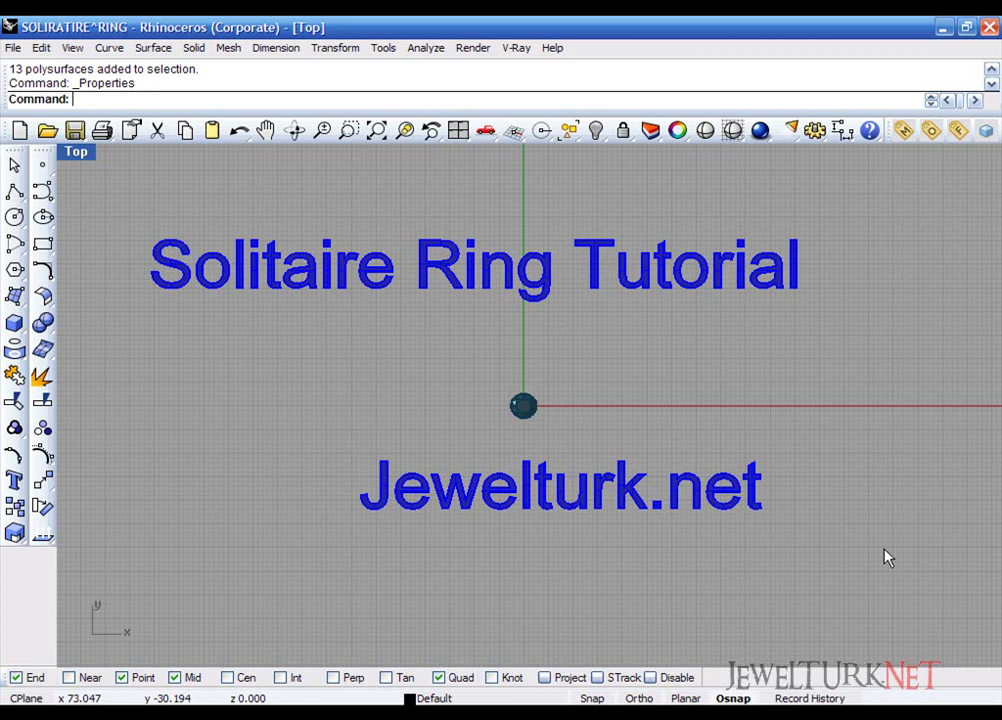
Step: Switch to Firefox, search Google for diamond size chart, and look up the round stone sizes in the Actual Diamond Size PDF
{"action": "key", "text": "alt+Tab"}
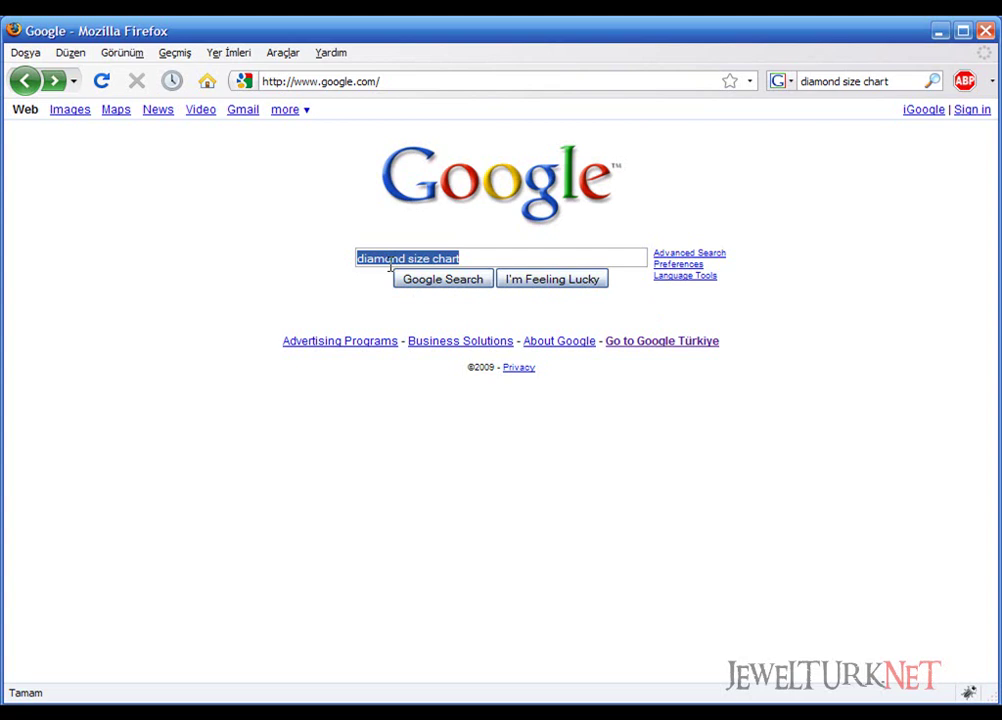
{"action": "left_click", "coordinate": [440, 281]}
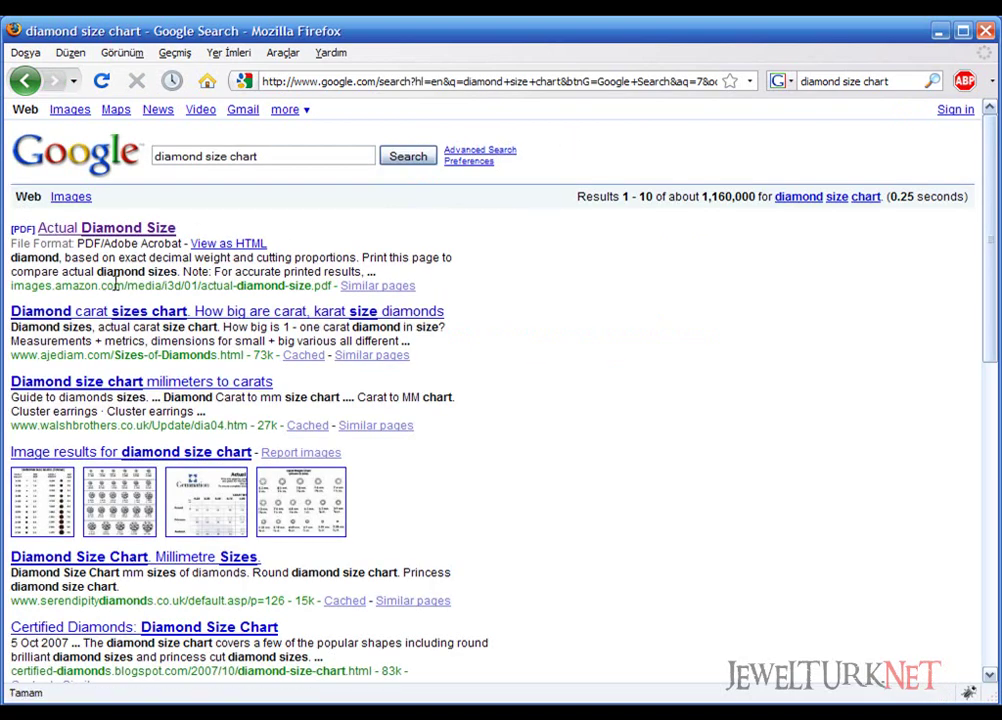
{"action": "left_click", "coordinate": [130, 228]}
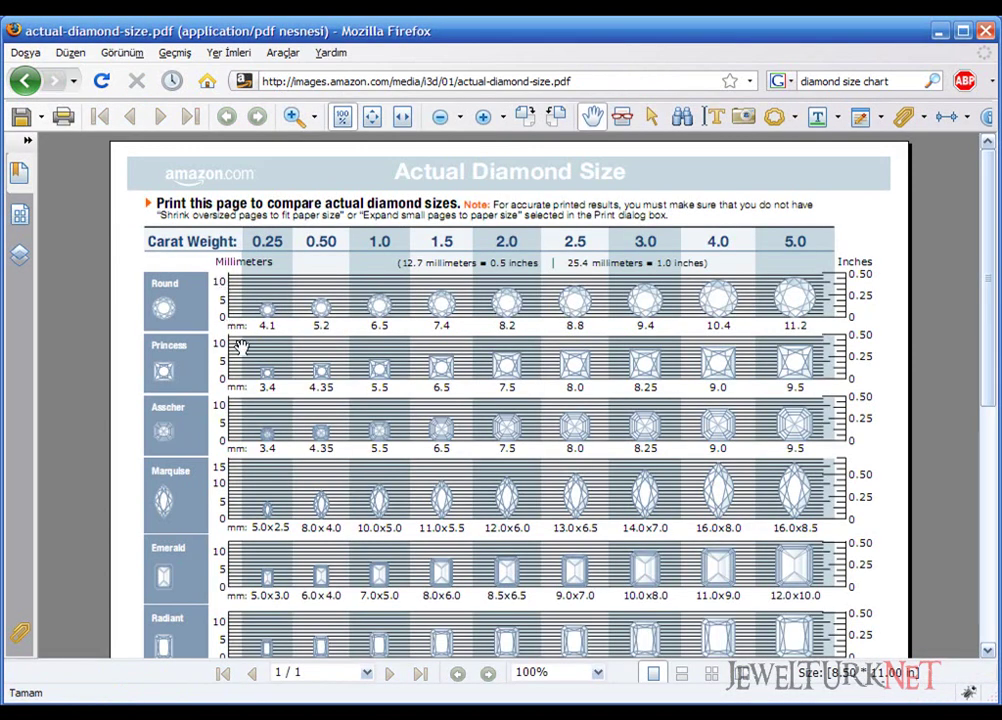
{"action": "scroll", "coordinate": [241, 347], "scroll_direction": "up", "scroll_amount": 3, "text": "ctrl"}
{"action": "left_click_drag", "start_coordinate": [277, 333], "coordinate": [405, 439]}
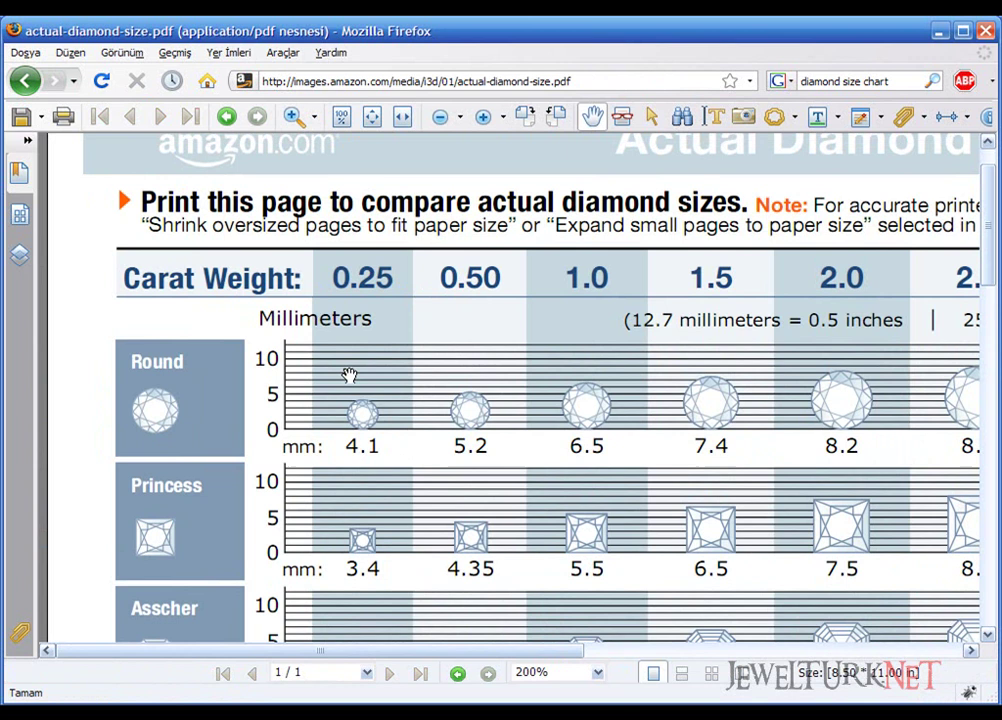
{"action": "scroll", "coordinate": [380, 435], "scroll_direction": "down", "scroll_amount": 1}
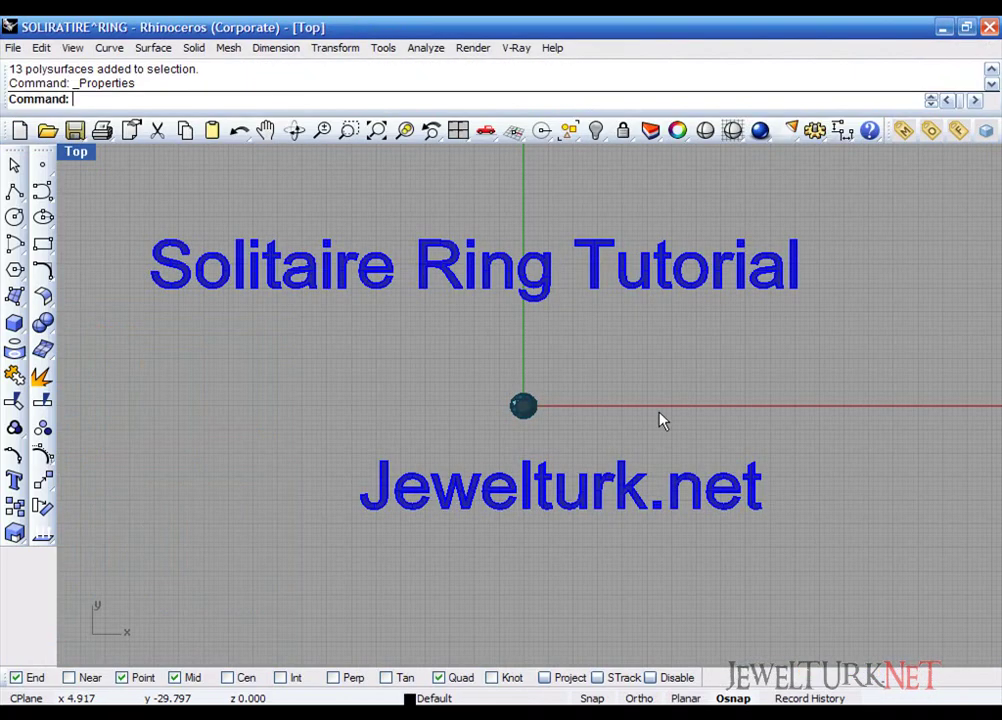
Step: Return to Rhinoceros and delete the "Solitaire Ring Tutorial" and "Jewelturk.net" text objects
{"action": "key", "text": "alt+Tab"}
{"action": "key", "text": "alt+shift+Tab"}
{"action": "left_click_drag", "start_coordinate": [871, 199], "coordinate": [4, 338]}
{"action": "key", "text": "Delete"}
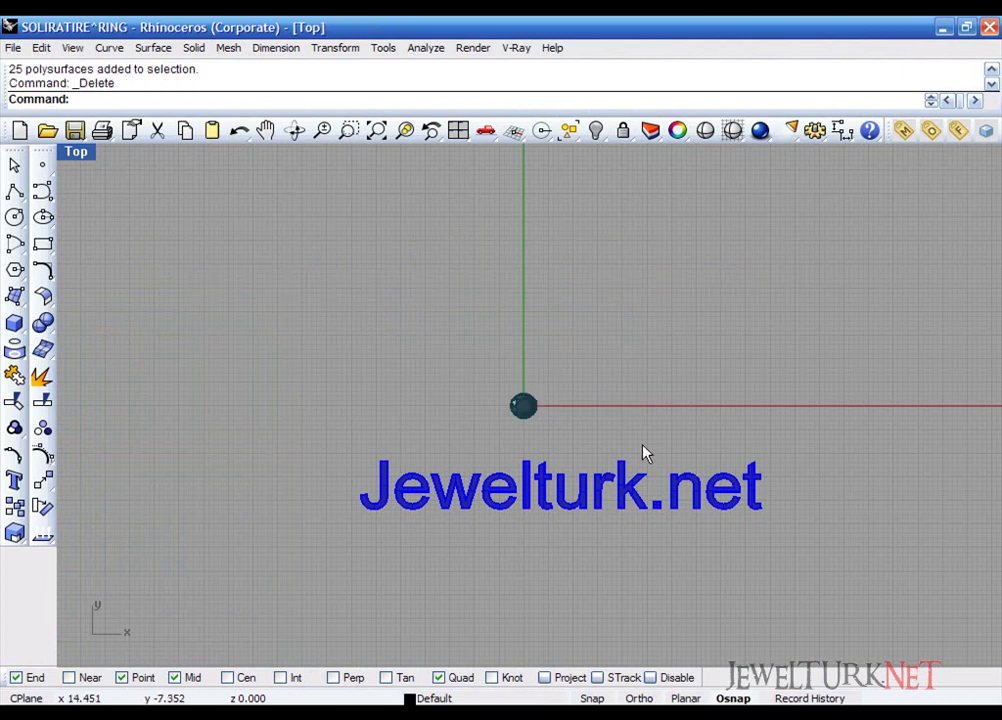
{"action": "left_click_drag", "start_coordinate": [888, 465], "coordinate": [362, 586]}
{"action": "key", "text": "Delete"}
Step: Measure the gem's vertical diameter with a temporary dimension in the Top view and delete that dimension
{"action": "scroll", "coordinate": [505, 429], "scroll_direction": "up", "scroll_amount": 8}
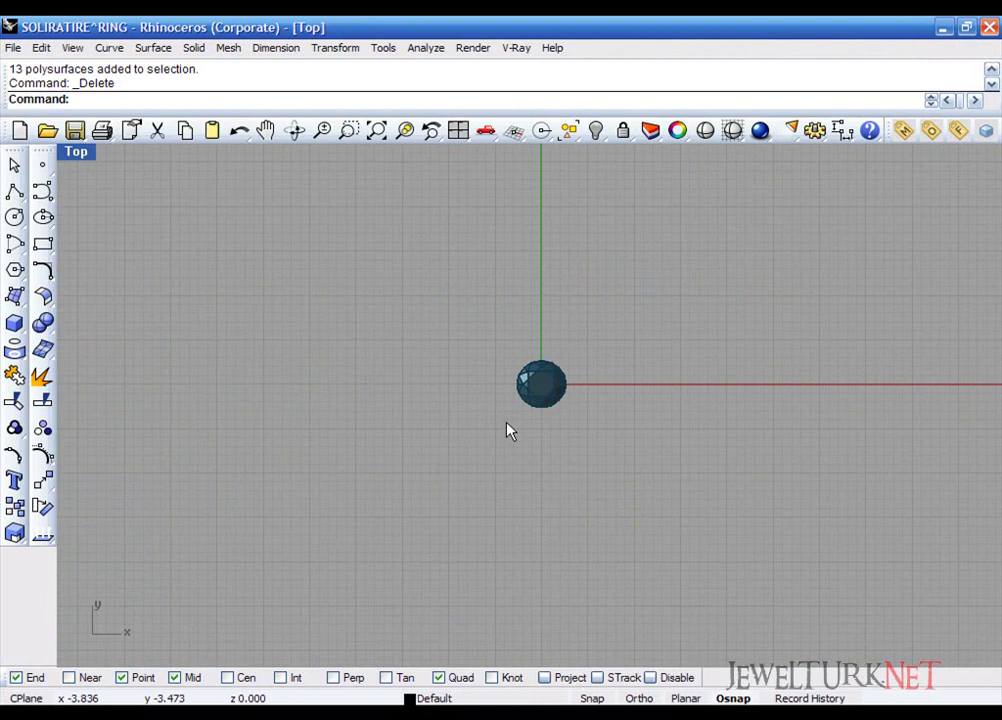
{"action": "left_click", "coordinate": [815, 130]}
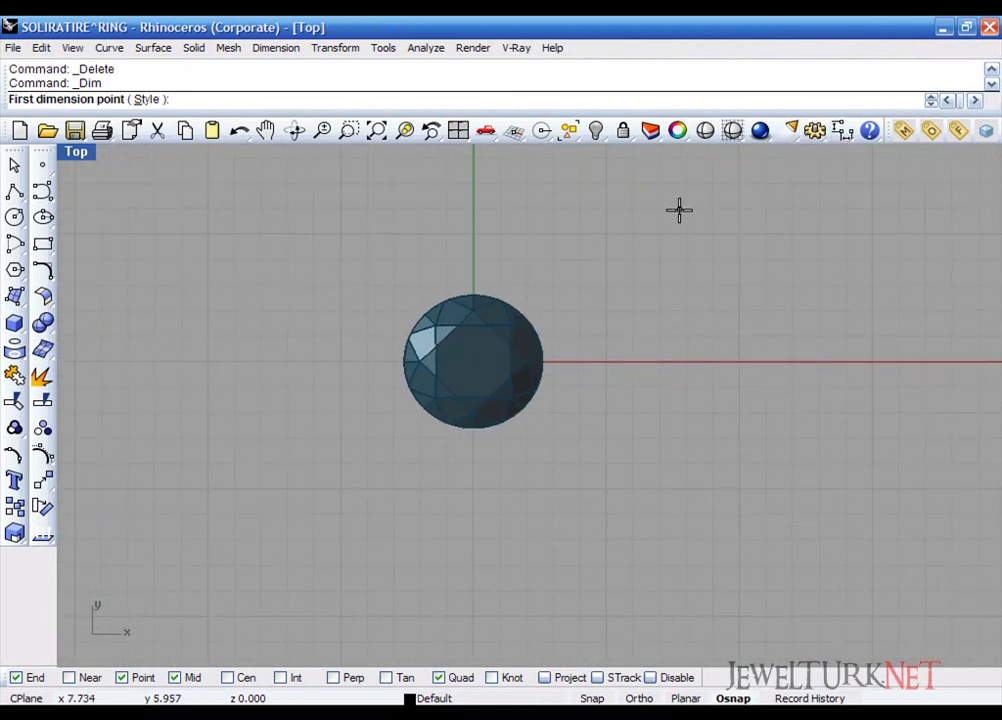
{"action": "left_click", "coordinate": [473, 295]}
{"action": "left_click", "coordinate": [473, 428]}
{"action": "left_click", "coordinate": [372, 372]}
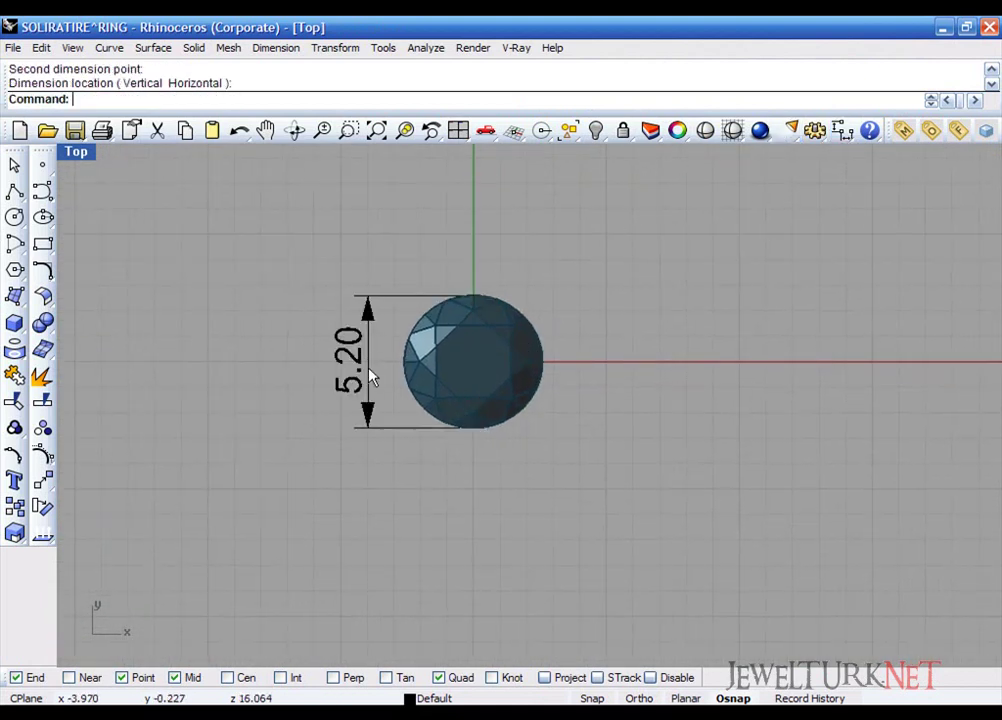
{"action": "scroll", "coordinate": [425, 340], "scroll_direction": "up", "scroll_amount": 3}
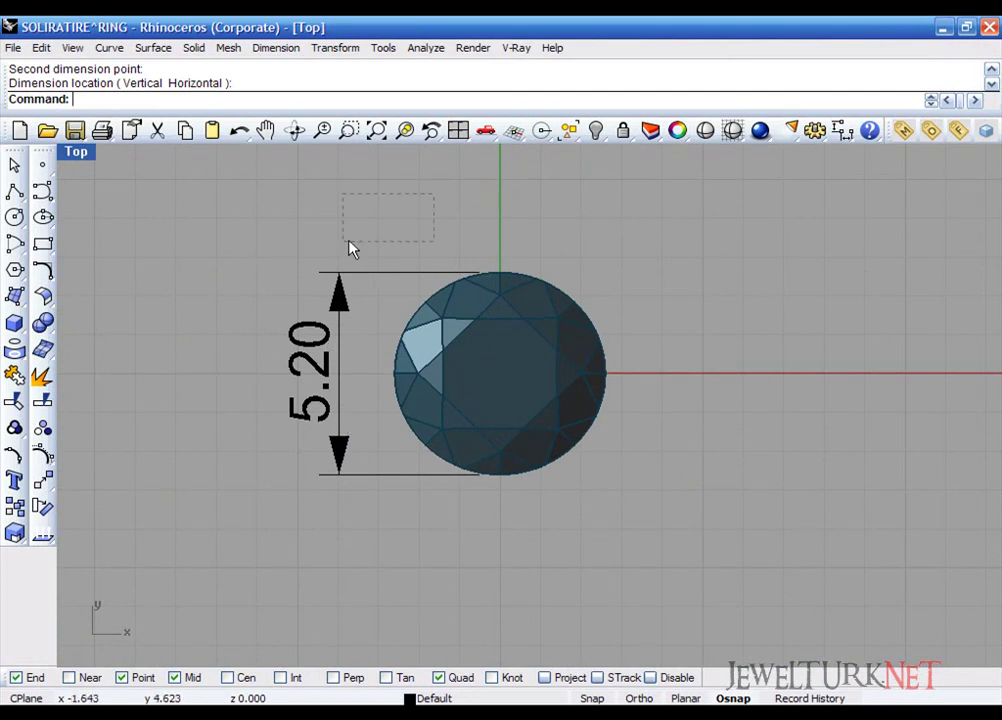
{"action": "left_click_drag", "start_coordinate": [349, 243], "coordinate": [345, 280]}
{"action": "key", "text": "Delete"}
Step: Display the Front view full size, framing the gem and the origin
{"action": "left_click", "coordinate": [458, 130]}
{"action": "left_click", "coordinate": [96, 424]}
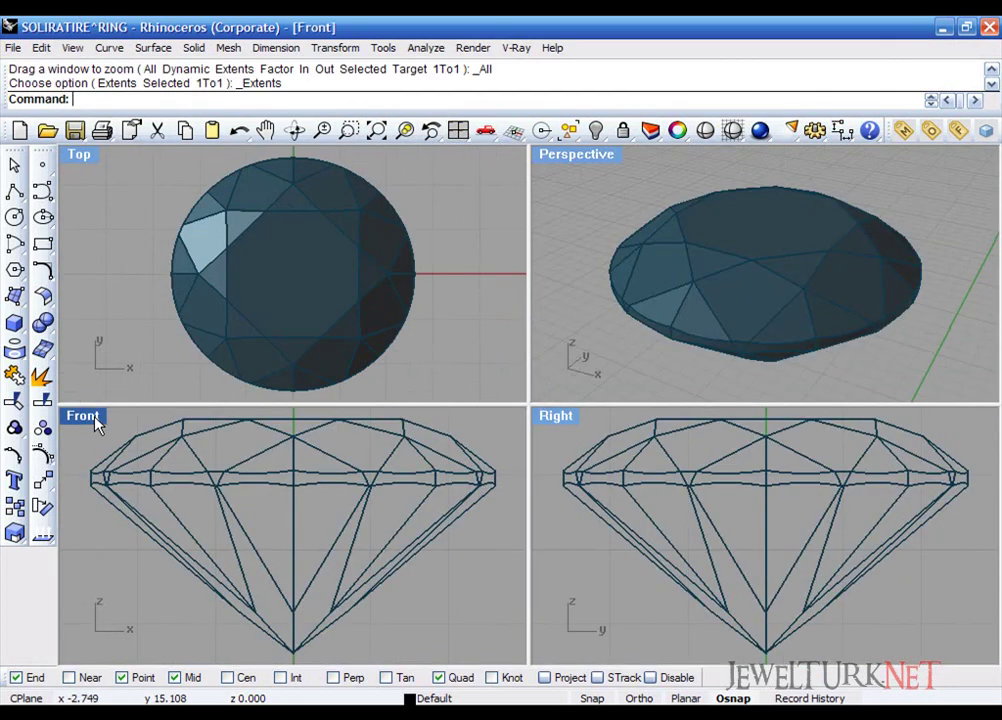
{"action": "double_click", "coordinate": [96, 424]}
{"action": "scroll", "coordinate": [298, 441], "scroll_direction": "down", "scroll_amount": 20}
{"action": "right_click_drag", "start_coordinate": [300, 510], "coordinate": [385, 420]}
{"action": "scroll", "coordinate": [370, 450], "scroll_direction": "down", "scroll_amount": 8}
{"action": "right_click_drag", "start_coordinate": [345, 500], "coordinate": [409, 417]}
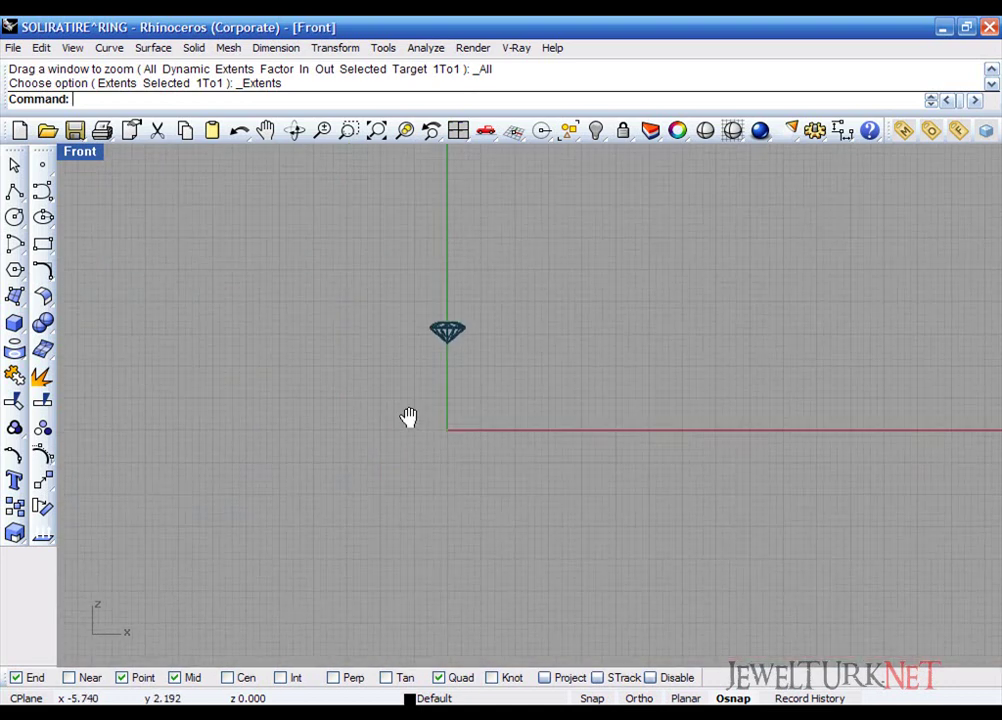
{"action": "scroll", "coordinate": [391, 403], "scroll_direction": "up", "scroll_amount": 5}
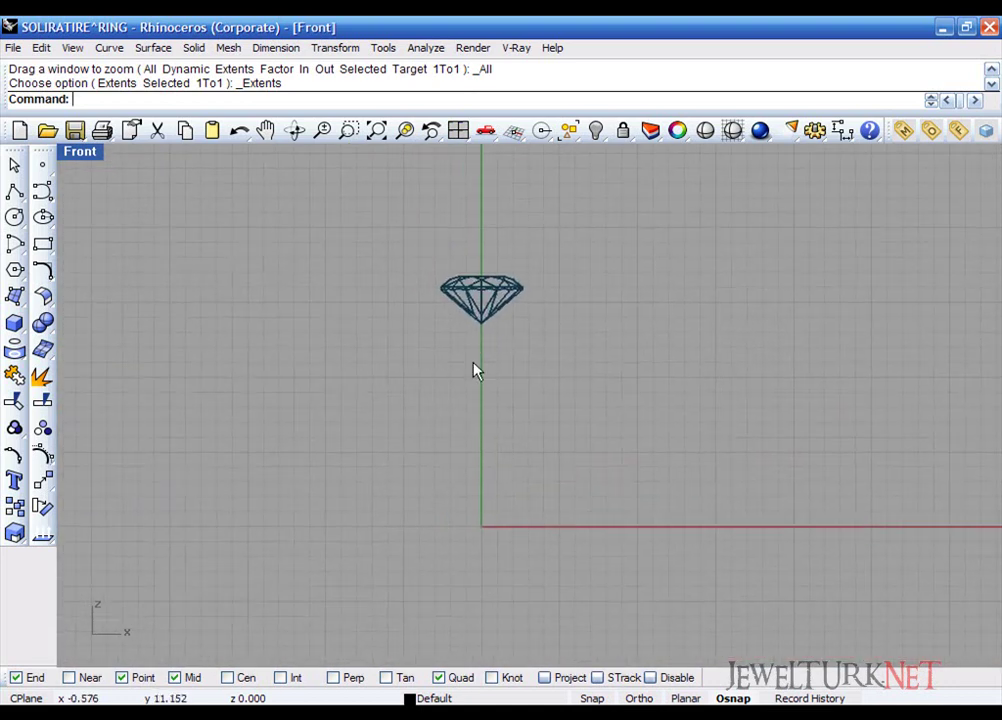
{"action": "scroll", "coordinate": [470, 360], "scroll_direction": "up", "scroll_amount": 2}
{"action": "scroll", "coordinate": [495, 395], "scroll_direction": "down", "scroll_amount": 4}
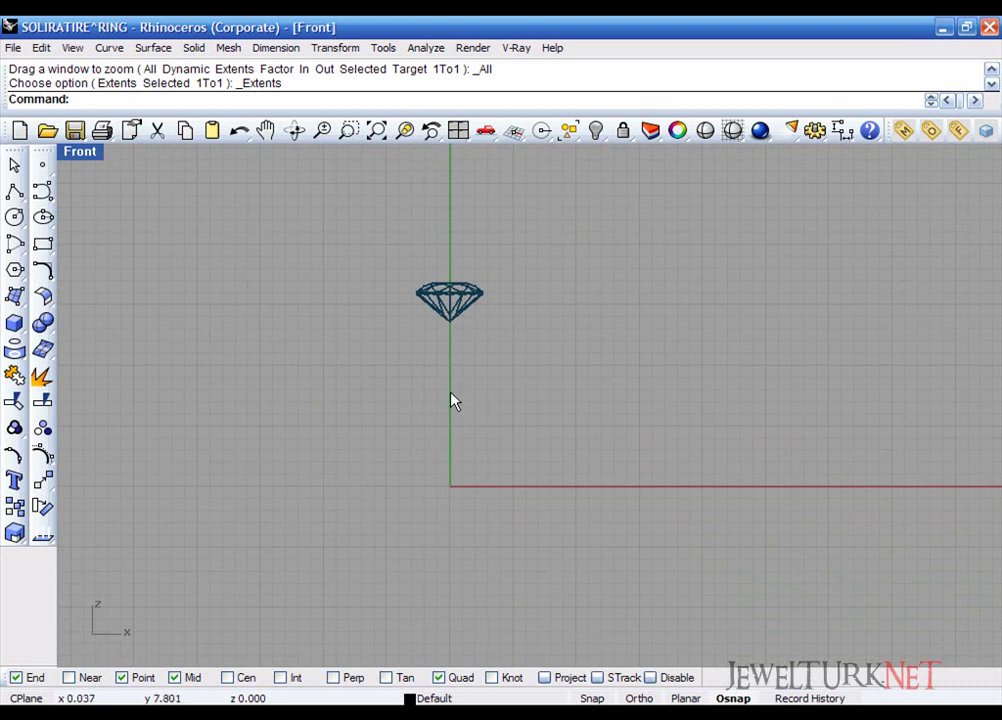
{"action": "right_click_drag", "start_coordinate": [448, 394], "coordinate": [451, 385]}
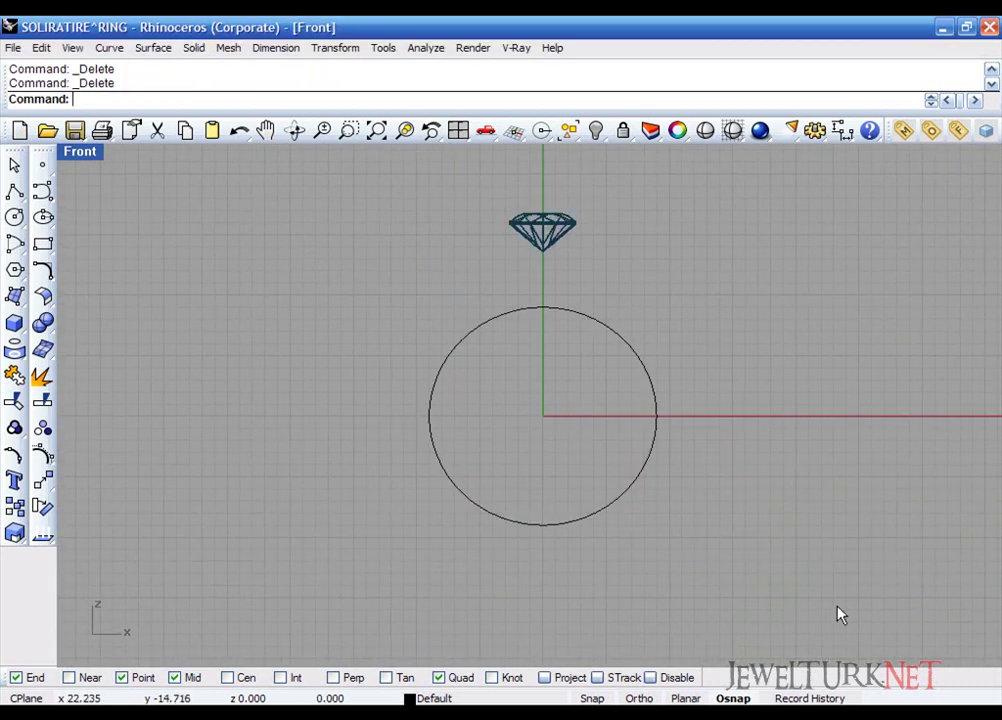
Step: Replace the circle below the gem with a new circle centred at 0 with a diameter of 18
{"action": "left_click", "coordinate": [655, 443]}
{"action": "key", "text": "Delete"}
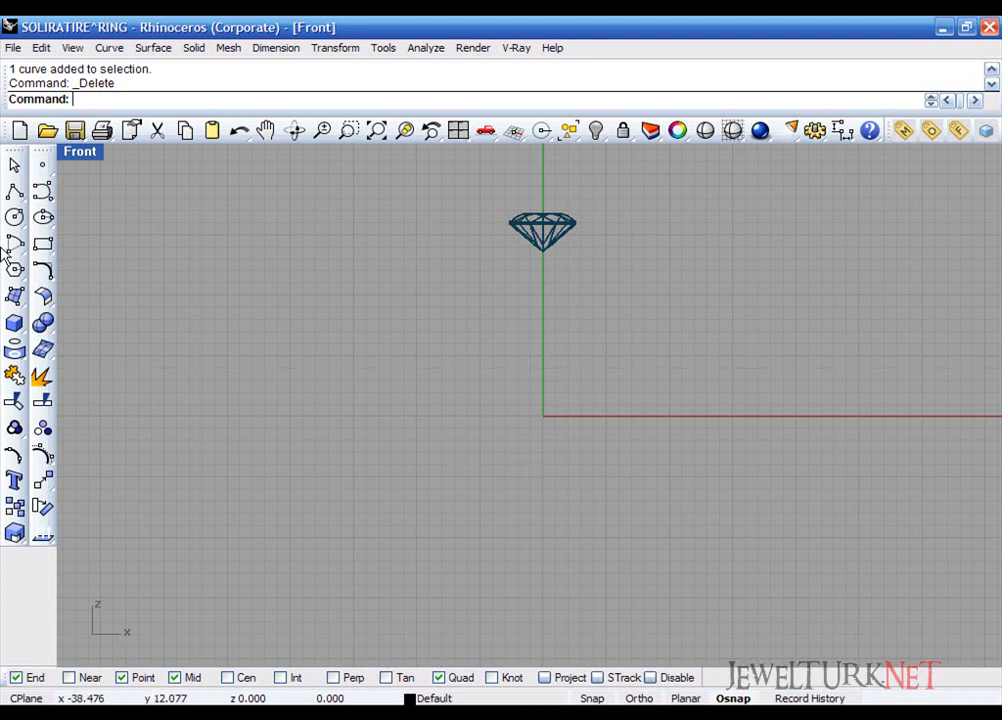
{"action": "left_click", "coordinate": [14, 216]}
{"action": "type", "text": "0"}
{"action": "key", "text": "Return"}
{"action": "type", "text": "18"}
{"action": "key", "text": "Return"}
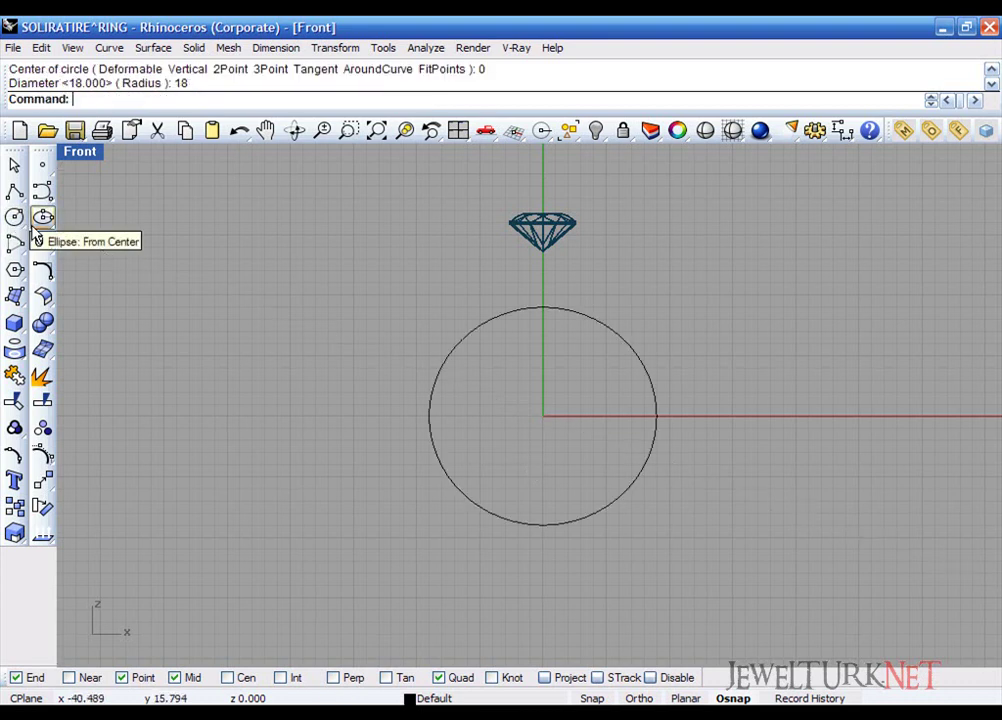
Step: Dimension the finger circle's horizontal diameter in the Front view
{"action": "left_click", "coordinate": [842, 130]}
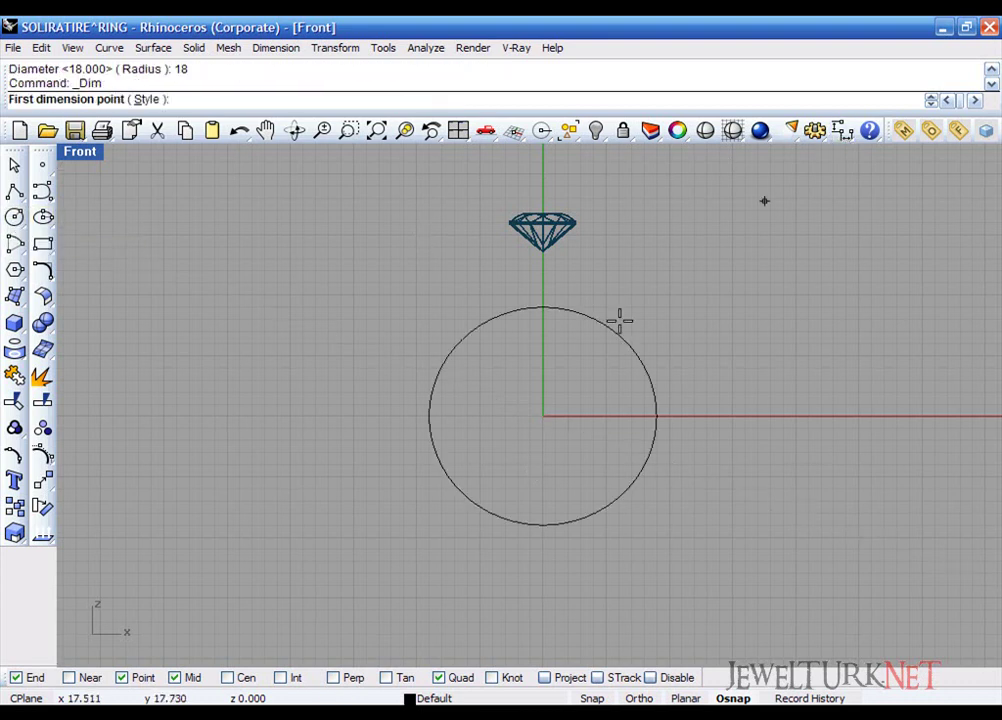
{"action": "left_click", "coordinate": [429, 418]}
{"action": "left_click", "coordinate": [656, 418]}
{"action": "left_click", "coordinate": [610, 418]}
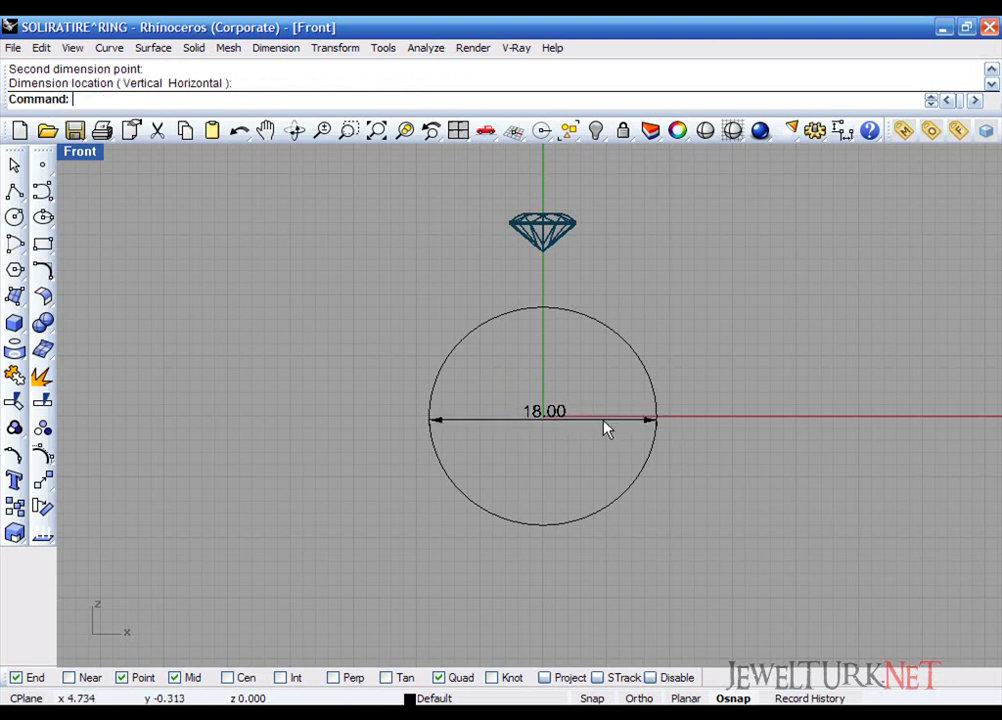
Step: Offset the finger circle outward by a distance of 8
{"action": "right_click_drag", "start_coordinate": [519, 347], "coordinate": [506, 362]}
{"action": "left_click", "coordinate": [566, 334]}
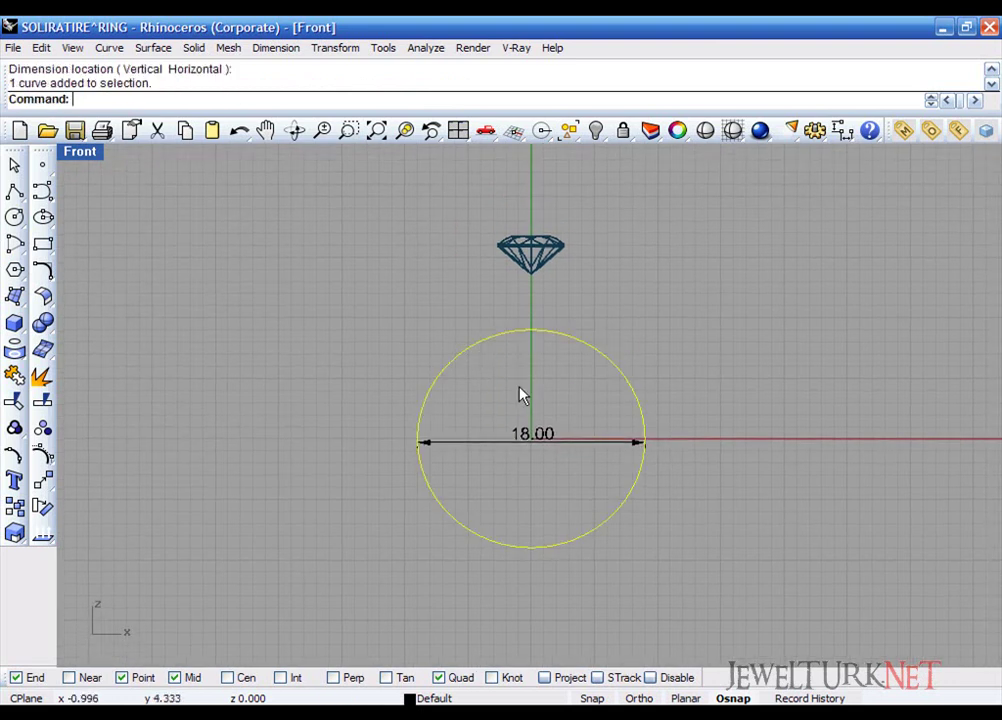
{"action": "type", "text": "Offset"}
{"action": "key", "text": "Return"}
{"action": "type", "text": "4.5"}
{"action": "key", "text": "Return"}
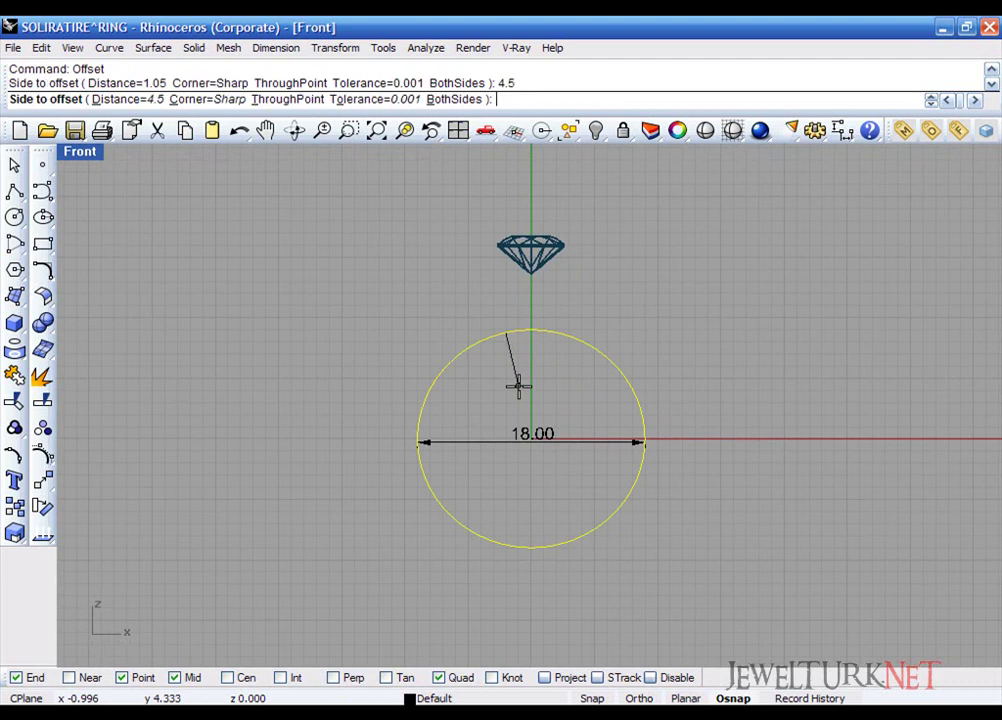
{"action": "type", "text": "8"}
{"action": "key", "text": "Return"}
{"action": "left_click", "coordinate": [640, 290]}
Step: Move the gem straight up until its girdle sits on the outer offset circle
{"action": "scroll", "coordinate": [532, 352], "scroll_direction": "up", "scroll_amount": 3}
{"action": "left_click", "coordinate": [533, 346]}
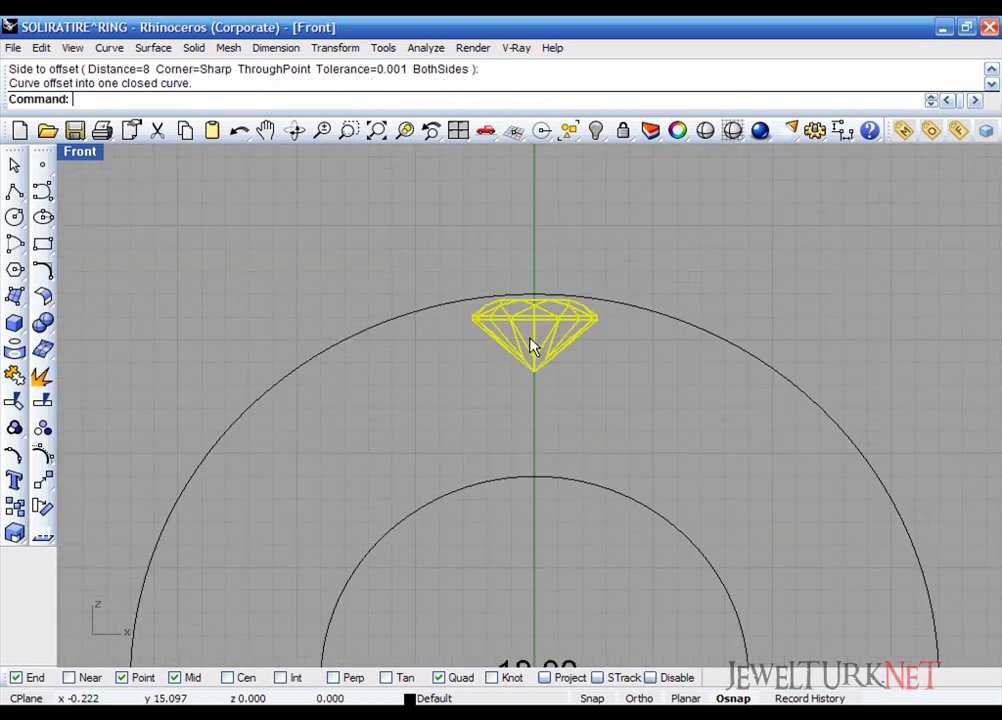
{"action": "scroll", "coordinate": [530, 323], "scroll_direction": "up", "scroll_amount": 4}
{"action": "left_click_drag", "start_coordinate": [532, 314], "coordinate": [533, 283]}
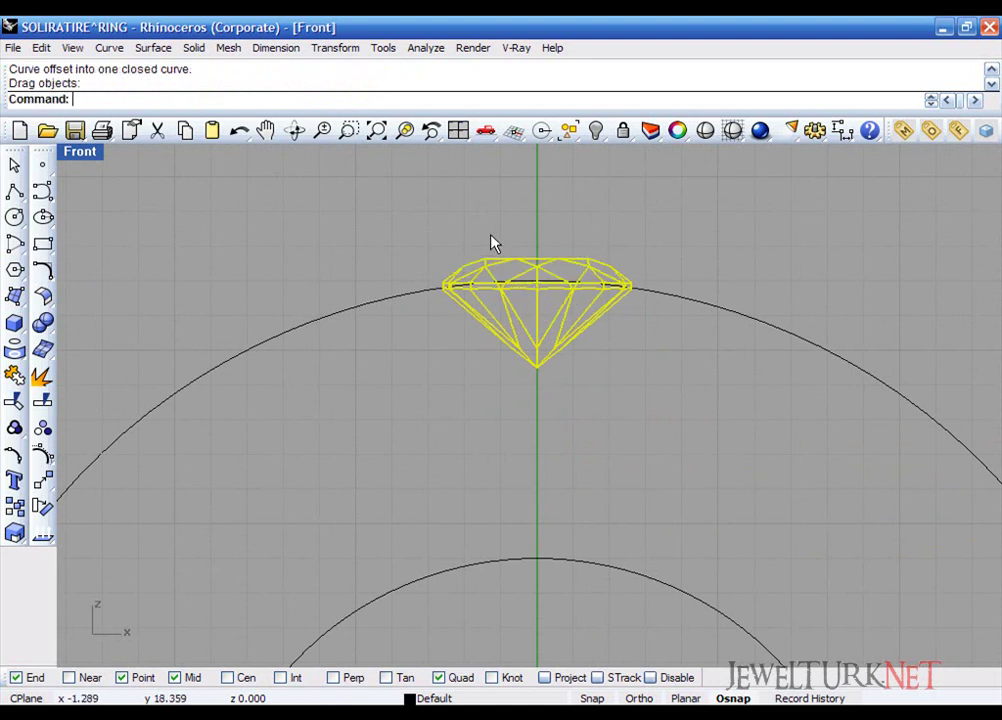
{"action": "left_click", "coordinate": [491, 234]}
Step: Delete the outer offset circle and hide the finger circle together with its dimension
{"action": "scroll", "coordinate": [824, 304], "scroll_direction": "down", "scroll_amount": 3}
{"action": "left_click", "coordinate": [824, 304]}
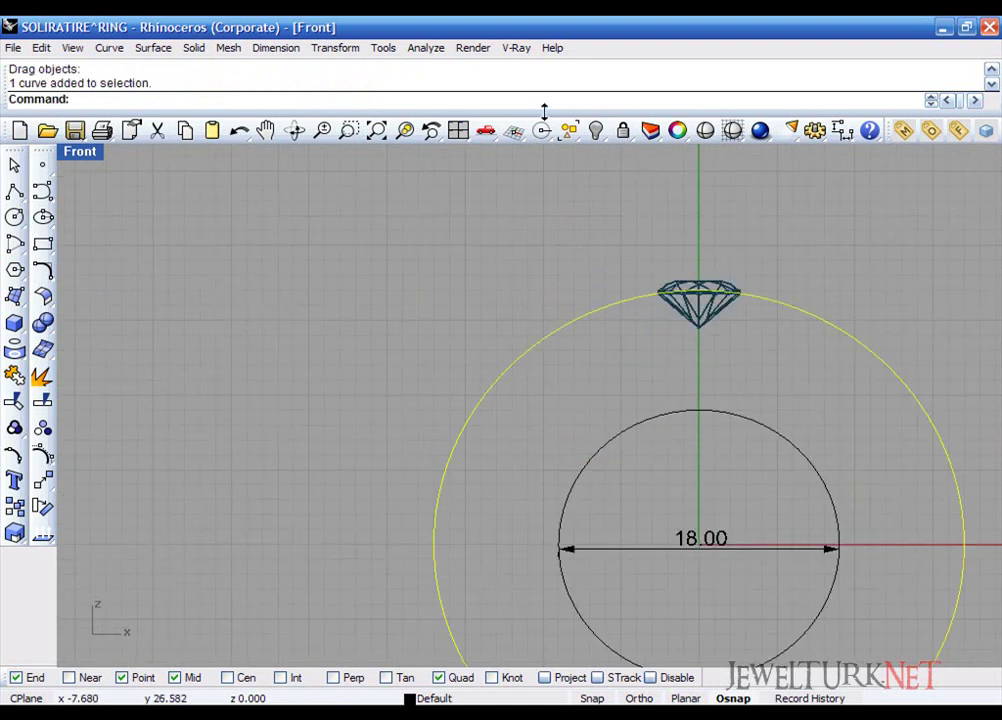
{"action": "key", "text": "Delete"}
{"action": "left_click", "coordinate": [458, 131]}
{"action": "left_click", "coordinate": [503, 167]}
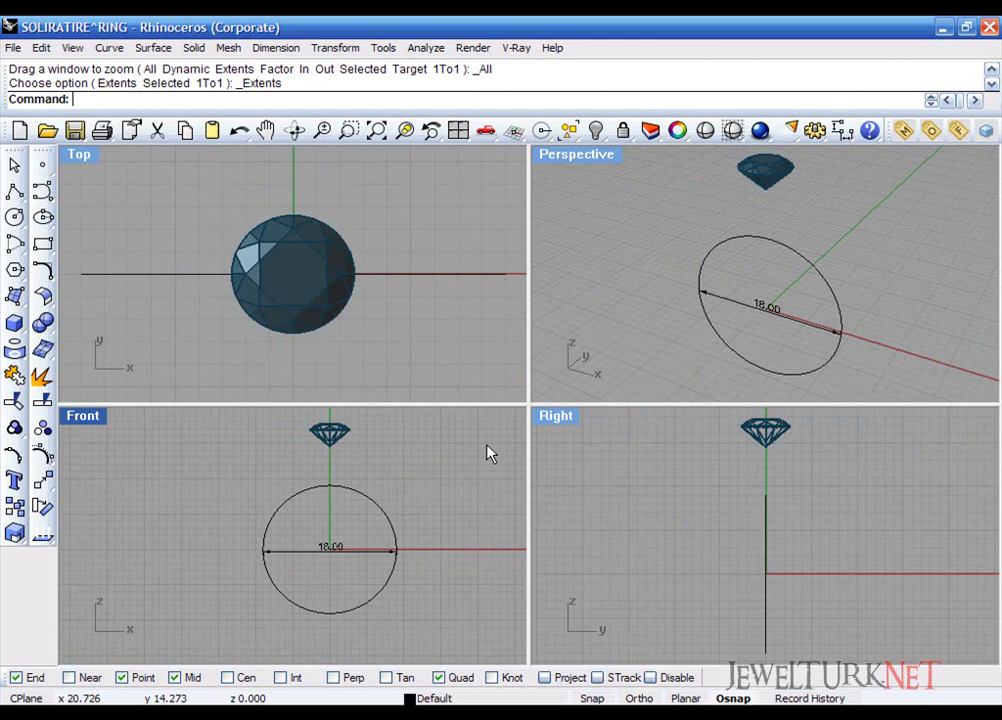
{"action": "left_click_drag", "start_coordinate": [248, 594], "coordinate": [248, 594]}
{"action": "key", "text": "ctrl+h"}
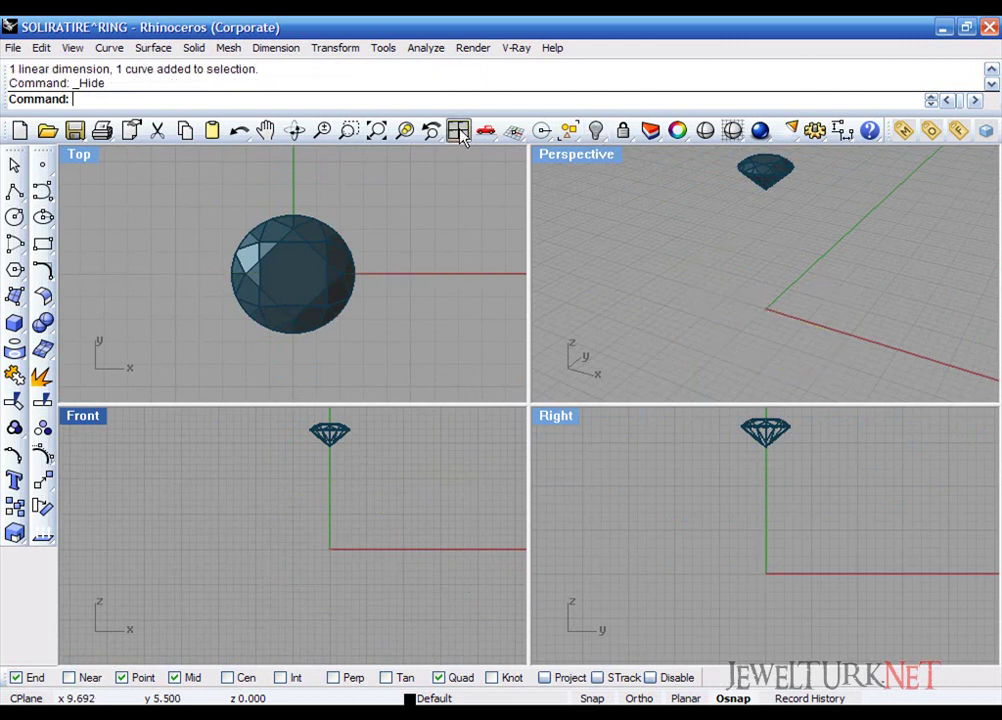
Step: Draw a two-point circle around the gem's outer edge in the maximized Top view and hide the gem
{"action": "key", "text": "ctrl+m"}
{"action": "left_click", "coordinate": [14, 216]}
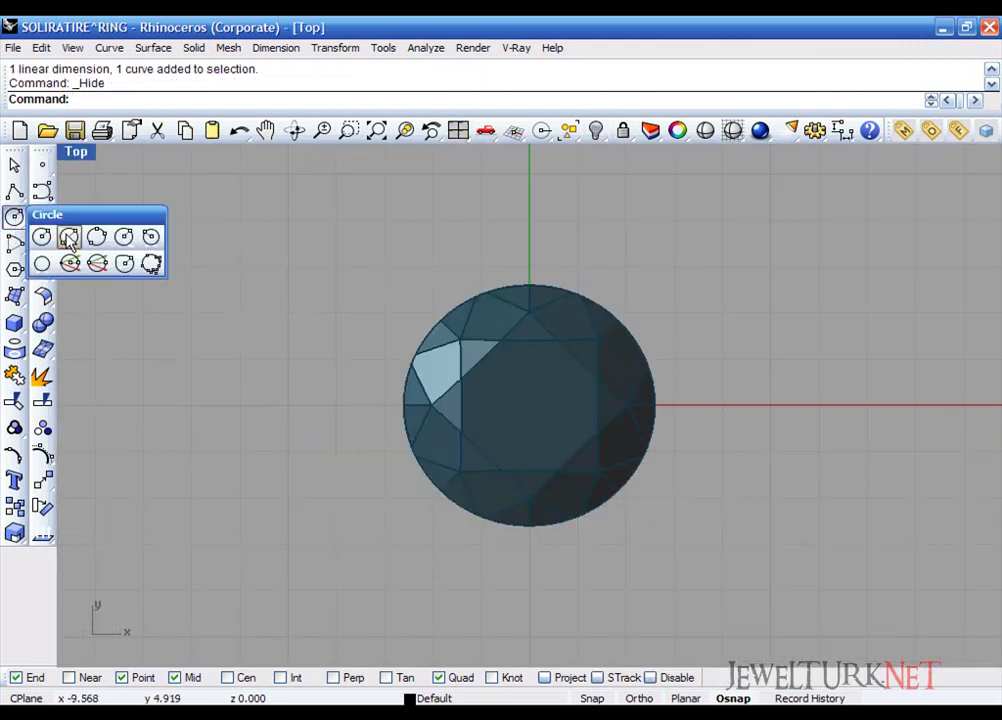
{"action": "left_click", "coordinate": [67, 235]}
{"action": "left_click", "coordinate": [530, 285]}
{"action": "left_click", "coordinate": [533, 527]}
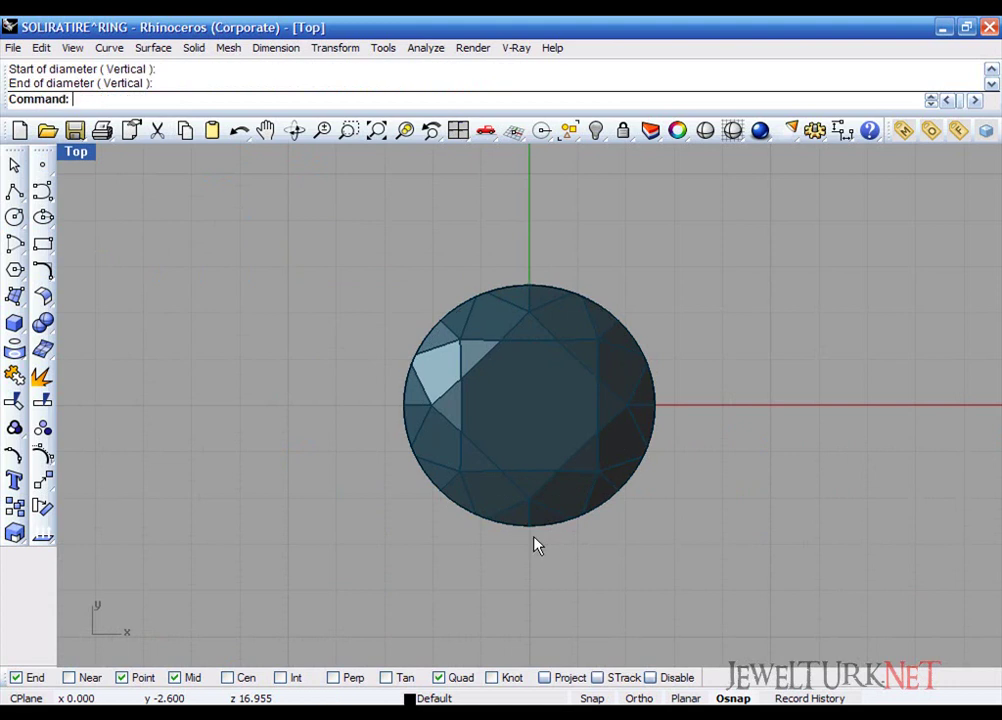
{"action": "left_click", "coordinate": [596, 131]}
Step: Offset the gem outline circle inward by 0.2 and delete the original outline circle
{"action": "left_click", "coordinate": [589, 301]}
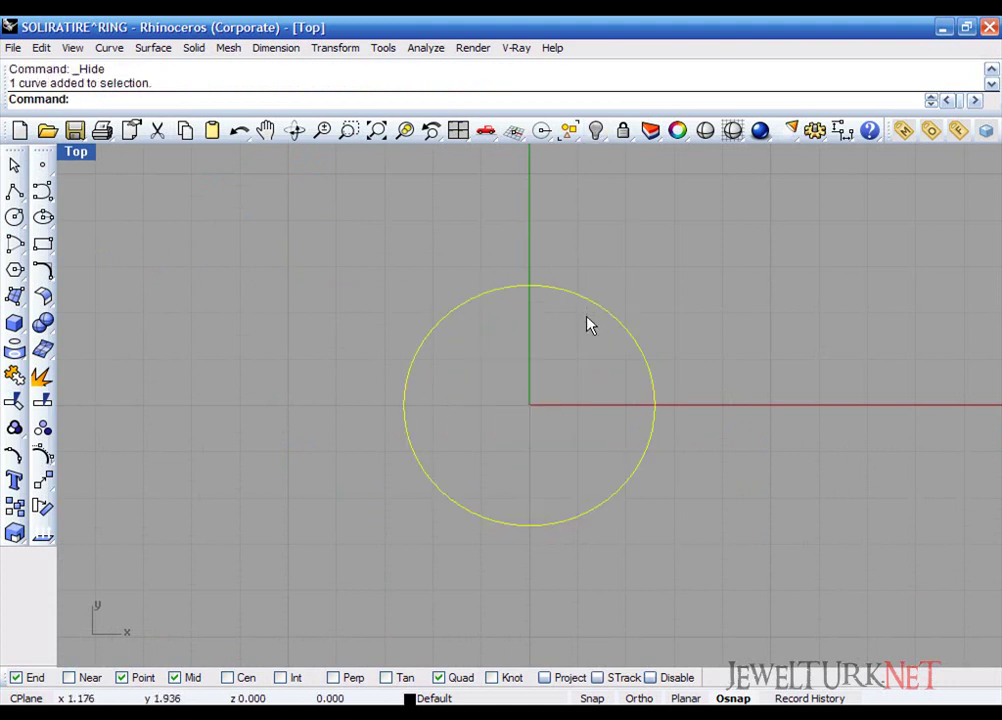
{"action": "type", "text": "Offset"}
{"action": "key", "text": "Return"}
{"action": "type", "text": "0.2"}
{"action": "key", "text": "Return"}
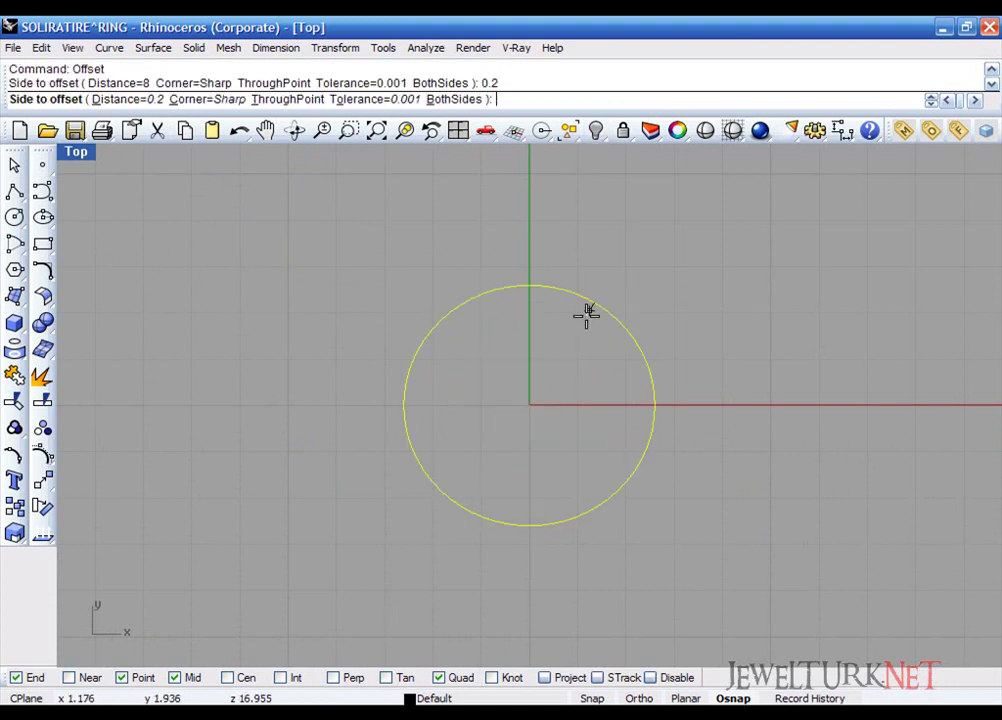
{"action": "left_click", "coordinate": [552, 332]}
{"action": "left_click", "coordinate": [556, 258]}
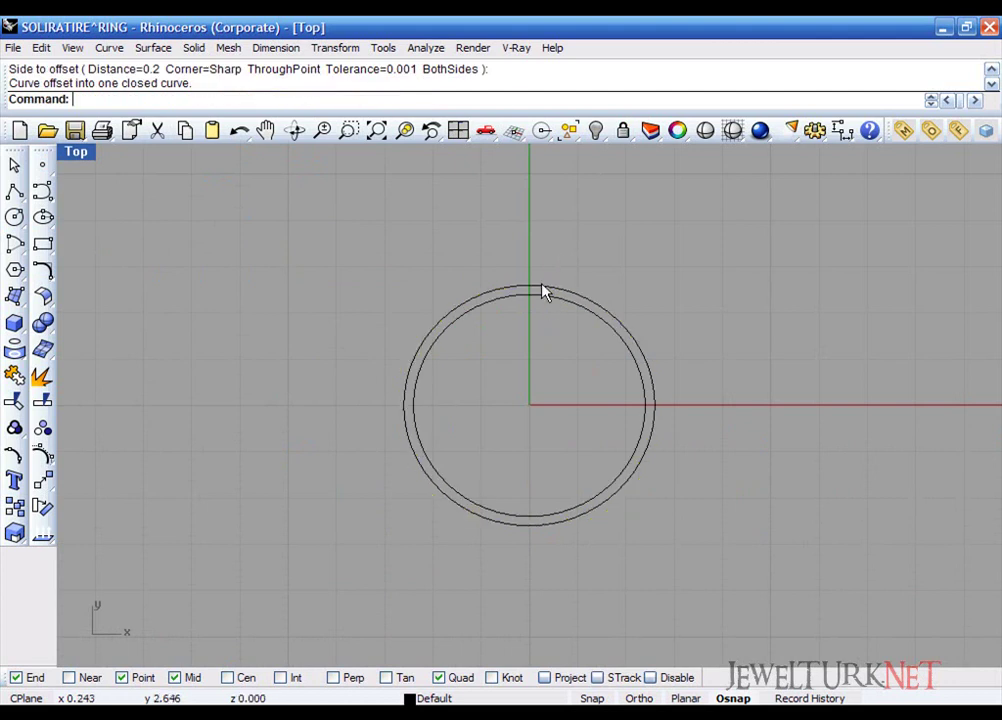
{"action": "left_click", "coordinate": [542, 289]}
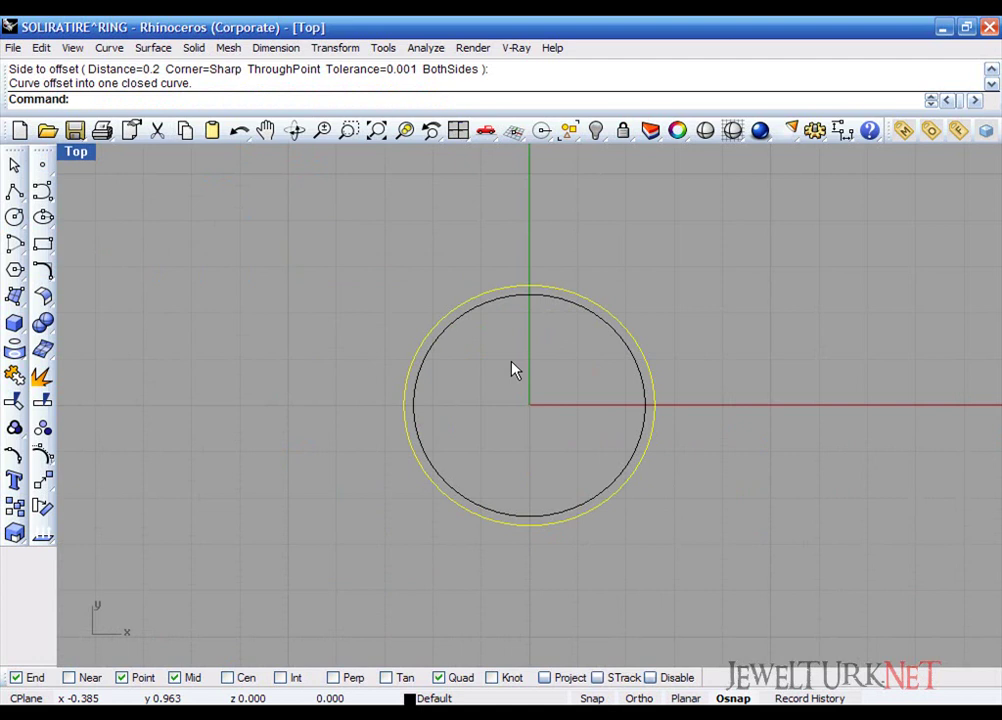
{"action": "key", "text": "Delete"}
Step: Draw a circle by diameter, 1.5 across, extending straight up from the upper quadrant of the offset circle
{"action": "left_click", "coordinate": [14, 216]}
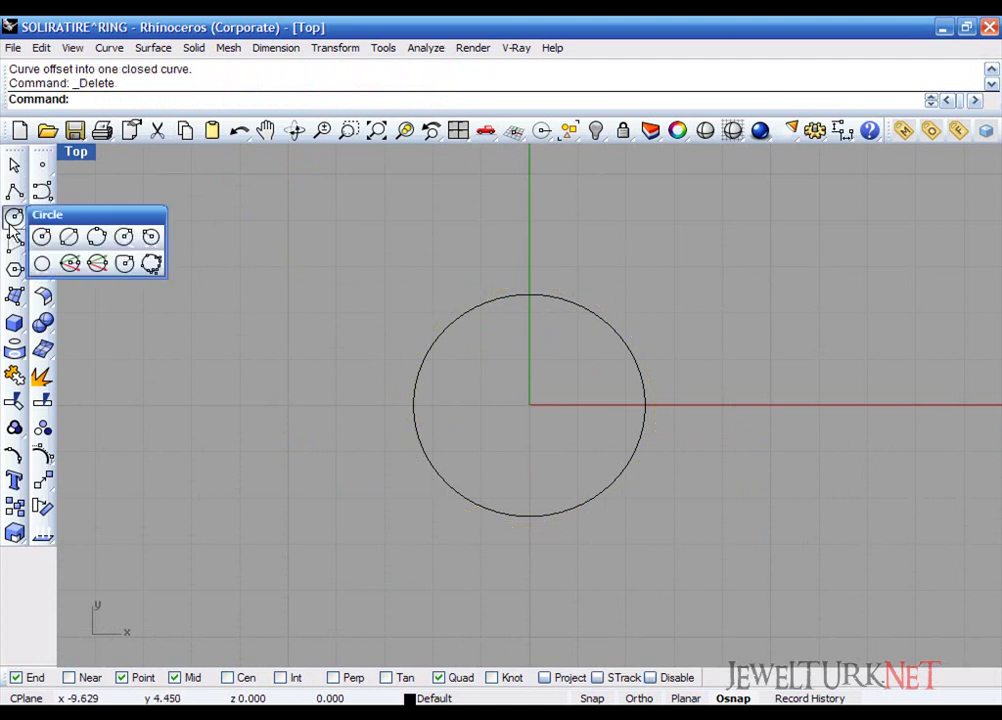
{"action": "left_click", "coordinate": [67, 235]}
{"action": "left_click", "coordinate": [531, 296]}
{"action": "type", "text": "1.5"}
{"action": "key", "text": "Return"}
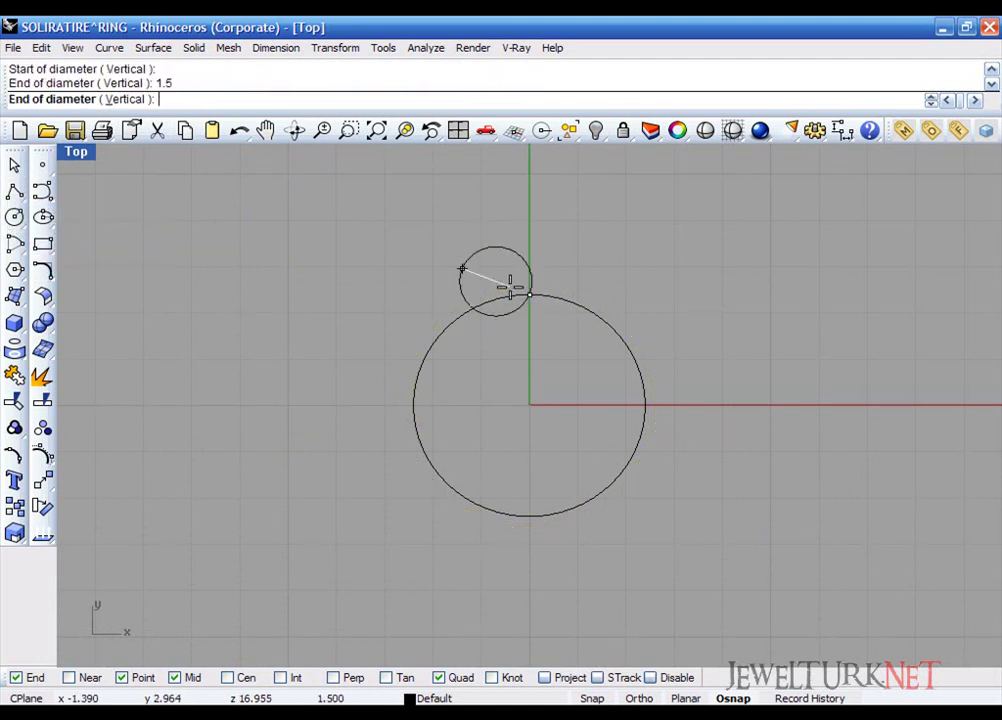
{"action": "left_click", "coordinate": [523, 264]}
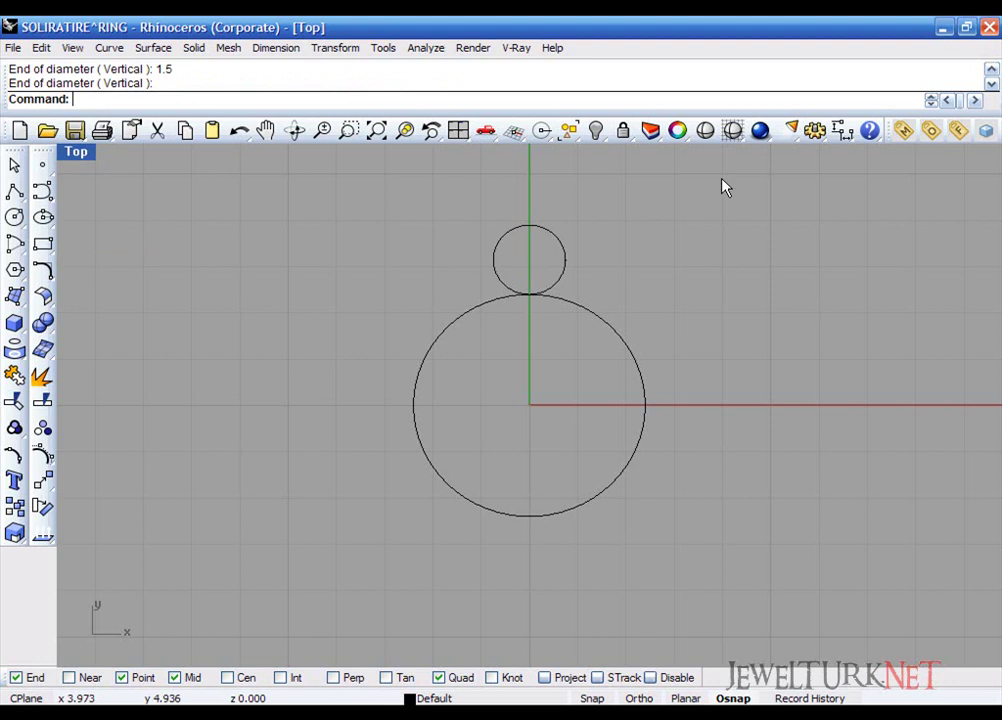
Step: Check the small circle's diameter with a temporary vertical dimension between its upper and lower quadrants
{"action": "left_click", "coordinate": [845, 131]}
{"action": "left_click", "coordinate": [529, 226]}
{"action": "left_click", "coordinate": [529, 295]}
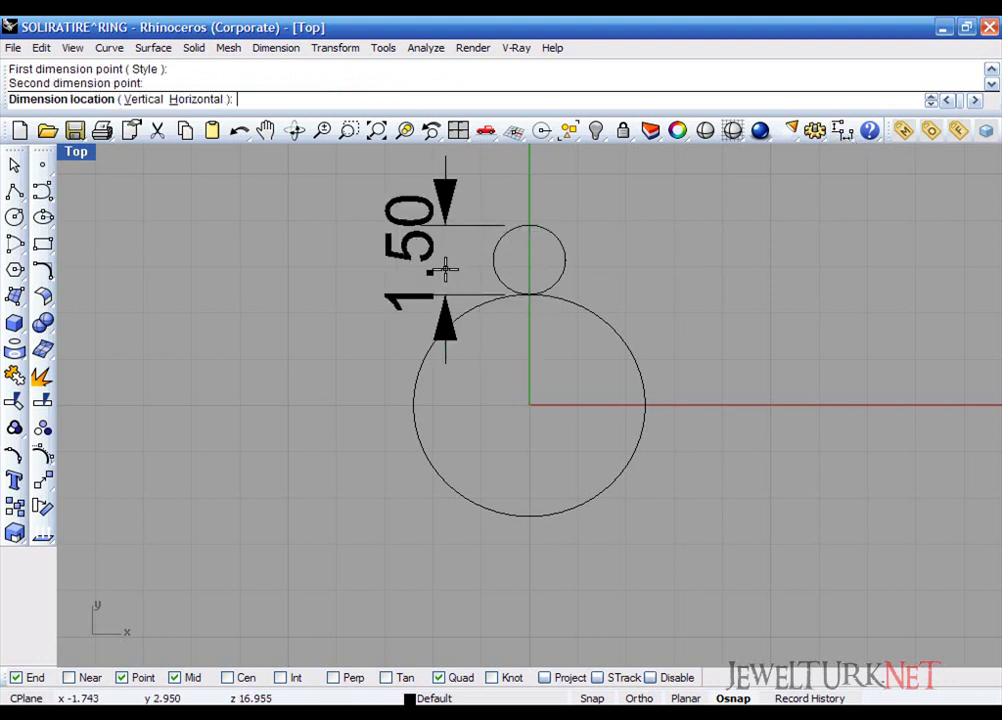
{"action": "key", "text": "Escape"}
Step: Rotate the small circle 45 degrees about the origin, undoing any accidental shift of it first
{"action": "left_click_drag", "start_coordinate": [565, 256], "coordinate": [476, 291]}
{"action": "key", "text": "ctrl+z"}
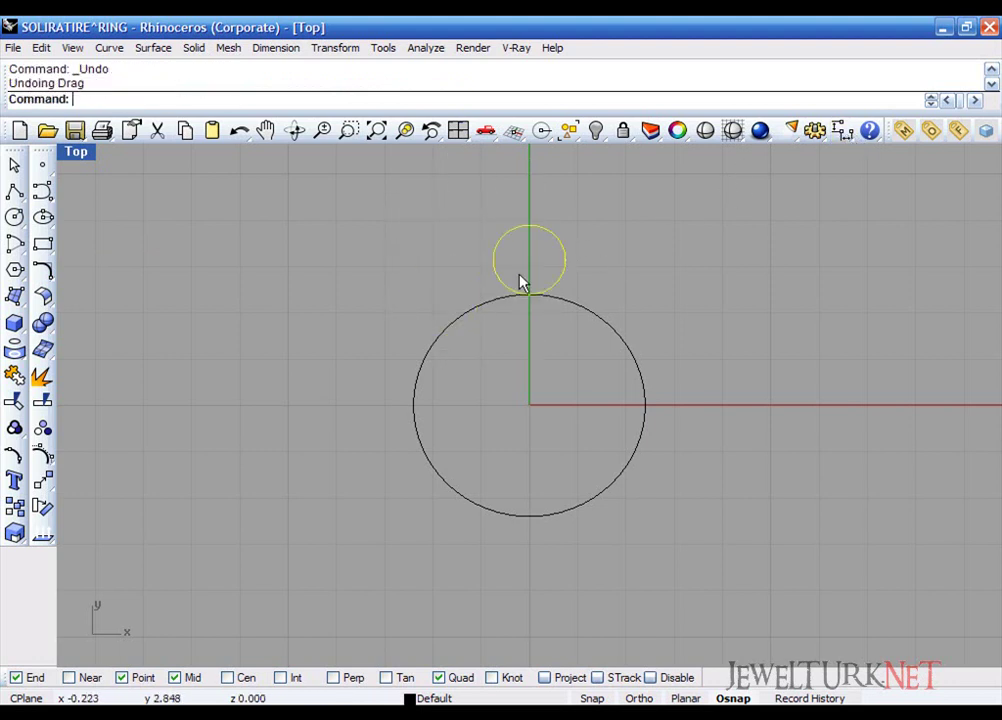
{"action": "type", "text": "r0"}
{"action": "key", "text": "Return"}
{"action": "type", "text": "45"}
{"action": "key", "text": "Return"}
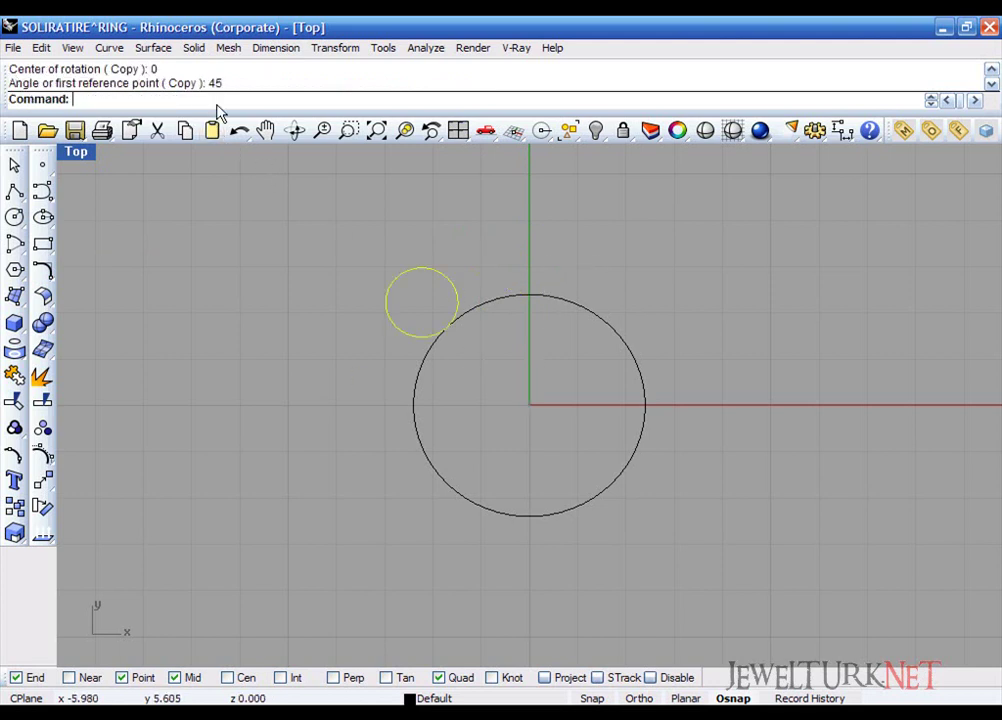
Step: Draw a circle centred at the origin with a diameter of 5.2
{"action": "left_click", "coordinate": [14, 216]}
{"action": "type", "text": "0"}
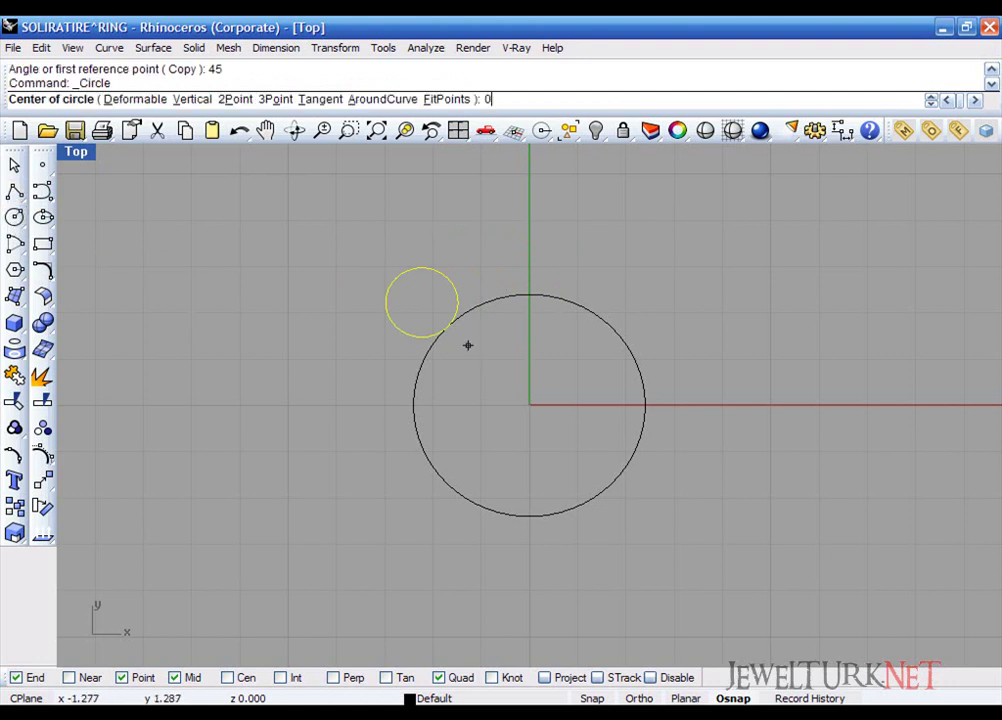
{"action": "key", "text": "Return"}
{"action": "type", "text": "5.2"}
{"action": "key", "text": "Return"}
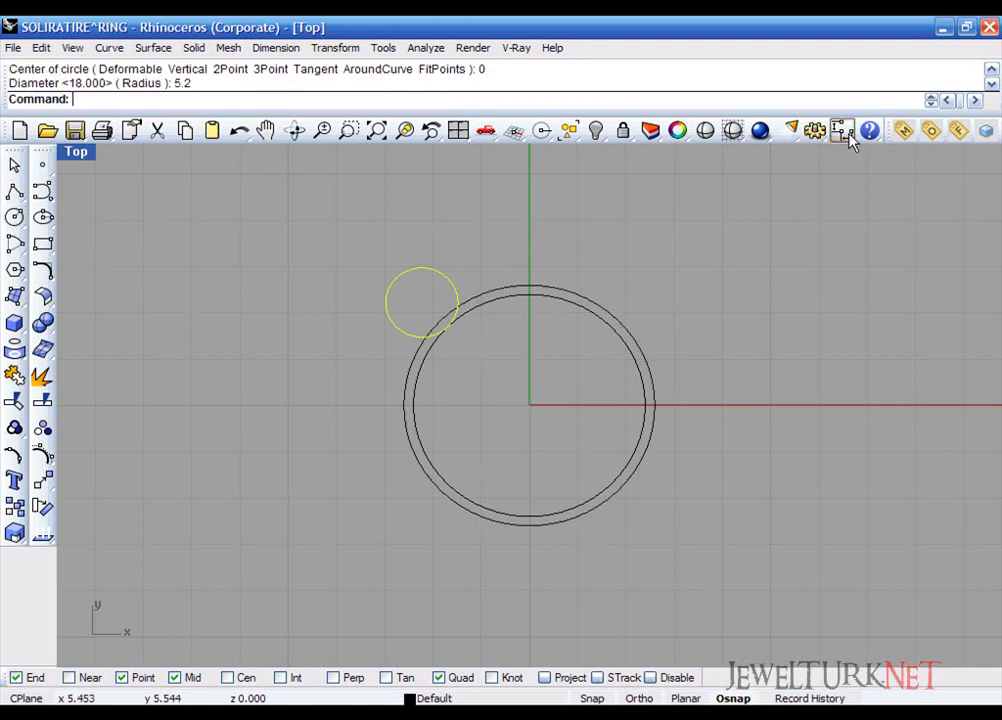
Step: Change the display color of the 5.2 diameter circle to red and close its properties
{"action": "left_click", "coordinate": [528, 289]}
{"action": "key", "text": "F3"}
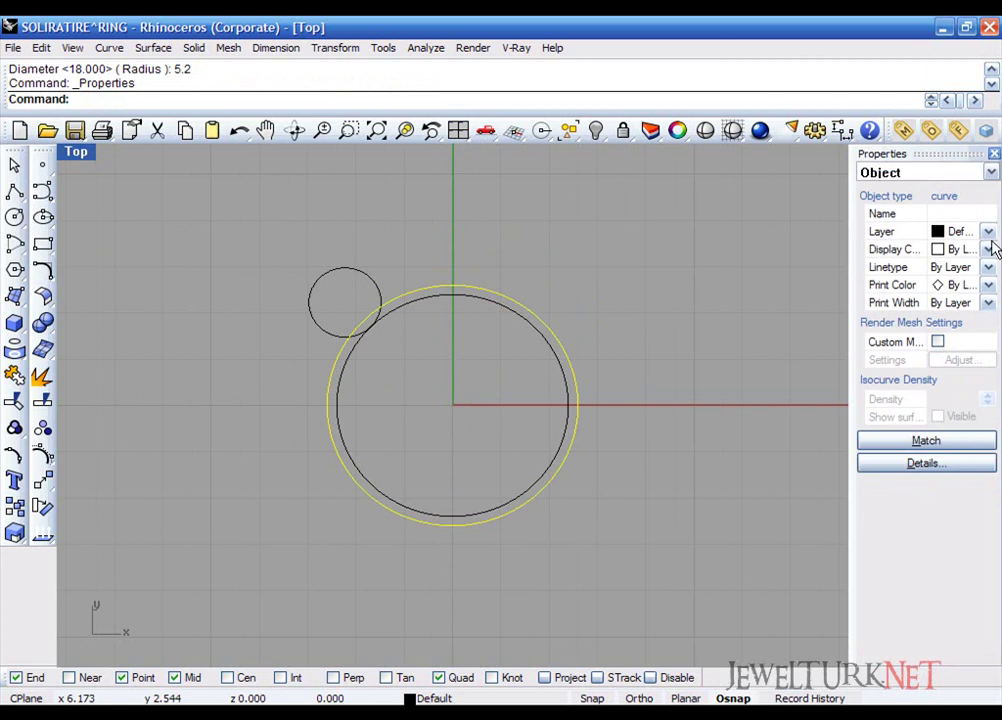
{"action": "left_click", "coordinate": [988, 249]}
{"action": "left_click", "coordinate": [951, 322]}
{"action": "left_click", "coordinate": [821, 293]}
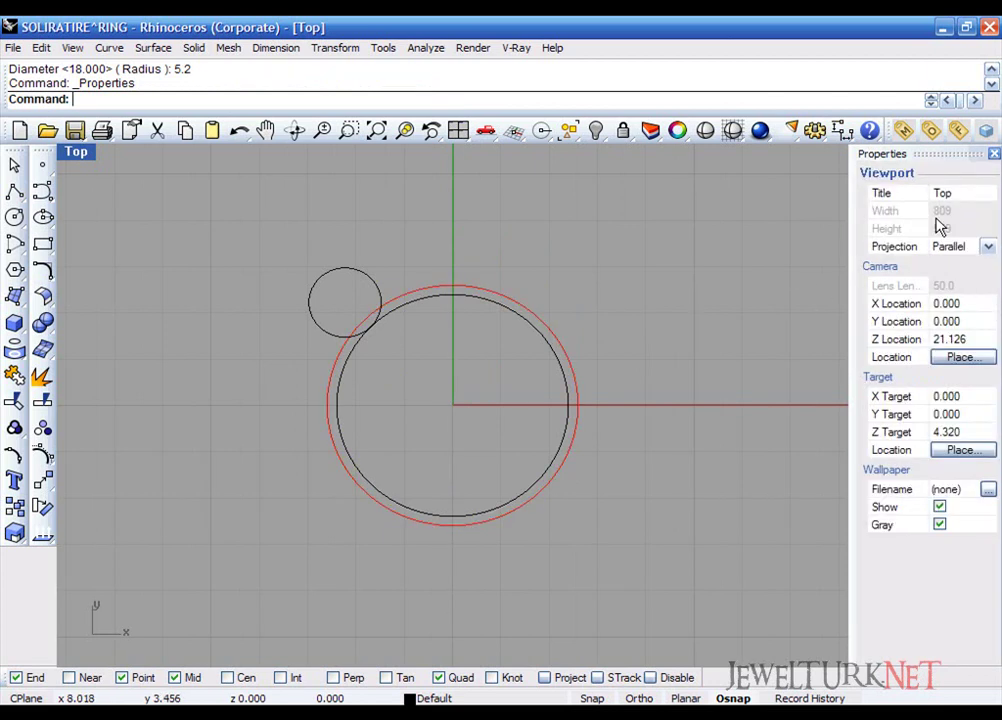
{"action": "left_click", "coordinate": [993, 155]}
Step: Show the hidden objects in wireframe to compare the gem with the circles, and undo the showing
{"action": "right_click", "coordinate": [596, 130]}
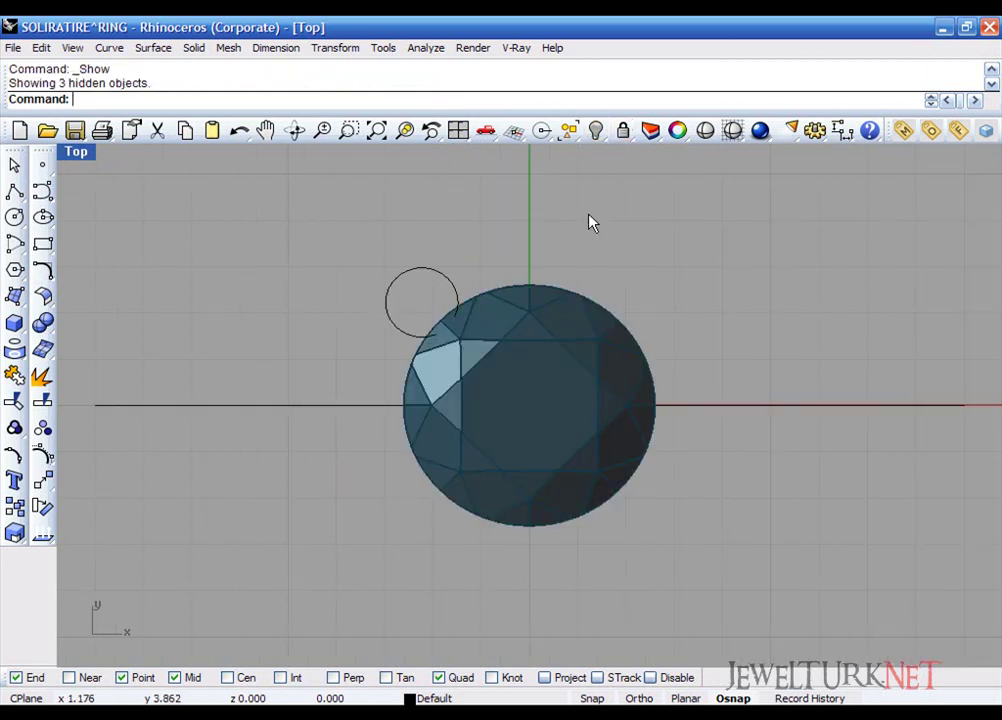
{"action": "left_click", "coordinate": [733, 131]}
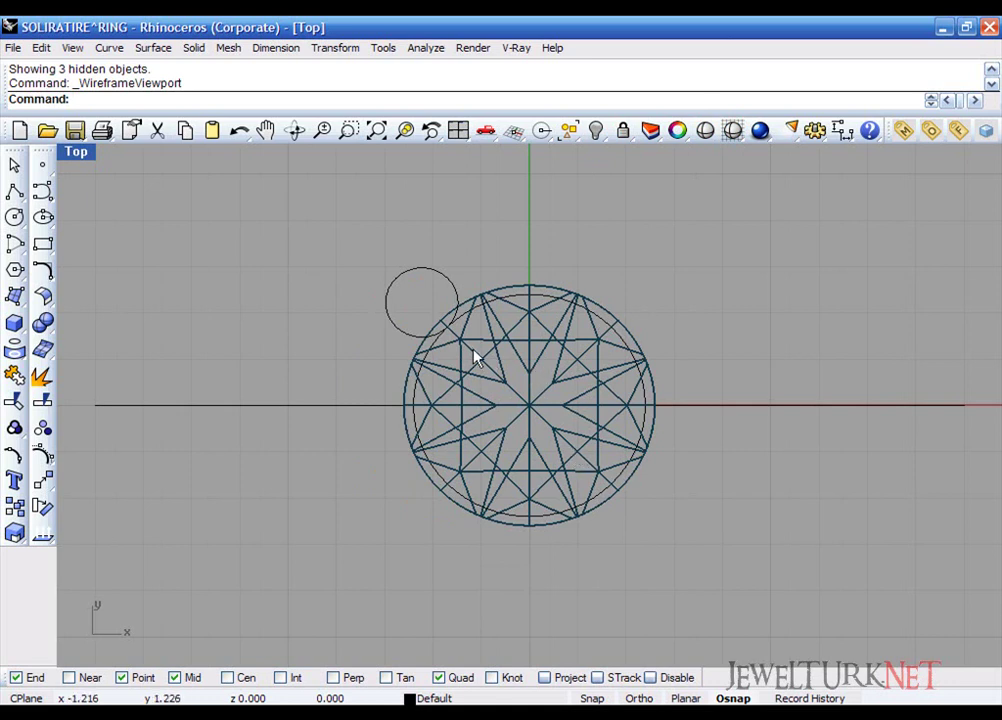
{"action": "key", "text": "ctrl+z"}
{"action": "left_click", "coordinate": [450, 278]}
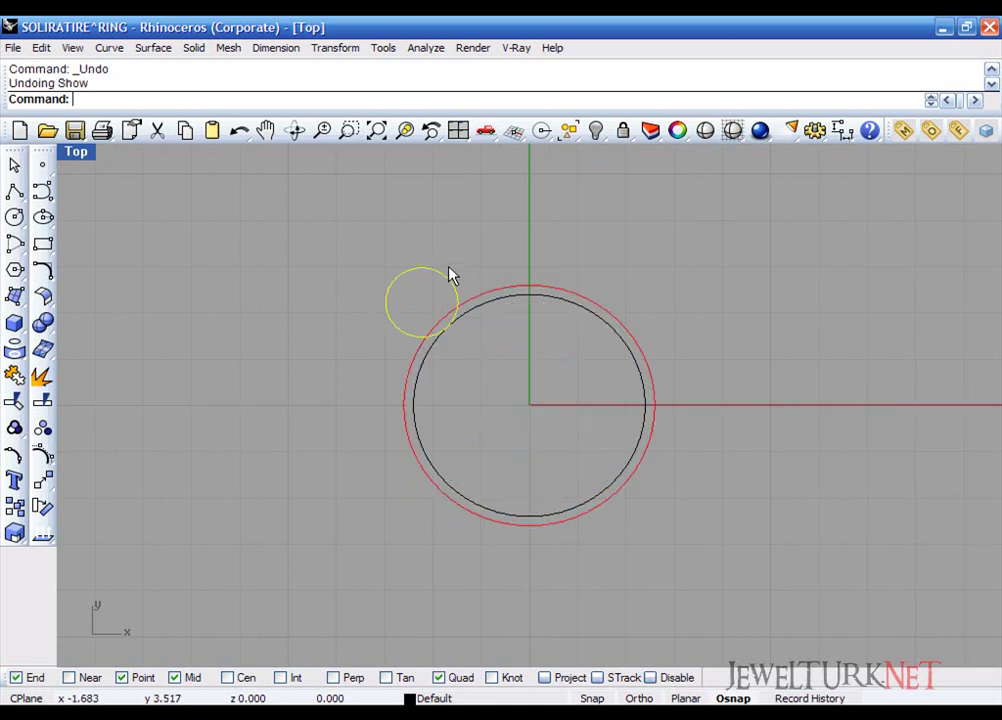
Step: Draw a straight polyline from the small circle's centre down to the origin, with the Center snap enabled
{"action": "left_click", "coordinate": [458, 131]}
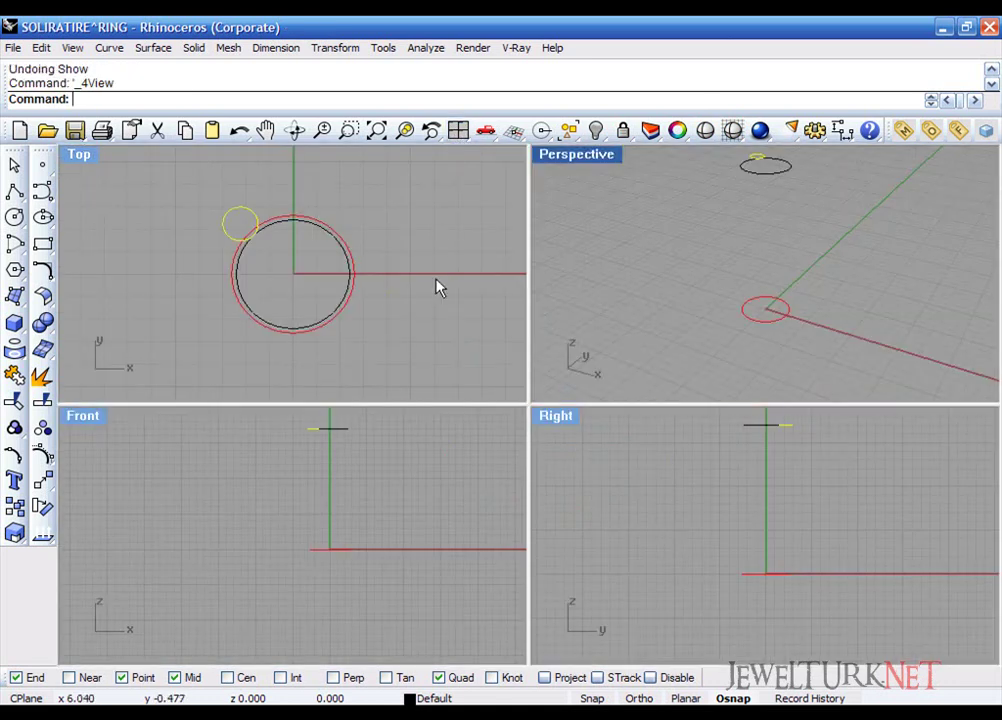
{"action": "double_click", "coordinate": [85, 417]}
{"action": "left_click", "coordinate": [458, 131]}
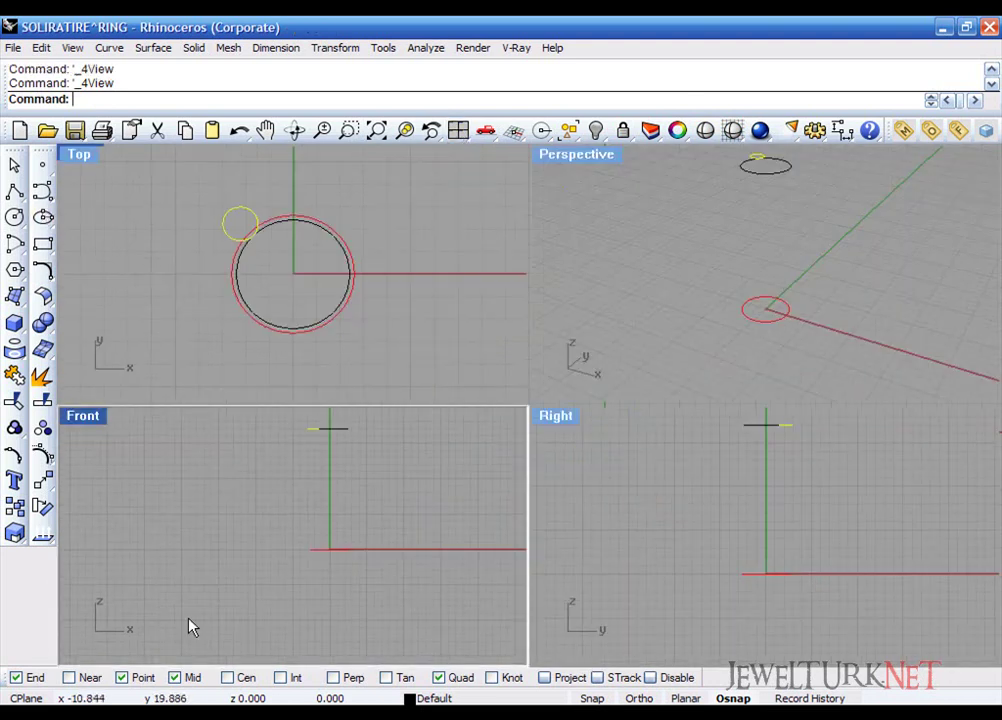
{"action": "double_click", "coordinate": [79, 155]}
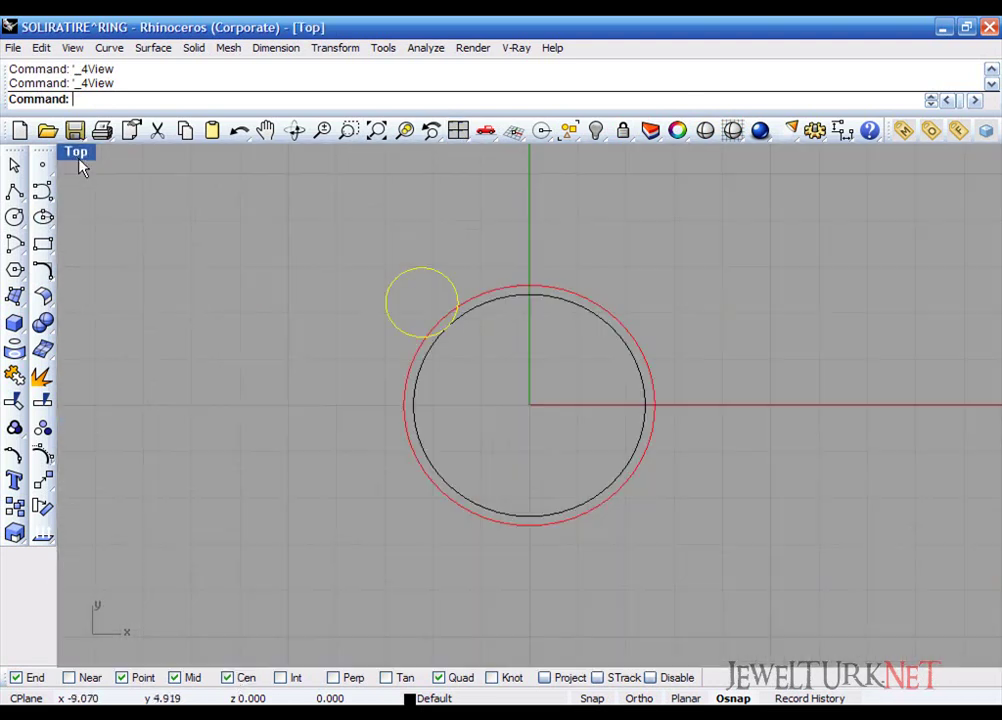
{"action": "left_click", "coordinate": [14, 190]}
{"action": "scroll", "coordinate": [230, 270], "scroll_direction": "up", "scroll_amount": 3}
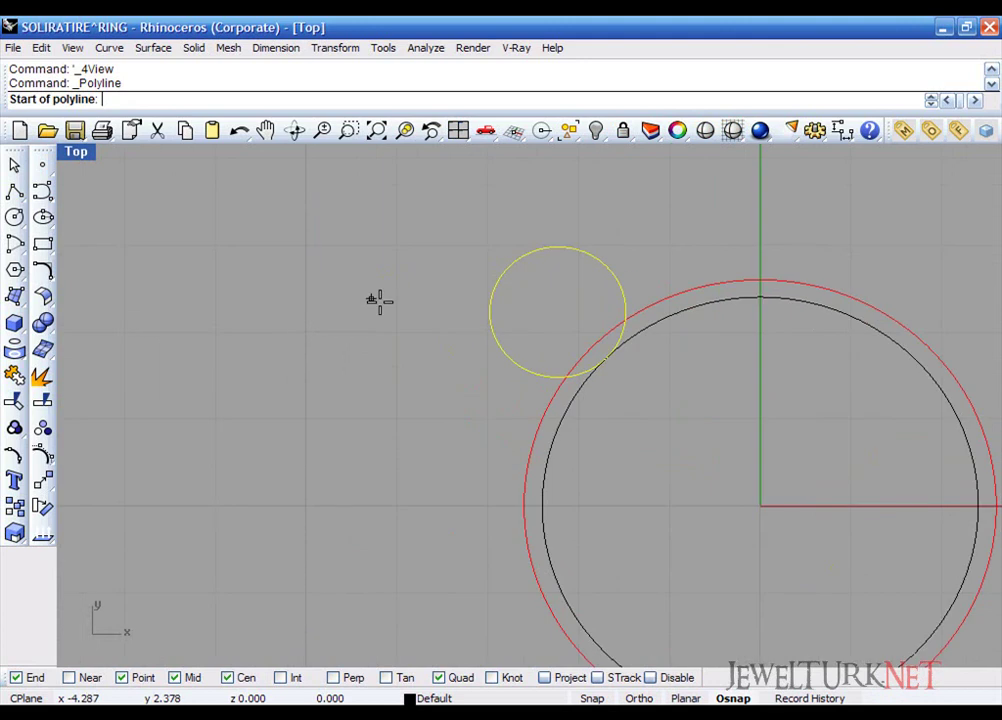
{"action": "left_click", "coordinate": [505, 331]}
{"action": "left_click", "coordinate": [458, 131]}
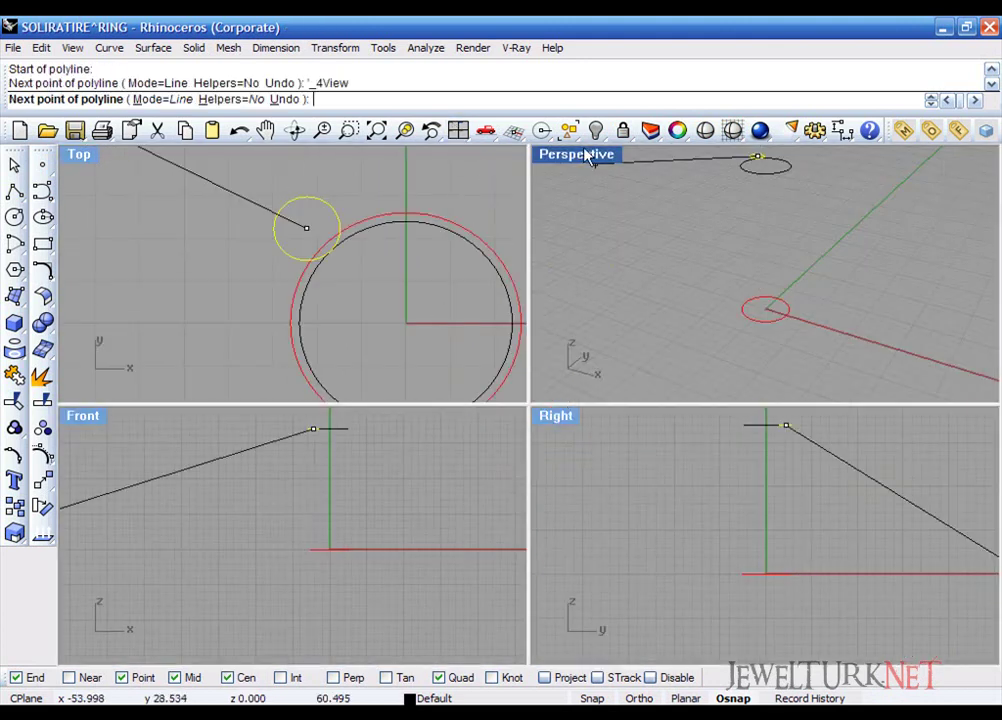
{"action": "double_click", "coordinate": [585, 157]}
{"action": "scroll", "coordinate": [540, 185], "scroll_direction": "up", "scroll_amount": 3}
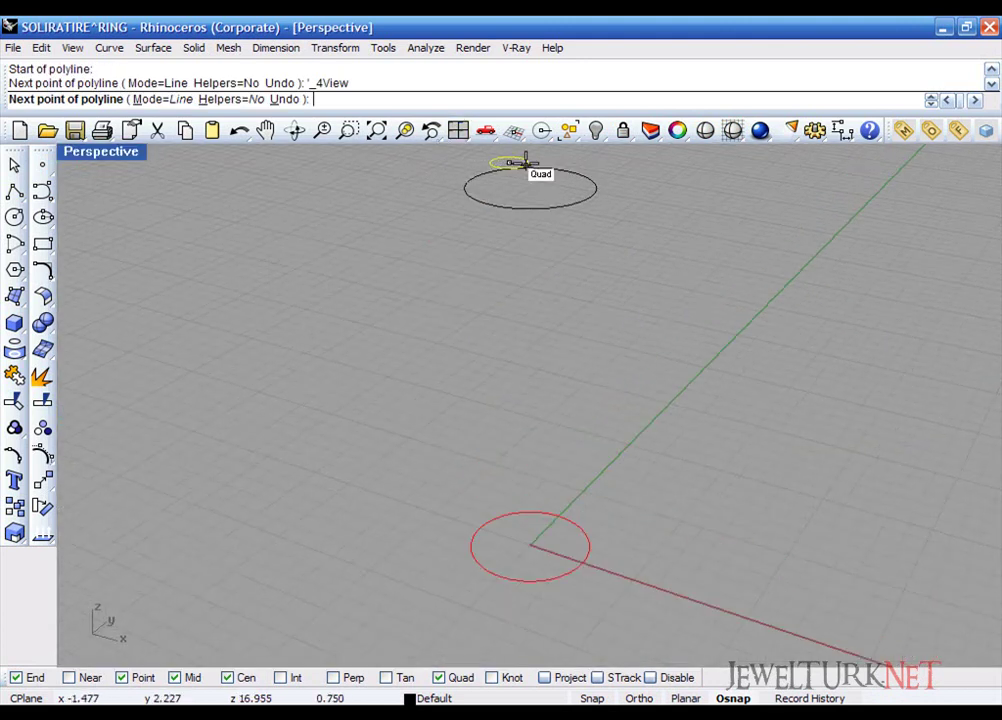
{"action": "right_click_drag", "start_coordinate": [511, 166], "coordinate": [508, 241], "text": "shift"}
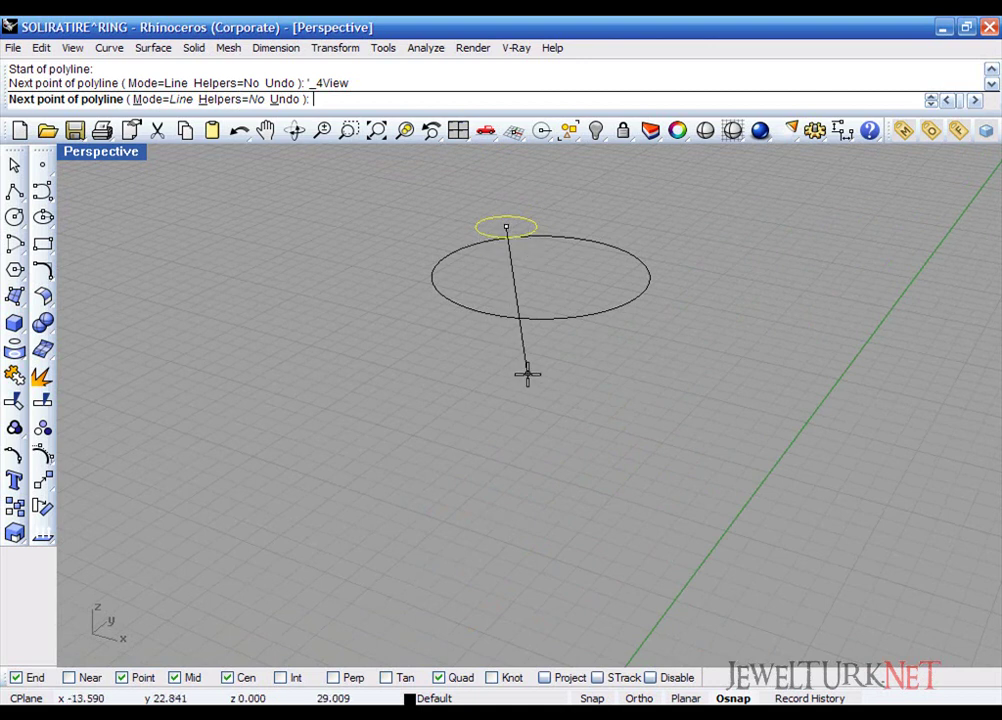
{"action": "key", "text": "Return"}
{"action": "key", "text": "Return"}
{"action": "right_click_drag", "start_coordinate": [530, 521], "coordinate": [496, 371], "text": "shift"}
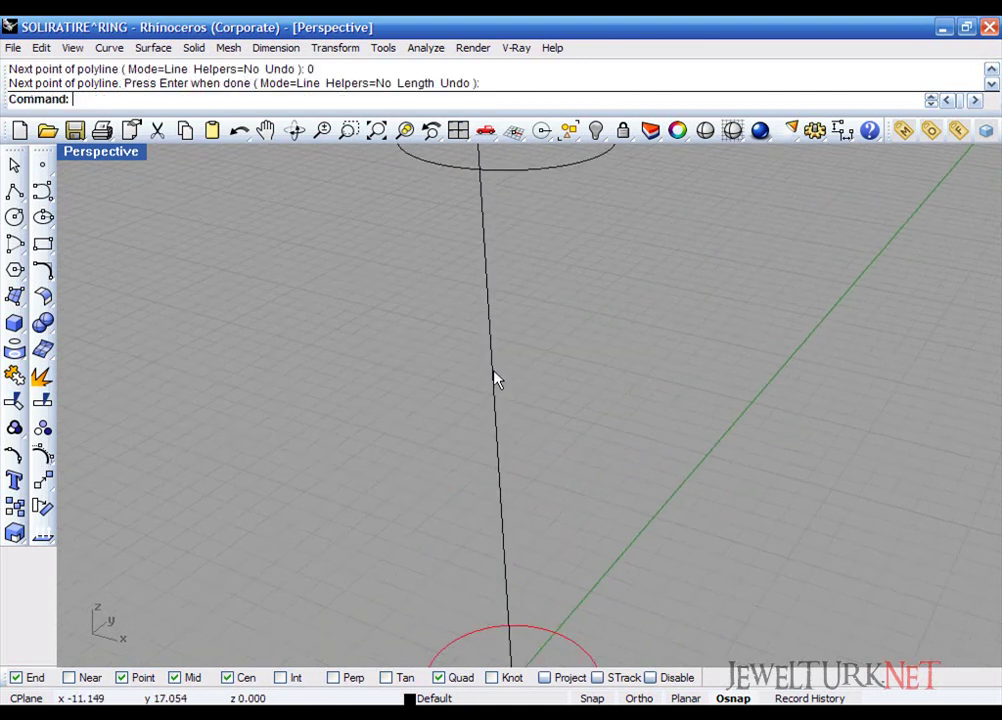
{"action": "scroll", "coordinate": [496, 371], "scroll_direction": "down", "scroll_amount": 6}
{"action": "right_click_drag", "start_coordinate": [478, 440], "coordinate": [537, 425]}
{"action": "left_click", "coordinate": [547, 512]}
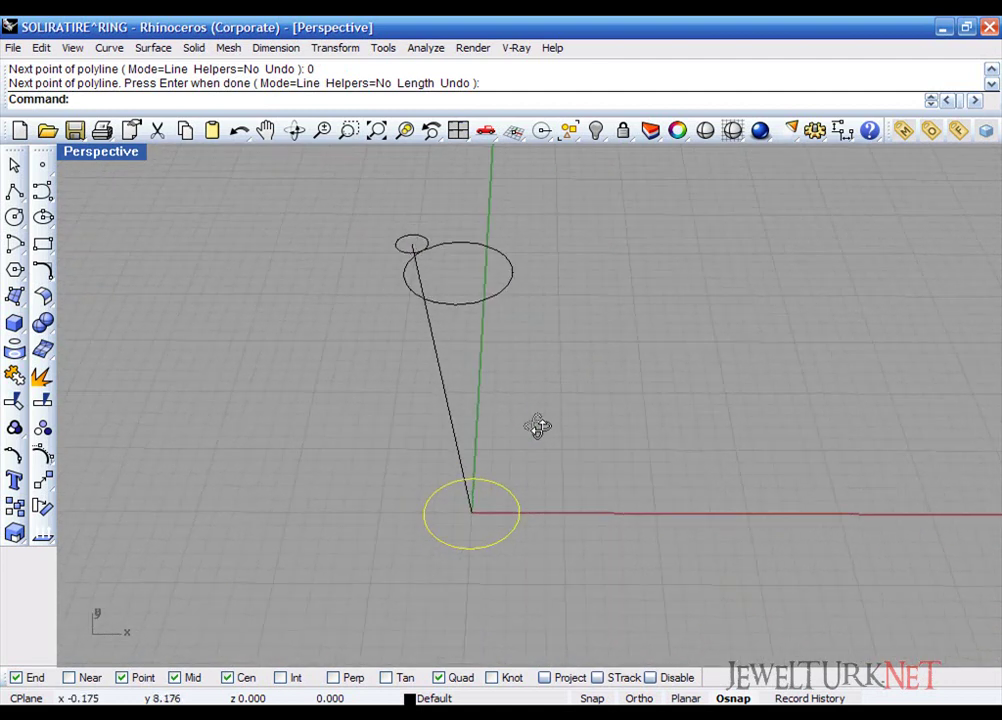
{"action": "left_click", "coordinate": [452, 412]}
{"action": "type", "text": "Pipe"}
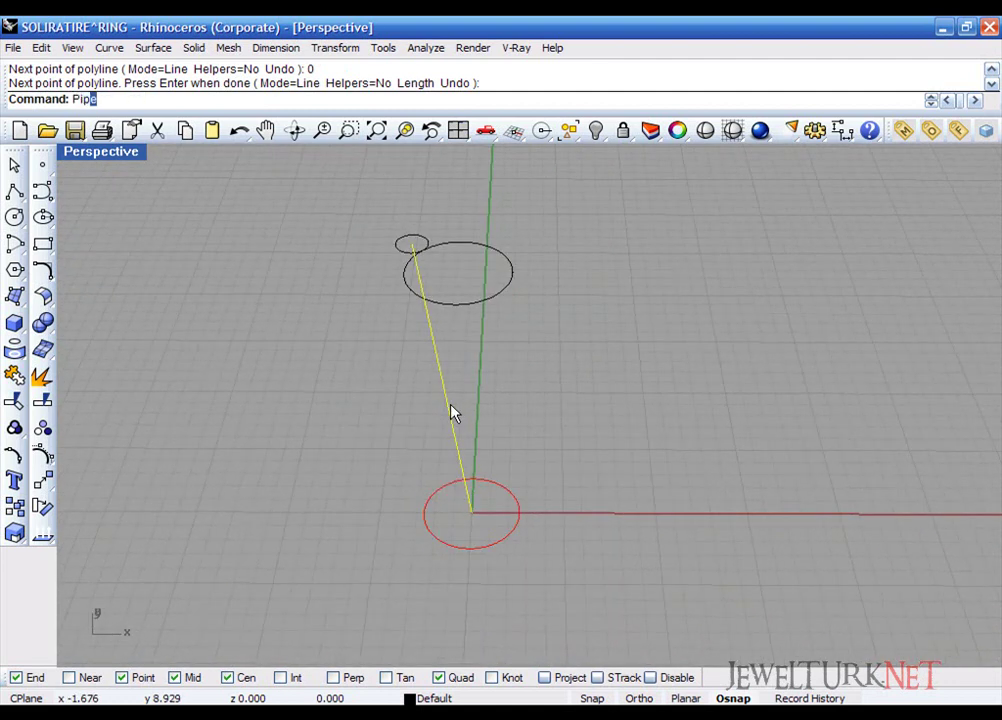
{"action": "key", "text": "Return"}
{"action": "type", "text": "d"}
{"action": "key", "text": "Return"}
{"action": "type", "text": "1"}
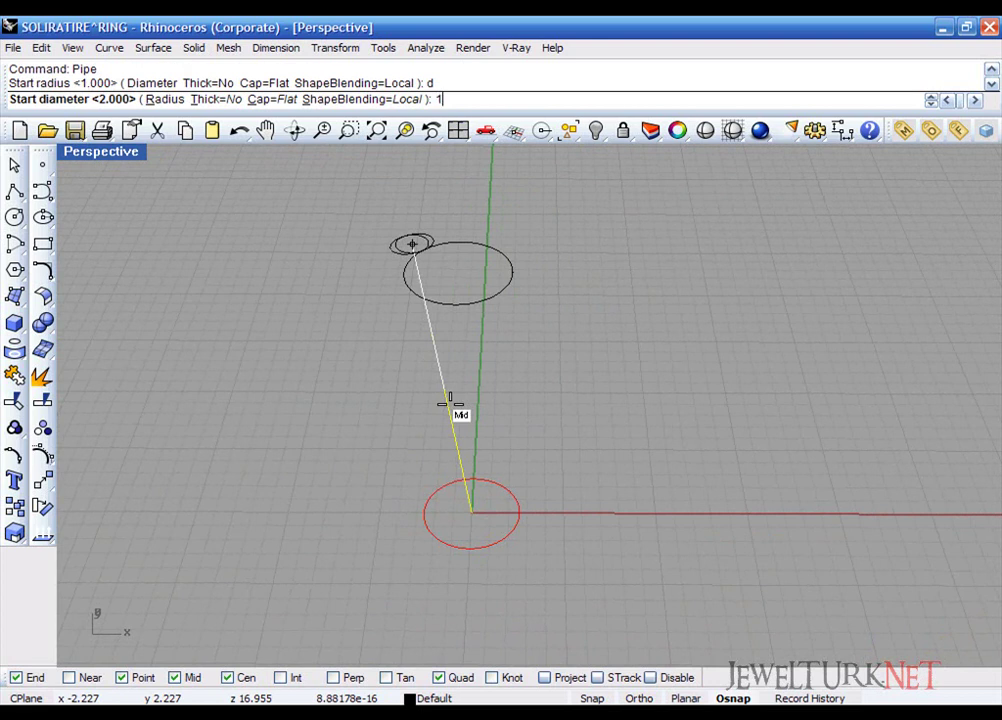
{"action": "type", "text": ".25"}
{"action": "key", "text": "Return"}
{"action": "key", "text": "Return"}
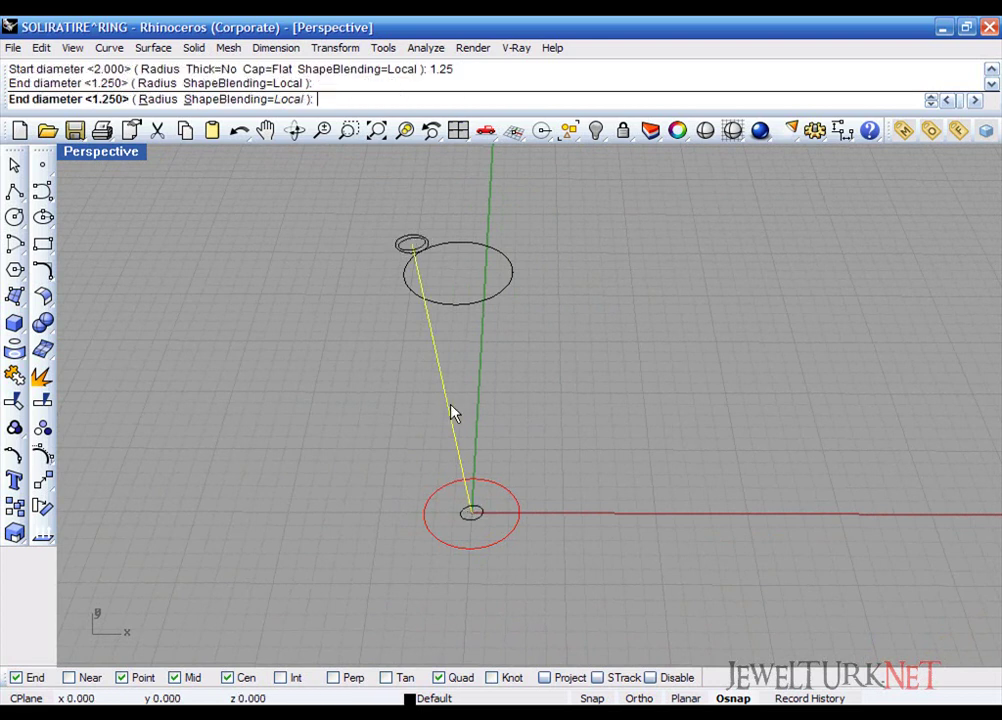
{"action": "key", "text": "Return"}
Step: Try a flat-capped pipe along the slanted line with start and end diameters of 1.5, and undo it
{"action": "key", "text": "Return"}
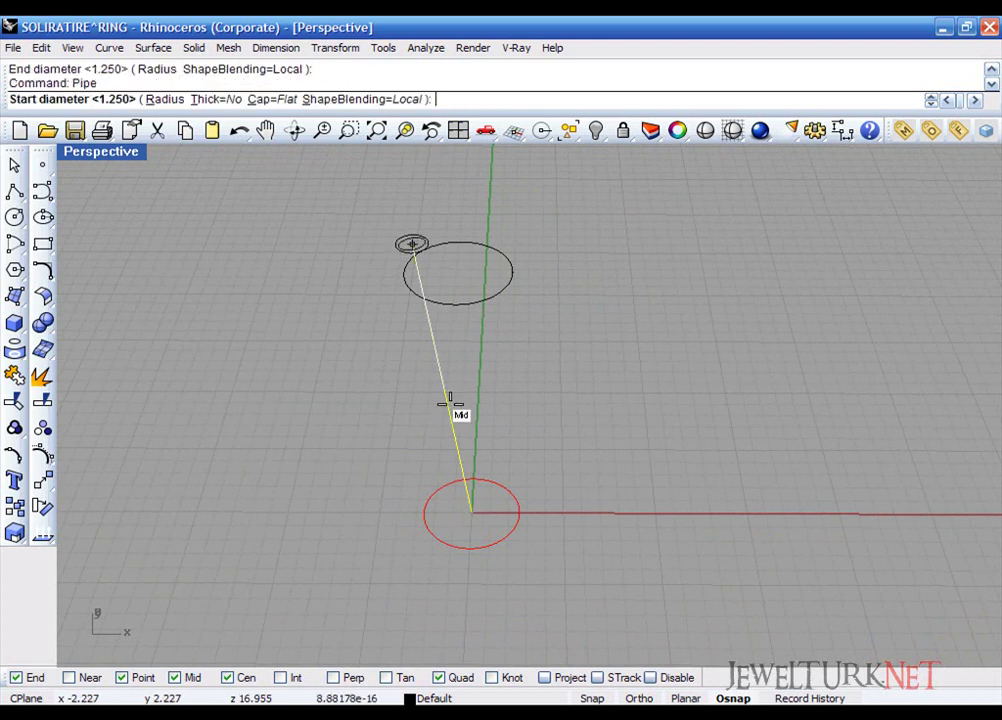
{"action": "type", "text": "1.5"}
{"action": "key", "text": "Return"}
{"action": "key", "text": "Return"}
{"action": "key", "text": "Return"}
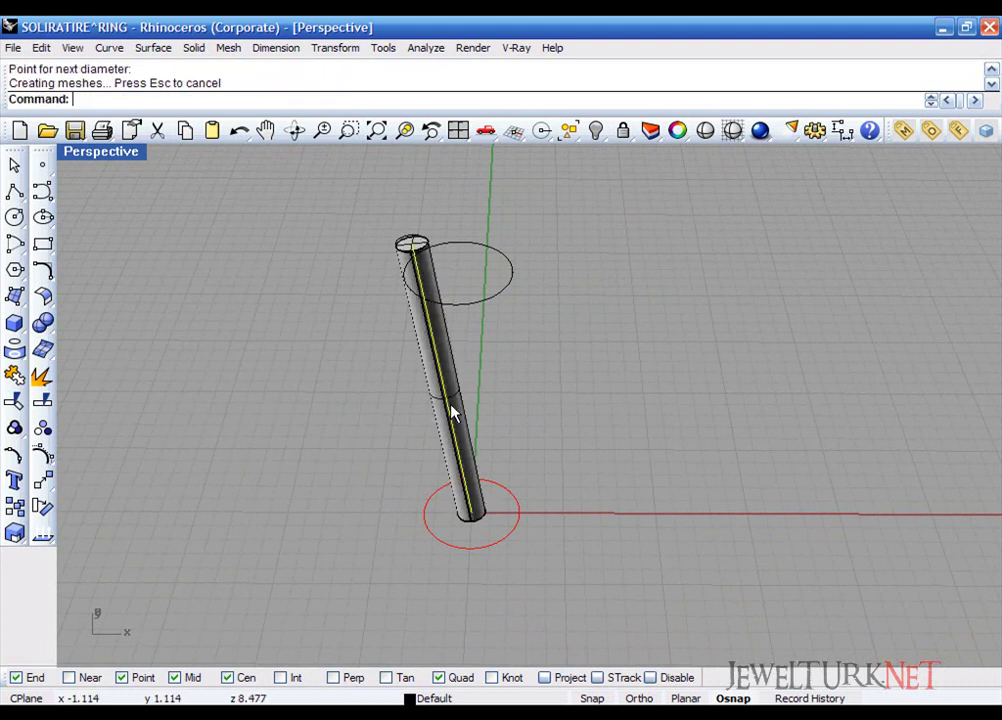
{"action": "left_click", "coordinate": [459, 131]}
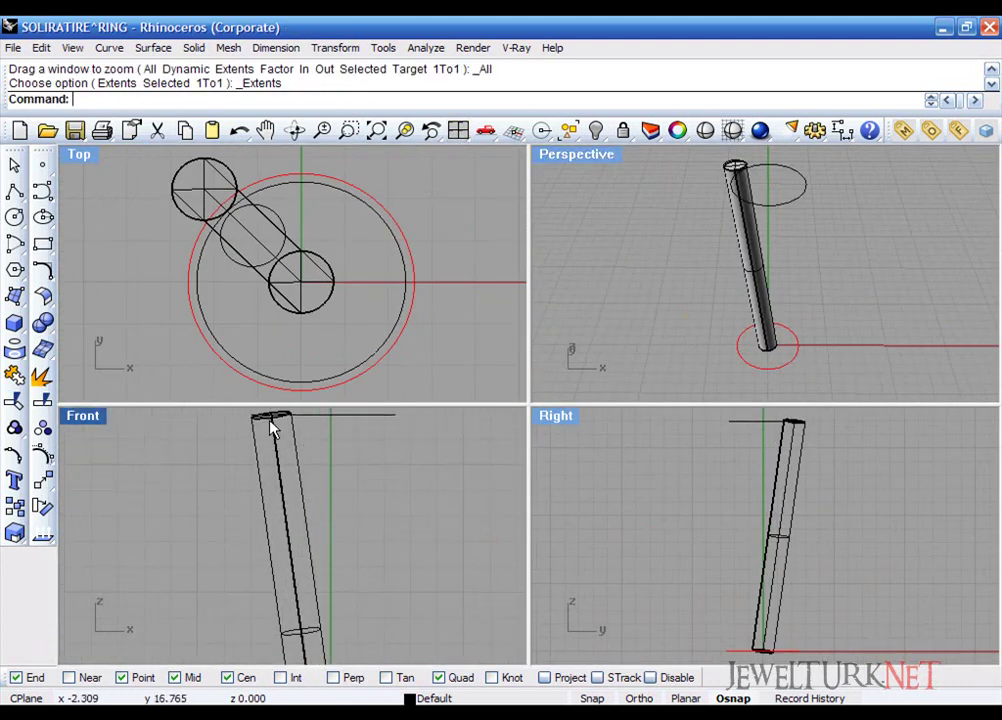
{"action": "key", "text": "ctrl+z"}
Step: Sweep the small circle along the slanted line with Sweep 1 Rail in Freeform style, without simplifying the cross section
{"action": "double_click", "coordinate": [560, 155]}
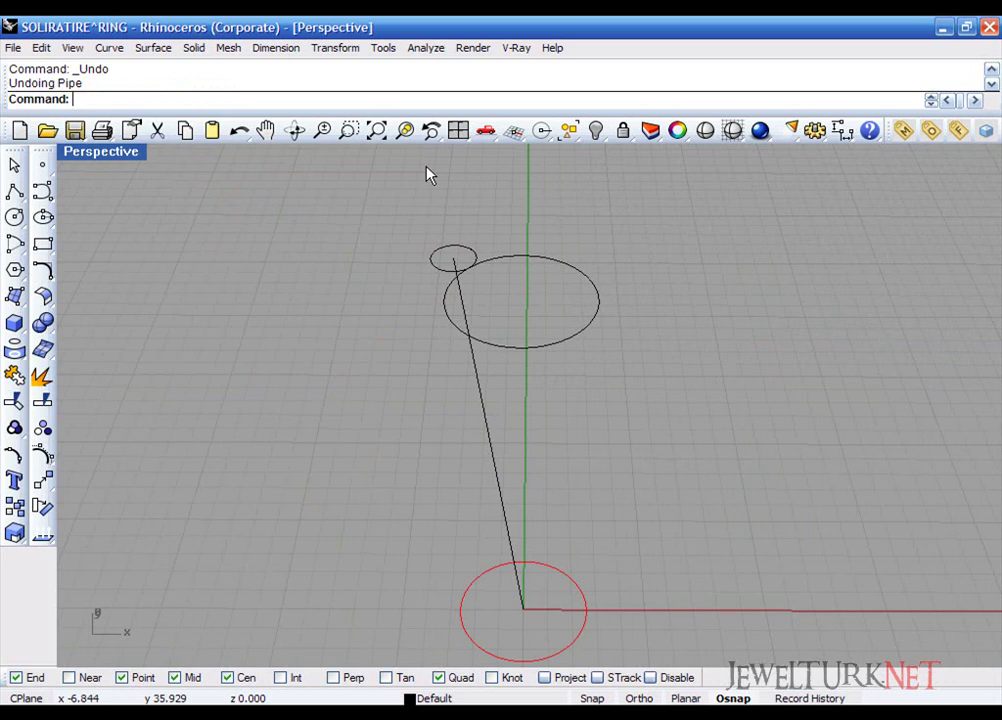
{"action": "left_click", "coordinate": [190, 48]}
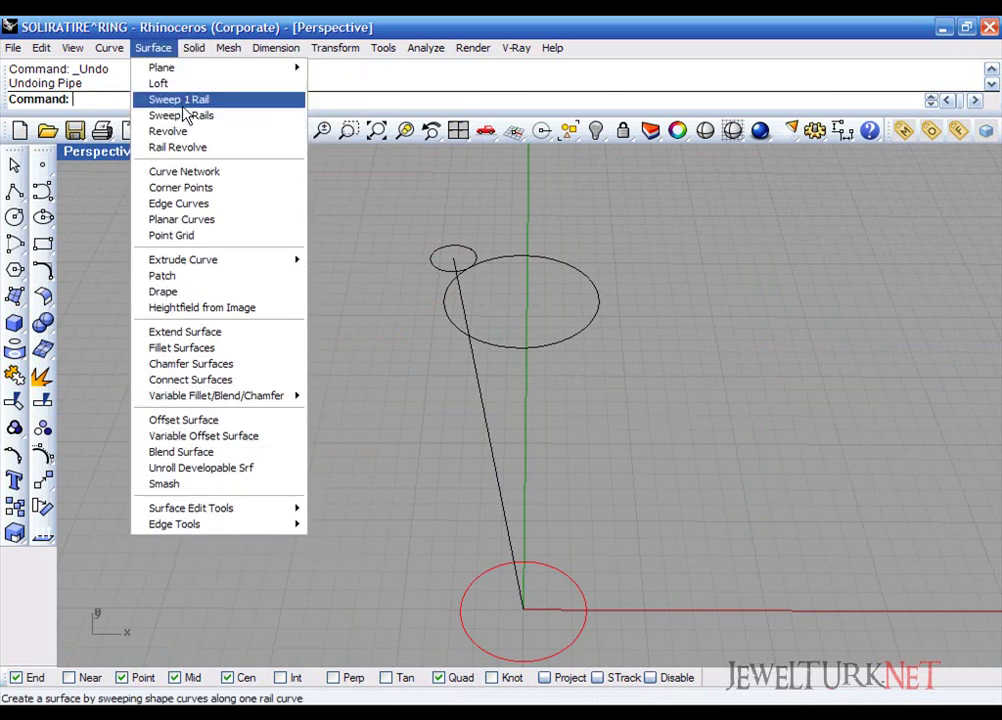
{"action": "left_click", "coordinate": [166, 96]}
{"action": "left_click", "coordinate": [460, 296]}
{"action": "left_click", "coordinate": [431, 266]}
{"action": "key", "text": "Return"}
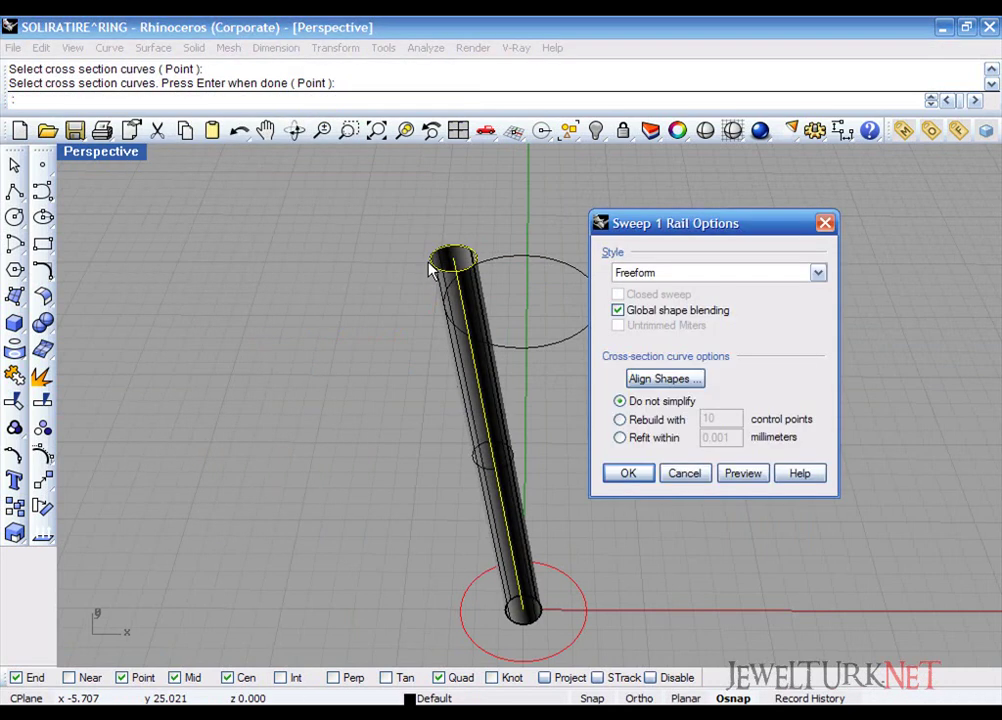
{"action": "left_click", "coordinate": [638, 477]}
Step: Cap both open ends of the swept prong to make it a closed solid
{"action": "left_click", "coordinate": [484, 398]}
{"action": "type", "text": "Cap"}
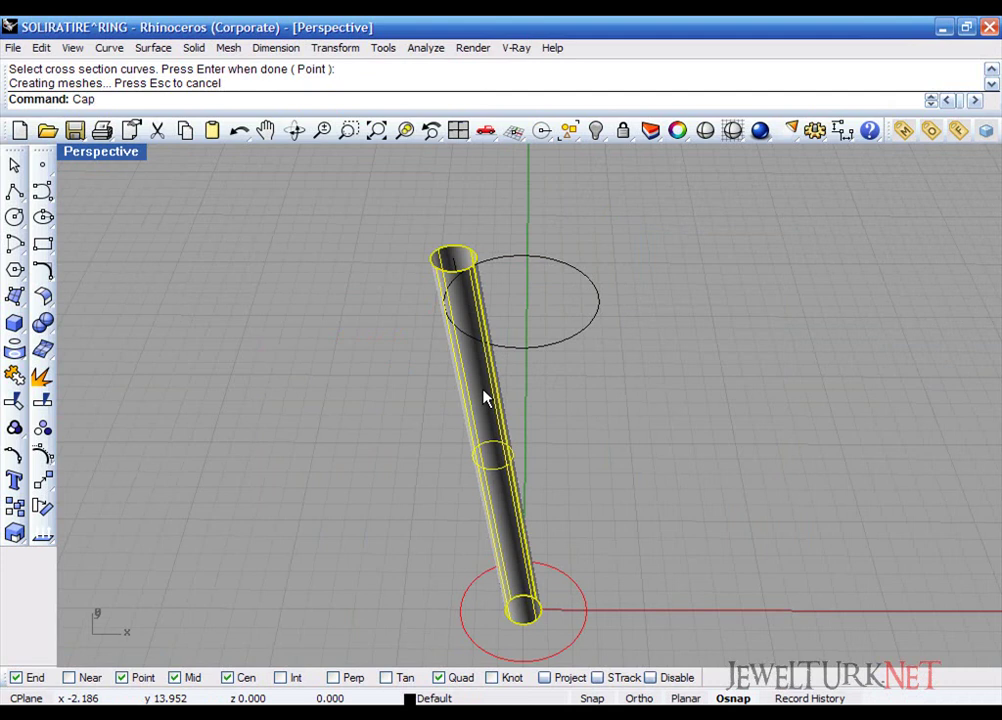
{"action": "key", "text": "Return"}
{"action": "left_click", "coordinate": [332, 388]}
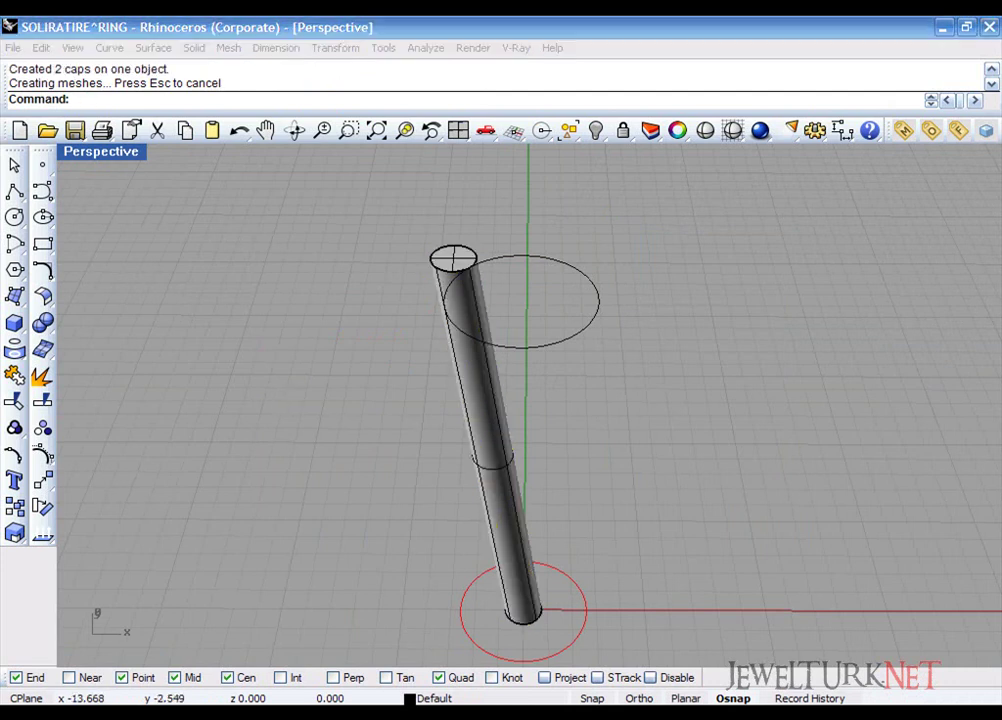
{"action": "left_click", "coordinate": [775, 478]}
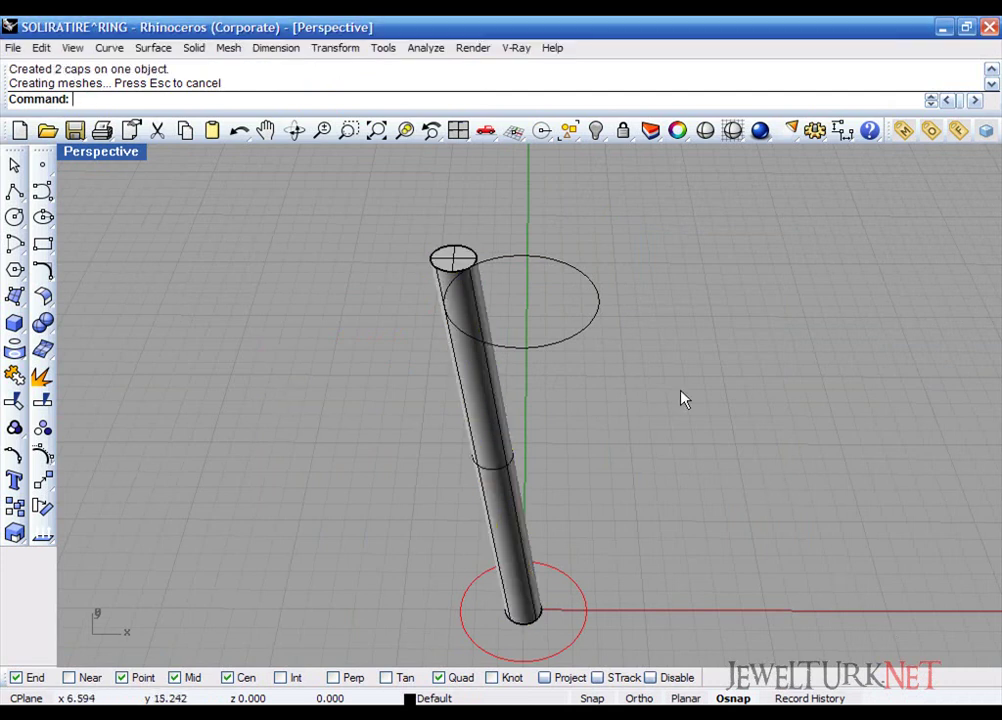
Step: Show the hidden gem, finger circle and dimension again, with the Front view maximized
{"action": "left_click", "coordinate": [454, 131]}
{"action": "double_click", "coordinate": [78, 416]}
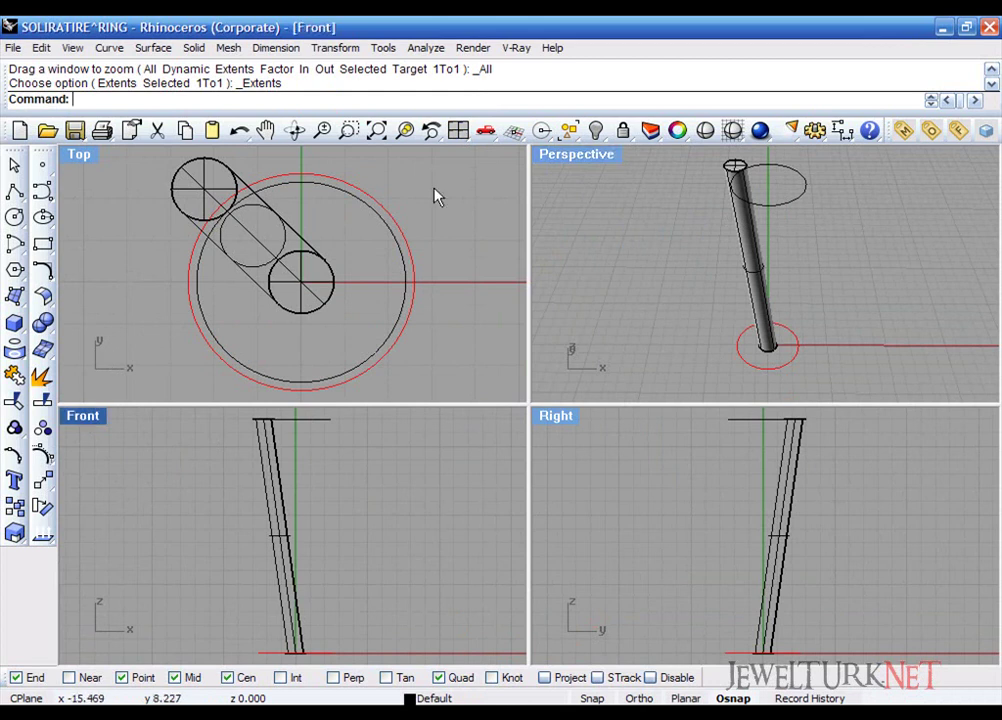
{"action": "right_click", "coordinate": [594, 133]}
{"action": "right_click_drag", "start_coordinate": [609, 367], "coordinate": [577, 397]}
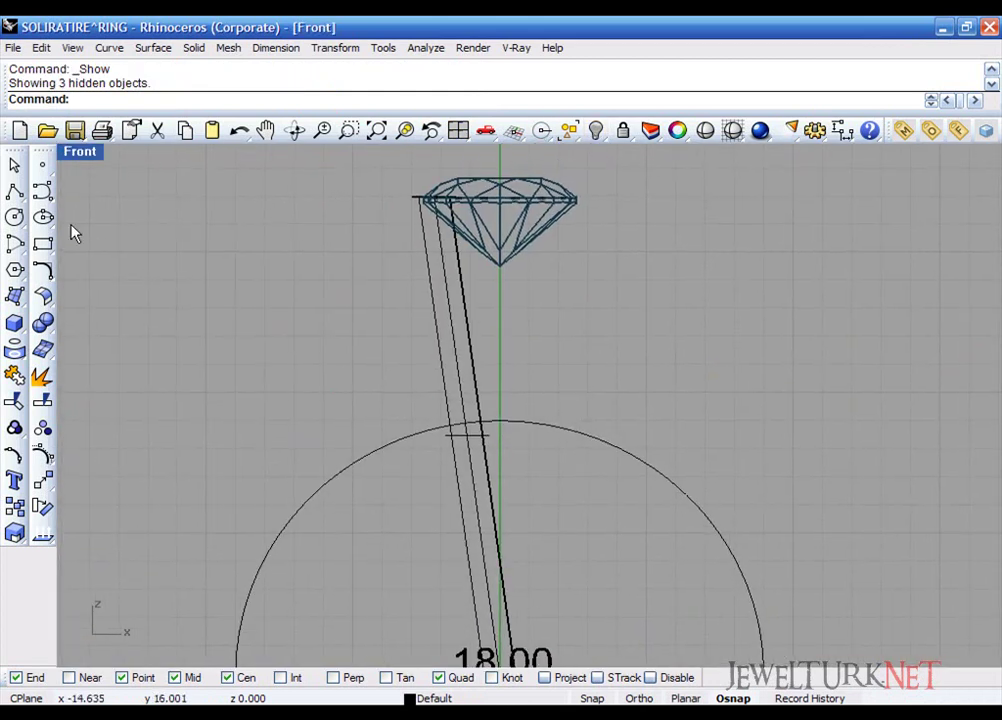
Step: Draw a solid box with its first corner at the finger circle's top quadrant and a base wider than the prong
{"action": "left_click", "coordinate": [14, 322]}
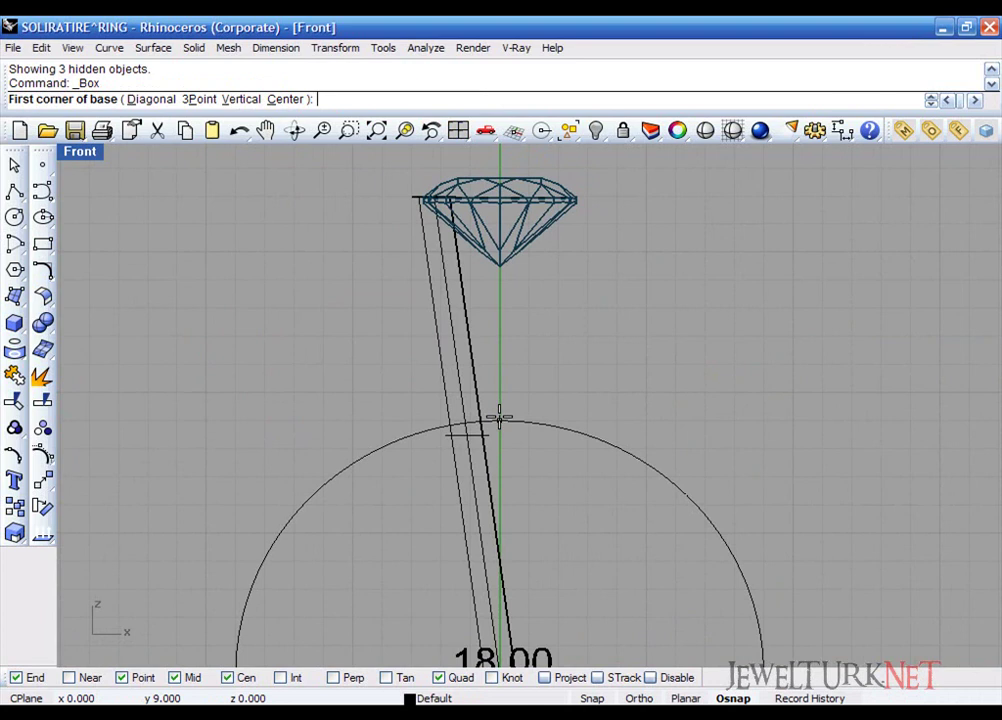
{"action": "left_click", "coordinate": [497, 418]}
{"action": "left_click", "coordinate": [458, 130]}
{"action": "scroll", "coordinate": [398, 217], "scroll_direction": "down", "scroll_amount": 6}
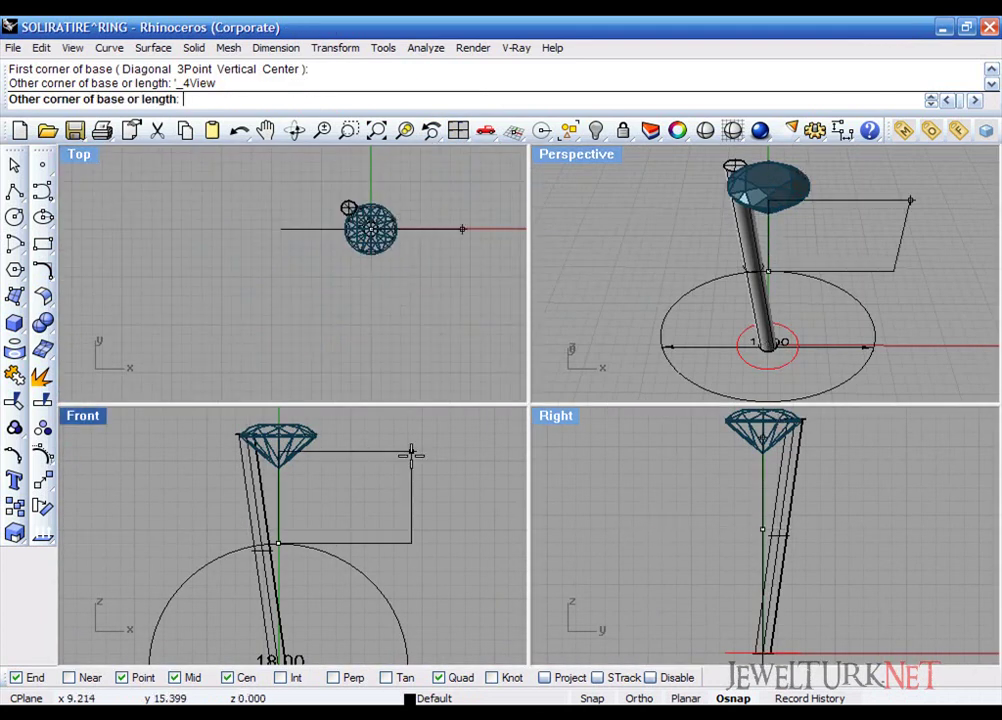
{"action": "scroll", "coordinate": [411, 458], "scroll_direction": "down", "scroll_amount": 2}
{"action": "scroll", "coordinate": [432, 340], "scroll_direction": "down", "scroll_amount": 4}
{"action": "right_click_drag", "start_coordinate": [432, 331], "coordinate": [354, 331]}
{"action": "left_click", "coordinate": [487, 172]}
{"action": "scroll", "coordinate": [391, 465], "scroll_direction": "down", "scroll_amount": 3}
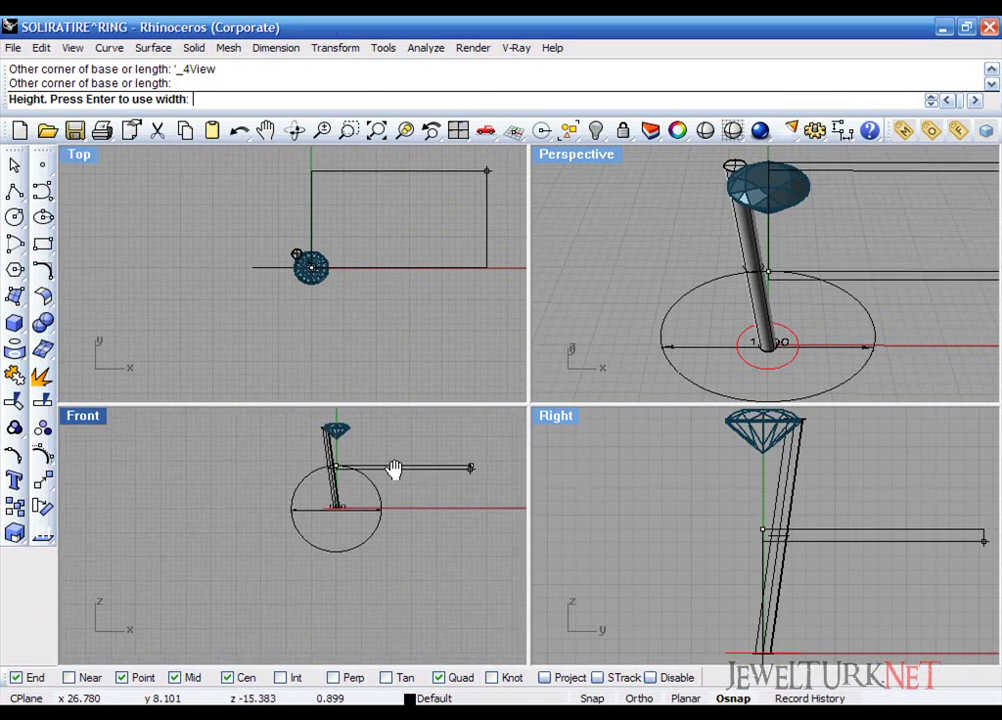
{"action": "left_click", "coordinate": [393, 470]}
Step: Move the box sideways so it fully overlaps the part of the prong inside the finger circle
{"action": "left_click", "coordinate": [443, 221]}
{"action": "left_click_drag", "start_coordinate": [443, 221], "coordinate": [385, 253]}
{"action": "double_click", "coordinate": [90, 417]}
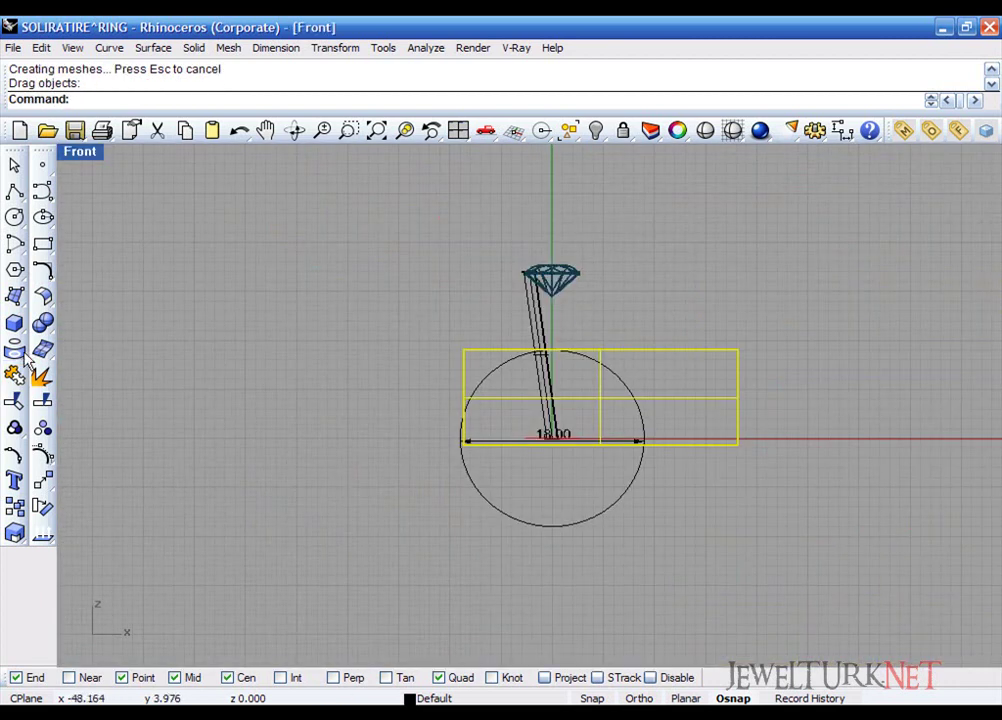
Step: Subtract the box from the prong with Boolean Difference, and delete the slanted guide line
{"action": "left_click", "coordinate": [45, 332]}
{"action": "left_click", "coordinate": [45, 334]}
{"action": "key", "text": "Escape"}
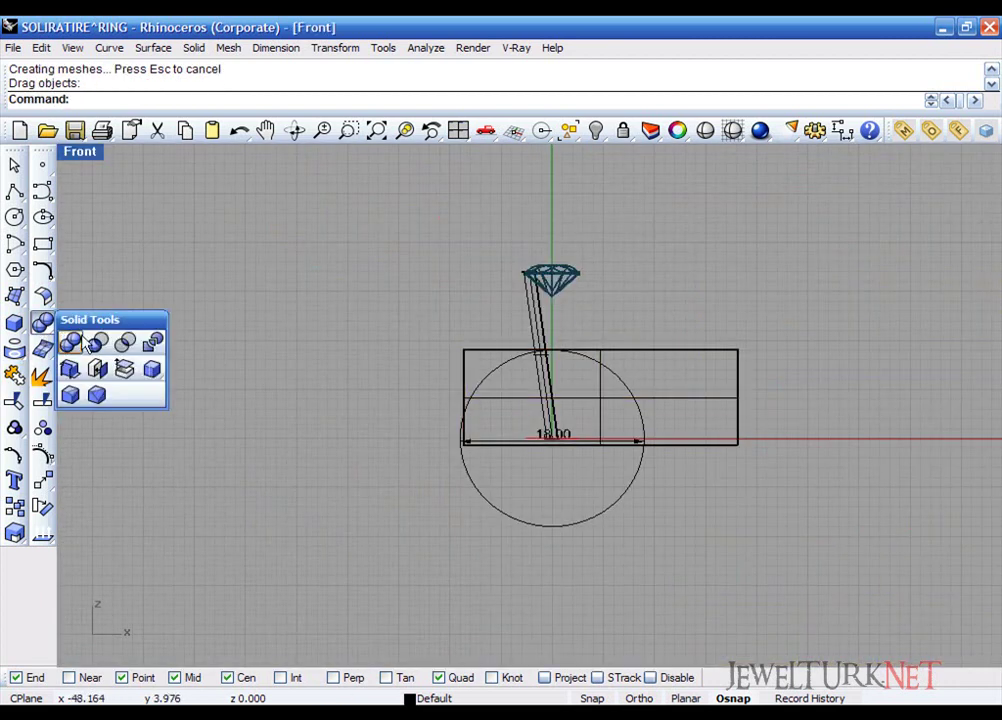
{"action": "left_click", "coordinate": [86, 342]}
{"action": "left_click", "coordinate": [542, 370]}
{"action": "key", "text": "Return"}
{"action": "left_click", "coordinate": [632, 352]}
{"action": "key", "text": "Return"}
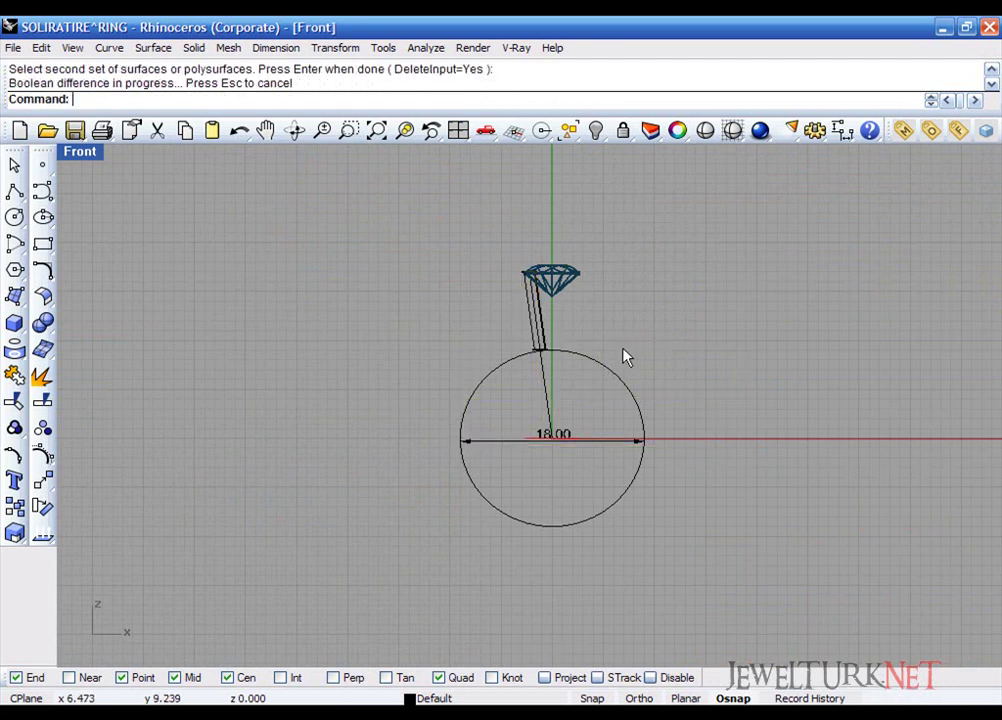
{"action": "scroll", "coordinate": [548, 312], "scroll_direction": "up", "scroll_amount": 3}
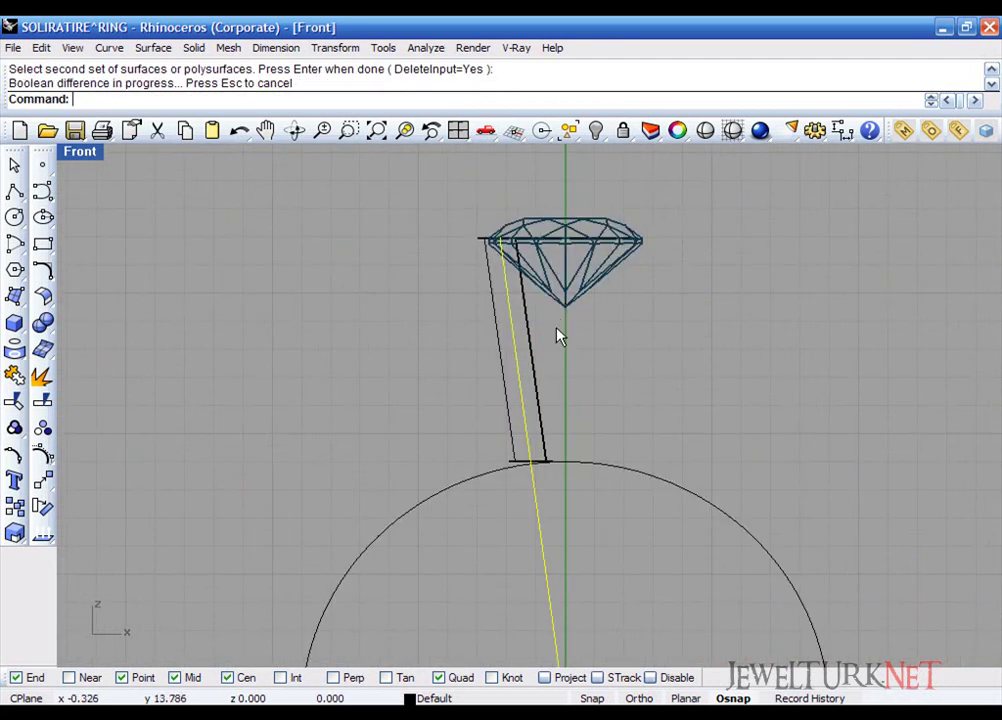
{"action": "key", "text": "Delete"}
Step: Polar array the trimmed prong about the origin in the Top view, with 4 items over 360 degrees
{"action": "left_click", "coordinate": [532, 351]}
{"action": "left_click", "coordinate": [457, 131]}
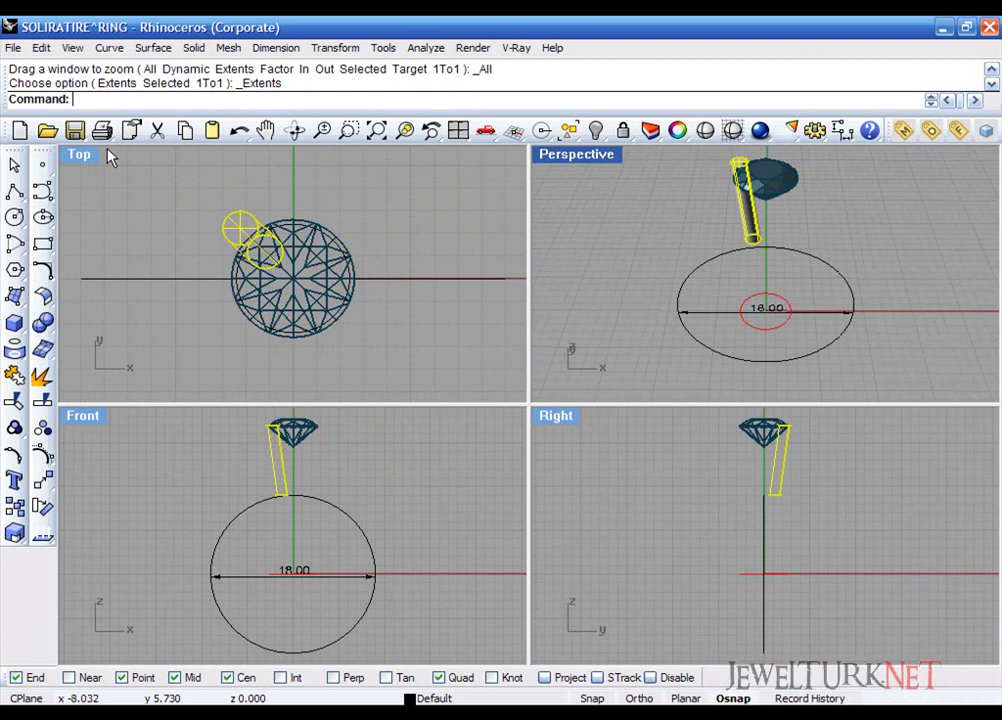
{"action": "double_click", "coordinate": [83, 153]}
{"action": "left_click", "coordinate": [47, 482]}
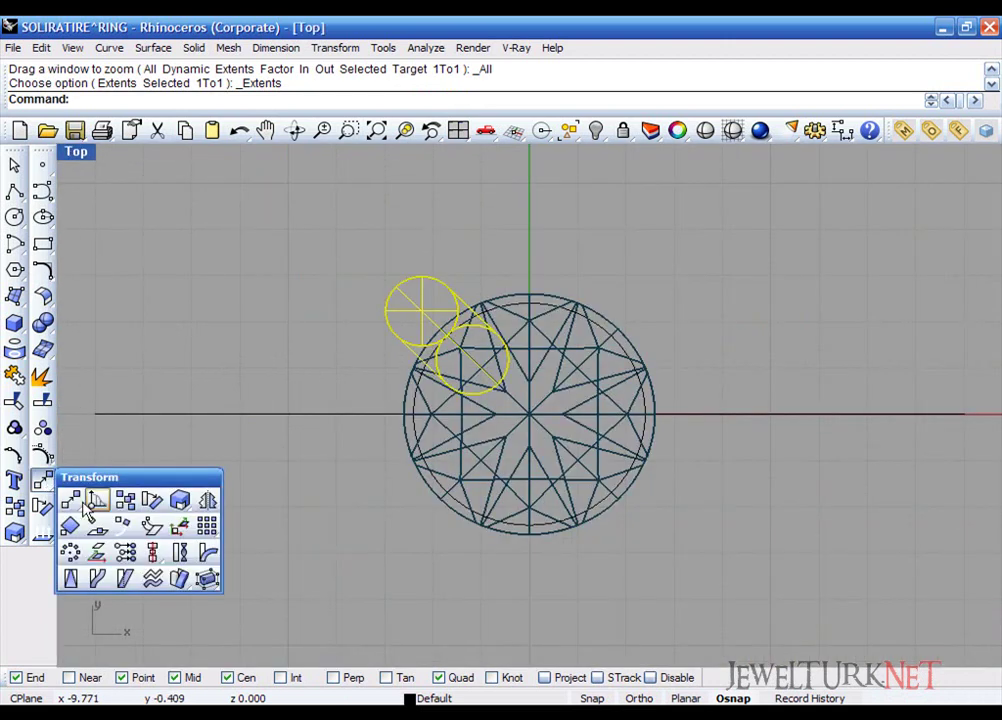
{"action": "left_click", "coordinate": [70, 551]}
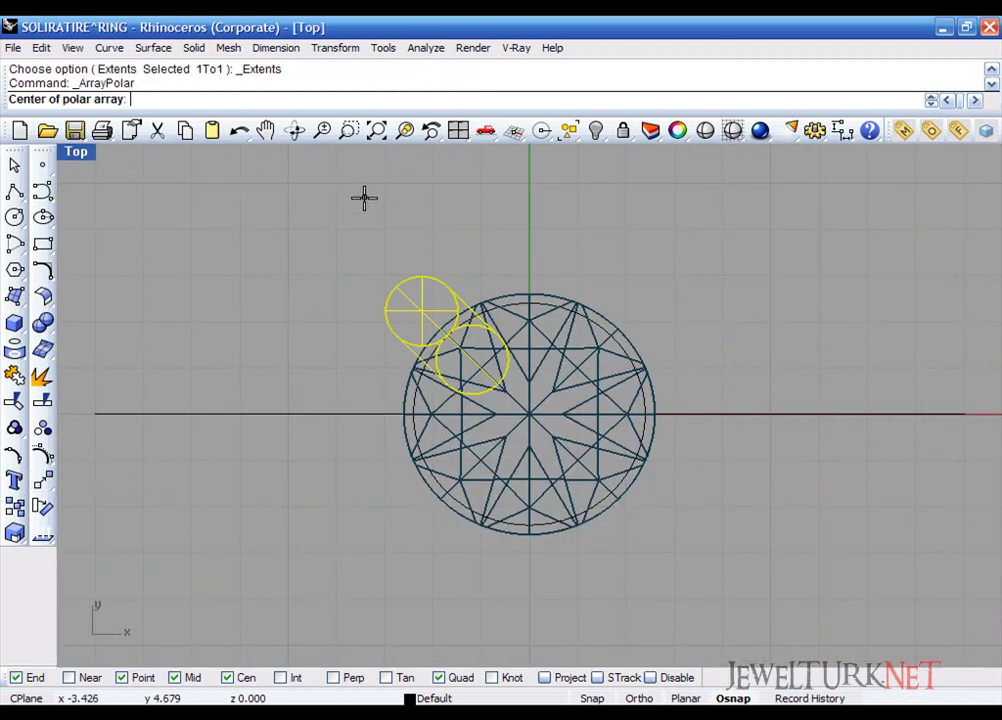
{"action": "type", "text": "0"}
{"action": "key", "text": "Return"}
{"action": "type", "text": "4"}
{"action": "key", "text": "Return"}
{"action": "key", "text": "Return"}
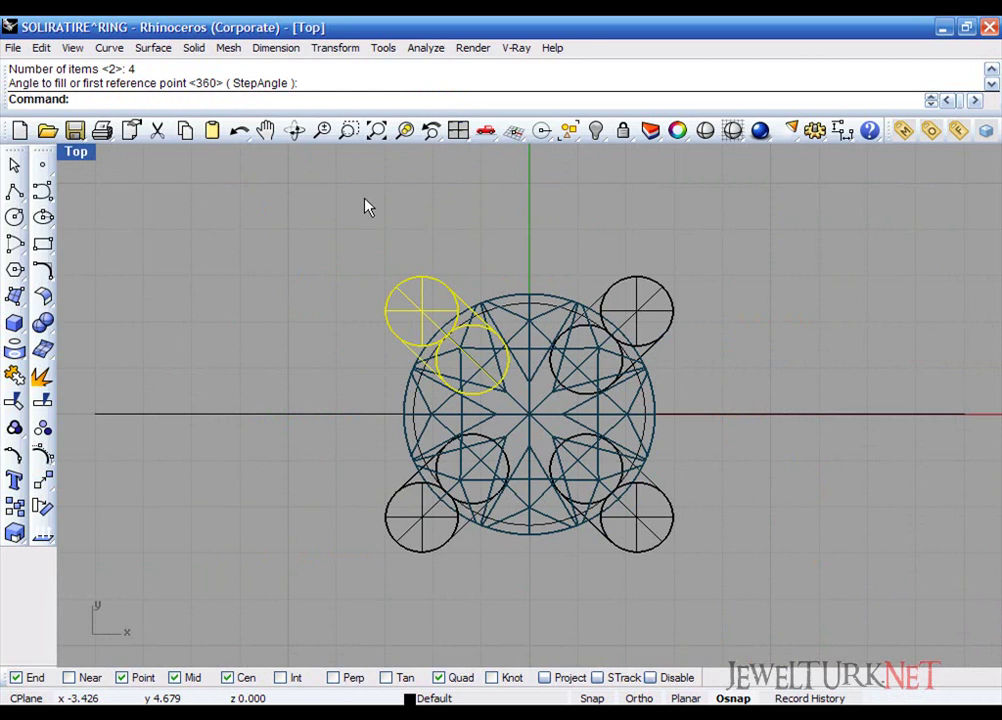
Step: Examine the four prongs around the diamond and above the finger circle in the Perspective and Front views
{"action": "left_click", "coordinate": [365, 199]}
{"action": "left_click", "coordinate": [458, 131]}
{"action": "double_click", "coordinate": [537, 155]}
{"action": "right_click_drag", "start_coordinate": [560, 352], "coordinate": [523, 385]}
{"action": "left_click", "coordinate": [428, 137]}
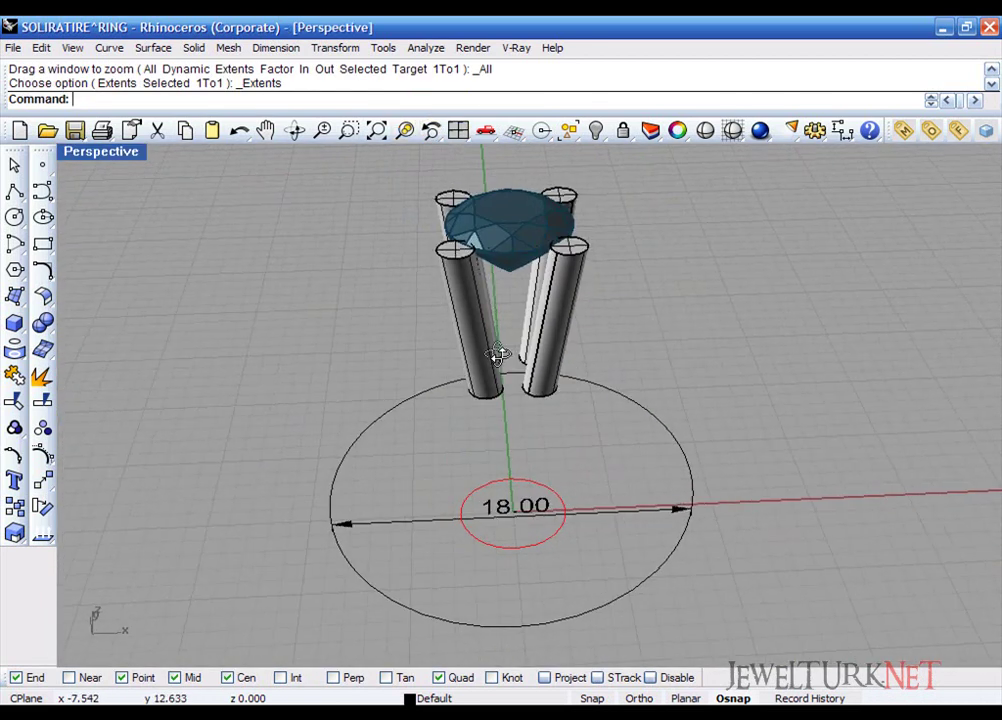
{"action": "left_click", "coordinate": [458, 130]}
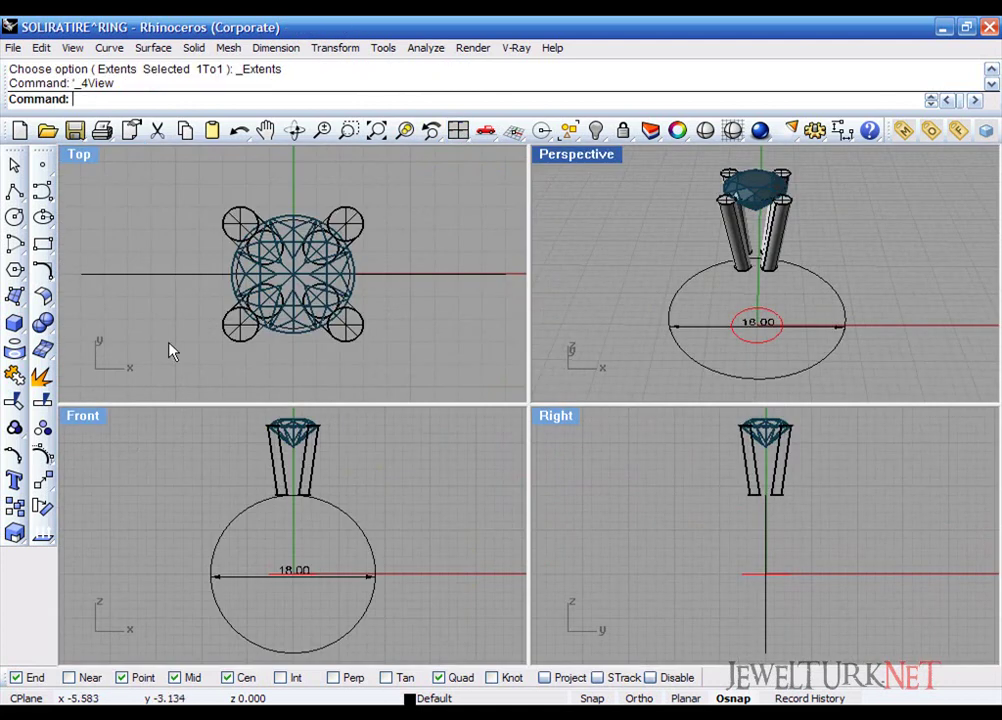
{"action": "double_click", "coordinate": [76, 417]}
{"action": "scroll", "coordinate": [518, 417], "scroll_direction": "up", "scroll_amount": 3}
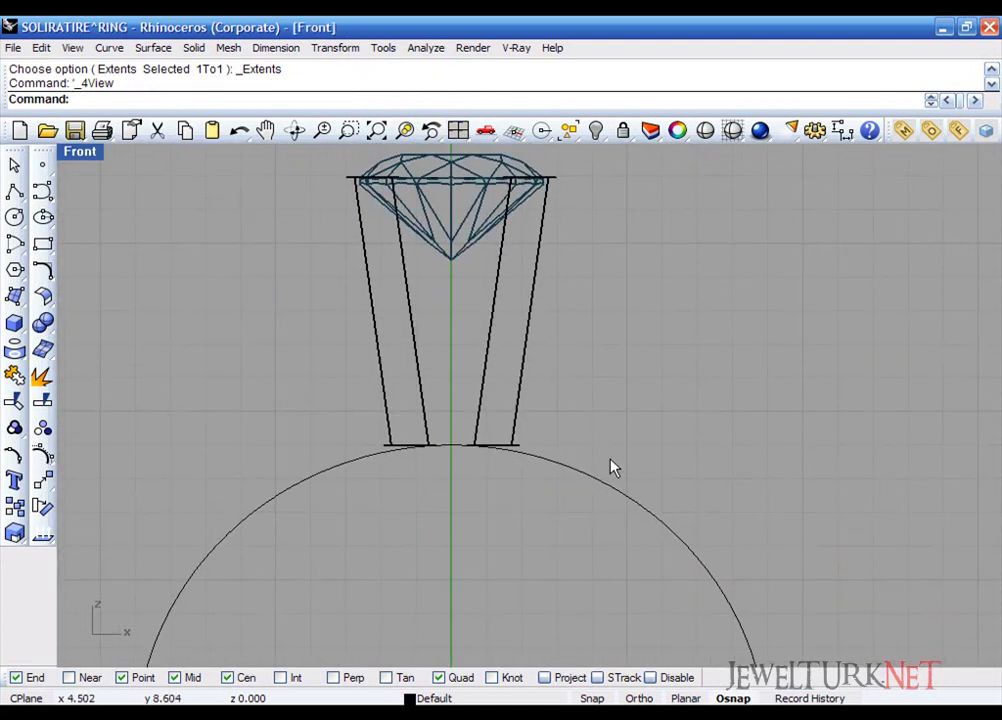
{"action": "left_click_drag", "start_coordinate": [556, 529], "coordinate": [548, 530]}
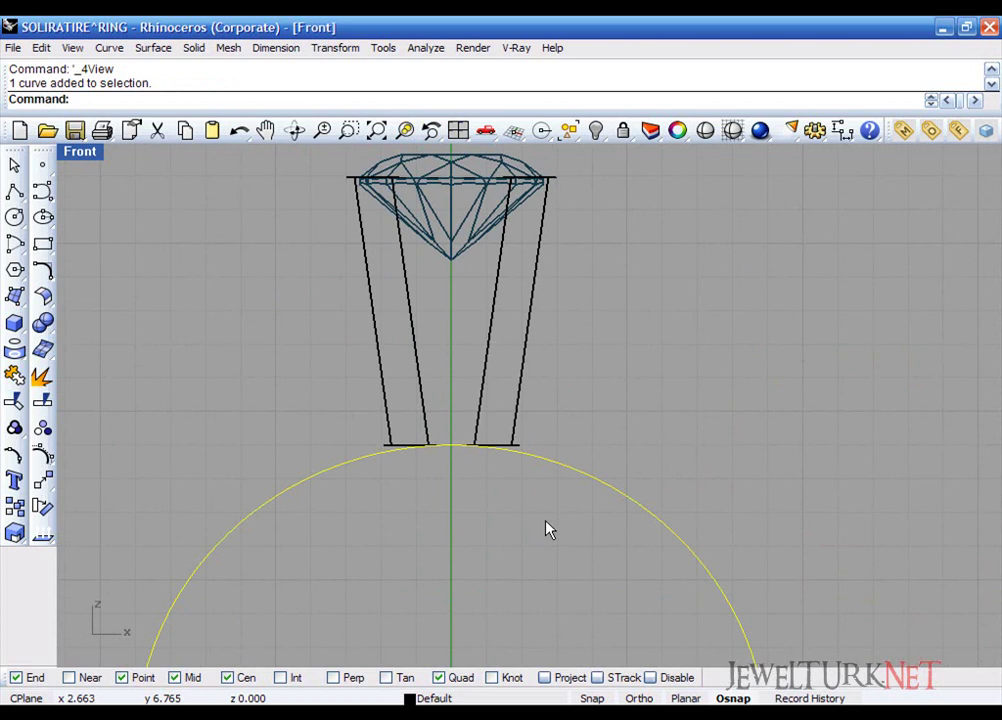
{"action": "right_click_drag", "start_coordinate": [507, 247], "coordinate": [510, 288]}
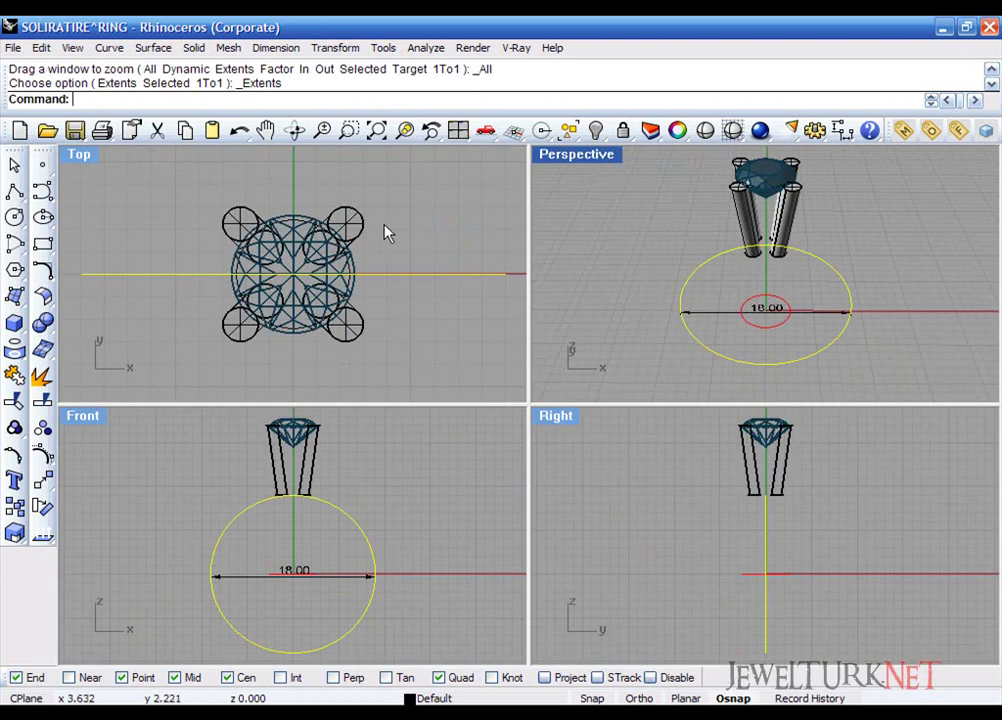
Step: Hide the diamond so the circles between the prongs can be selected
{"action": "left_click", "coordinate": [308, 227]}
{"action": "left_click", "coordinate": [408, 283]}
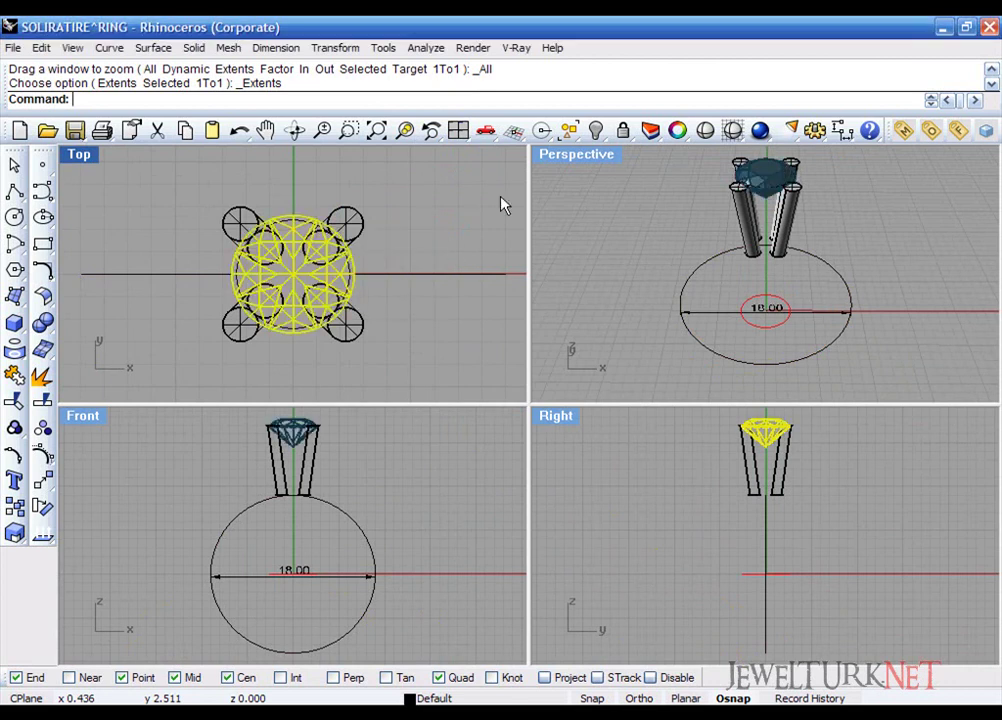
{"action": "left_click", "coordinate": [595, 131]}
Step: Extrude the inner circle at the prong tops to a point at the origin, uncapped and keeping the input curve
{"action": "right_click_drag", "start_coordinate": [712, 208], "coordinate": [717, 230]}
{"action": "left_click", "coordinate": [771, 181]}
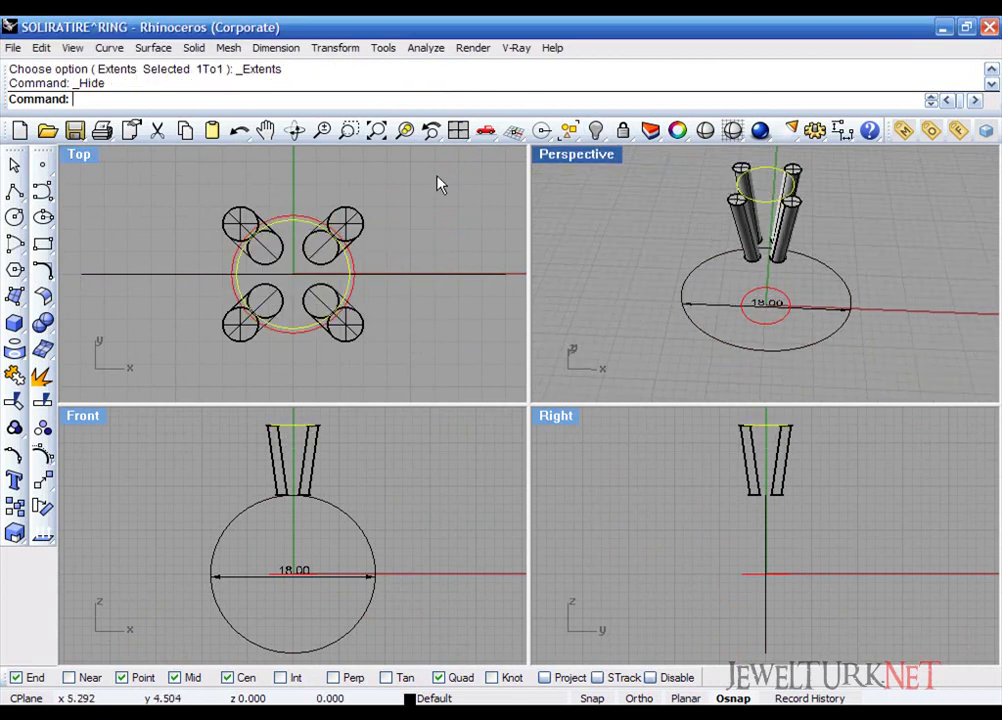
{"action": "left_click", "coordinate": [166, 50]}
{"action": "mouse_move", "coordinate": [190, 259]}
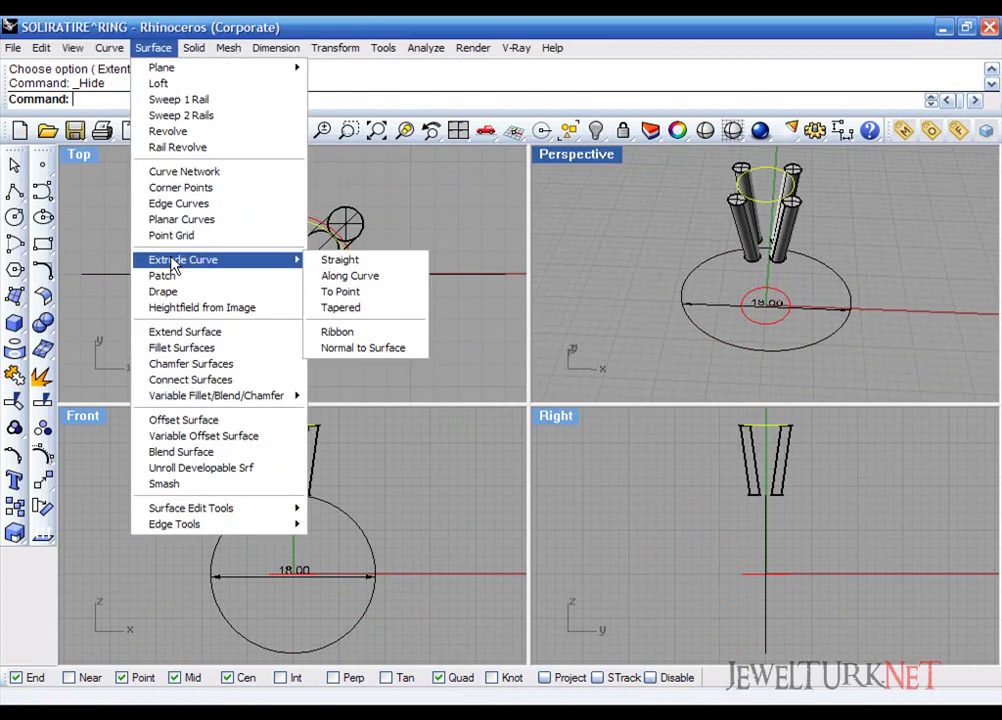
{"action": "left_click", "coordinate": [345, 291]}
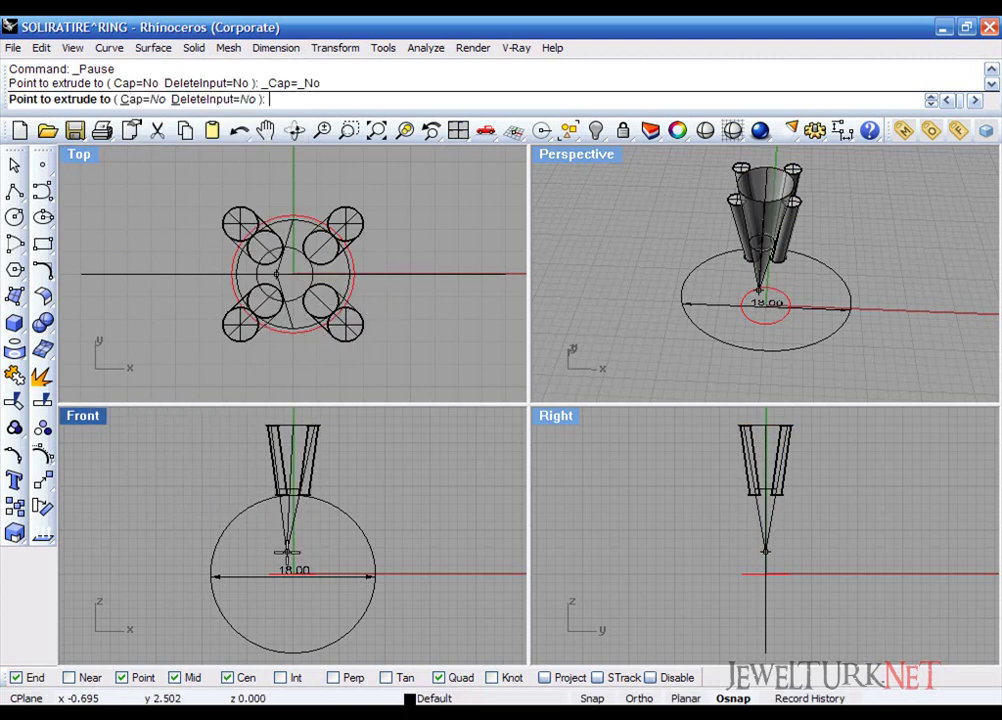
{"action": "type", "text": "0"}
{"action": "key", "text": "Return"}
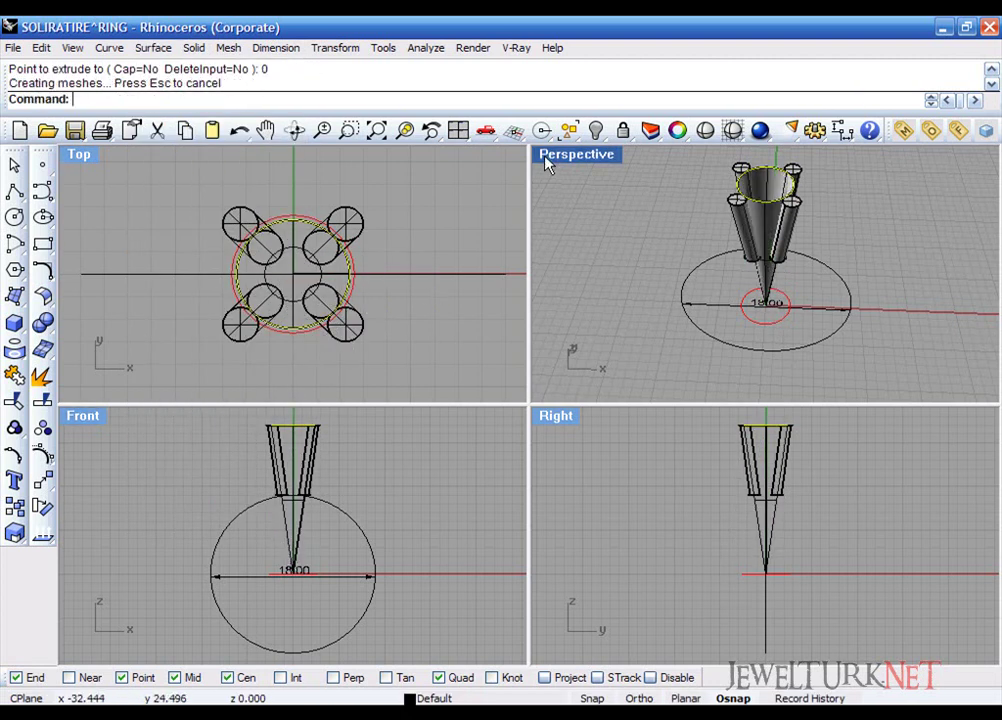
Step: Cap the open upper end of the cone between the prongs to make it a closed solid
{"action": "double_click", "coordinate": [574, 154]}
{"action": "scroll", "coordinate": [525, 350], "scroll_direction": "up", "scroll_amount": 5}
{"action": "left_click", "coordinate": [513, 338]}
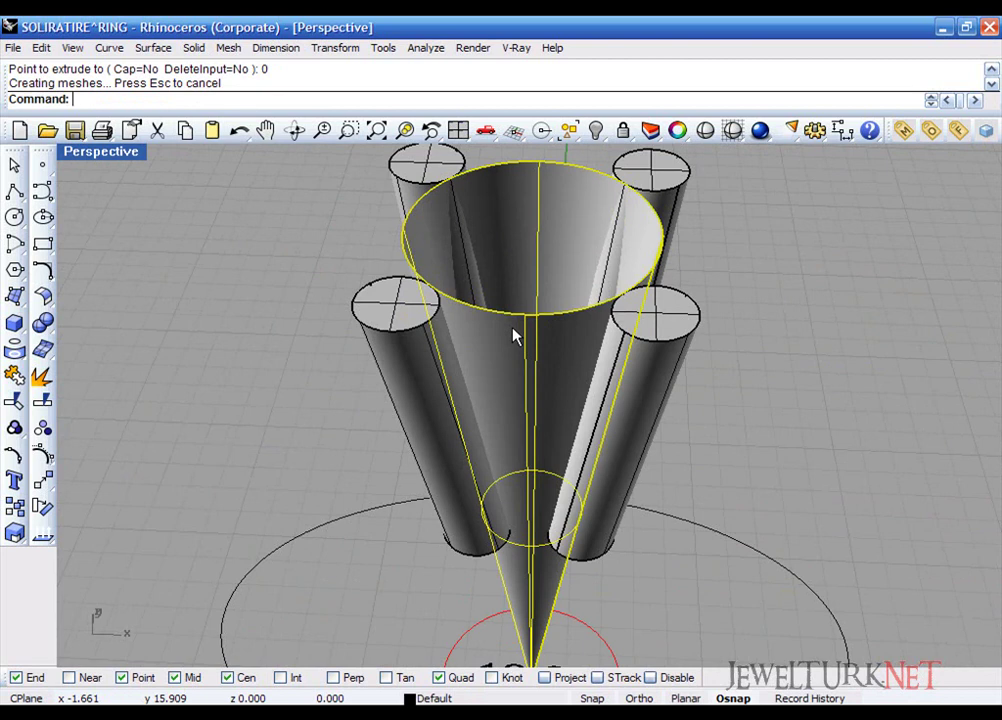
{"action": "type", "text": "Cap"}
{"action": "key", "text": "Return"}
{"action": "left_click", "coordinate": [466, 138]}
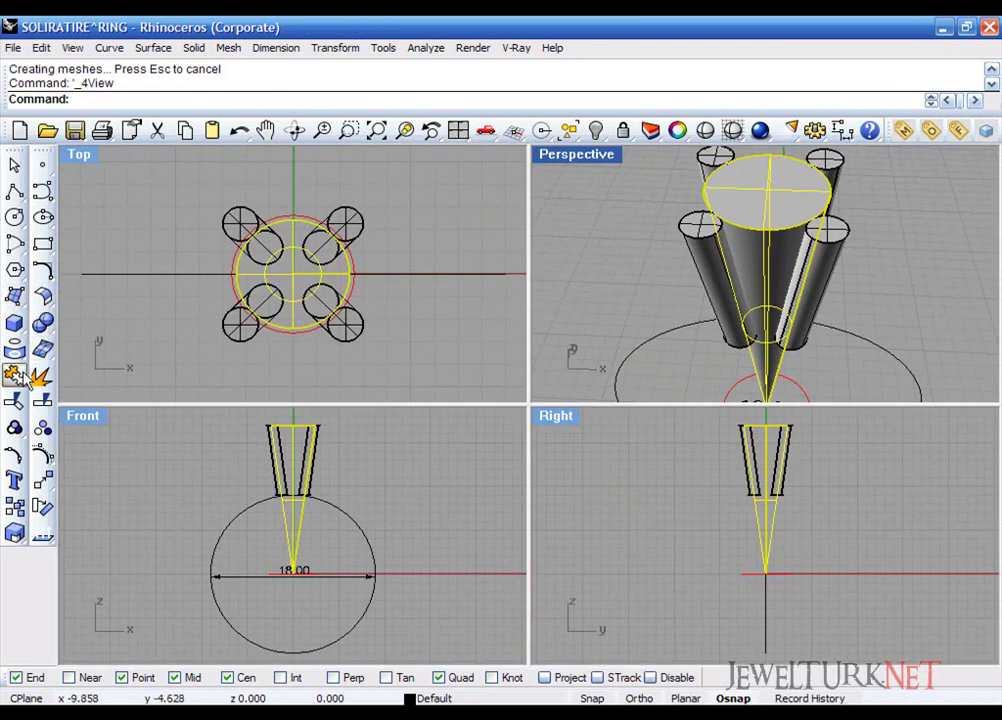
{"action": "left_click", "coordinate": [14, 322]}
{"action": "double_click", "coordinate": [78, 415]}
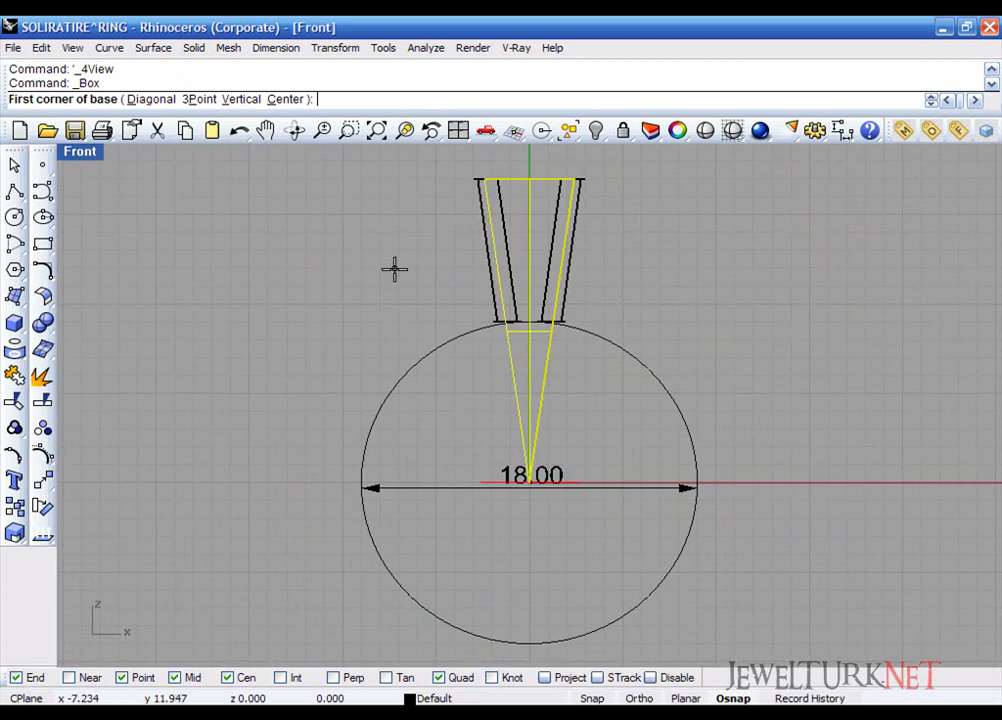
{"action": "scroll", "coordinate": [508, 212], "scroll_direction": "up", "scroll_amount": 2}
{"action": "scroll", "coordinate": [454, 385], "scroll_direction": "up", "scroll_amount": 2}
{"action": "key", "text": "Escape"}
Step: Offset the finger circle outward by 4.5 in the Front view
{"action": "left_click", "coordinate": [372, 465]}
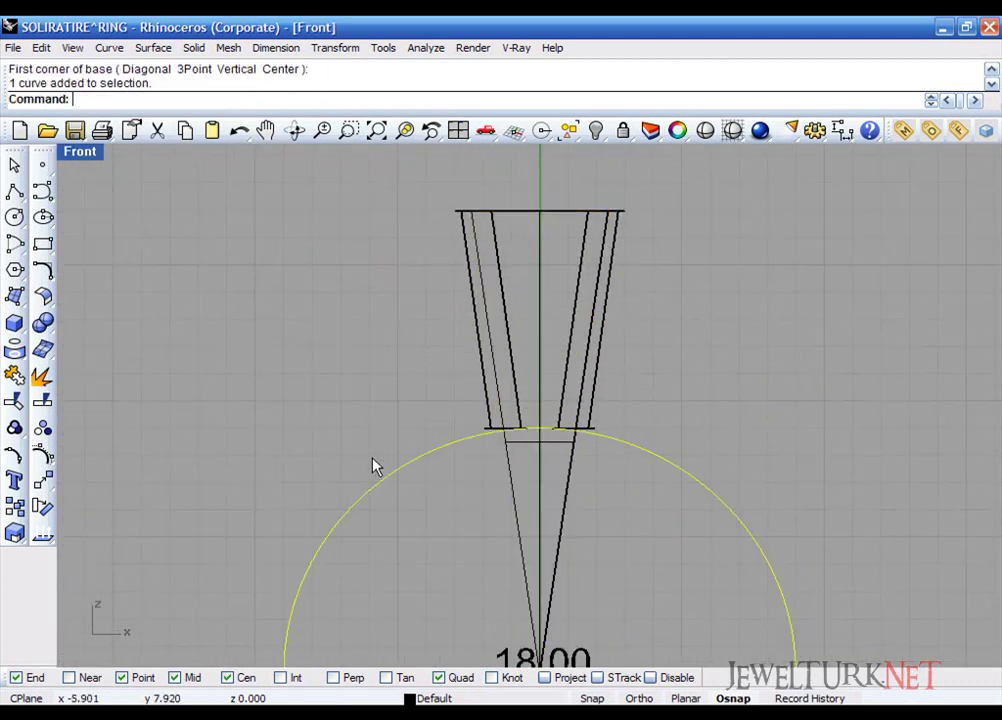
{"action": "type", "text": "Offset"}
{"action": "key", "text": "Return"}
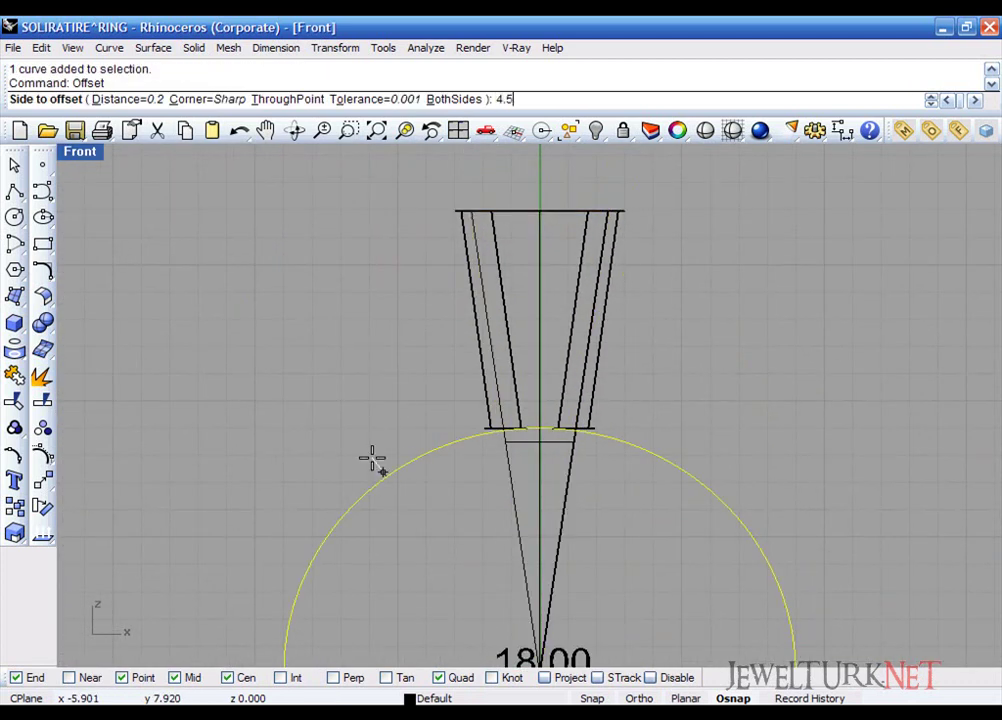
{"action": "key", "text": "Return"}
{"action": "left_click", "coordinate": [384, 412]}
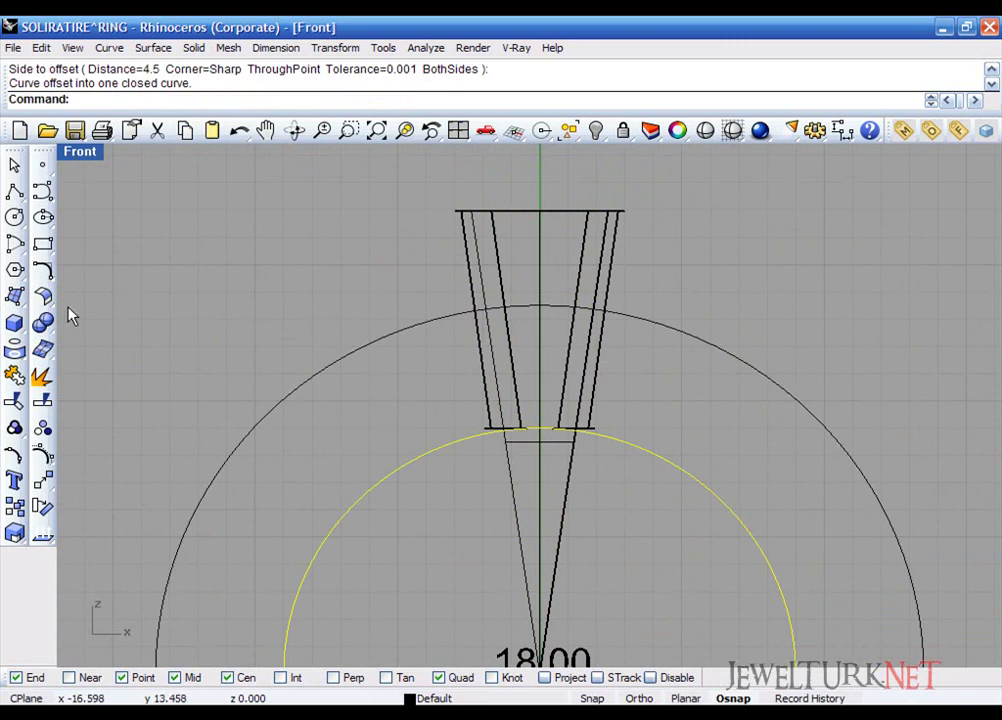
Step: Offset the new larger circle outward by 1
{"action": "left_click", "coordinate": [330, 367]}
{"action": "key", "text": "Return"}
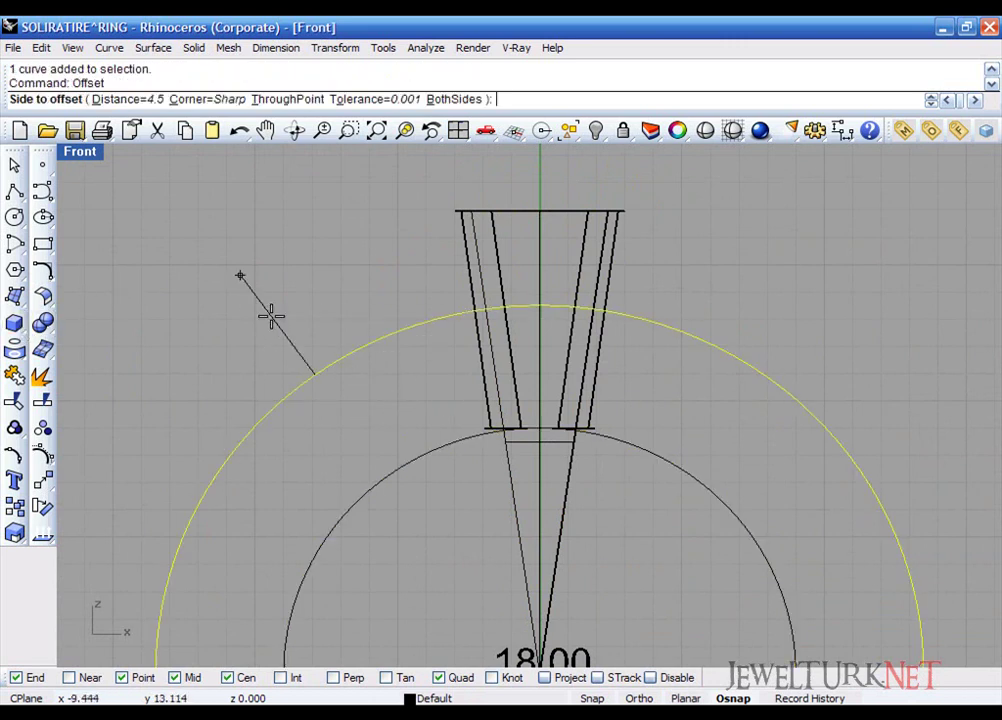
{"action": "type", "text": "1"}
{"action": "key", "text": "Return"}
{"action": "left_click", "coordinate": [273, 318]}
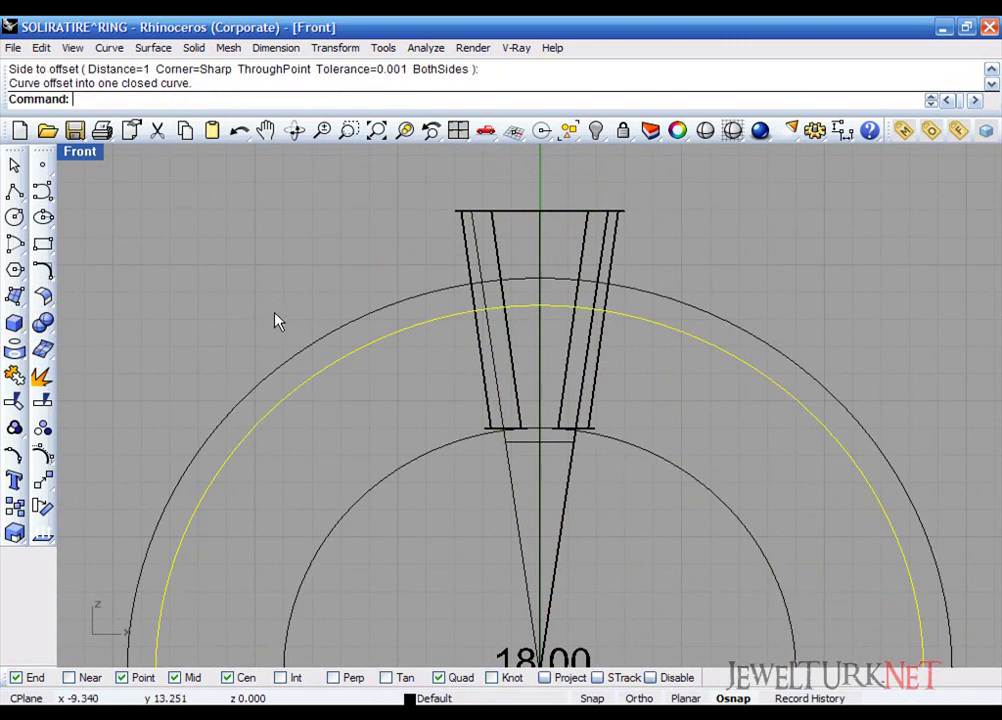
Step: Draw a solid box upward from the outermost circle's top quadrant, and move it sideways to cover the upper parts of the cone and prongs
{"action": "left_click", "coordinate": [14, 322]}
{"action": "left_click", "coordinate": [528, 276]}
{"action": "left_click", "coordinate": [458, 130]}
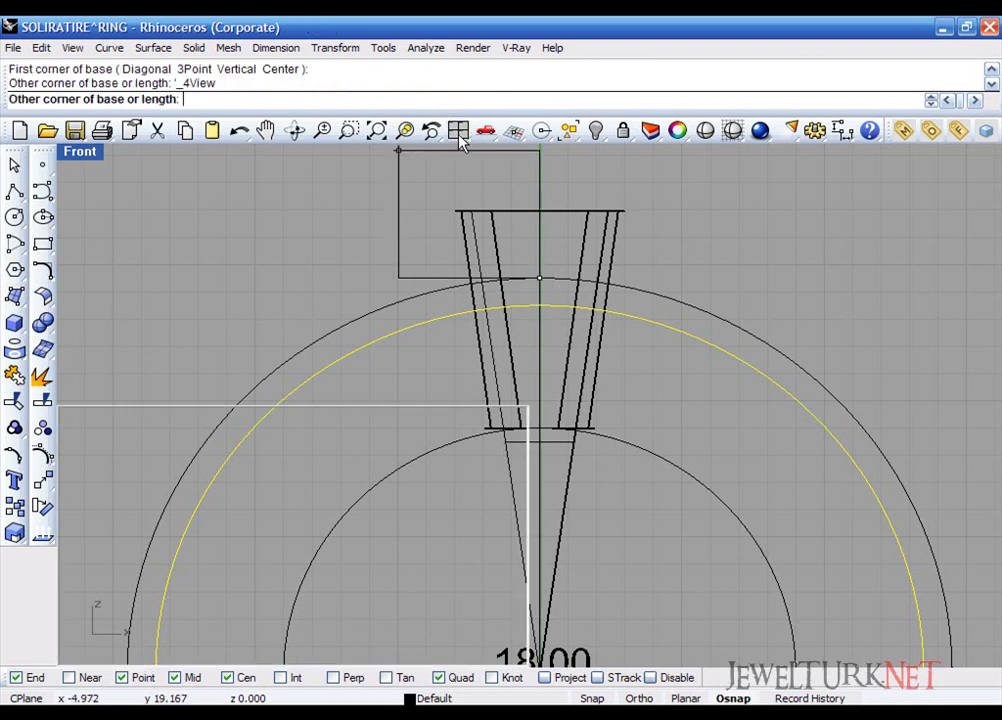
{"action": "scroll", "coordinate": [401, 177], "scroll_direction": "down", "scroll_amount": 6}
{"action": "left_click", "coordinate": [407, 210]}
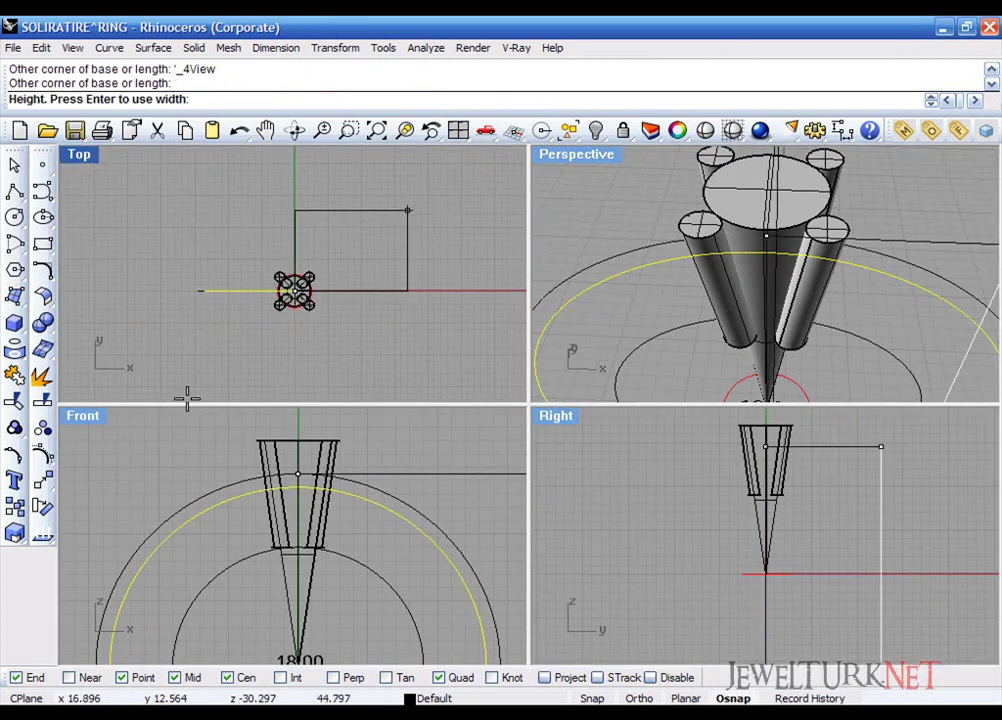
{"action": "double_click", "coordinate": [79, 420]}
{"action": "left_click", "coordinate": [557, 218]}
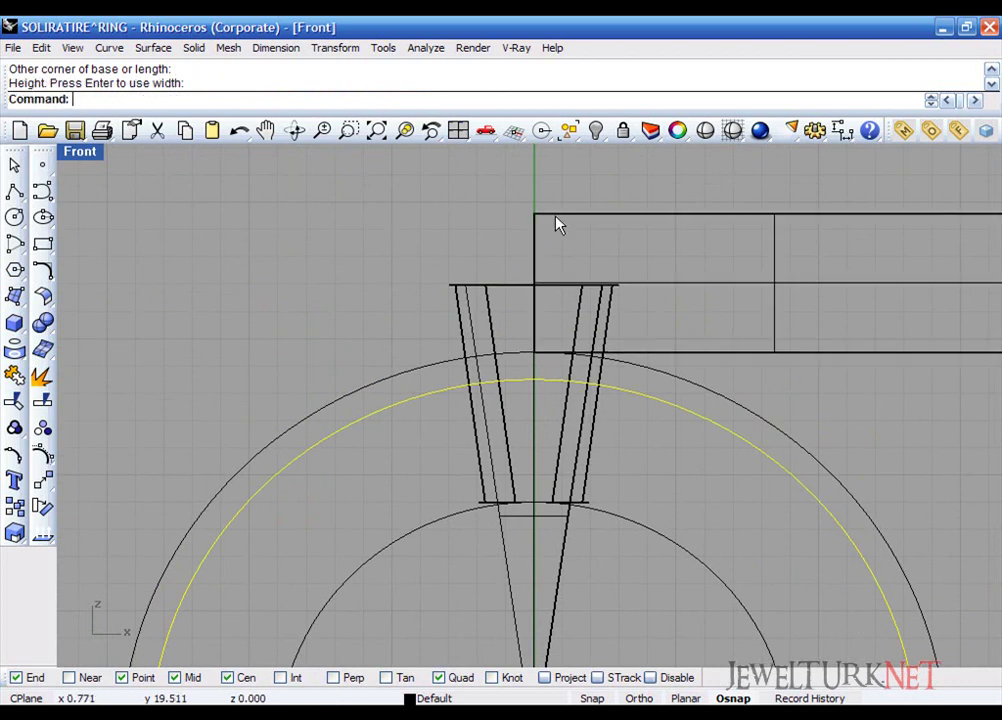
{"action": "left_click", "coordinate": [592, 216]}
{"action": "left_click_drag", "start_coordinate": [592, 222], "coordinate": [424, 302]}
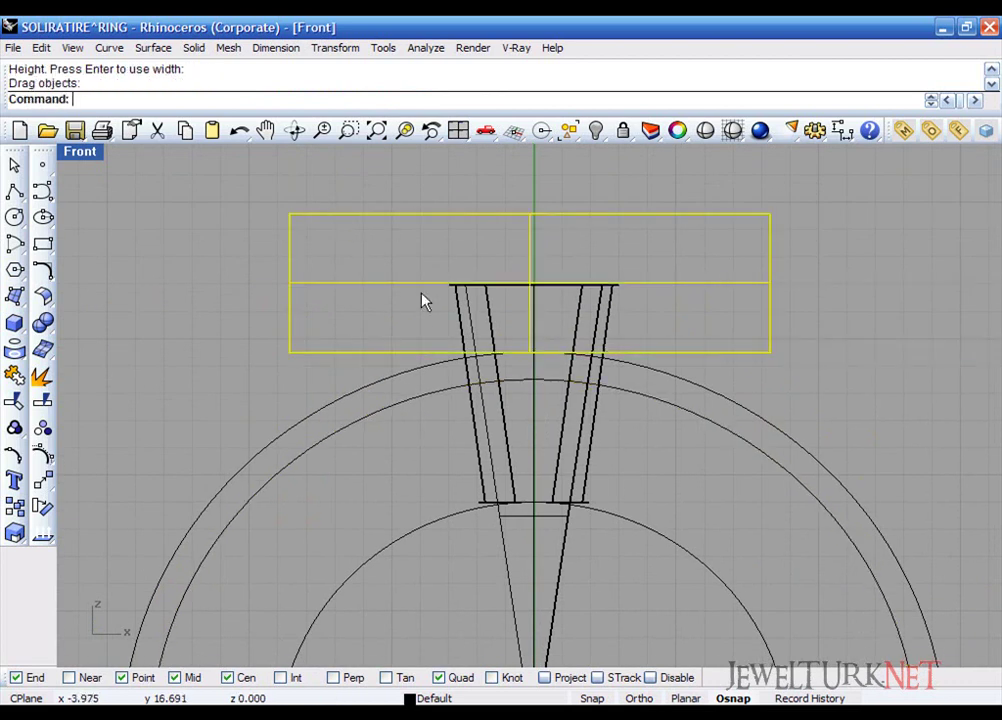
Step: Dimension the gap between the two outer circles and the gap between the finger circle and the second-largest circle in the Front view
{"action": "left_click", "coordinate": [843, 130]}
{"action": "left_click", "coordinate": [534, 352]}
{"action": "left_click", "coordinate": [534, 379]}
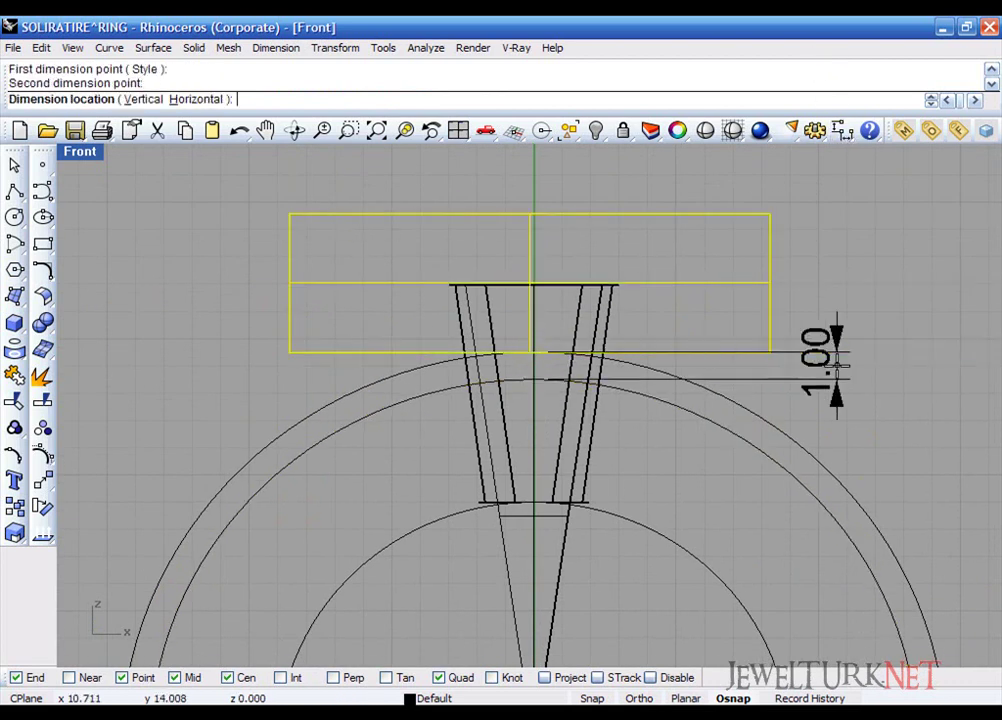
{"action": "left_click", "coordinate": [857, 365]}
{"action": "key", "text": "Return"}
{"action": "left_click", "coordinate": [537, 381]}
{"action": "left_click", "coordinate": [537, 502]}
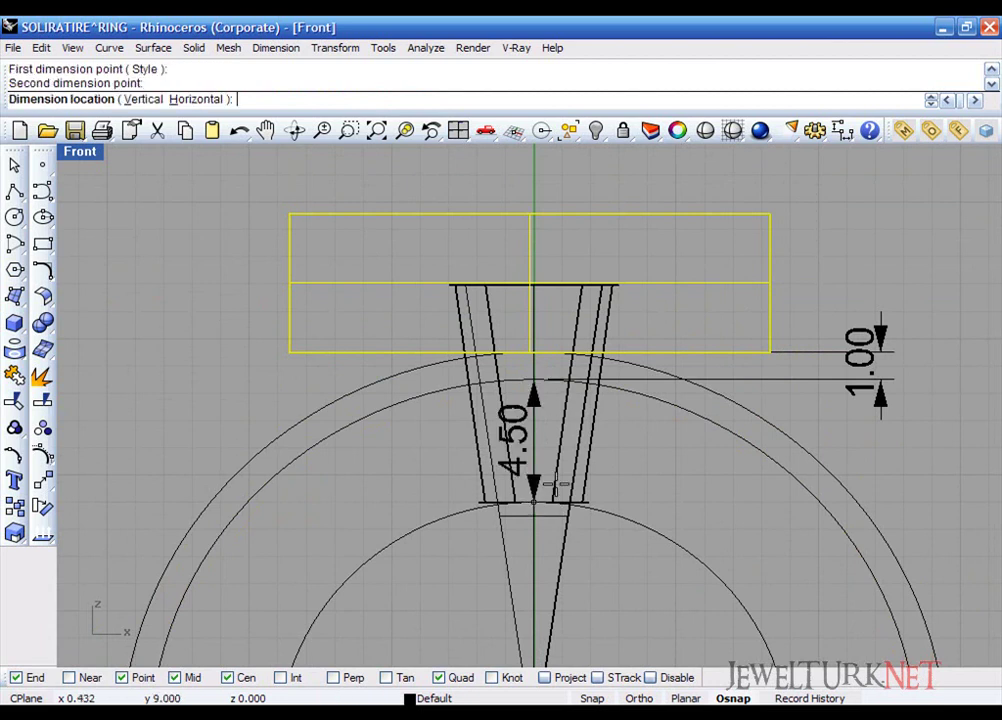
{"action": "right_click_drag", "start_coordinate": [896, 447], "coordinate": [853, 459]}
{"action": "left_click", "coordinate": [891, 449]}
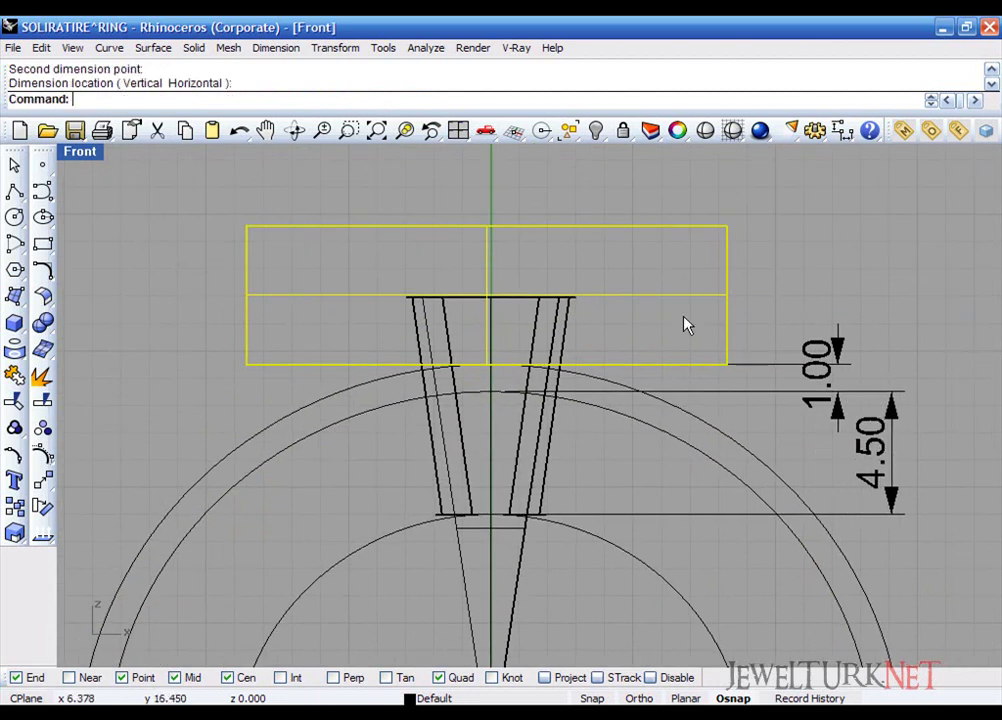
Step: Move the solid box in the Top view so it covers the cone and all four prongs
{"action": "left_click", "coordinate": [485, 131]}
{"action": "key", "text": "ctrl+shift+e"}
{"action": "double_click", "coordinate": [563, 157]}
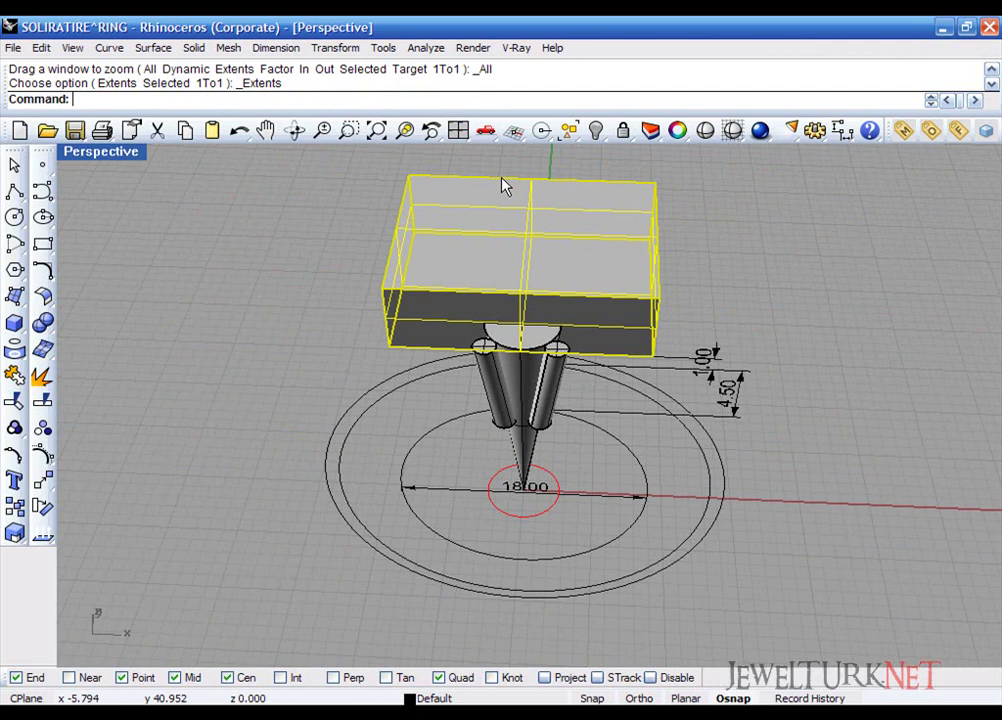
{"action": "left_click", "coordinate": [458, 130]}
{"action": "left_click_drag", "start_coordinate": [393, 264], "coordinate": [407, 322]}
Step: Subtract the box from the cone with Boolean Difference, cutting the cone off level with the outermost circle
{"action": "double_click", "coordinate": [570, 156]}
{"action": "scroll", "coordinate": [527, 470], "scroll_direction": "up", "scroll_amount": 5}
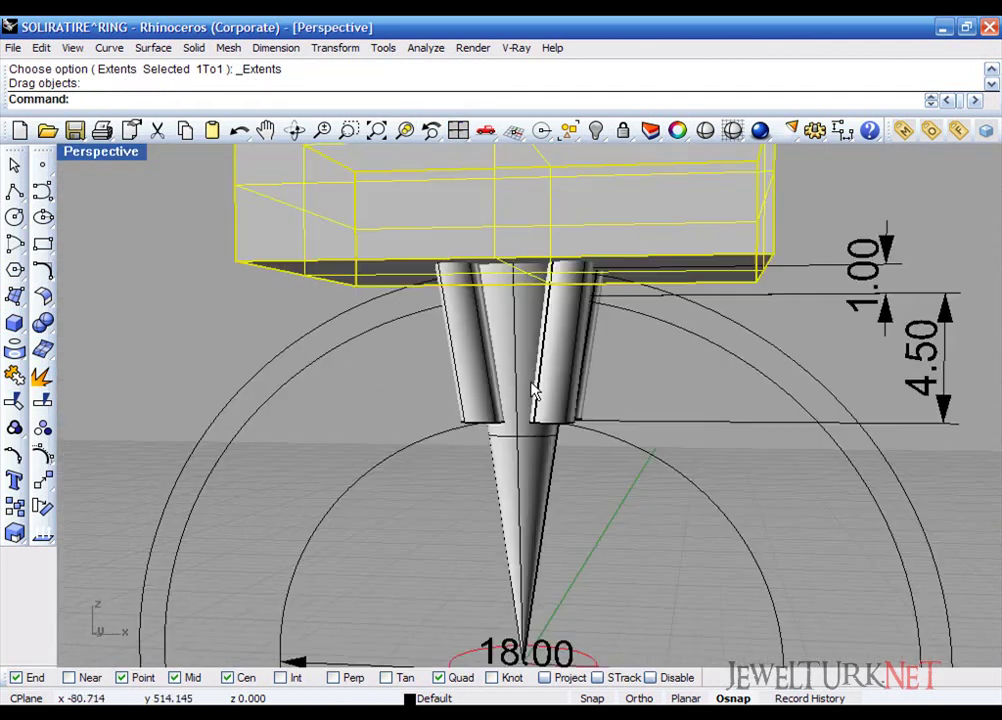
{"action": "left_click", "coordinate": [533, 437]}
{"action": "left_click", "coordinate": [42, 322]}
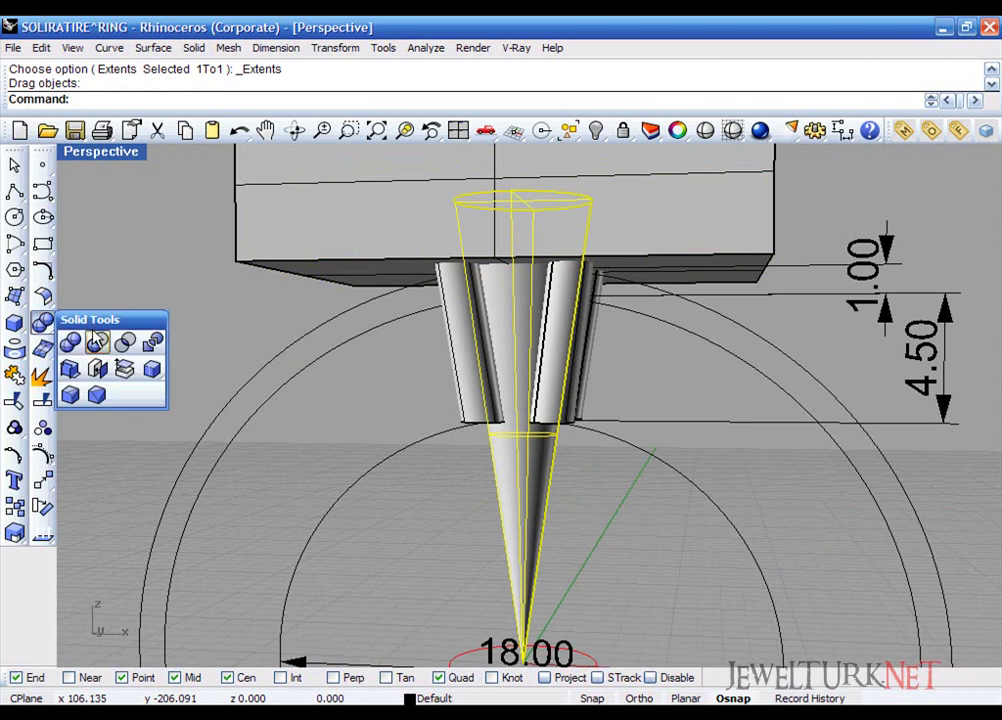
{"action": "left_click", "coordinate": [96, 340]}
{"action": "left_click", "coordinate": [284, 239]}
{"action": "key", "text": "Return"}
{"action": "right_click_drag", "start_coordinate": [331, 239], "coordinate": [443, 313]}
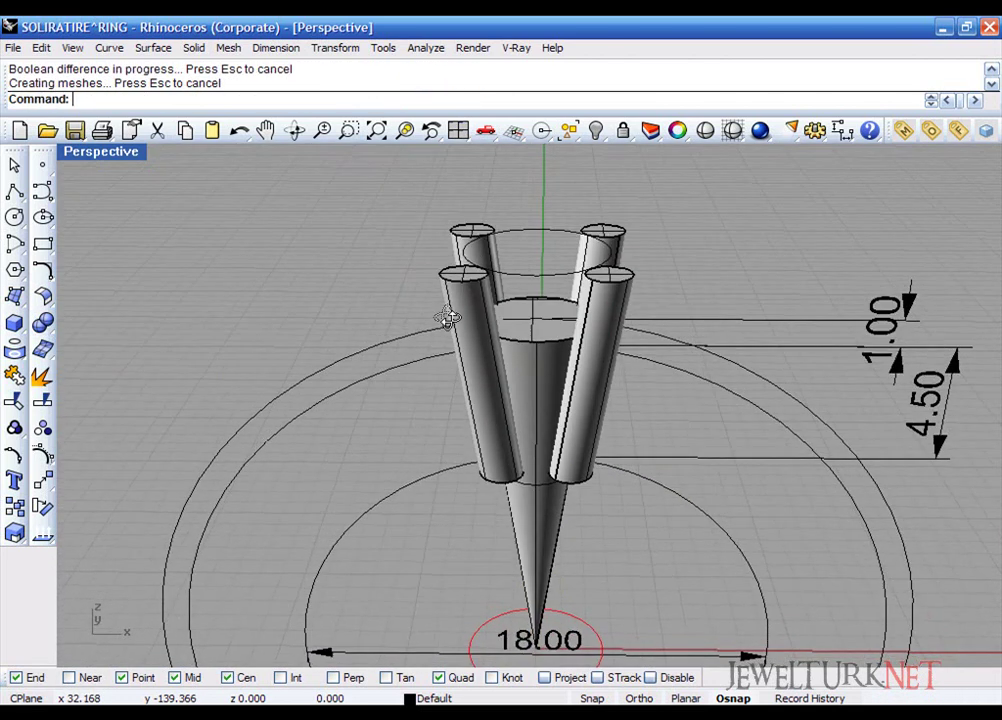
{"action": "left_click", "coordinate": [458, 131]}
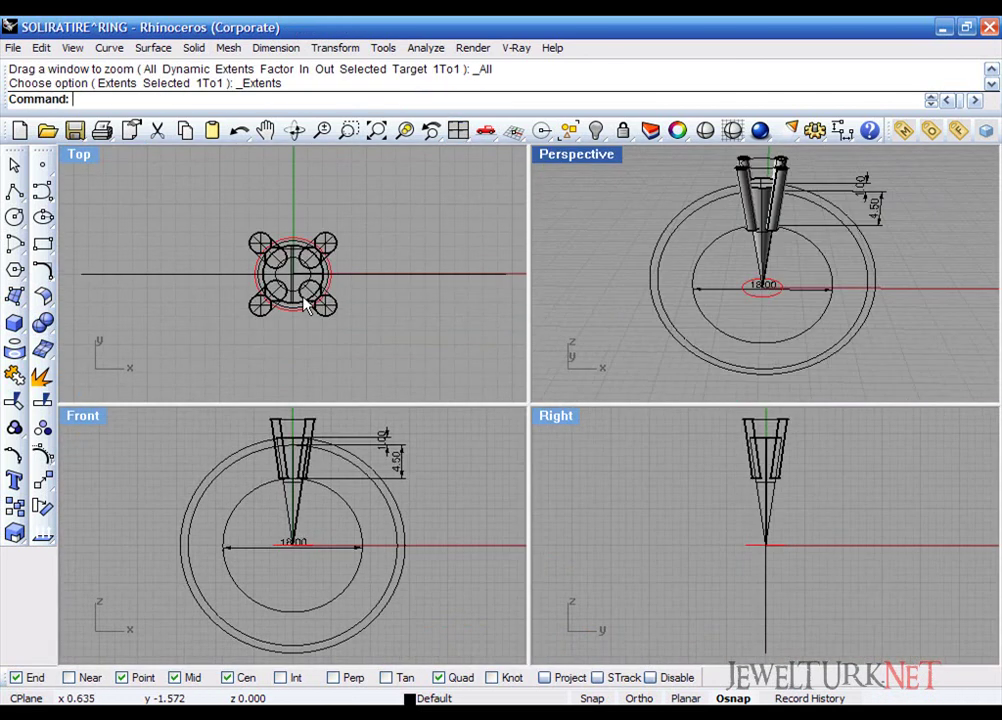
{"action": "left_click", "coordinate": [14, 322]}
{"action": "double_click", "coordinate": [80, 416]}
{"action": "scroll", "coordinate": [533, 198], "scroll_direction": "up", "scroll_amount": 3}
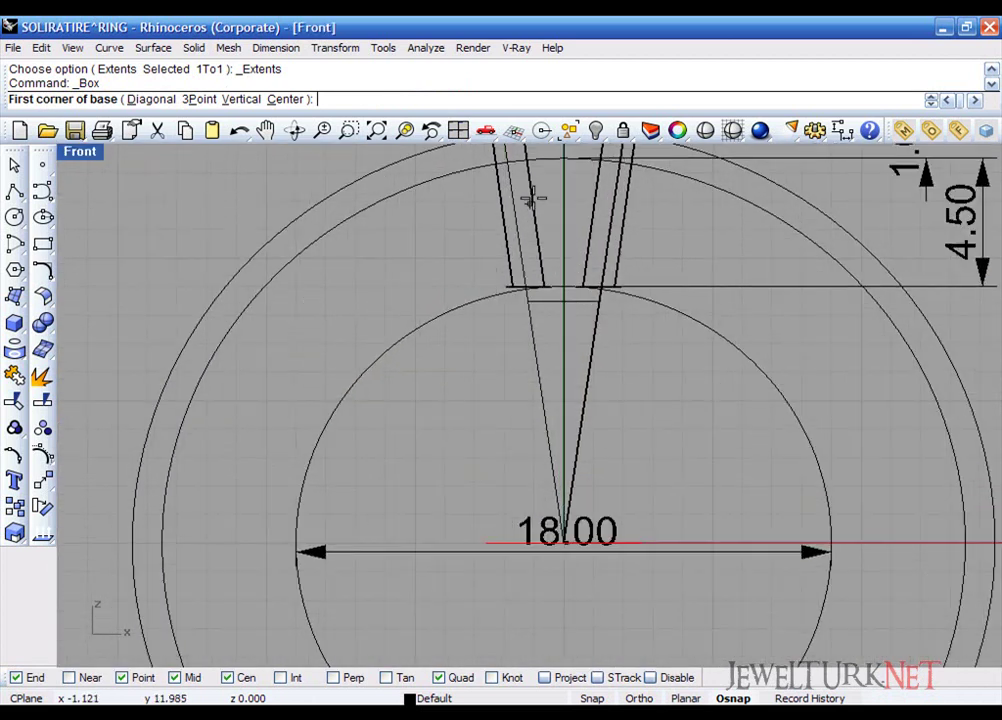
{"action": "right_click_drag", "start_coordinate": [533, 198], "coordinate": [521, 276]}
{"action": "key", "text": "Escape"}
Step: Offset the finger circle outward by 1.5 in the Front view
{"action": "left_click_drag", "start_coordinate": [428, 462], "coordinate": [371, 384]}
{"action": "type", "text": "O"}
{"action": "key", "text": "Return"}
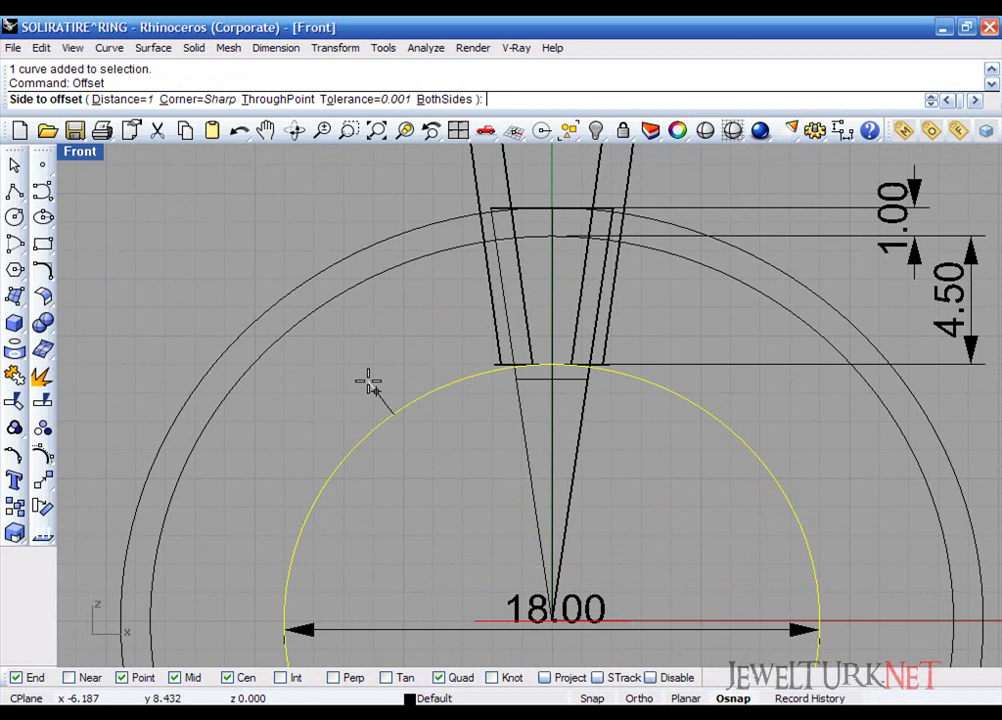
{"action": "type", "text": "1.5"}
{"action": "key", "text": "Return"}
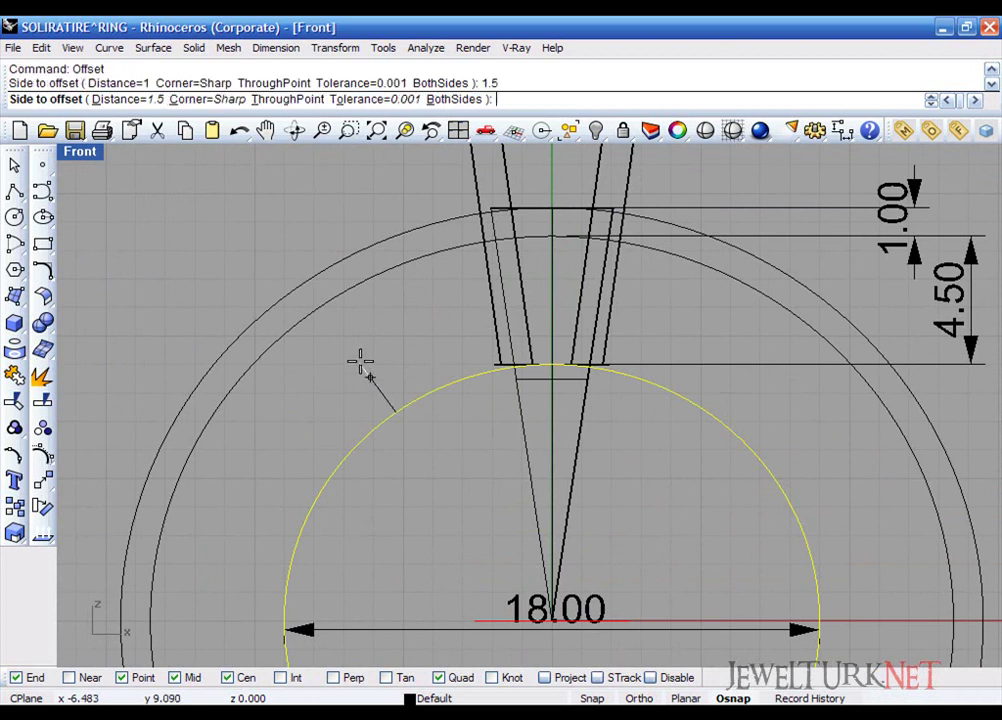
{"action": "left_click", "coordinate": [360, 361]}
Step: Draw a solid box spanning from the second-largest circle's top quadrant down to the top of the 1.5 offset circle
{"action": "left_click", "coordinate": [14, 322]}
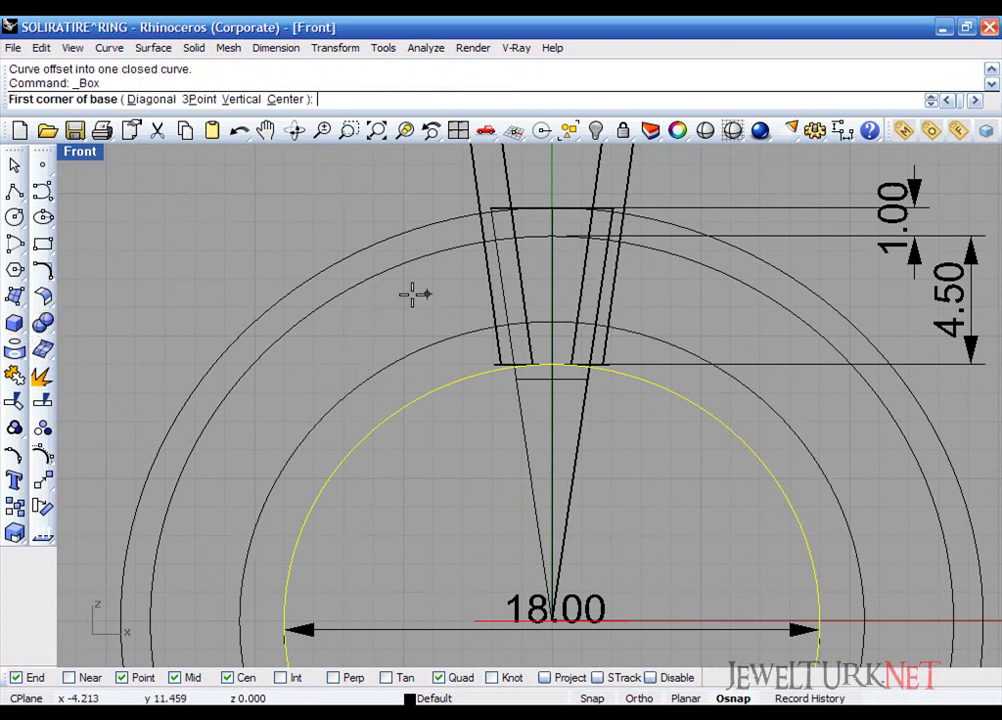
{"action": "left_click", "coordinate": [550, 236]}
{"action": "left_click", "coordinate": [458, 130]}
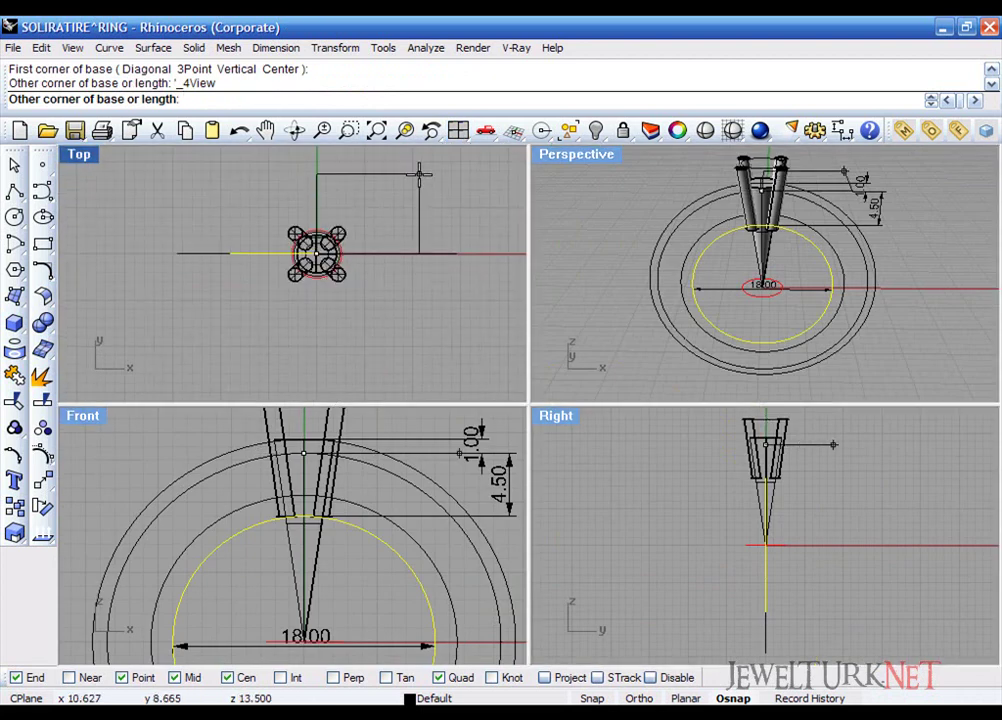
{"action": "left_click", "coordinate": [437, 190]}
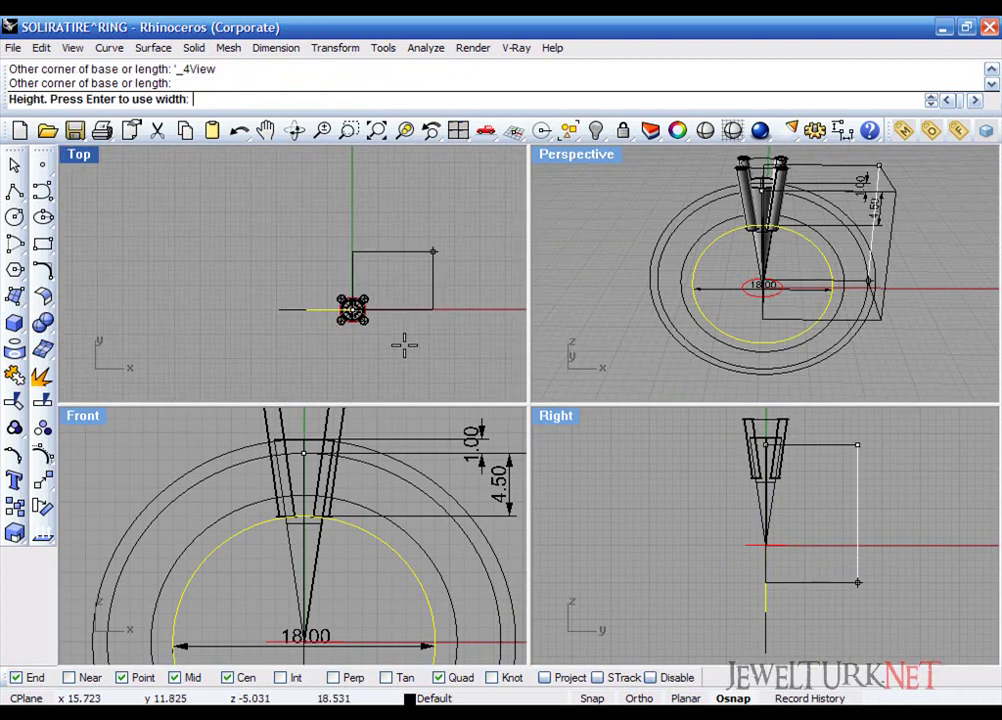
{"action": "double_click", "coordinate": [83, 415]}
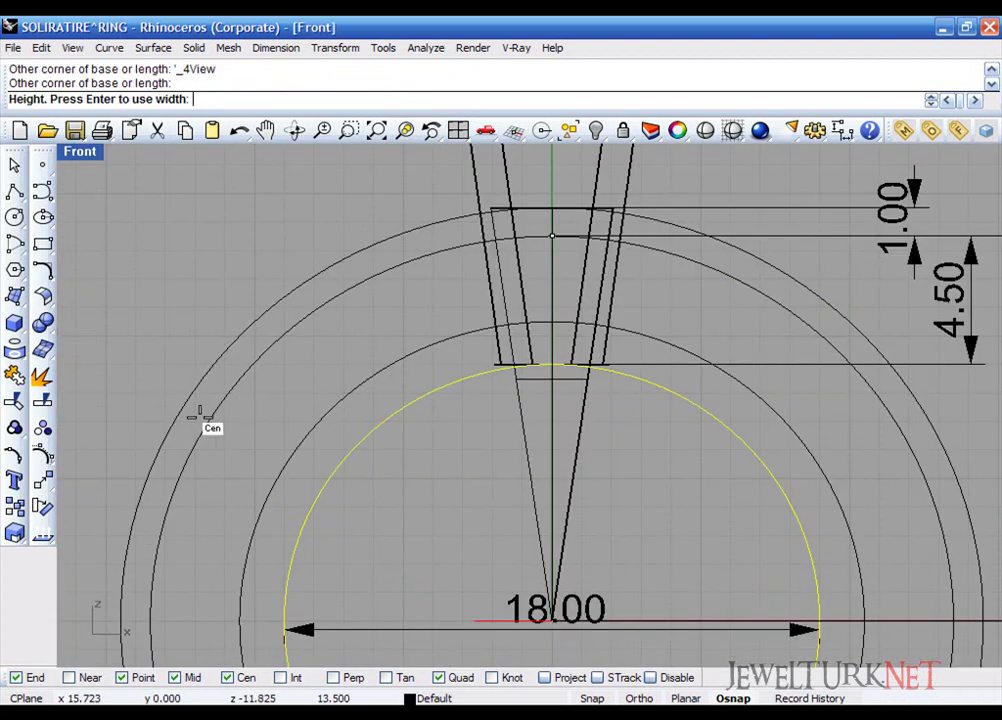
{"action": "left_click", "coordinate": [548, 324]}
{"action": "left_click", "coordinate": [731, 280]}
{"action": "left_click_drag", "start_coordinate": [731, 280], "coordinate": [608, 291]}
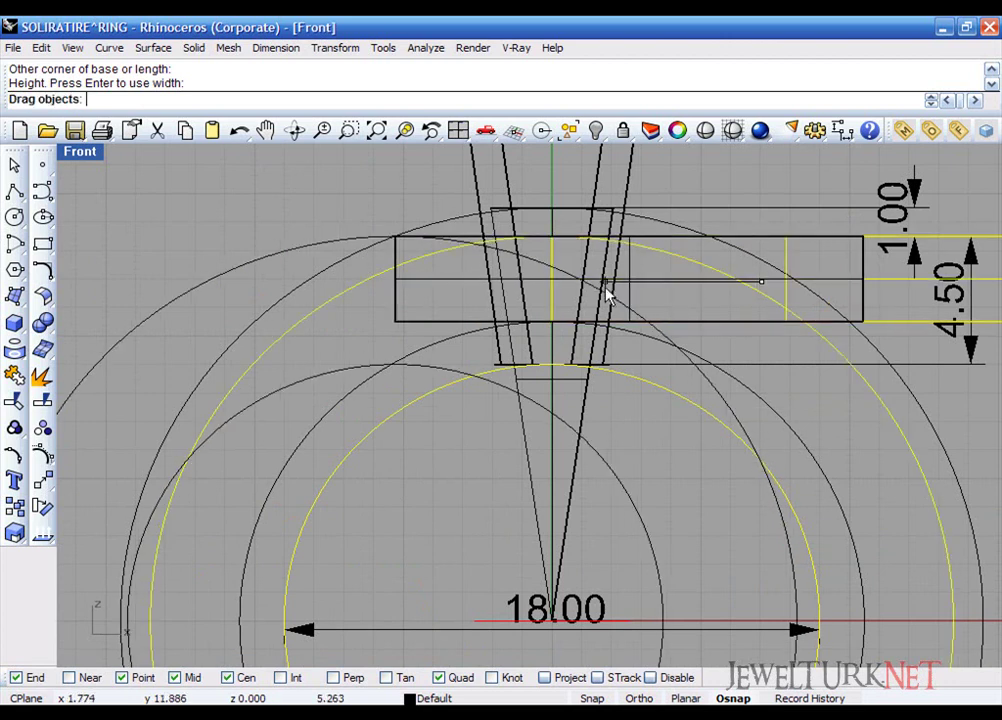
{"action": "key", "text": "ctrl+z"}
Step: Move the new box sideways in the Front view and back in the Top view so it surrounds the cone's middle section
{"action": "left_click_drag", "start_coordinate": [886, 285], "coordinate": [633, 290]}
{"action": "left_click", "coordinate": [458, 130]}
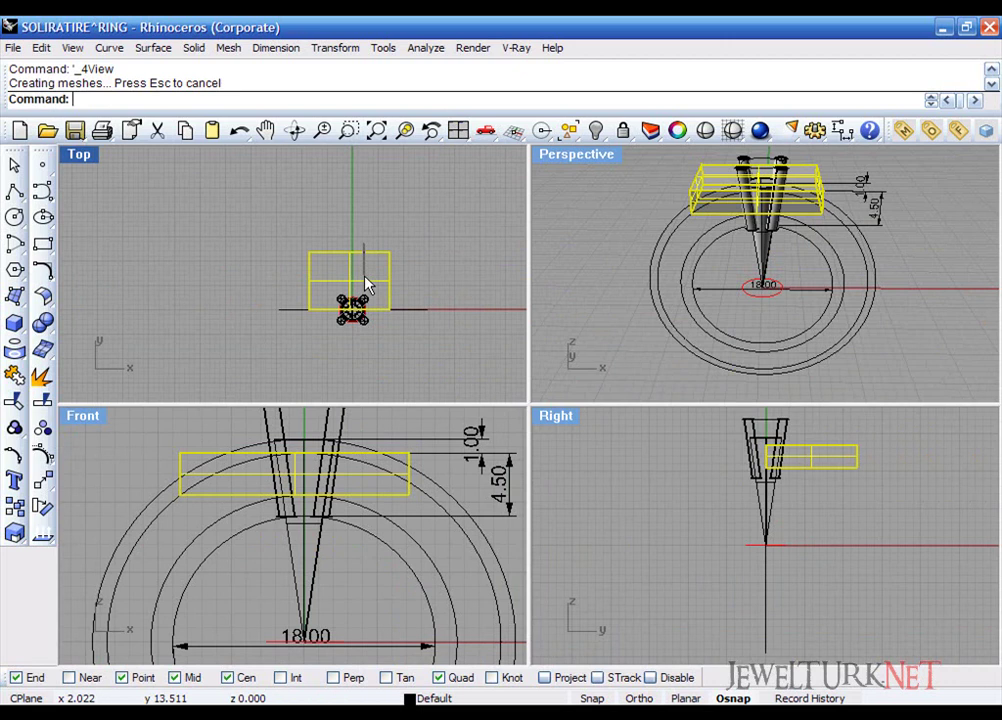
{"action": "left_click_drag", "start_coordinate": [365, 265], "coordinate": [366, 297]}
Step: Subtract the box from the cone with Boolean Difference, leaving separate upper and lower pieces between the prongs
{"action": "double_click", "coordinate": [572, 156]}
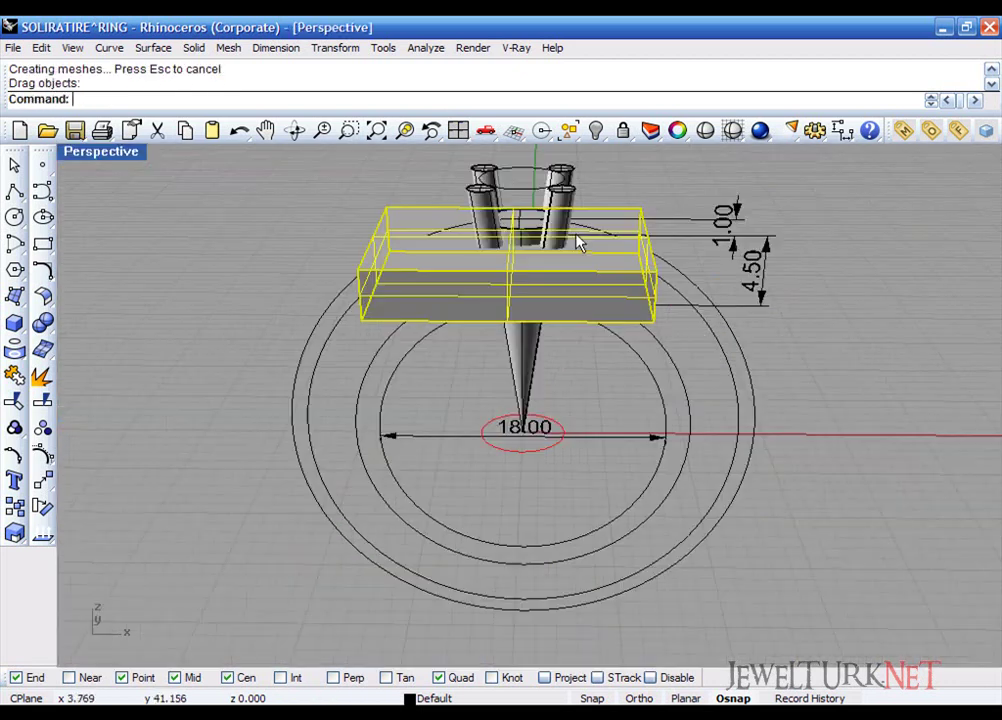
{"action": "scroll", "coordinate": [460, 238], "scroll_direction": "up", "scroll_amount": 2}
{"action": "left_click", "coordinate": [497, 240]}
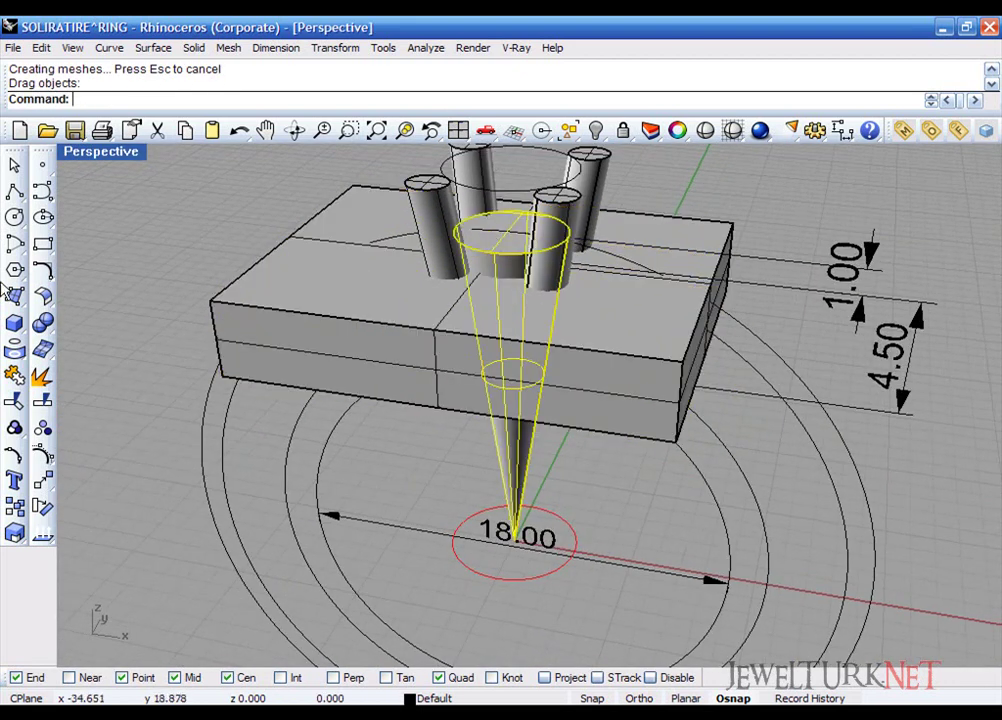
{"action": "left_click", "coordinate": [42, 321]}
{"action": "left_click", "coordinate": [95, 345]}
{"action": "left_click", "coordinate": [349, 331]}
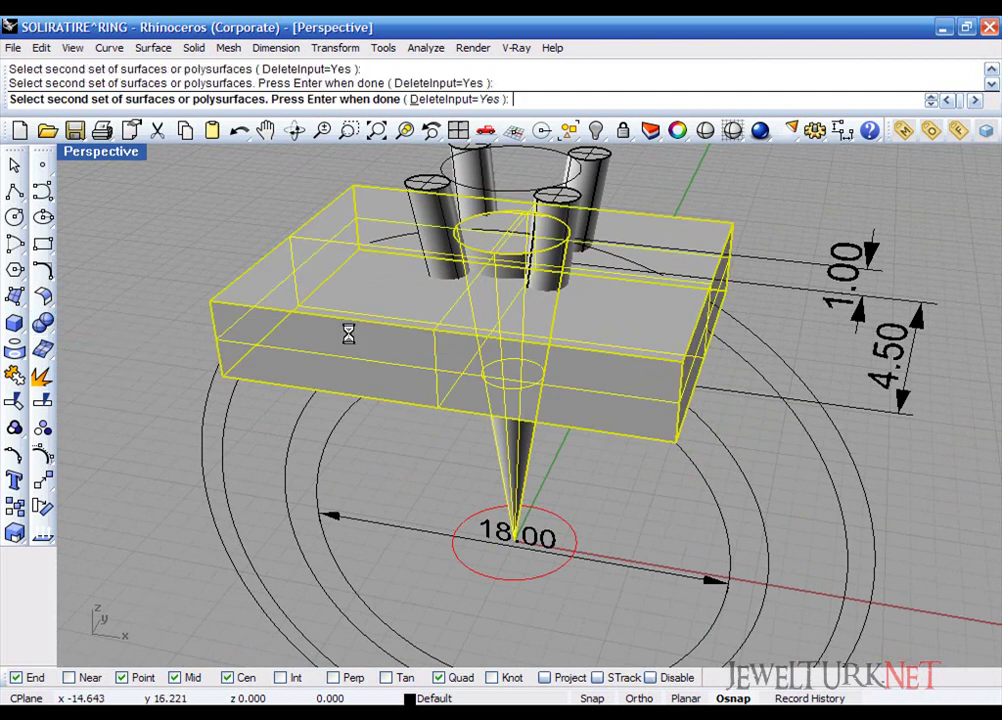
{"action": "key", "text": "Return"}
{"action": "right_click_drag", "start_coordinate": [349, 340], "coordinate": [456, 398]}
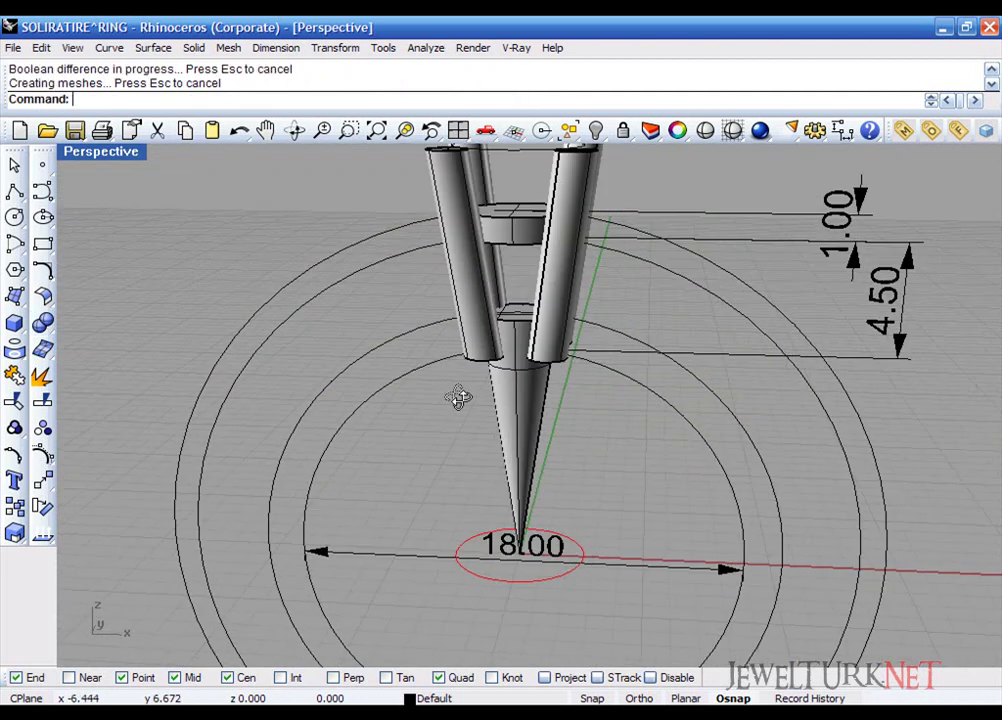
Step: Draw a large solid box downward from the finger circle's top quadrant, deep enough to reach past the cone's tip
{"action": "left_click", "coordinate": [458, 130]}
{"action": "double_click", "coordinate": [80, 416]}
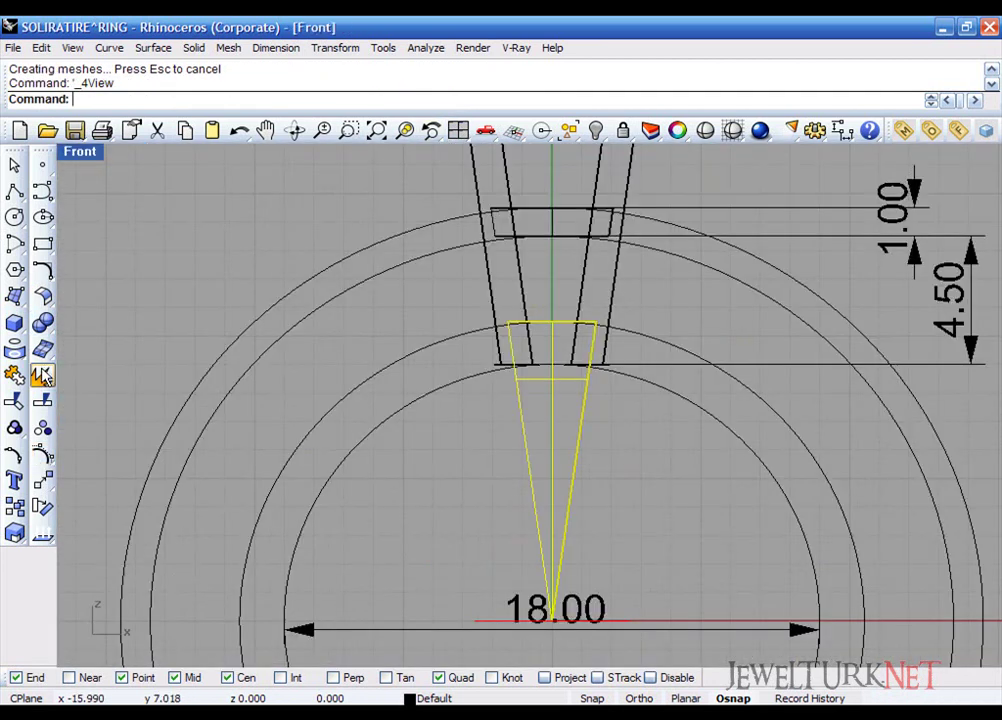
{"action": "left_click", "coordinate": [14, 321]}
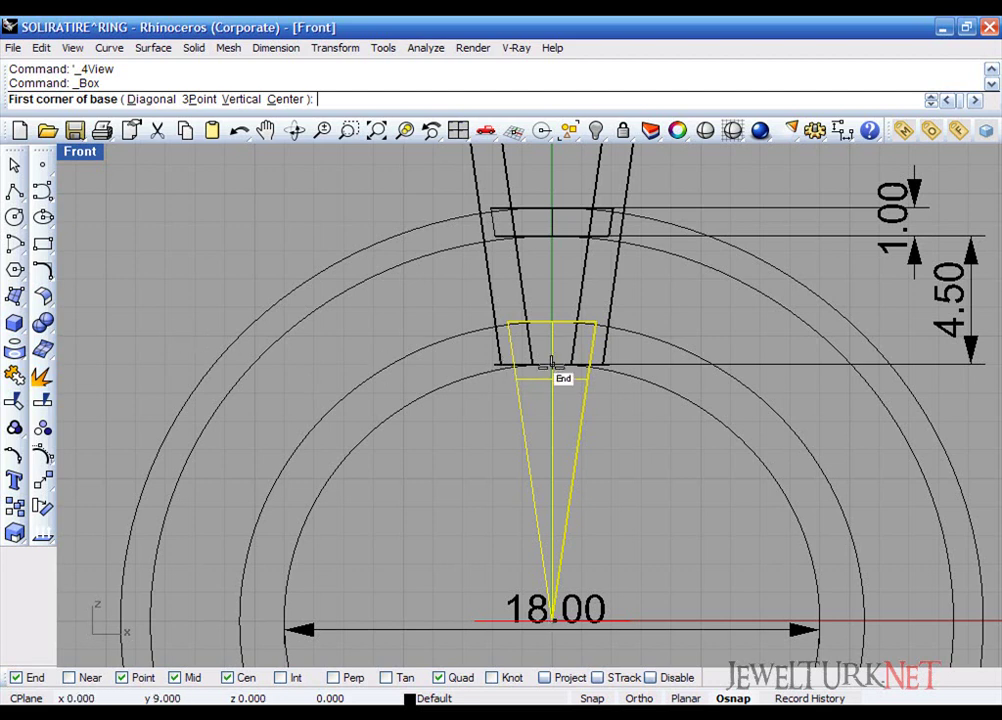
{"action": "left_click", "coordinate": [552, 364]}
{"action": "left_click", "coordinate": [458, 131]}
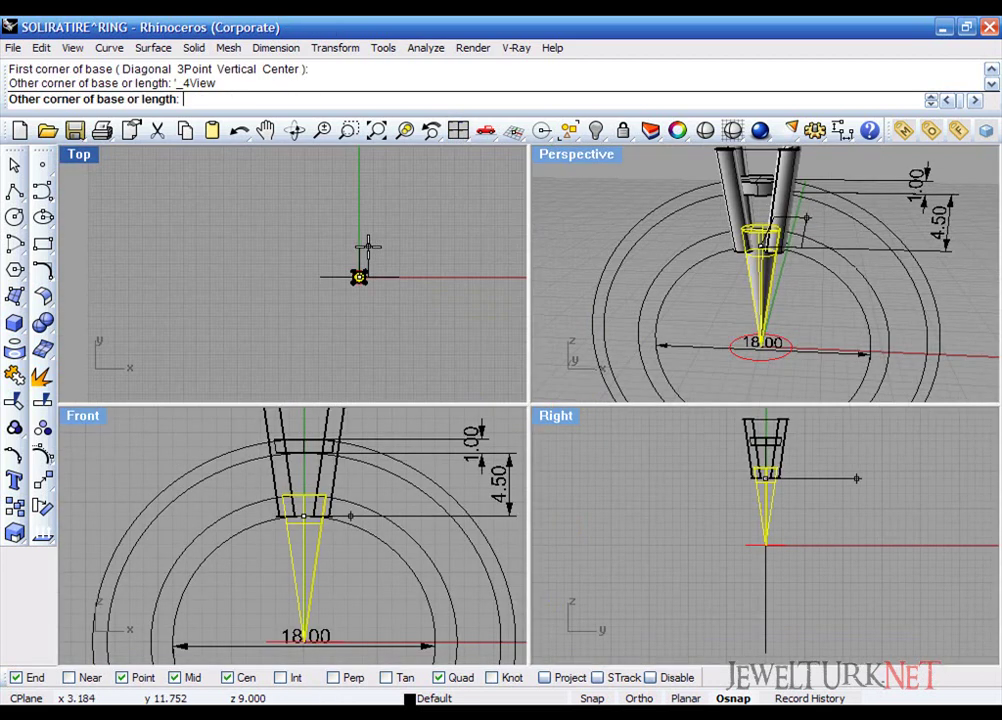
{"action": "left_click", "coordinate": [355, 256]}
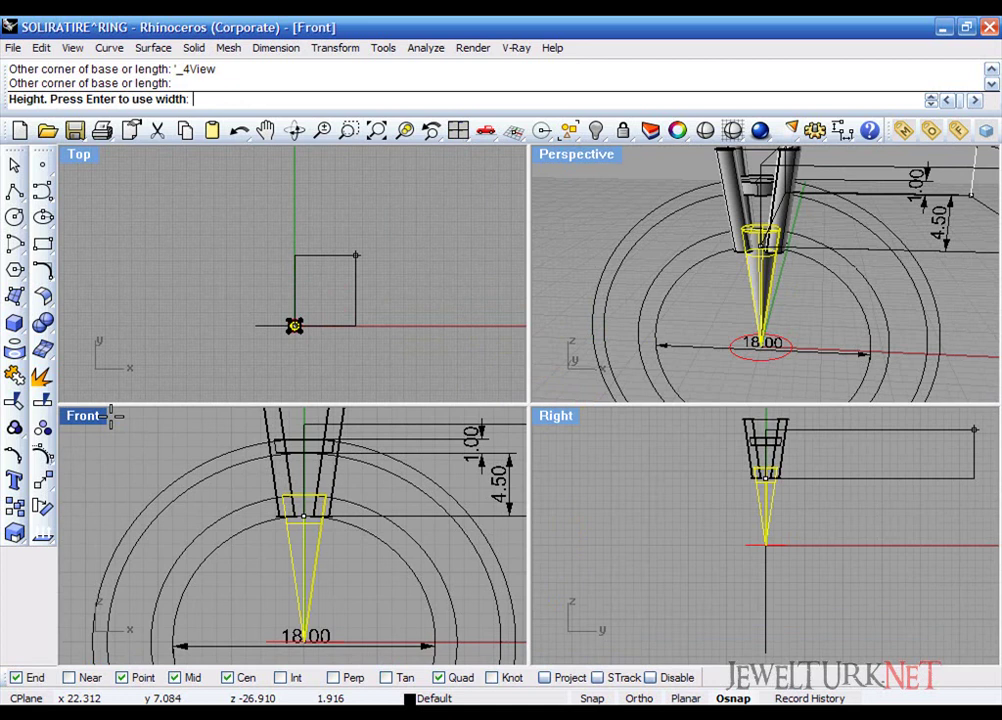
{"action": "double_click", "coordinate": [108, 428]}
{"action": "left_click", "coordinate": [642, 433]}
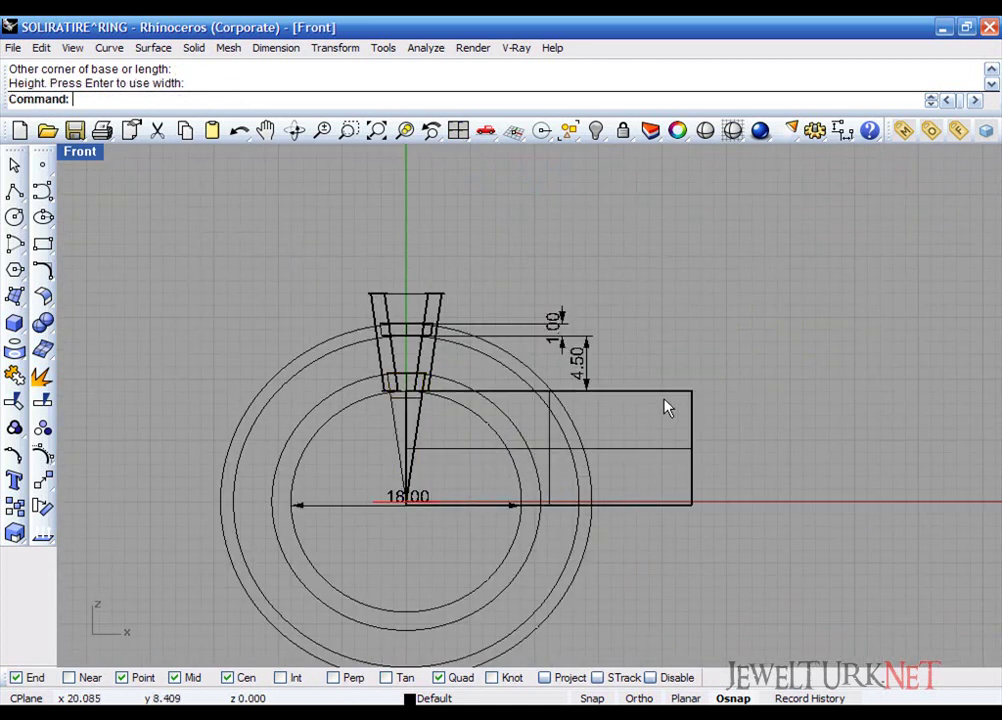
Step: Move the large box in the Top view so it surrounds the cone's lower tip beneath the prongs
{"action": "left_click", "coordinate": [658, 389]}
{"action": "left_click", "coordinate": [458, 131]}
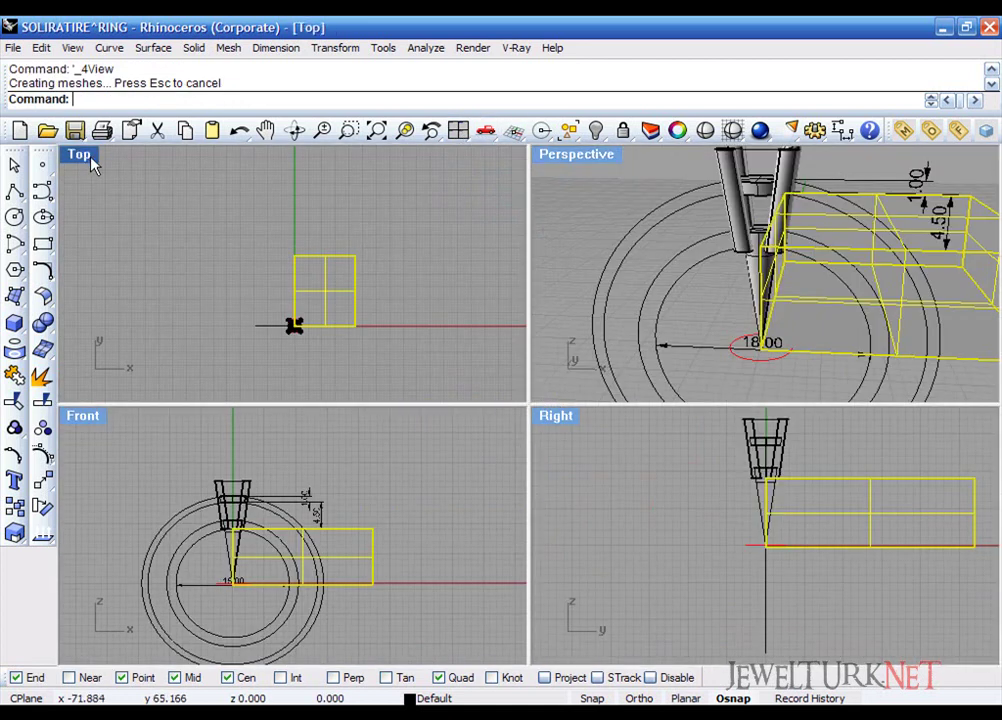
{"action": "double_click", "coordinate": [88, 157]}
{"action": "left_click_drag", "start_coordinate": [556, 374], "coordinate": [488, 430]}
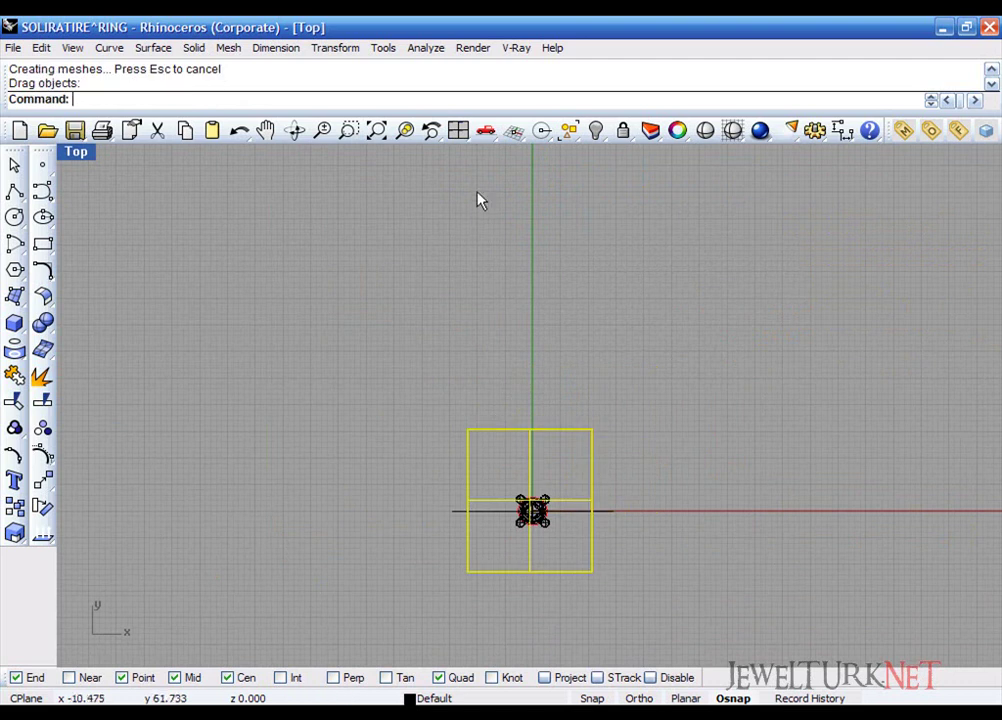
Step: Subtract the large box from the lower cone piece with Boolean Difference to remove its tip inside the finger circle
{"action": "left_click", "coordinate": [458, 131]}
{"action": "double_click", "coordinate": [562, 156]}
{"action": "scroll", "coordinate": [557, 300], "scroll_direction": "up", "scroll_amount": 8}
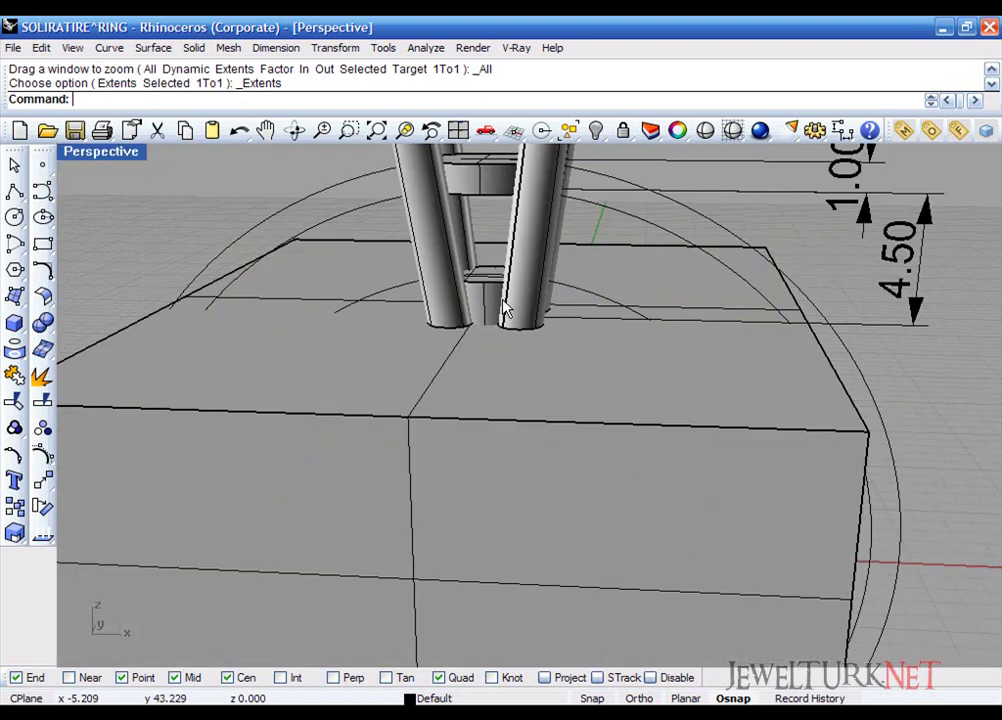
{"action": "left_click", "coordinate": [47, 327]}
{"action": "left_click", "coordinate": [94, 343]}
{"action": "left_click", "coordinate": [228, 344]}
{"action": "right_click", "coordinate": [228, 344]}
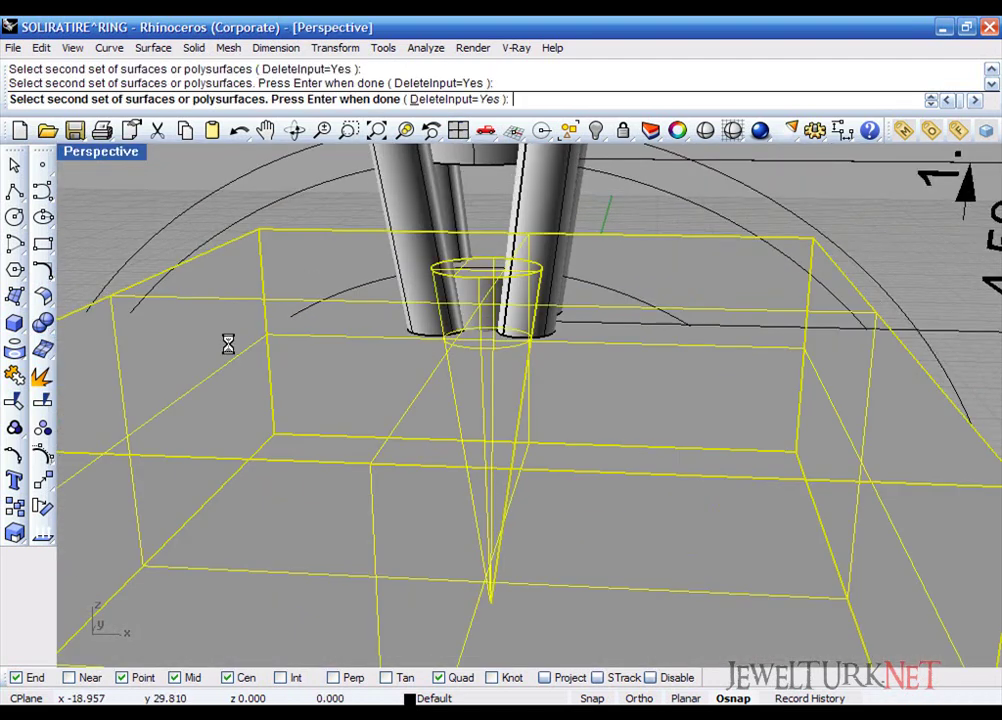
{"action": "right_click_drag", "start_coordinate": [476, 272], "coordinate": [499, 372]}
{"action": "scroll", "coordinate": [482, 364], "scroll_direction": "down", "scroll_amount": 2}
{"action": "scroll", "coordinate": [482, 361], "scroll_direction": "down", "scroll_amount": 4}
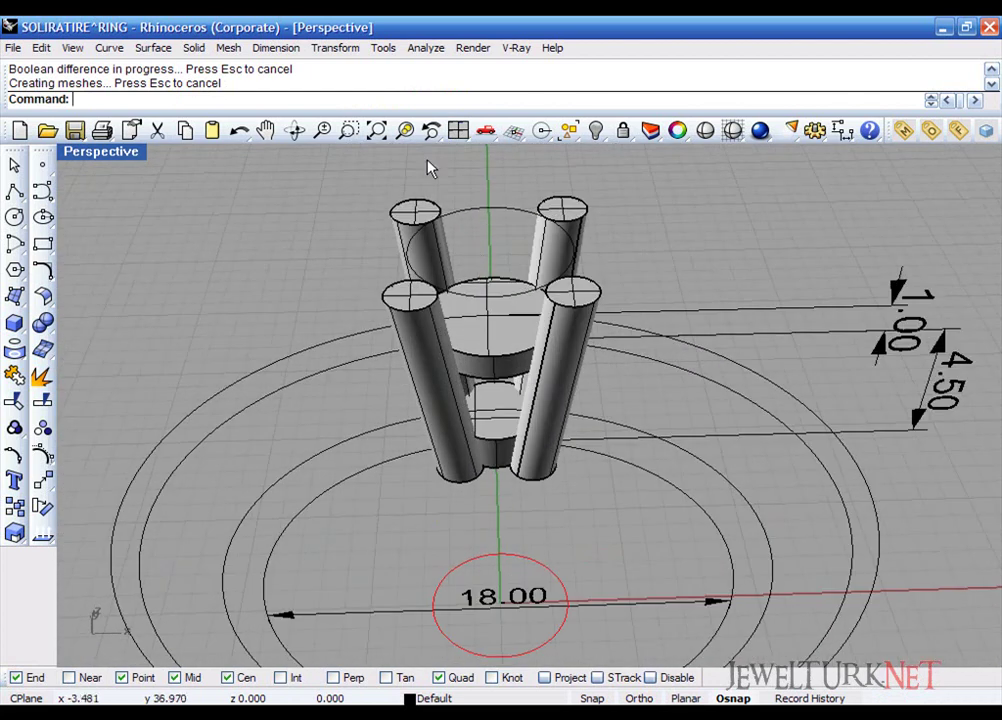
Step: Draw a vertical line in the Front view from the origin 0 up to a point above the prongs
{"action": "left_click", "coordinate": [458, 130]}
{"action": "double_click", "coordinate": [83, 415]}
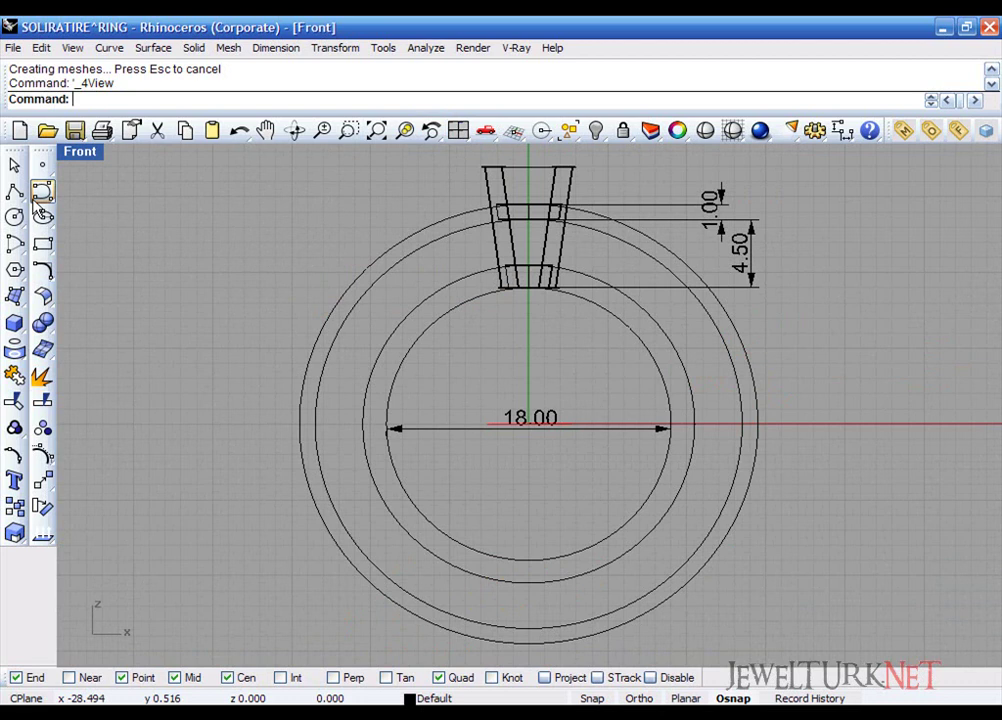
{"action": "left_click", "coordinate": [14, 190]}
{"action": "type", "text": "0"}
{"action": "key", "text": "Return"}
{"action": "right_click_drag", "start_coordinate": [438, 239], "coordinate": [430, 391]}
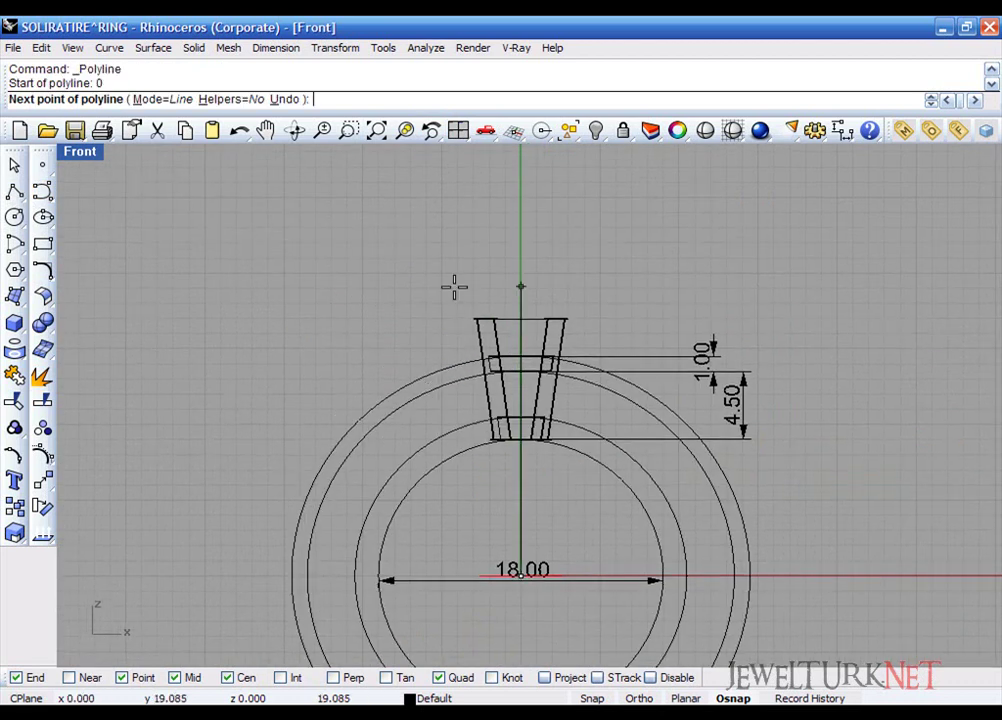
{"action": "left_click", "coordinate": [481, 251], "text": "shift"}
{"action": "right_click", "coordinate": [481, 251]}
Step: Finish the vertical line above the prongs at its upper endpoint
{"action": "left_click", "coordinate": [520, 280]}
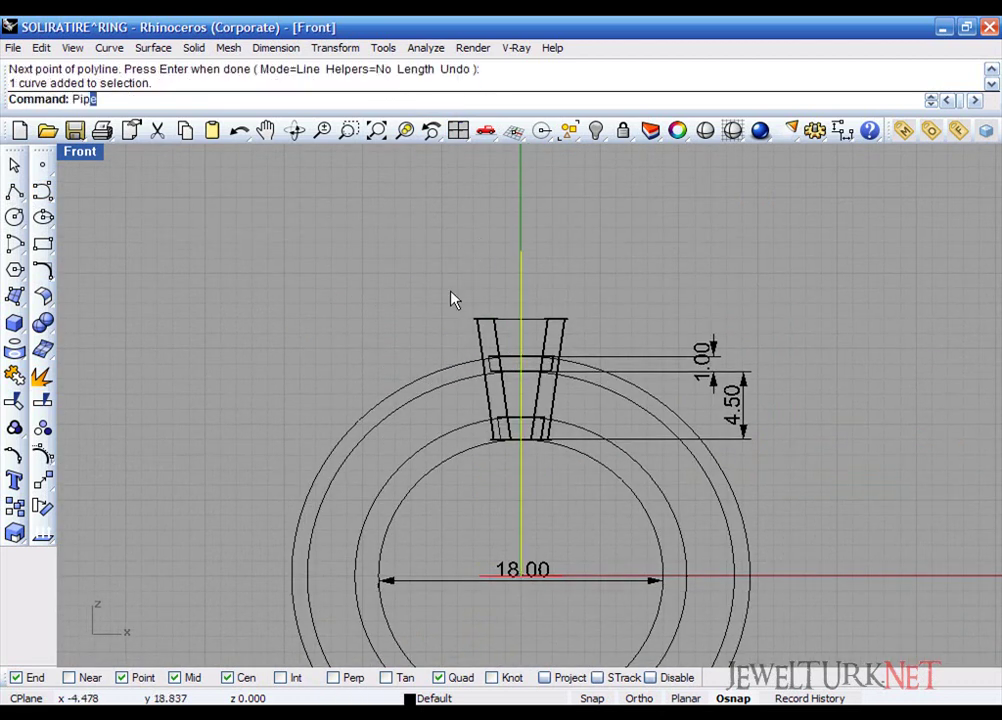
Step: Try a pipe of diameter 1.5 along the vertical line, inspect it in Perspective, and undo it
{"action": "type", "text": "Pip"}
{"action": "key", "text": "Return"}
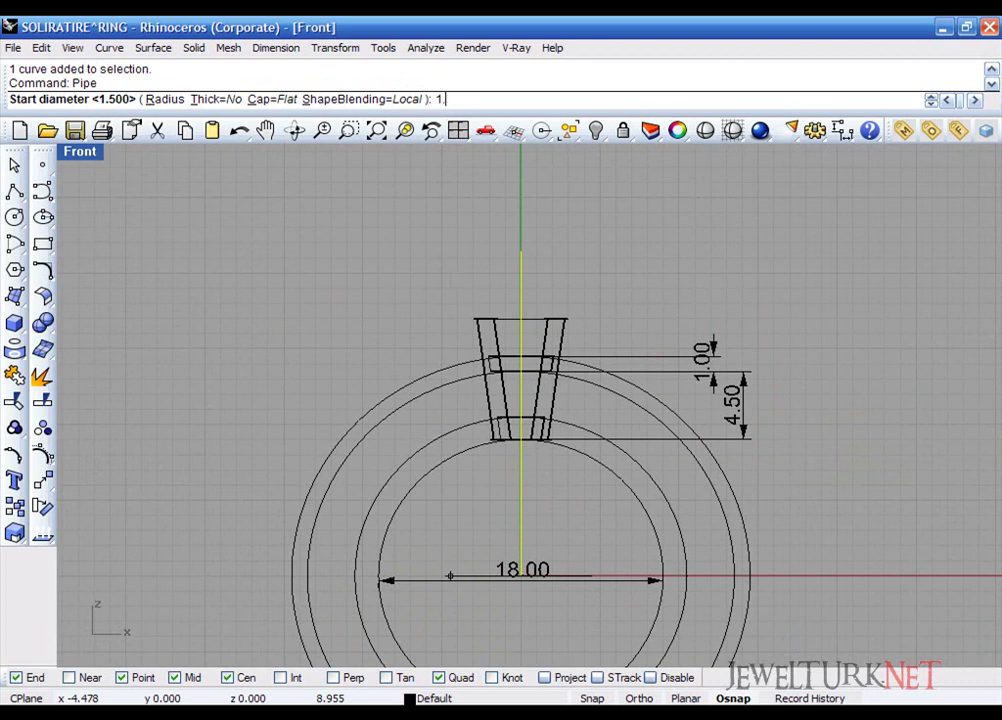
{"action": "type", "text": "1.5"}
{"action": "key", "text": "Return"}
{"action": "key", "text": "Return"}
{"action": "key", "text": "Return"}
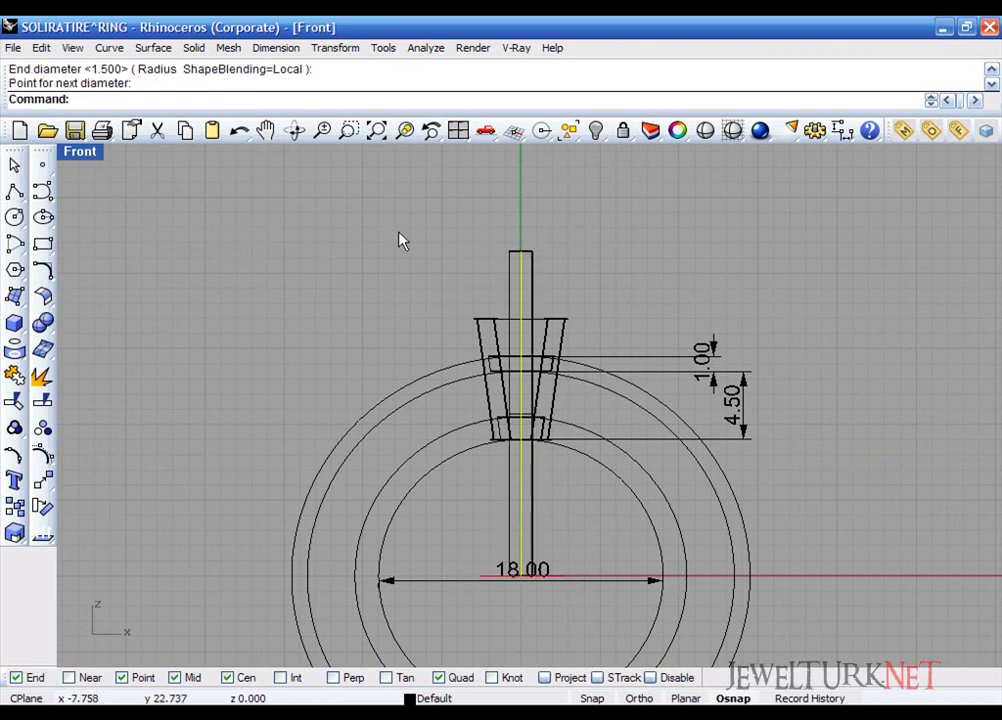
{"action": "left_click", "coordinate": [460, 132]}
{"action": "double_click", "coordinate": [551, 157]}
{"action": "mouse_move", "coordinate": [556, 262]}
{"action": "right_mouse_down"}
{"action": "mouse_move", "coordinate": [512, 321]}
{"action": "mouse_move", "coordinate": [534, 309]}
{"action": "mouse_move", "coordinate": [520, 270]}
{"action": "mouse_move", "coordinate": [533, 280]}
{"action": "right_mouse_up"}
{"action": "key", "text": "ctrl+z"}
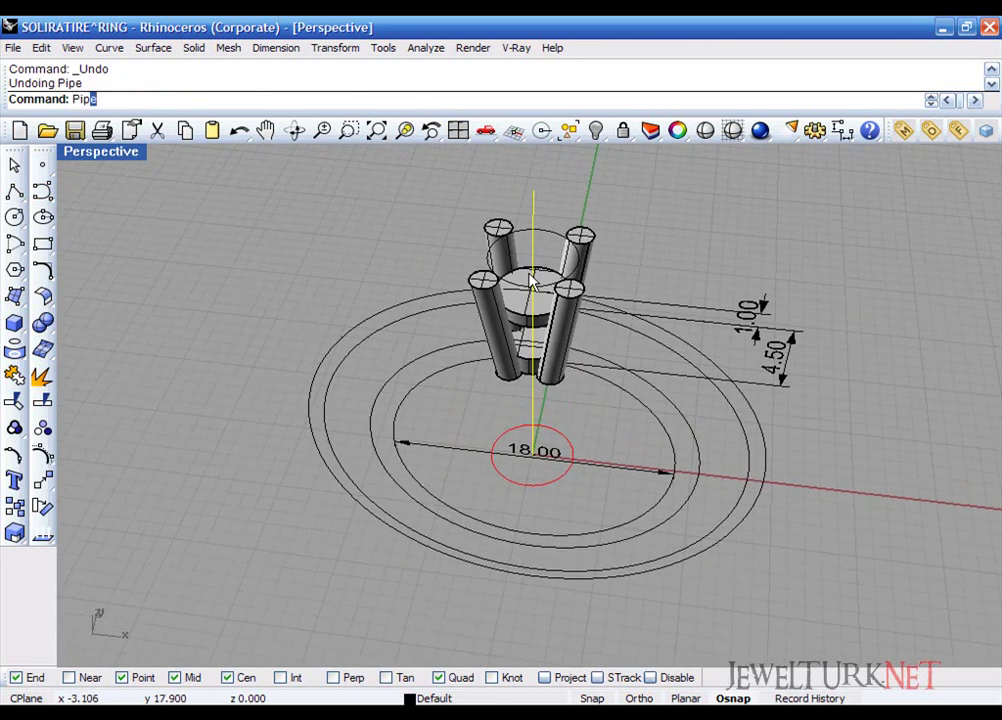
Step: Pipe the vertical line with a diameter of 2 at both ends
{"action": "key", "text": "Return"}
{"action": "type", "text": "2"}
{"action": "key", "text": "Return"}
{"action": "key", "text": "Return"}
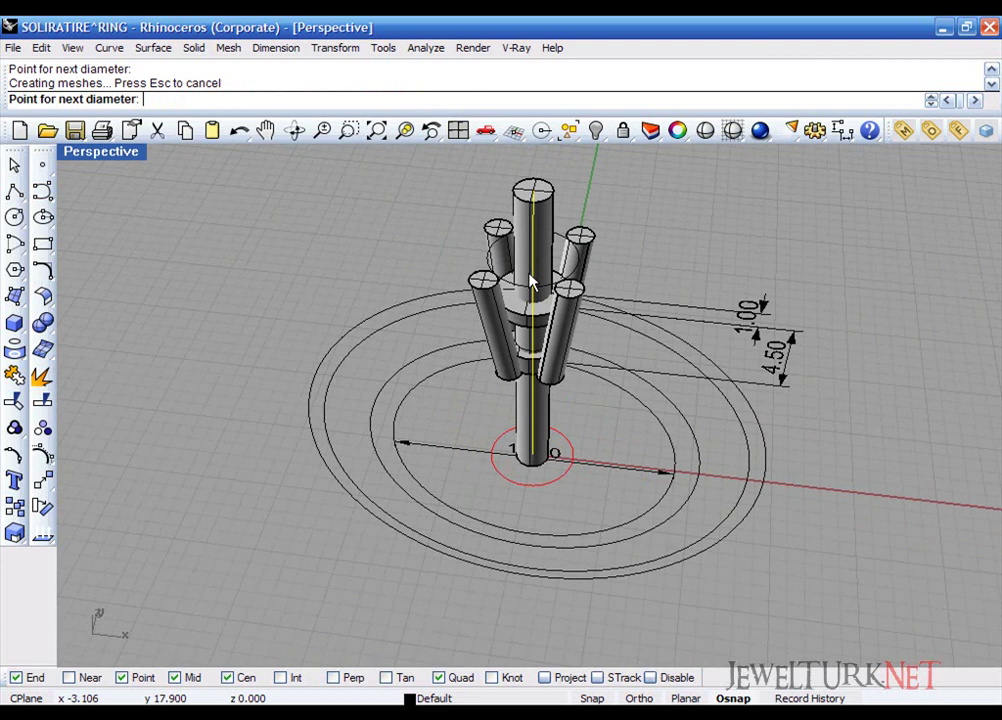
{"action": "key", "text": "Return"}
Step: Subtract the vertical pipe from the upper gallery piece with Boolean Difference to bore its center hole
{"action": "scroll", "coordinate": [527, 362], "scroll_direction": "up", "scroll_amount": 3}
{"action": "left_click", "coordinate": [527, 362]}
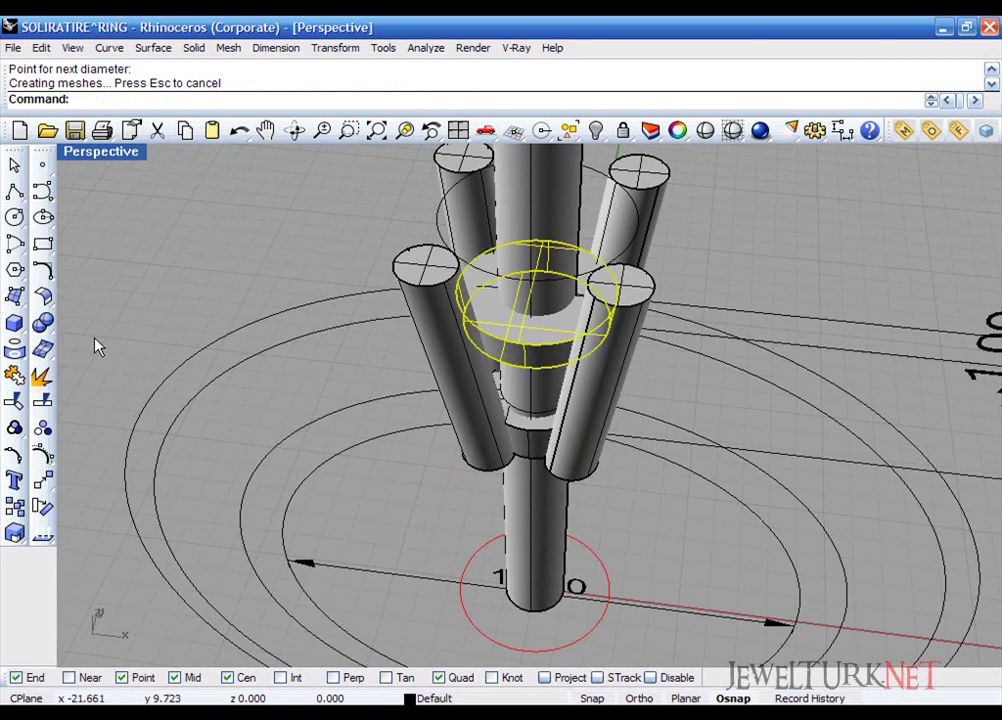
{"action": "left_click", "coordinate": [44, 323]}
{"action": "left_click", "coordinate": [98, 342]}
{"action": "right_click_drag", "start_coordinate": [540, 152], "coordinate": [532, 245], "text": "shift"}
{"action": "left_click", "coordinate": [530, 225]}
{"action": "key", "text": "Return"}
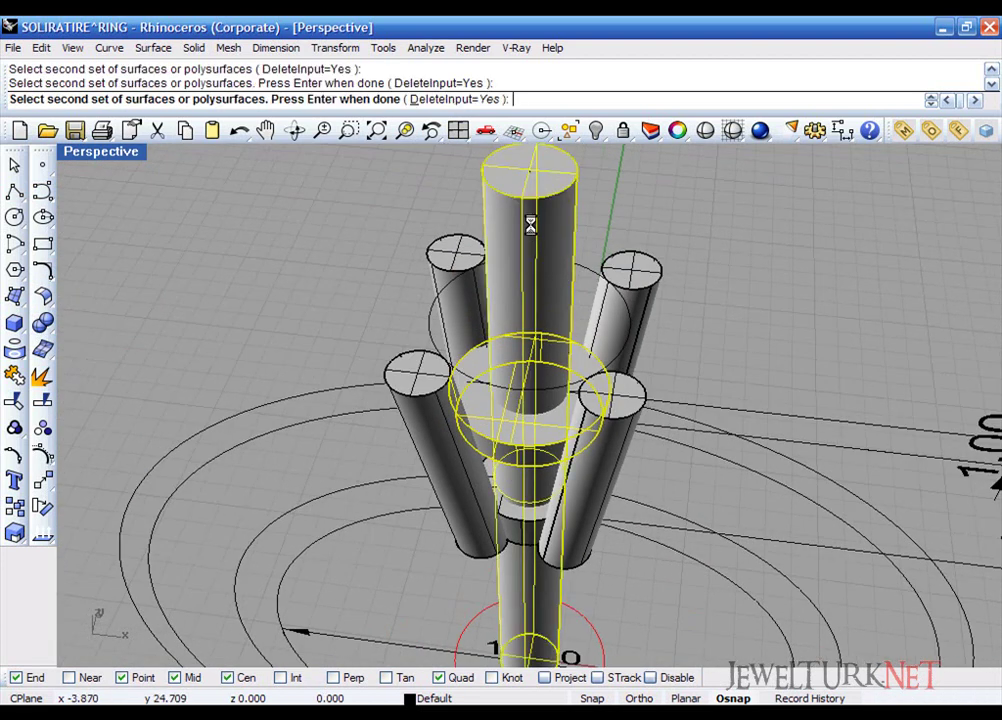
Step: Show the hidden gemstone and lower it in the Front view so it sits between the prongs with its tip in the upper gallery
{"action": "right_click", "coordinate": [595, 130]}
{"action": "right_click_drag", "start_coordinate": [490, 577], "coordinate": [526, 463]}
{"action": "left_click", "coordinate": [530, 206]}
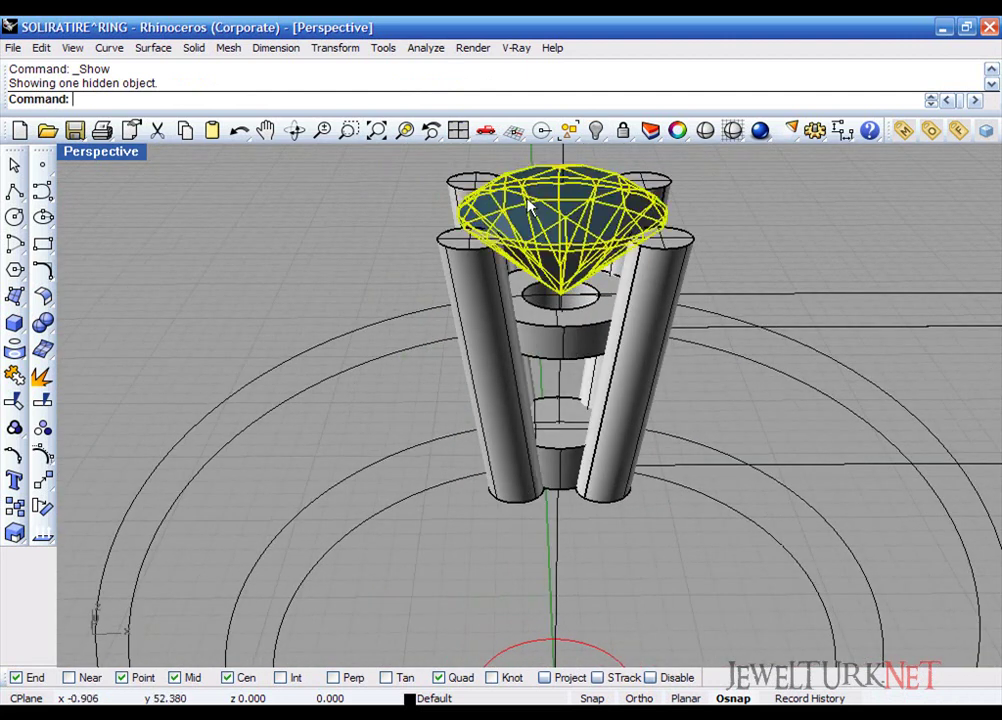
{"action": "left_click", "coordinate": [458, 130]}
{"action": "double_click", "coordinate": [84, 418]}
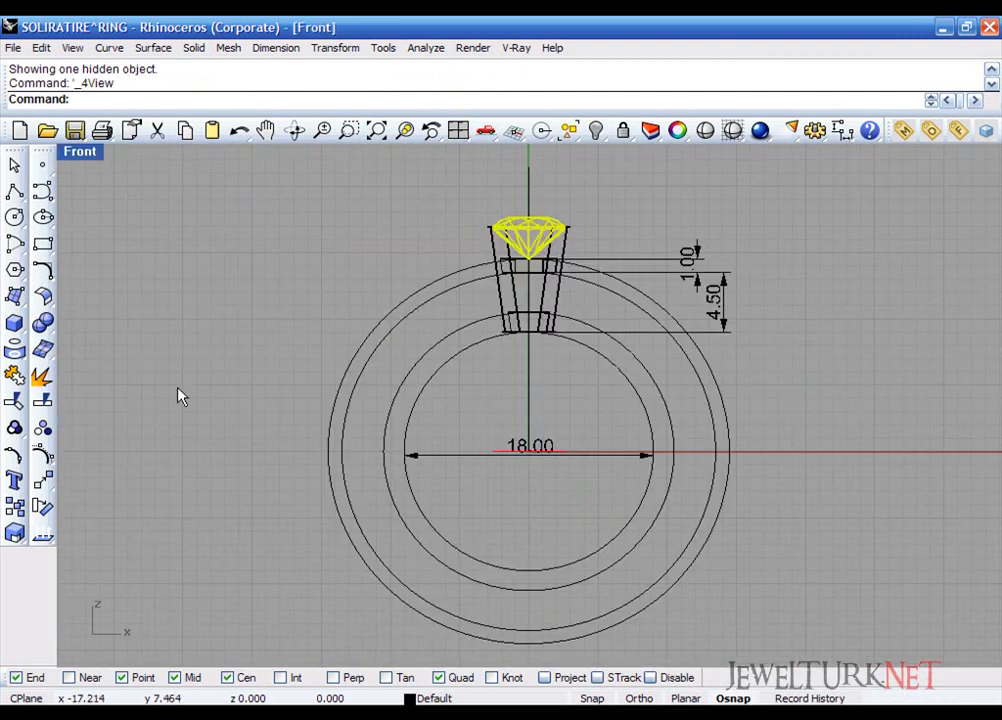
{"action": "scroll", "coordinate": [479, 306], "scroll_direction": "up", "scroll_amount": 6}
{"action": "left_click_drag", "start_coordinate": [553, 289], "coordinate": [553, 322]}
{"action": "right_click", "coordinate": [463, 136]}
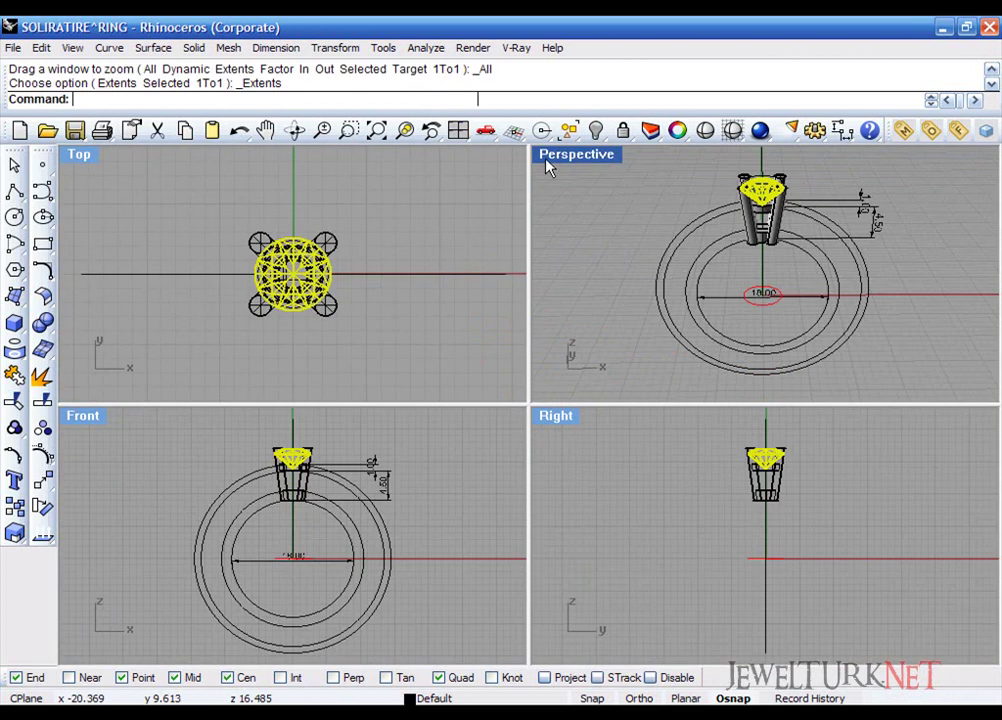
{"action": "double_click", "coordinate": [579, 157]}
{"action": "left_click", "coordinate": [634, 260]}
{"action": "right_click_drag", "start_coordinate": [636, 267], "coordinate": [585, 283]}
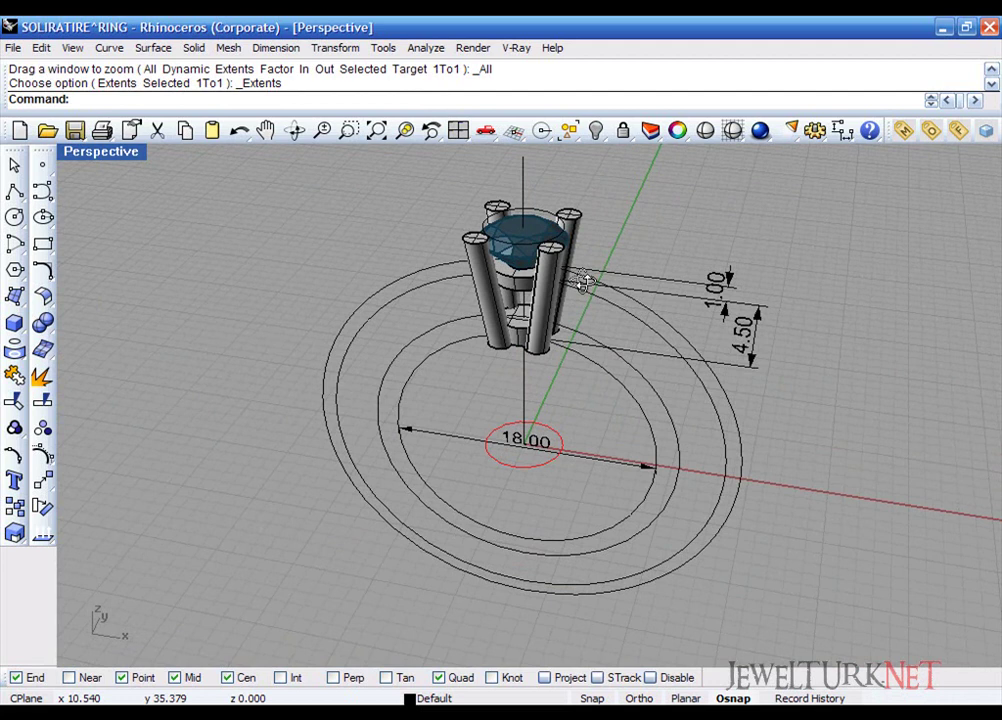
{"action": "scroll", "coordinate": [390, 343], "scroll_direction": "up", "scroll_amount": 3}
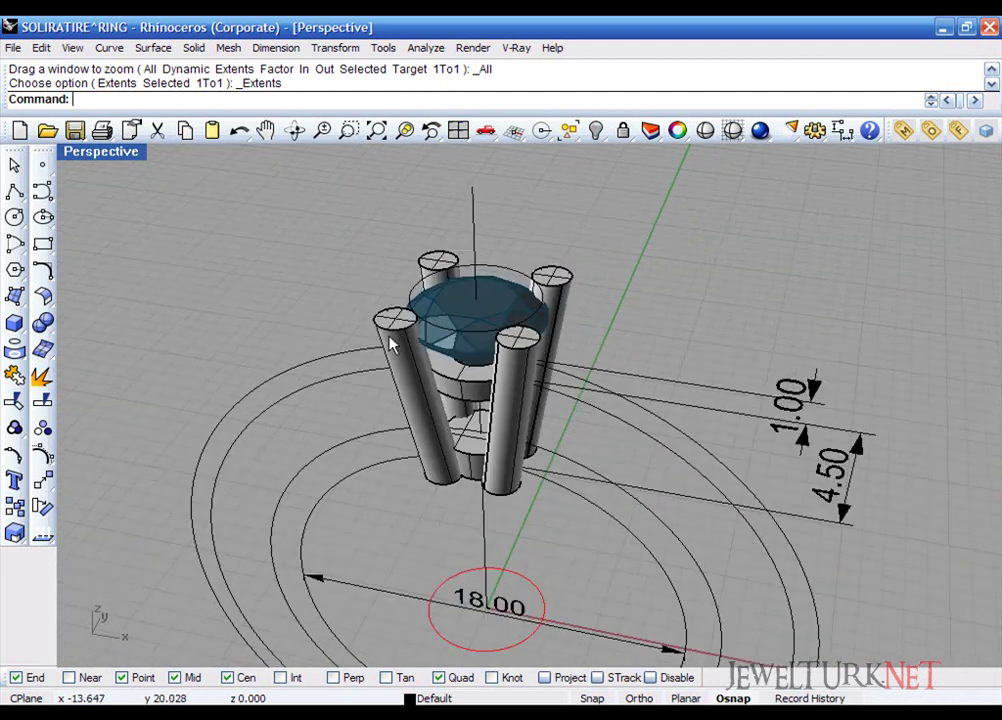
Step: Shade the Top view and dimension the vertical diameter of one prong's end, with the Cen snap off
{"action": "left_click", "coordinate": [458, 130]}
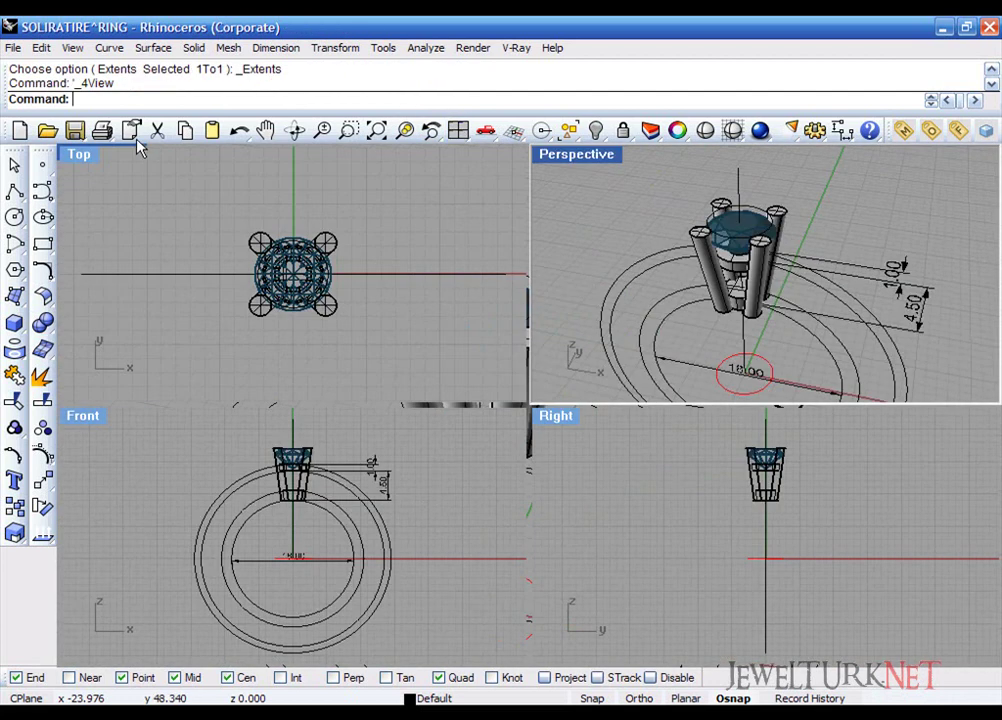
{"action": "double_click", "coordinate": [80, 157]}
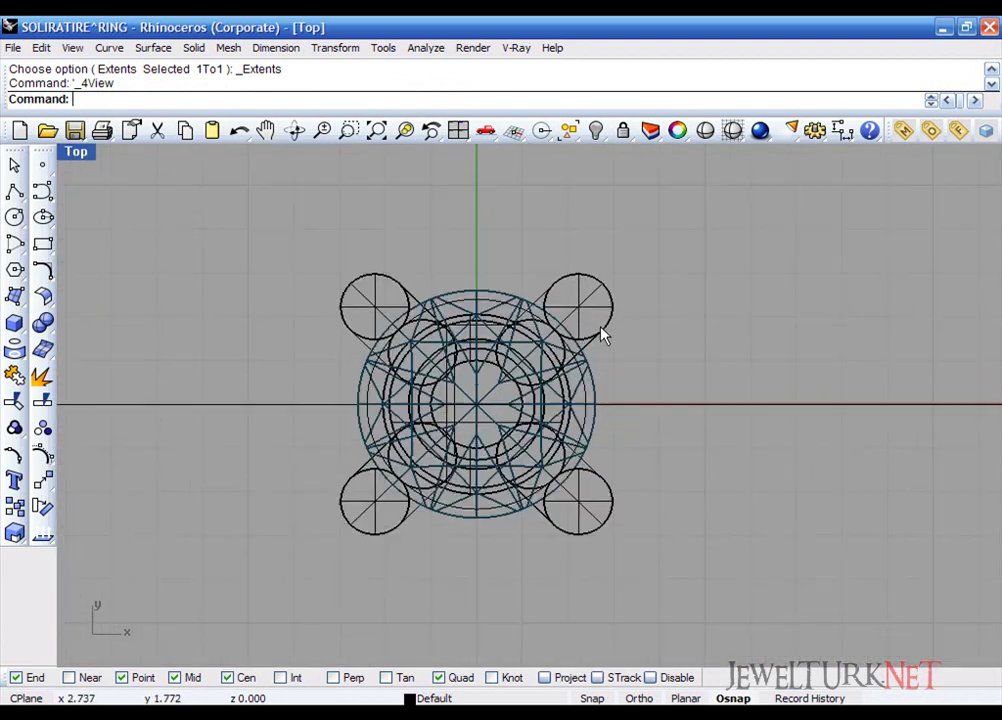
{"action": "left_click", "coordinate": [733, 131]}
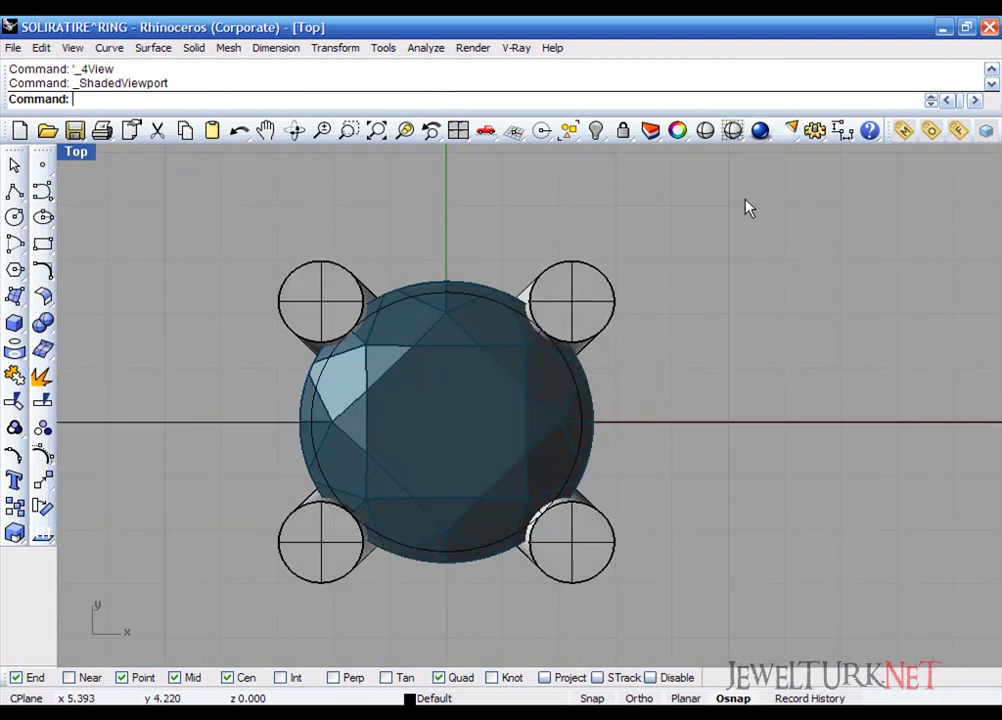
{"action": "left_click", "coordinate": [843, 131]}
{"action": "left_click", "coordinate": [571, 262]}
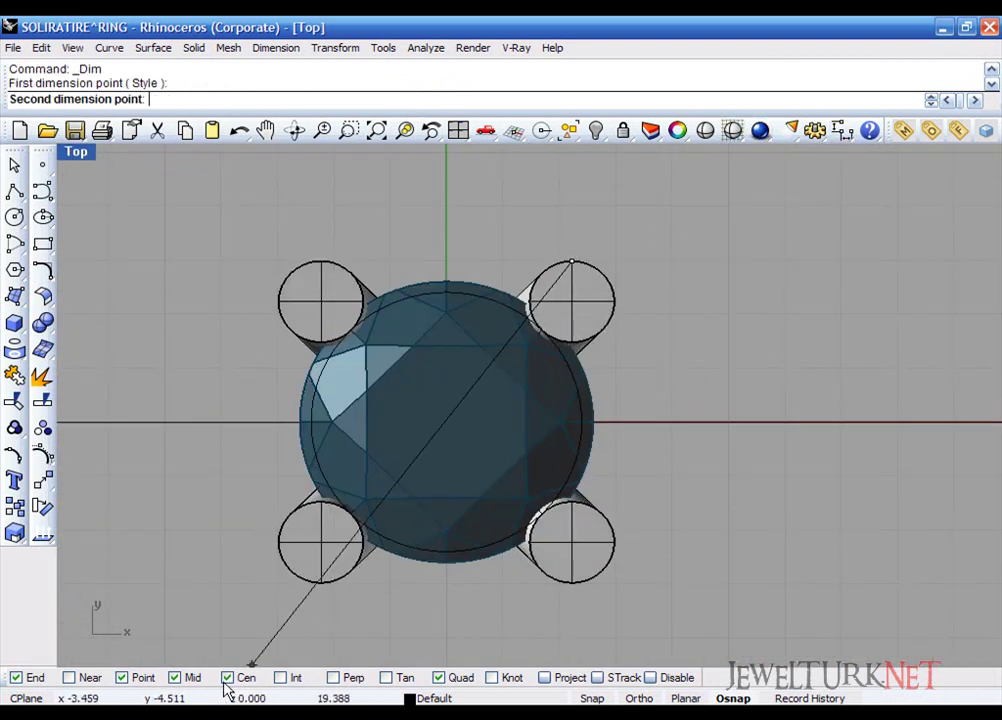
{"action": "left_click", "coordinate": [573, 340]}
{"action": "left_click", "coordinate": [752, 296]}
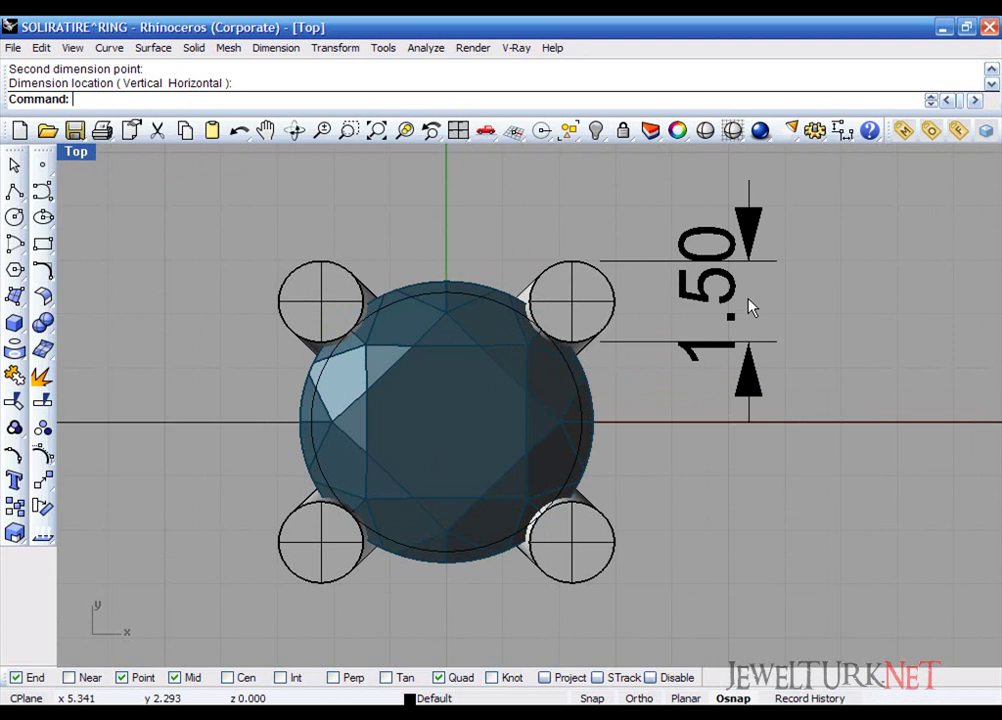
Step: Try to fillet the top edge of the rear prong in Perspective with a radius of 0.75
{"action": "left_click", "coordinate": [47, 326]}
{"action": "left_click", "coordinate": [72, 370]}
{"action": "left_click", "coordinate": [459, 132]}
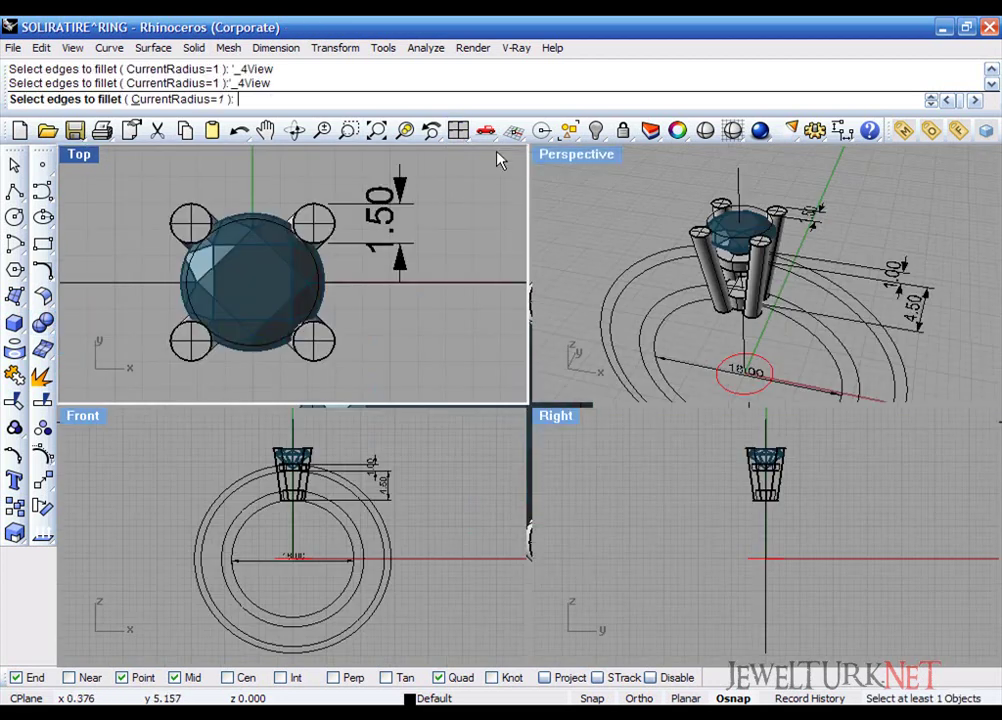
{"action": "double_click", "coordinate": [560, 155]}
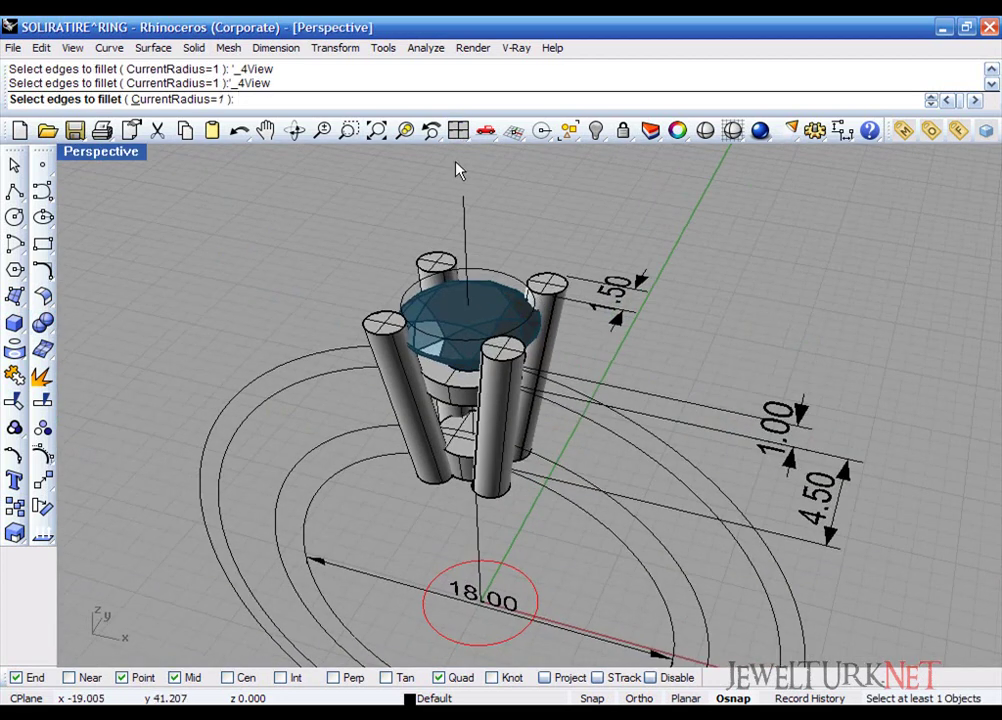
{"action": "key", "text": "Return"}
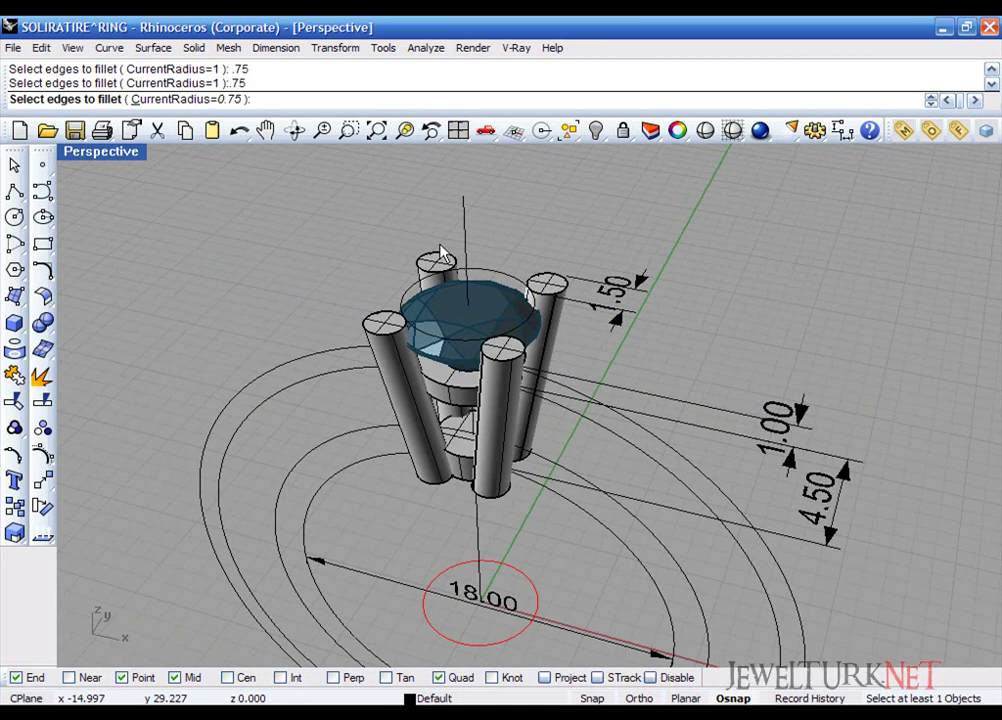
{"action": "scroll", "coordinate": [443, 253], "scroll_direction": "up", "scroll_amount": 5}
{"action": "left_click", "coordinate": [434, 272]}
{"action": "key", "text": "Return"}
{"action": "key", "text": "Return"}
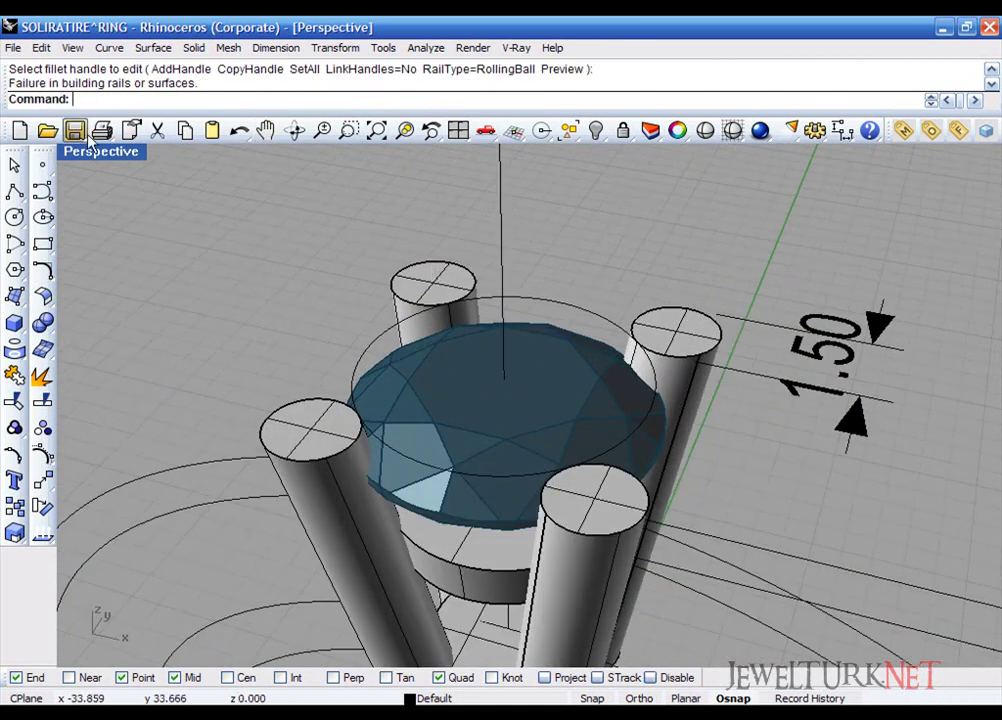
Step: Try a 0.74 radius fillet on the same rear prong's top edge and undo it
{"action": "key", "text": "Return"}
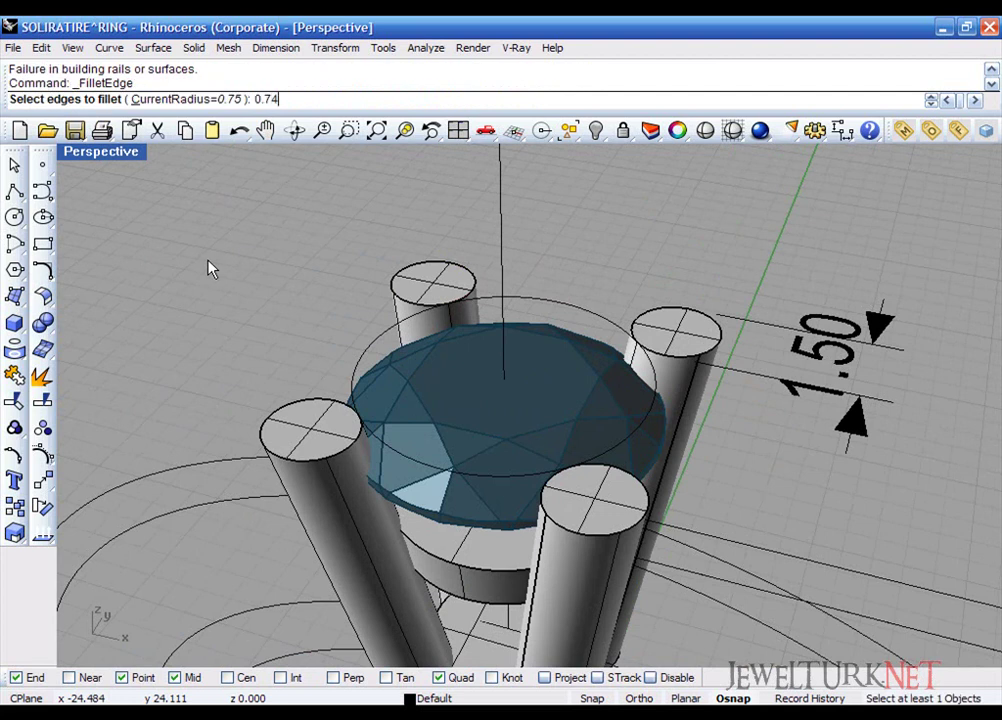
{"action": "key", "text": "Return"}
{"action": "left_click", "coordinate": [429, 273]}
{"action": "key", "text": "Return"}
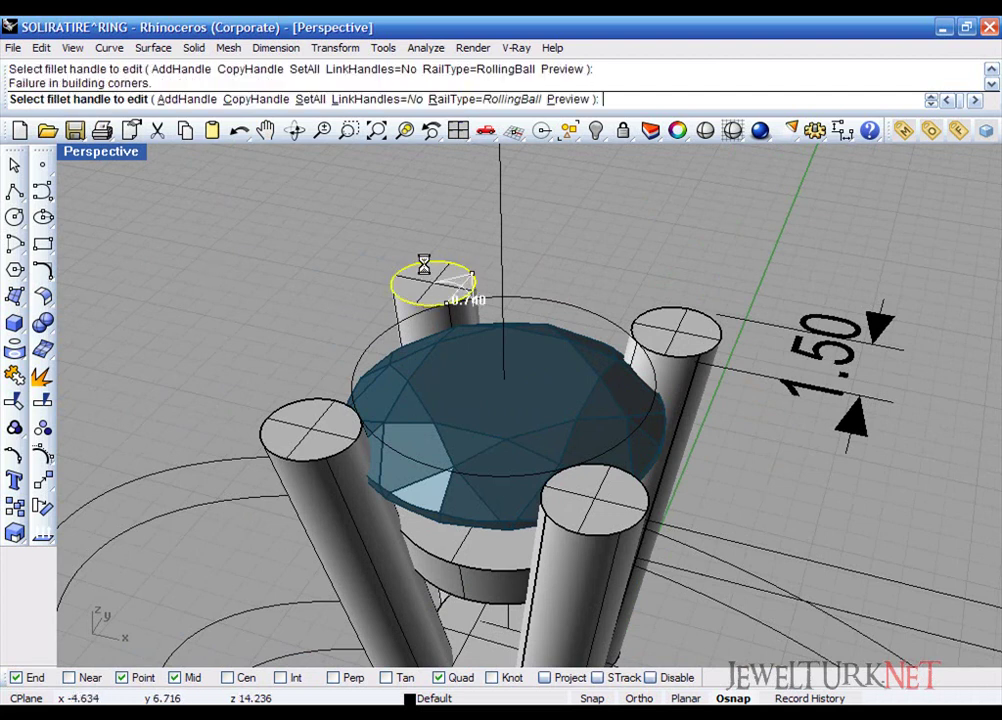
{"action": "key", "text": "Return"}
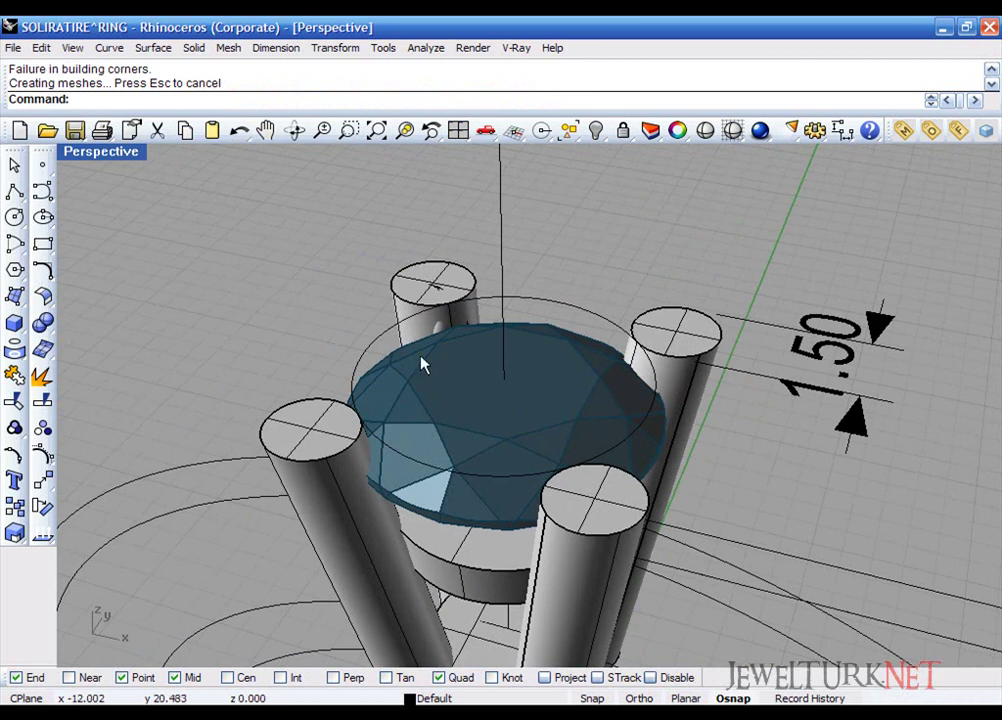
{"action": "key", "text": "ctrl+z"}
Step: Fillet the top edge of the rear prong farthest from the dimension with a radius of 0.5
{"action": "right_click_drag", "start_coordinate": [403, 376], "coordinate": [425, 372]}
{"action": "key", "text": "Return"}
{"action": "type", "text": "0."}
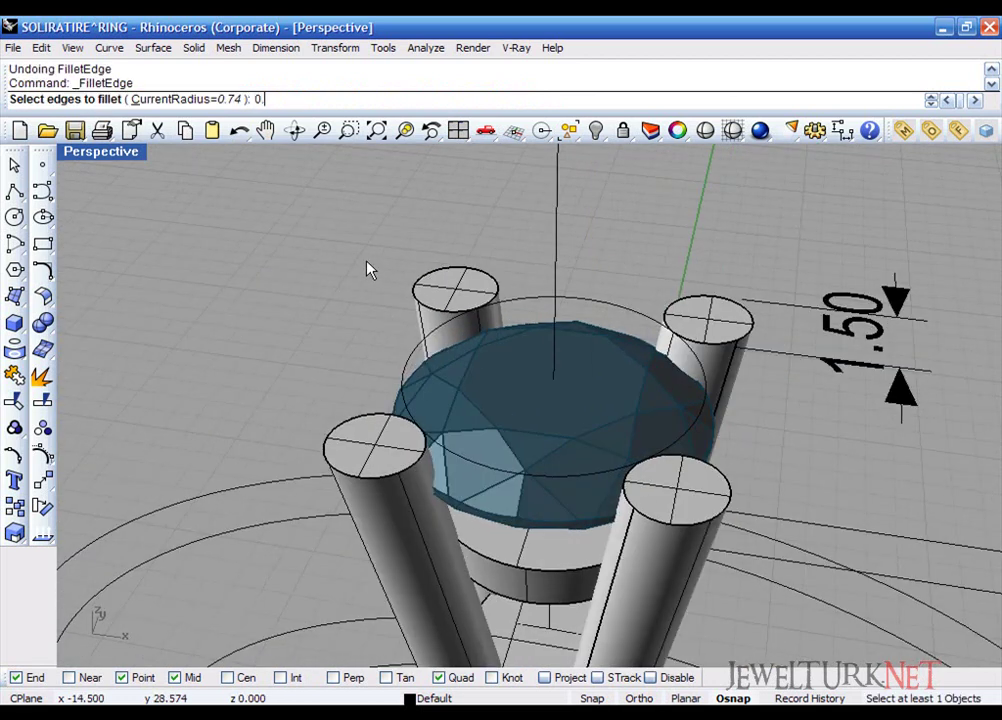
{"action": "type", "text": "5"}
{"action": "key", "text": "Return"}
{"action": "left_click", "coordinate": [457, 270]}
{"action": "key", "text": "Return"}
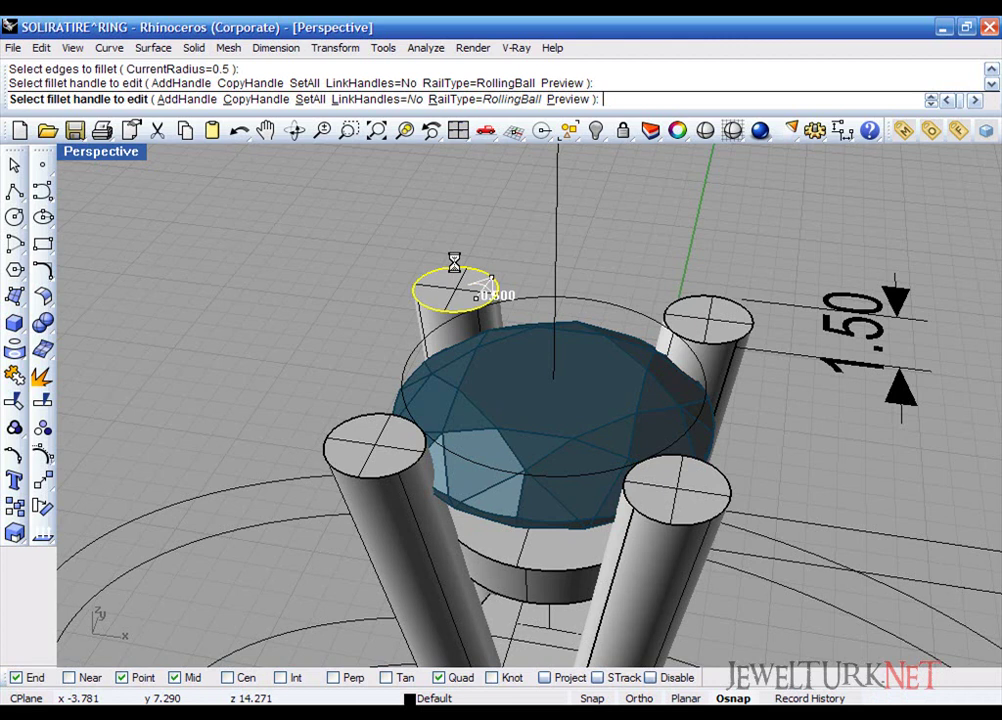
{"action": "key", "text": "Return"}
Step: Fillet the top edge of the prong beside the 1.50 dimension with the same 0.5 radius
{"action": "key", "text": "Return"}
{"action": "left_click", "coordinate": [714, 321]}
{"action": "key", "text": "Return"}
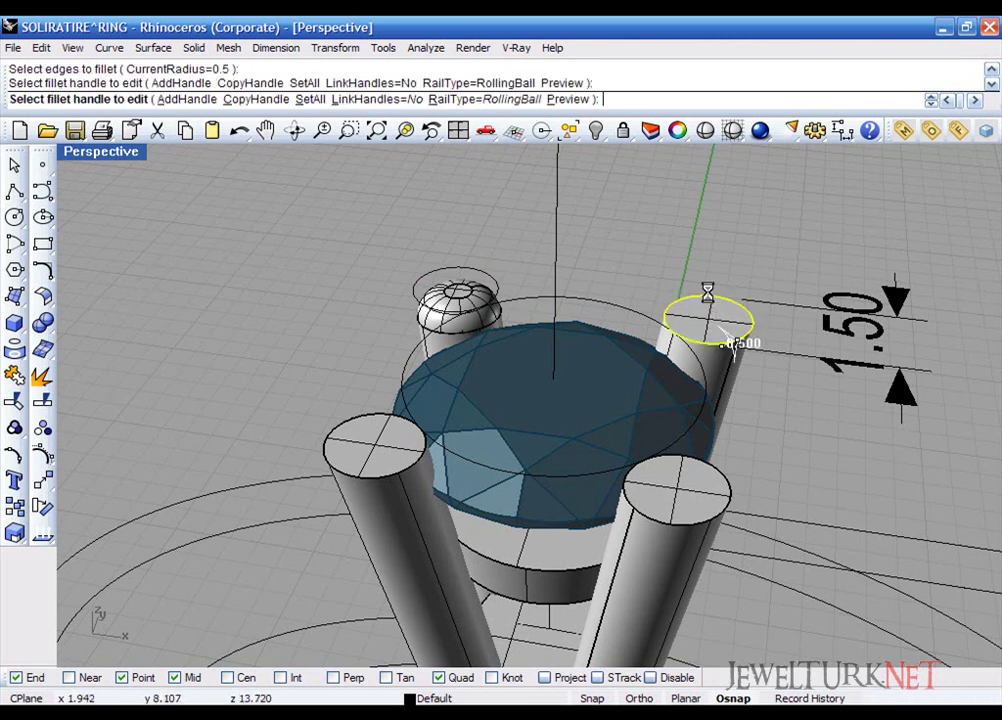
{"action": "key", "text": "Return"}
{"action": "scroll", "coordinate": [470, 303], "scroll_direction": "up", "scroll_amount": 3}
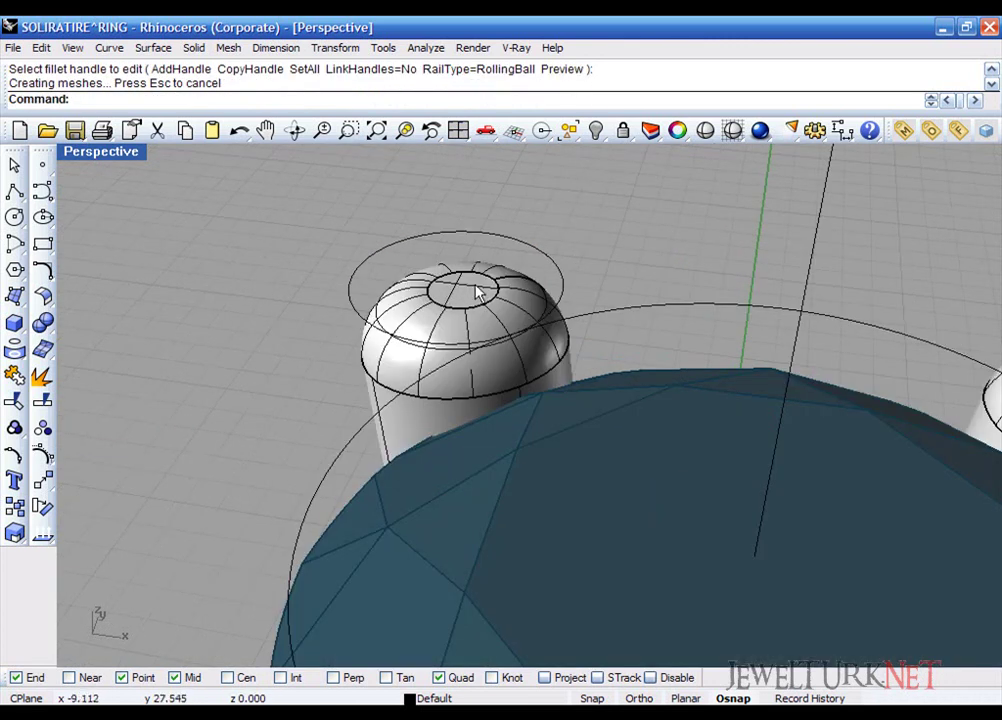
Step: Fillet the top edges of the two remaining flat-topped prongs with a radius of 0.5
{"action": "scroll", "coordinate": [465, 315], "scroll_direction": "down", "scroll_amount": 5}
{"action": "key", "text": "Return"}
{"action": "left_click", "coordinate": [287, 288]}
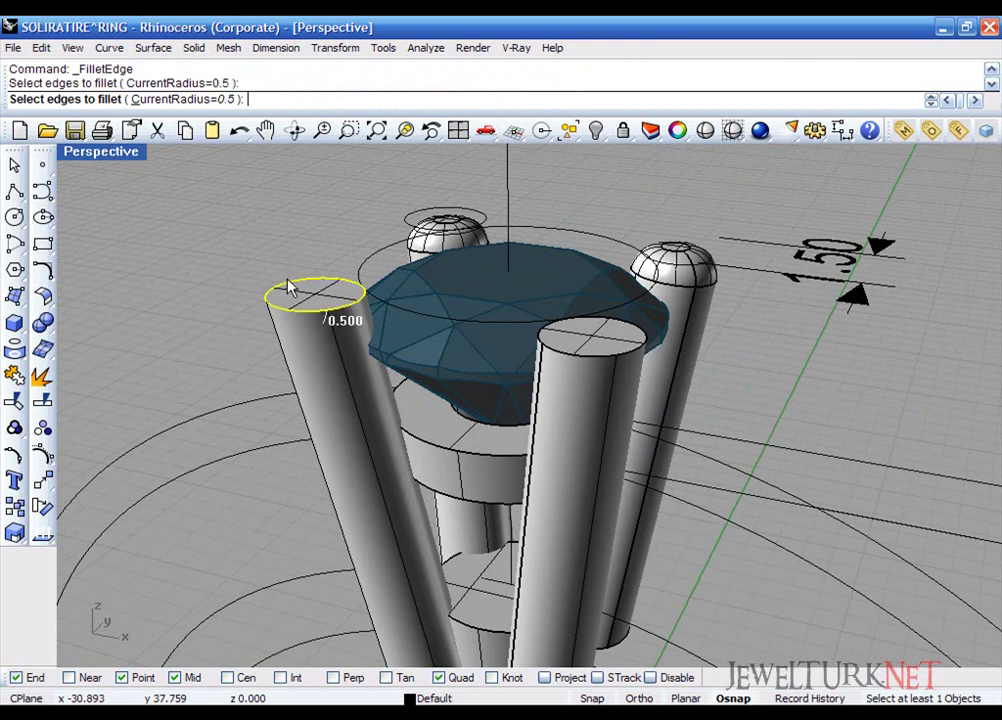
{"action": "key", "text": "Return"}
{"action": "key", "text": "Return"}
{"action": "right_click_drag", "start_coordinate": [360, 305], "coordinate": [763, 378]}
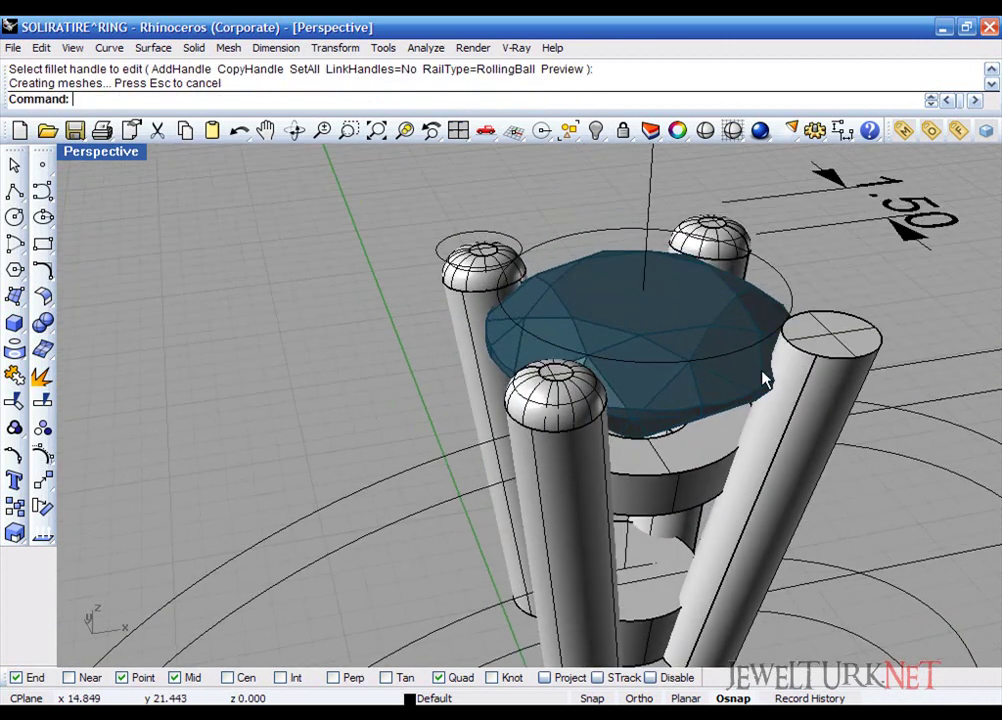
{"action": "key", "text": "Return"}
{"action": "left_click", "coordinate": [841, 318]}
{"action": "key", "text": "Return"}
{"action": "key", "text": "Return"}
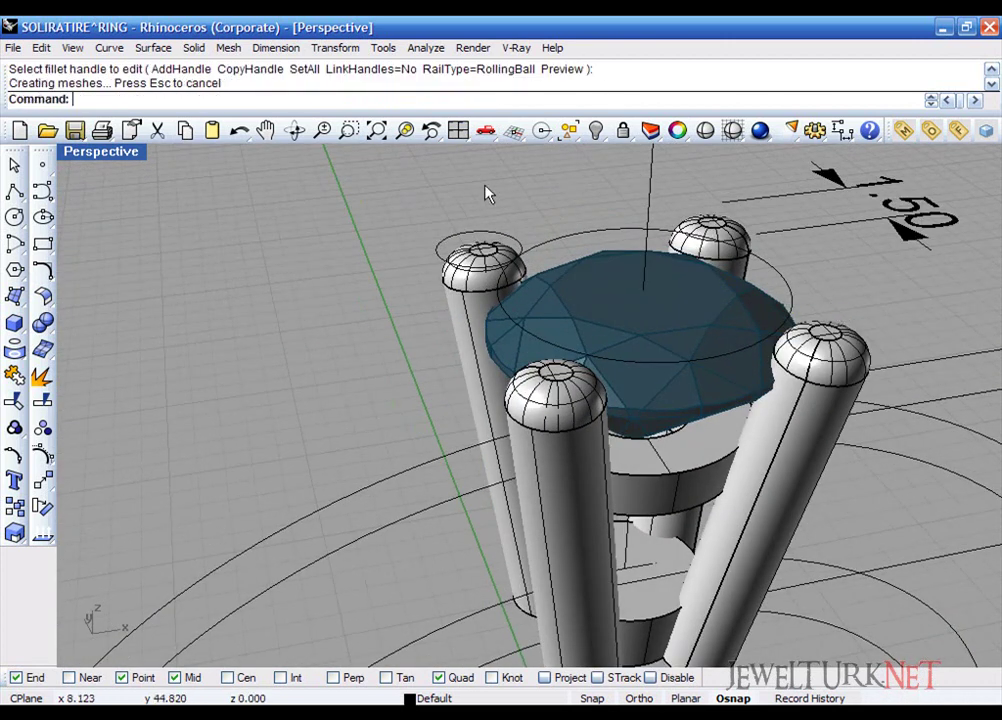
Step: Delete the 1.50 prong diameter dimension in the Top view
{"action": "left_click", "coordinate": [458, 130]}
{"action": "left_click", "coordinate": [365, 238]}
{"action": "key", "text": "Delete"}
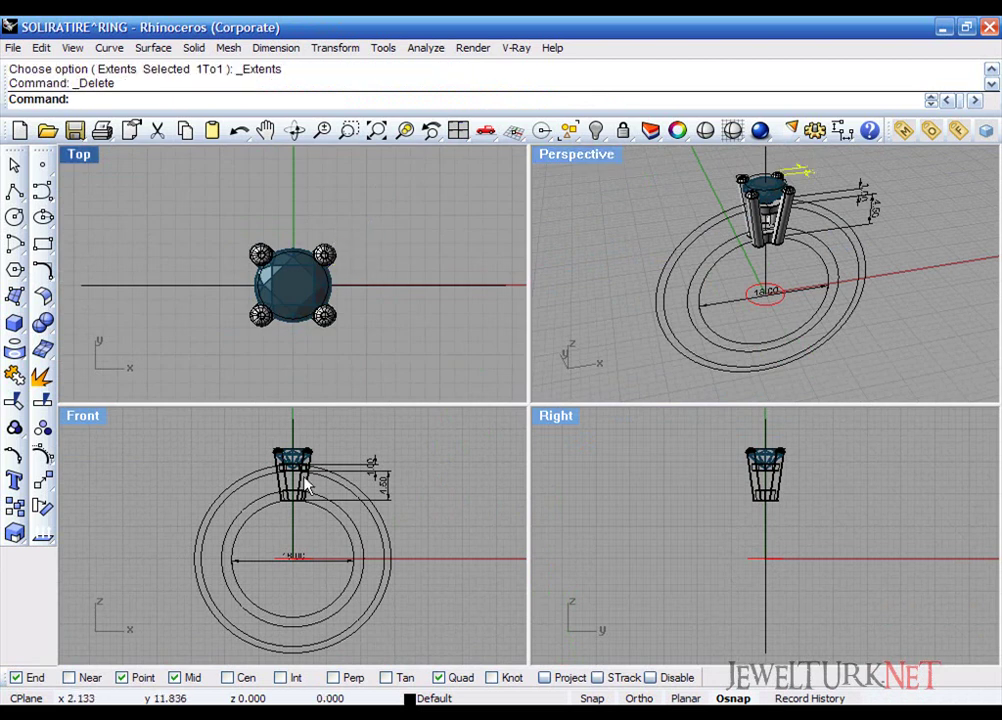
Step: Delete the three guide circles outside the finger circle and the 1.00 and 4.50 dimensions in the Front view
{"action": "double_click", "coordinate": [83, 416]}
{"action": "scroll", "coordinate": [645, 350], "scroll_direction": "up", "scroll_amount": 2}
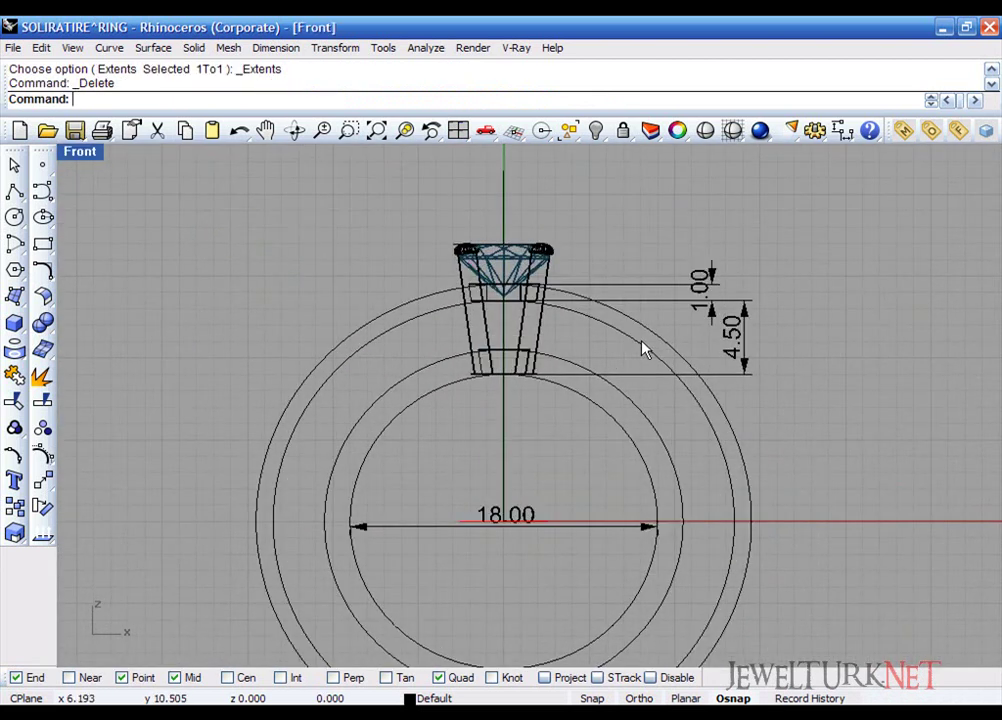
{"action": "scroll", "coordinate": [645, 350], "scroll_direction": "up", "scroll_amount": 1}
{"action": "left_click_drag", "start_coordinate": [591, 370], "coordinate": [590, 369]}
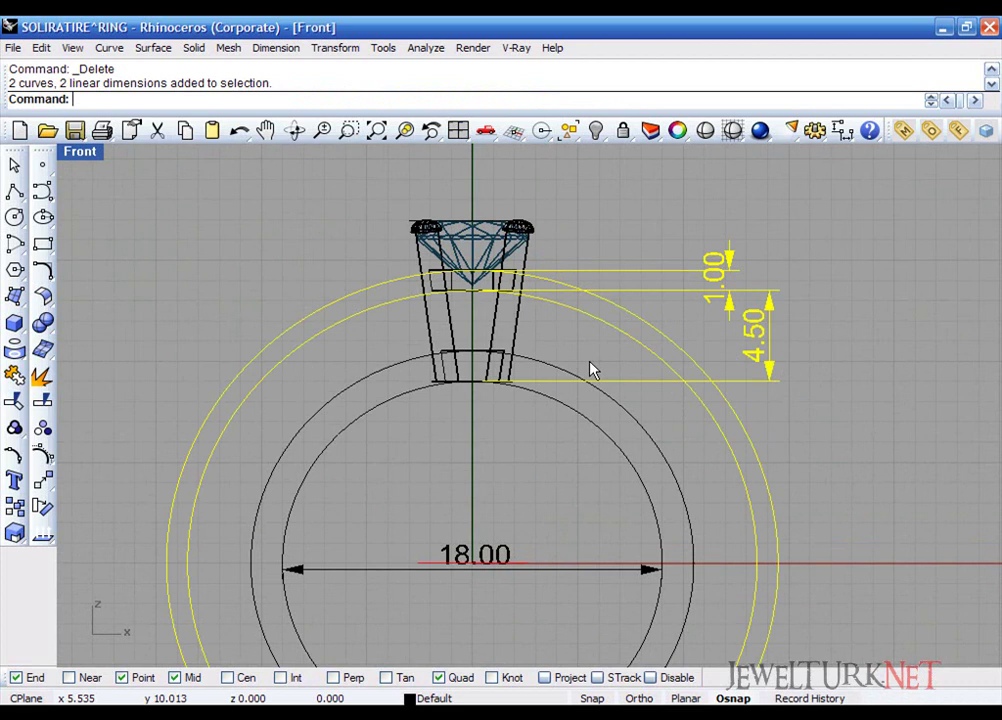
{"action": "key", "text": "Delete"}
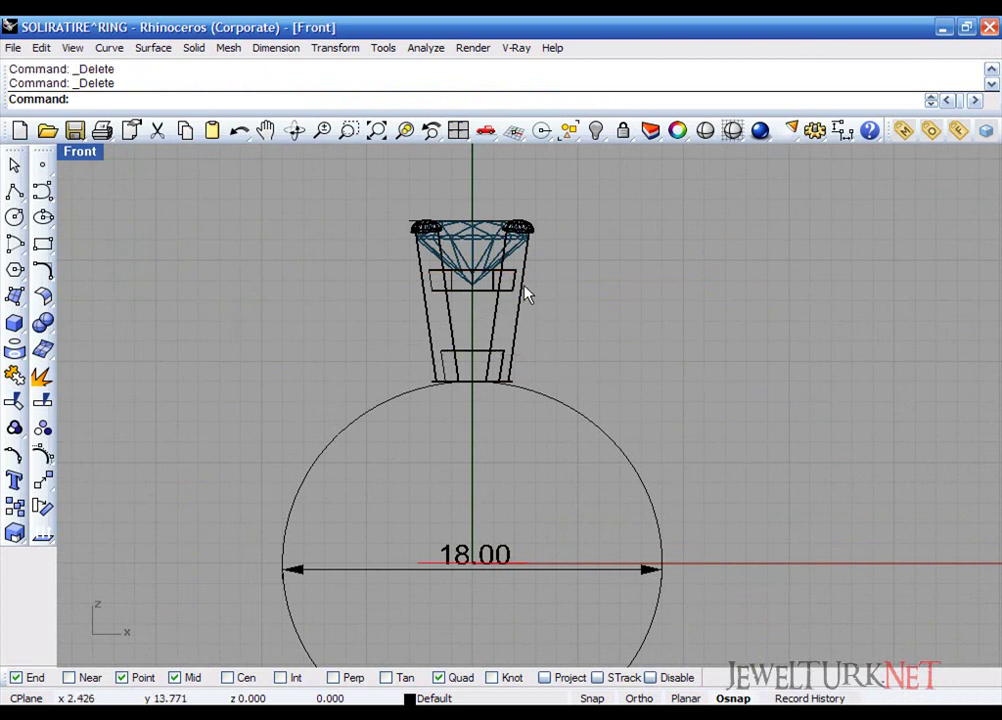
Step: Boolean-union the four prongs and the two gallery rings into one solid
{"action": "scroll", "coordinate": [527, 293], "scroll_direction": "up", "scroll_amount": 2}
{"action": "left_click_drag", "start_coordinate": [443, 424], "coordinate": [442, 420]}
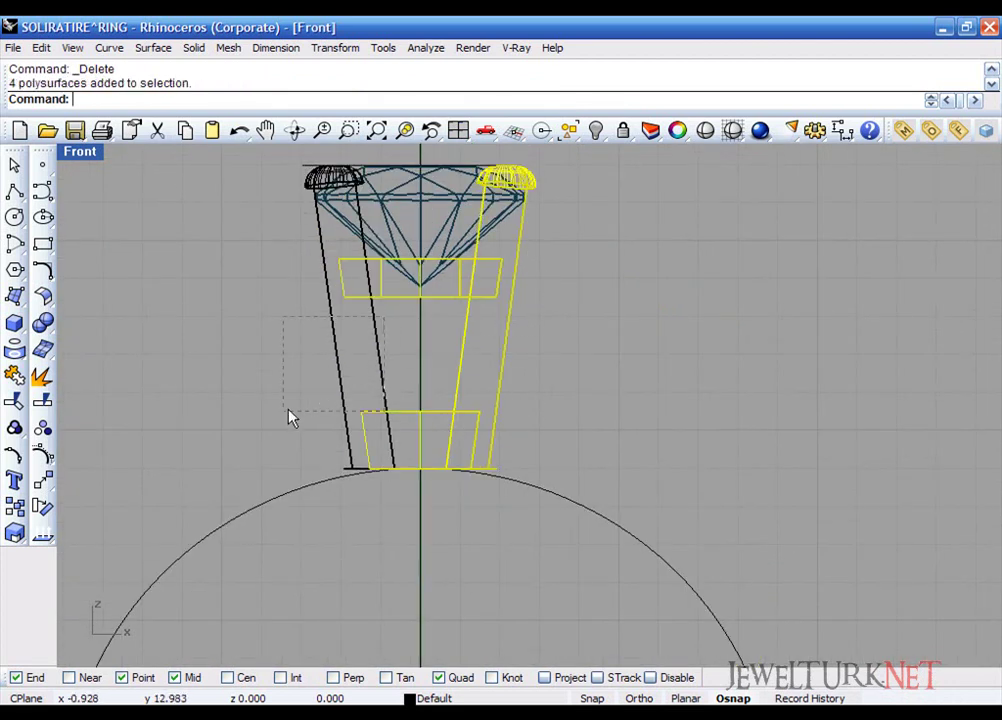
{"action": "left_click_drag", "start_coordinate": [288, 418], "coordinate": [288, 418]}
{"action": "left_click", "coordinate": [42, 322]}
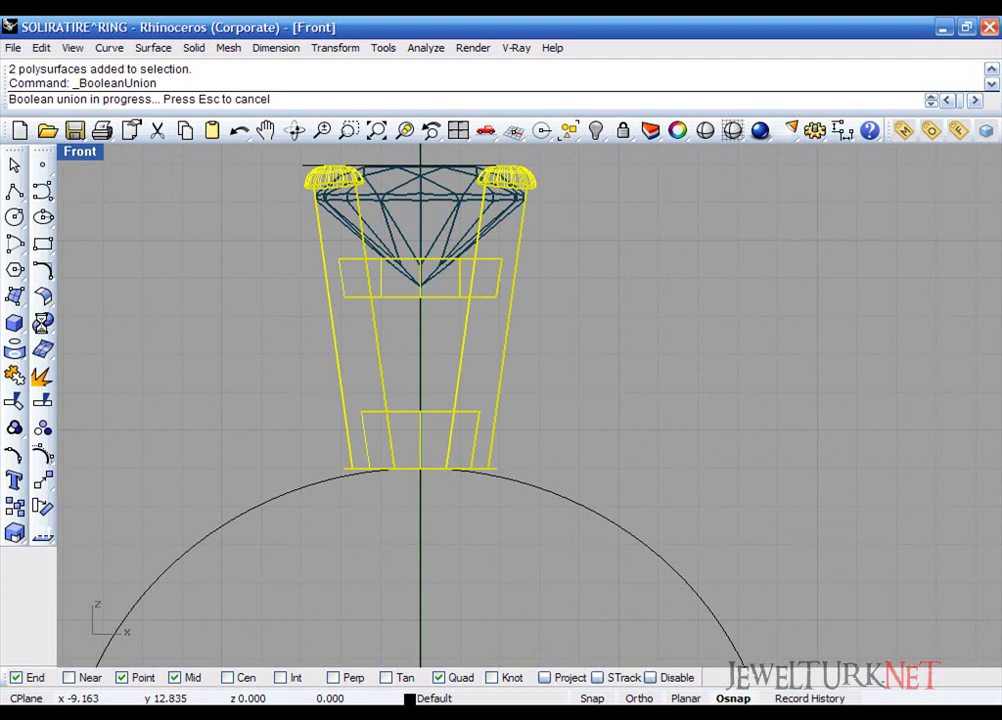
Step: Hide the unioned prong setting and the gemstone, working in the Perspective view
{"action": "left_click", "coordinate": [458, 130]}
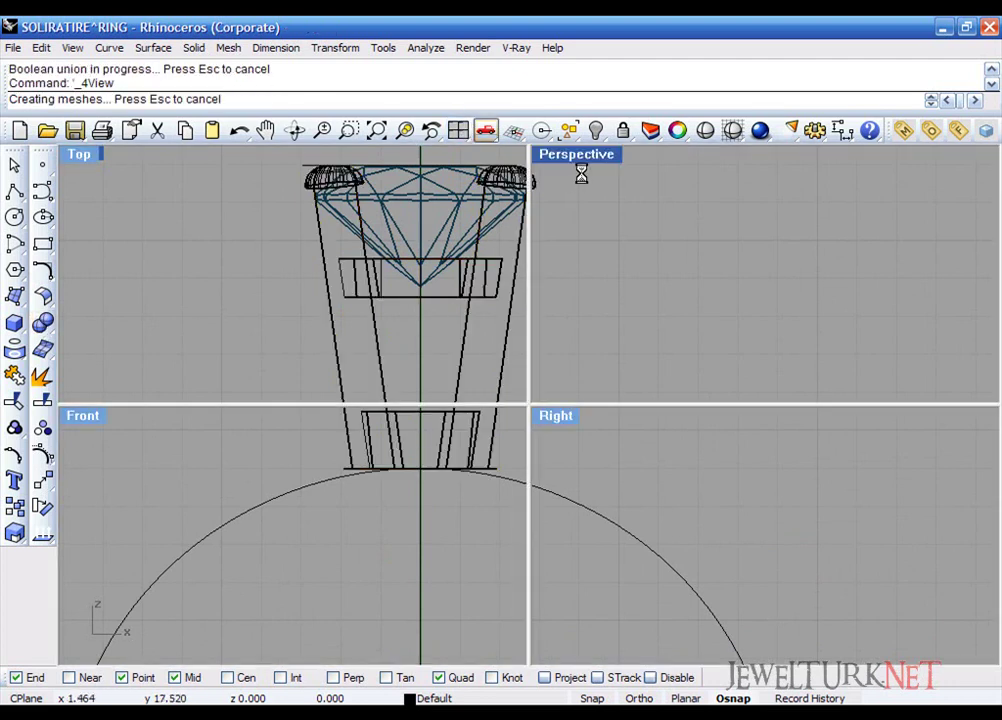
{"action": "double_click", "coordinate": [586, 158]}
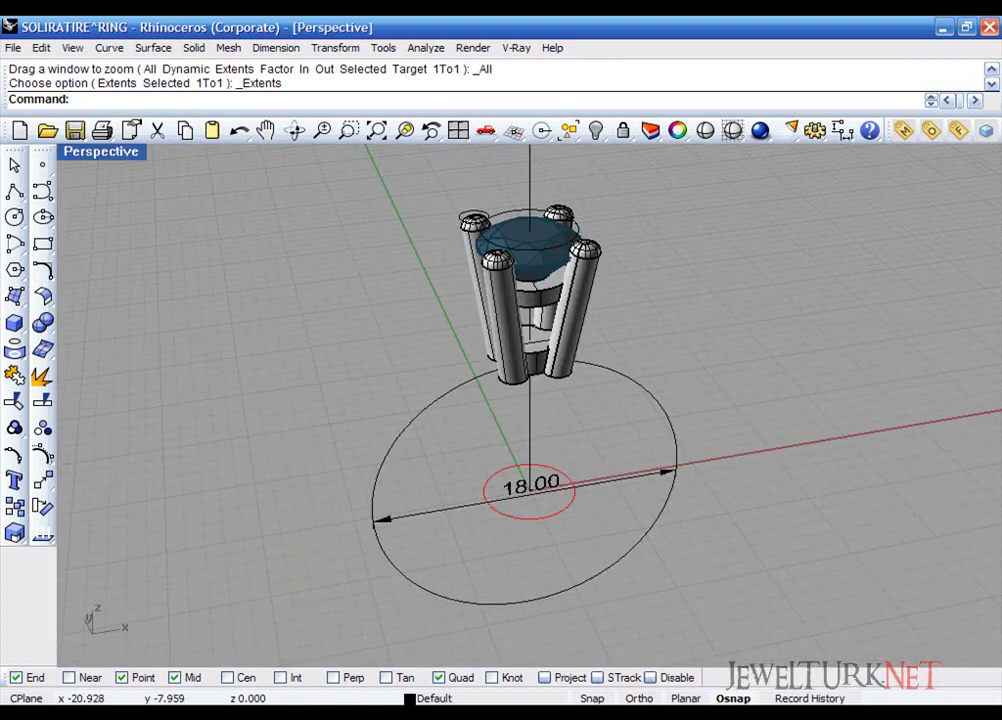
{"action": "right_click_drag", "start_coordinate": [529, 488], "coordinate": [800, 540]}
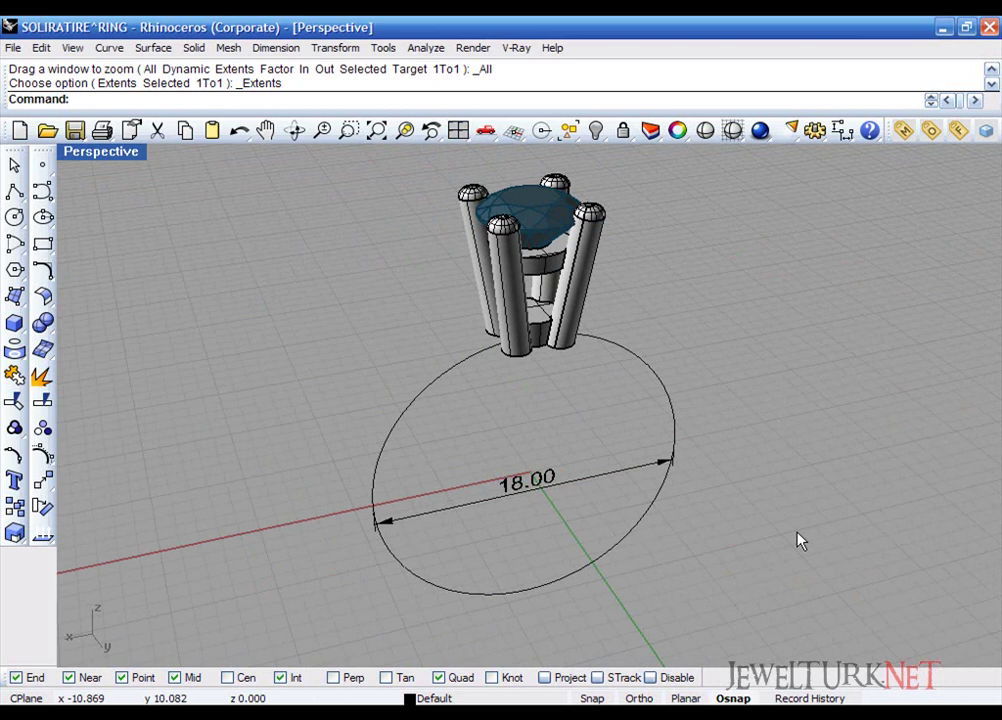
{"action": "right_click_drag", "start_coordinate": [798, 537], "coordinate": [755, 585]}
{"action": "left_click_drag", "start_coordinate": [460, 272], "coordinate": [470, 264]}
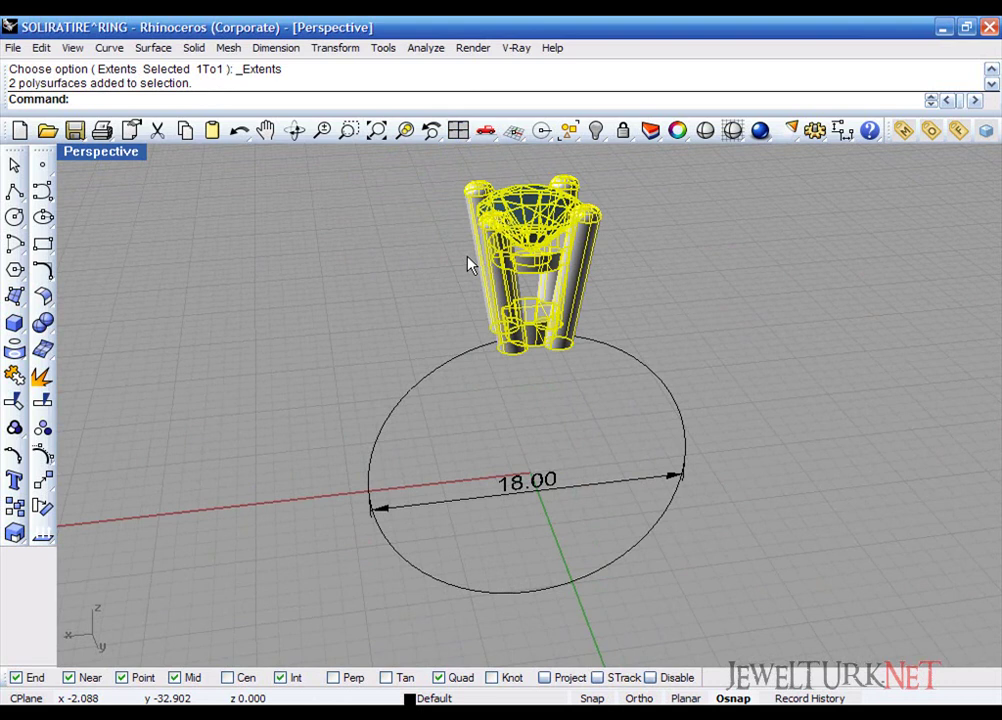
{"action": "key", "text": "ctrl+h"}
Step: In the Front view, draw a 1.6 mm line straight down from the bottom quadrant of the 18 mm finger circle
{"action": "left_click", "coordinate": [458, 130]}
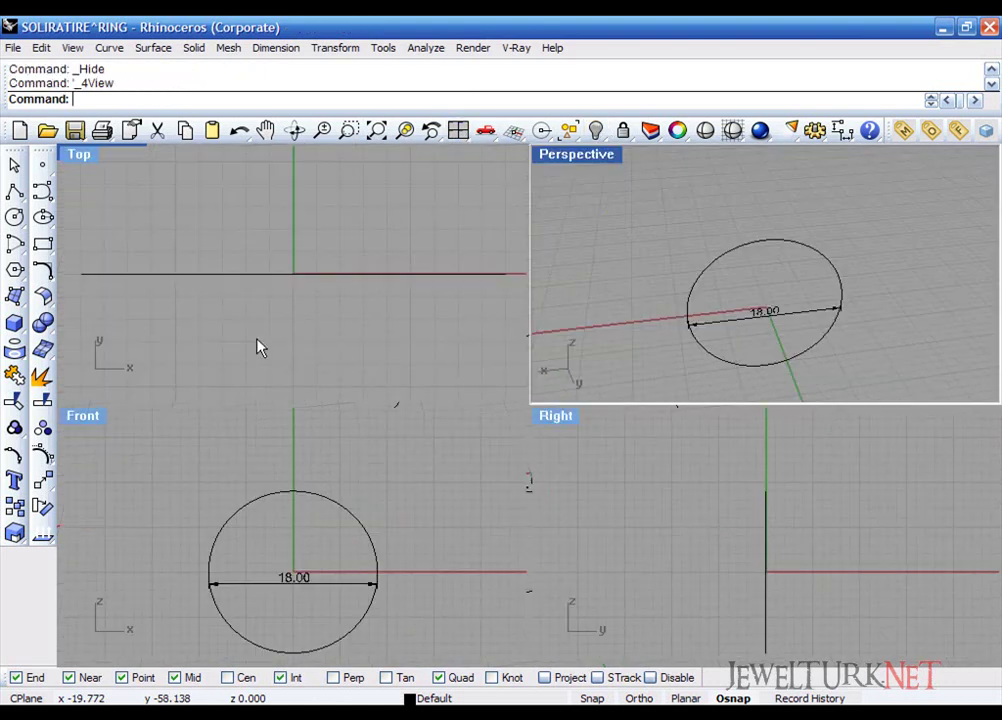
{"action": "double_click", "coordinate": [94, 416]}
{"action": "left_click", "coordinate": [14, 190]}
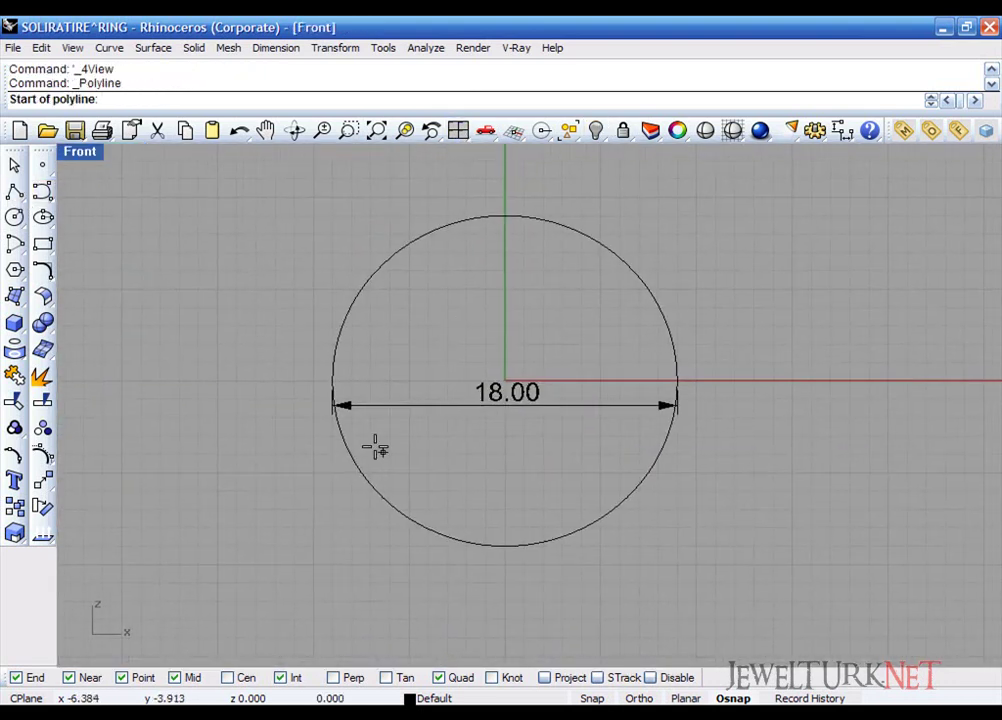
{"action": "left_click", "coordinate": [507, 546]}
{"action": "type", "text": "1.6"}
{"action": "key", "text": "Return"}
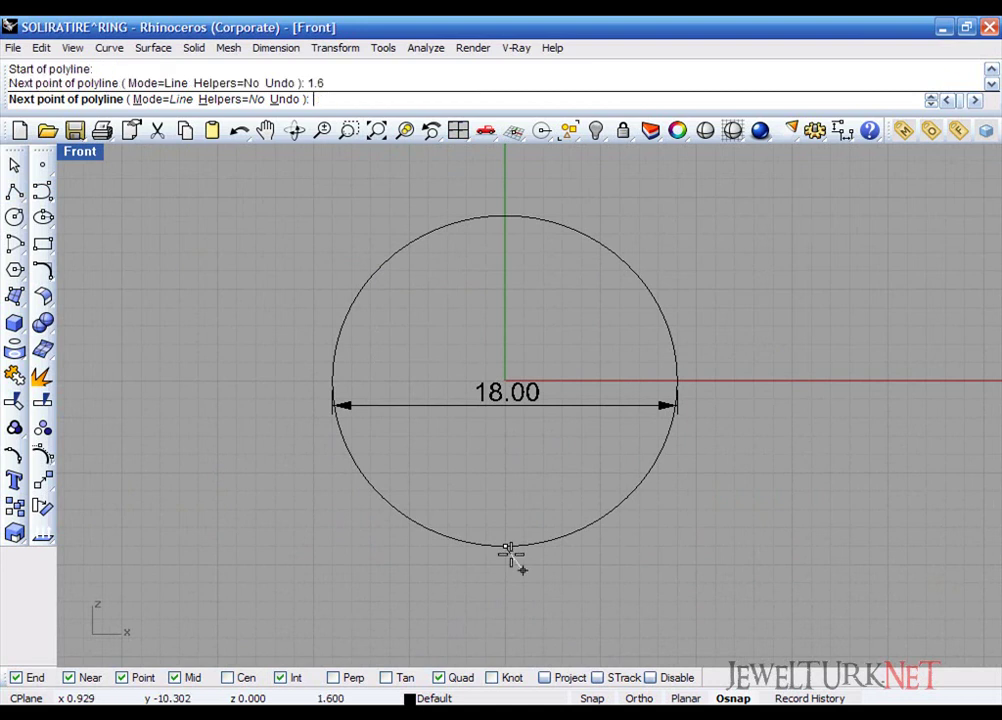
{"action": "key", "text": "Return"}
Step: Draw a 1.7 mm horizontal line outward from the finger circle's left quadrant
{"action": "scroll", "coordinate": [335, 389], "scroll_direction": "up", "scroll_amount": 3}
{"action": "key", "text": "Return"}
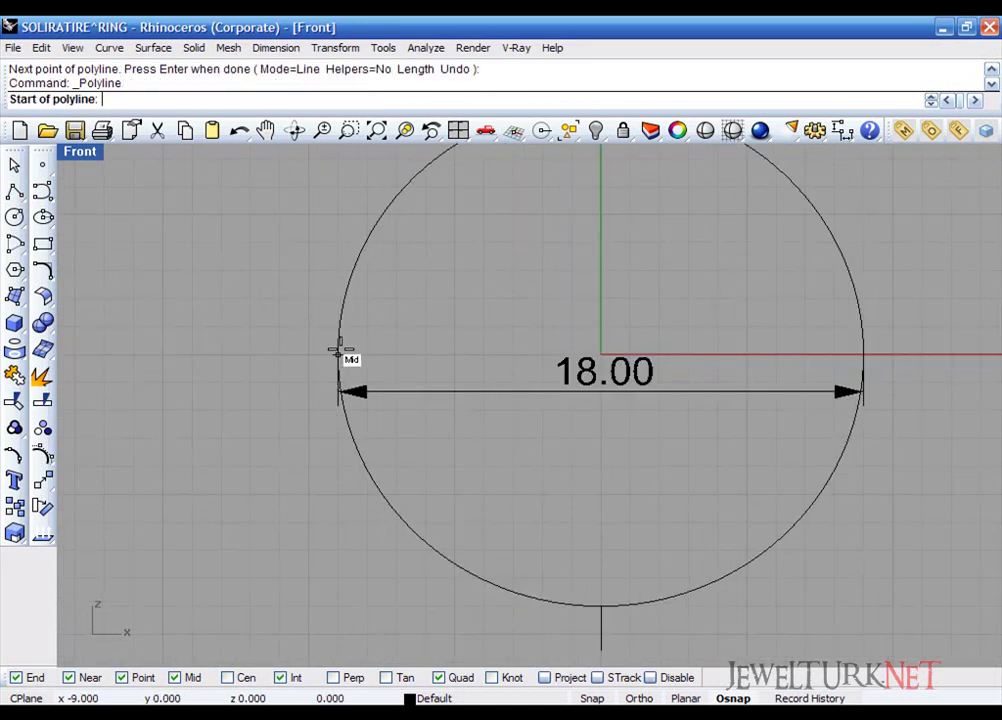
{"action": "left_click", "coordinate": [339, 349]}
{"action": "type", "text": "1.7"}
{"action": "key", "text": "Return"}
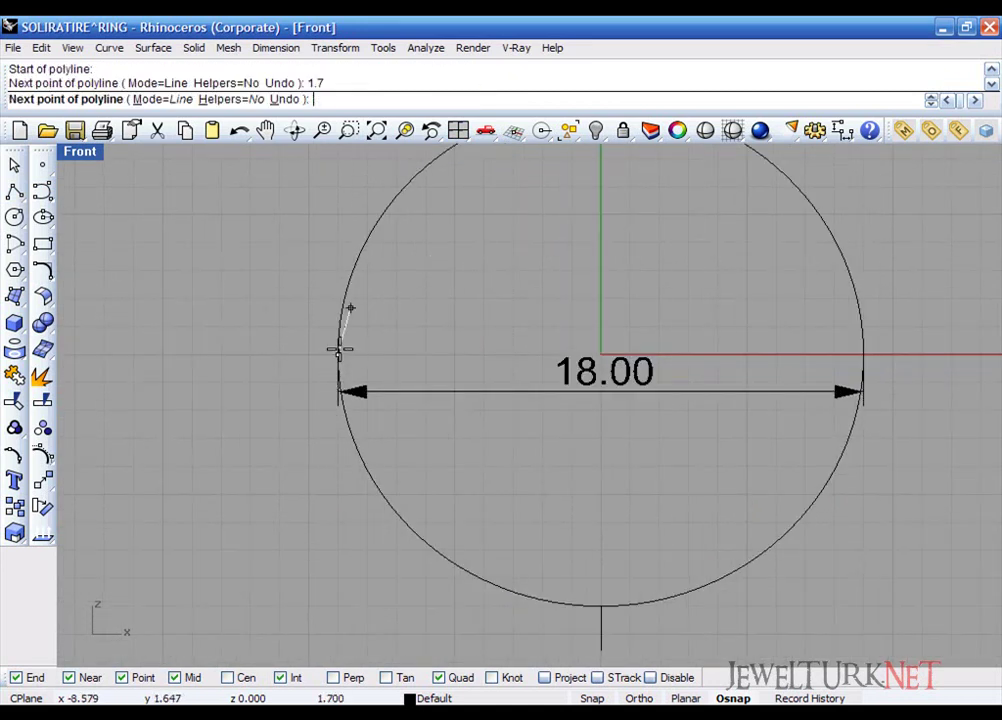
{"action": "left_click", "coordinate": [289, 354]}
{"action": "key", "text": "Return"}
Step: Offset the finger circle outward by 4.5 mm
{"action": "right_click_drag", "start_coordinate": [298, 189], "coordinate": [240, 335]}
{"action": "left_click", "coordinate": [315, 367]}
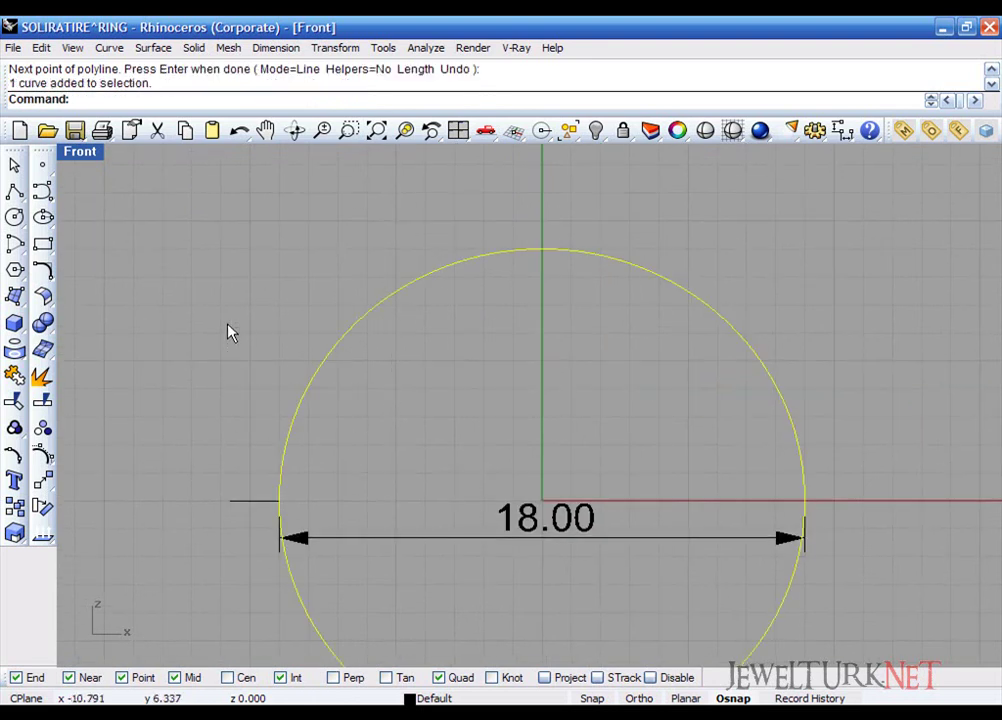
{"action": "type", "text": "Offset"}
{"action": "key", "text": "Return"}
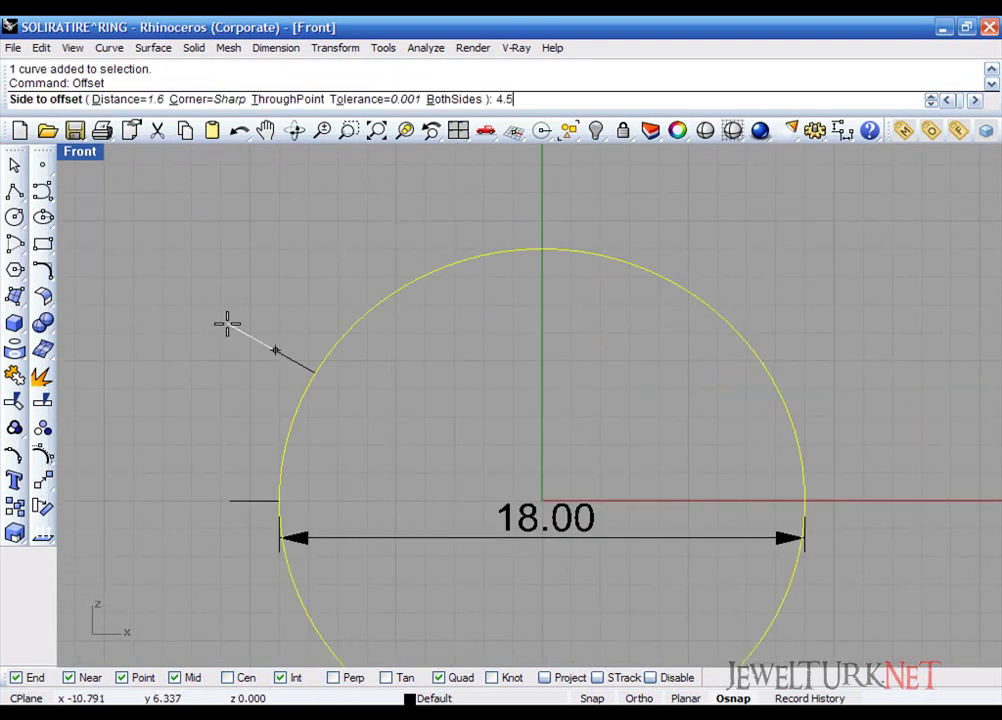
{"action": "type", "text": "4.5"}
{"action": "key", "text": "Return"}
{"action": "left_click", "coordinate": [396, 240]}
{"action": "scroll", "coordinate": [400, 320], "scroll_direction": "down", "scroll_amount": 2}
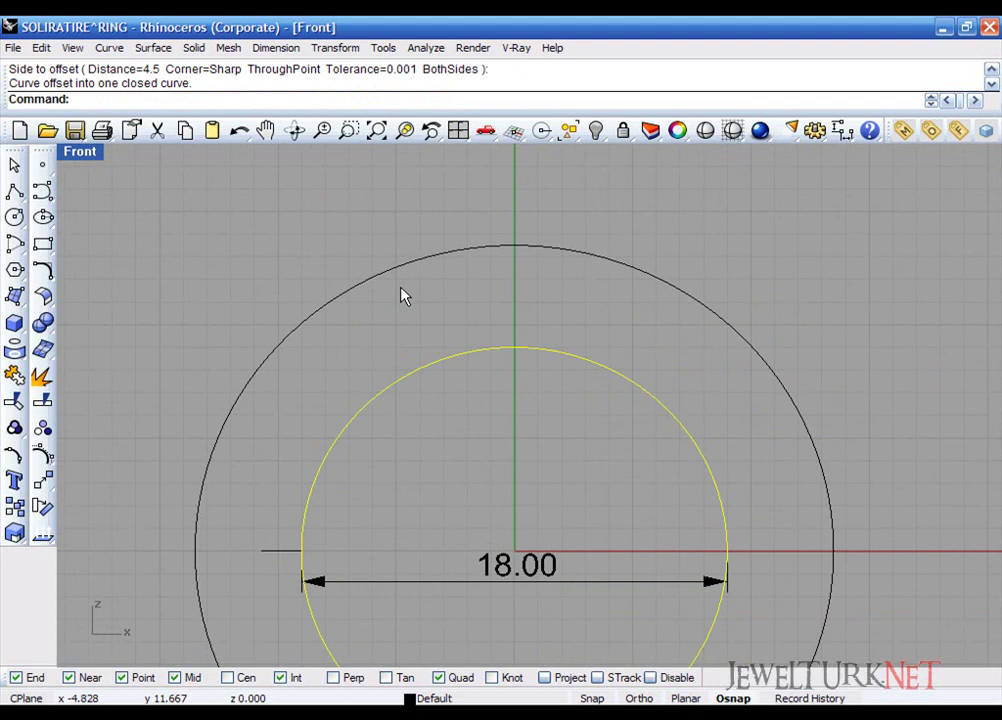
Step: Show the hidden prong setting and gemstone again above the finger circle
{"action": "right_click_drag", "start_coordinate": [401, 288], "coordinate": [377, 349]}
{"action": "right_click", "coordinate": [598, 133]}
{"action": "scroll", "coordinate": [497, 295], "scroll_direction": "up", "scroll_amount": 6}
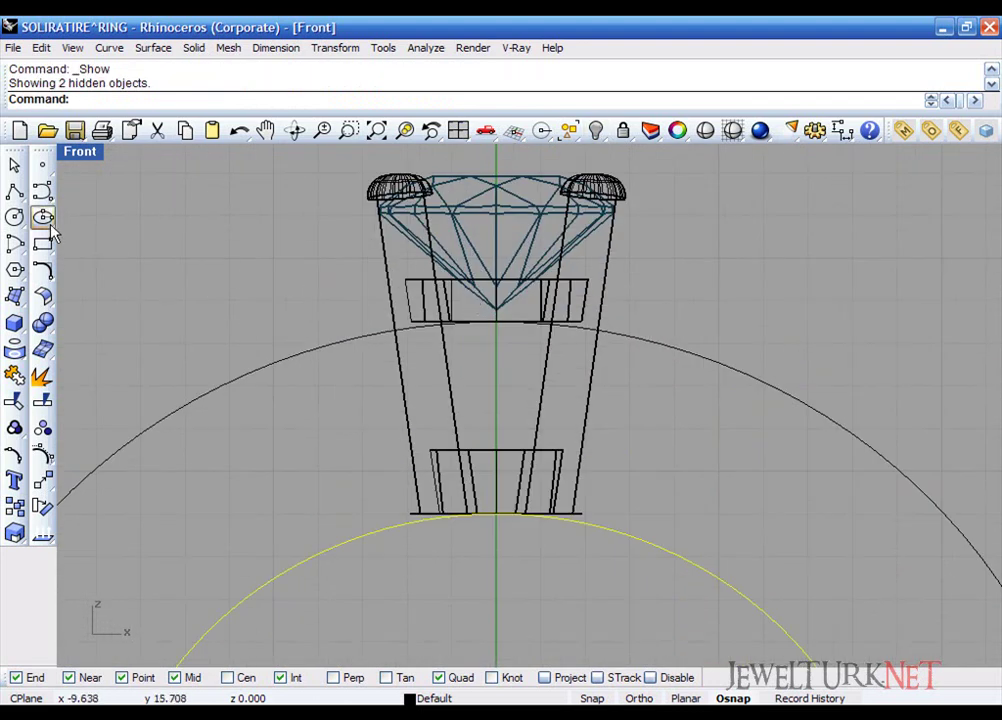
Step: Draw a line from the offset circle, just inside the left prong's outer edge, to the origin
{"action": "left_click", "coordinate": [14, 190]}
{"action": "scroll", "coordinate": [390, 336], "scroll_direction": "up", "scroll_amount": 5}
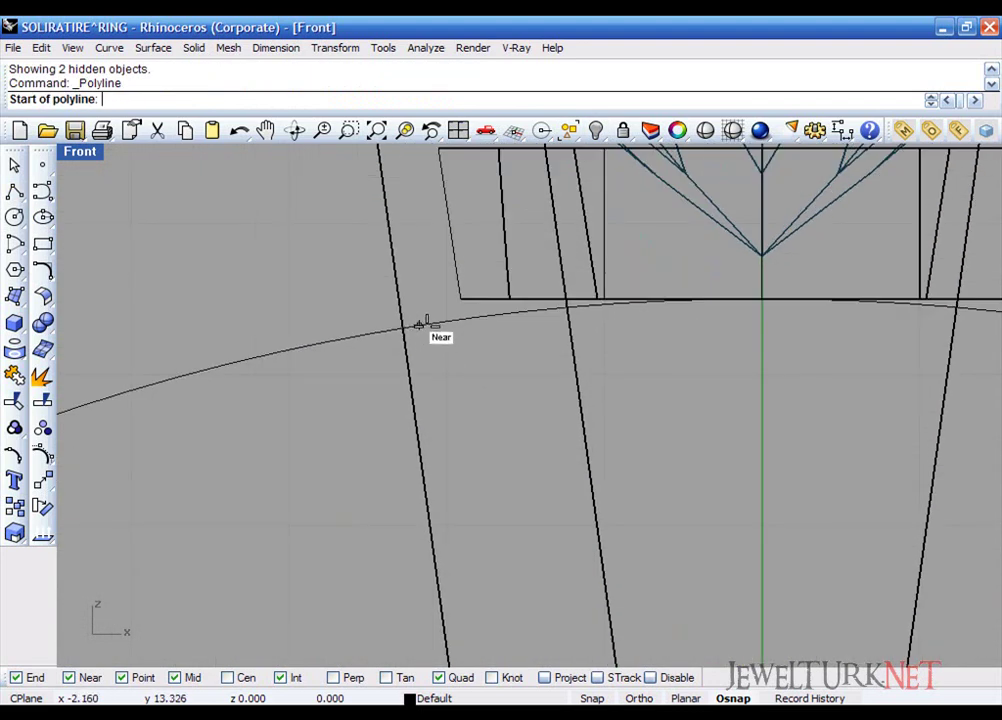
{"action": "scroll", "coordinate": [420, 325], "scroll_direction": "up", "scroll_amount": 2}
{"action": "left_click", "coordinate": [423, 322]}
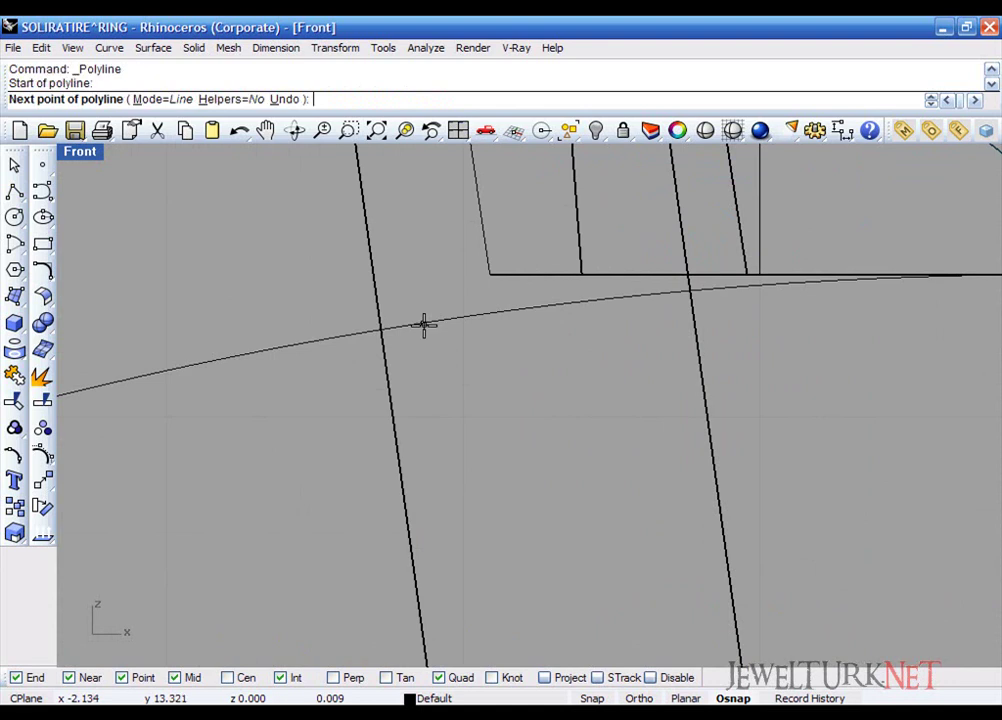
{"action": "type", "text": "0"}
{"action": "key", "text": "Return"}
{"action": "key", "text": "Return"}
{"action": "scroll", "coordinate": [456, 338], "scroll_direction": "down", "scroll_amount": 3}
Step: Mirror the slanted line across the vertical centre axis, keeping the original
{"action": "left_click", "coordinate": [449, 354]}
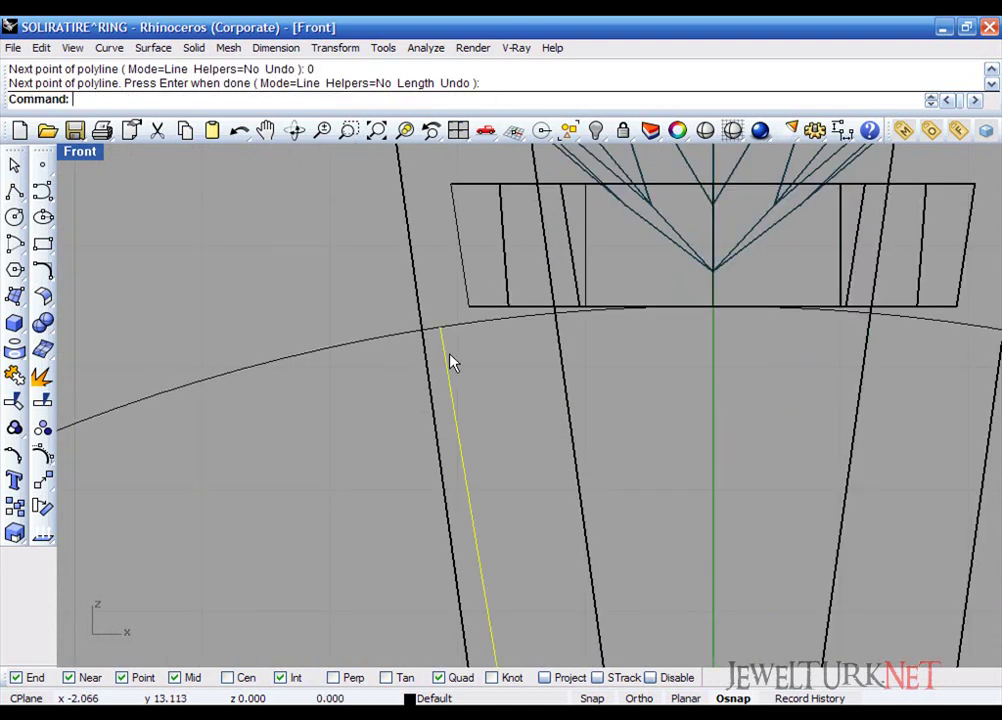
{"action": "scroll", "coordinate": [280, 447], "scroll_direction": "down", "scroll_amount": 8}
{"action": "right_click_drag", "start_coordinate": [318, 460], "coordinate": [373, 324]}
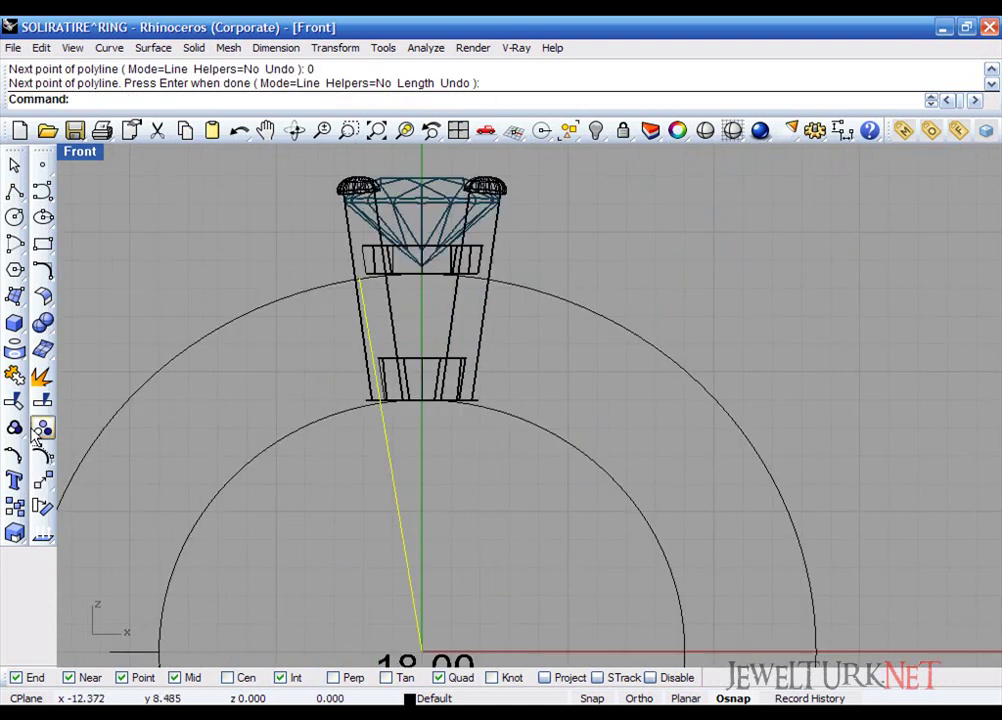
{"action": "left_click", "coordinate": [40, 479]}
{"action": "left_click", "coordinate": [215, 514]}
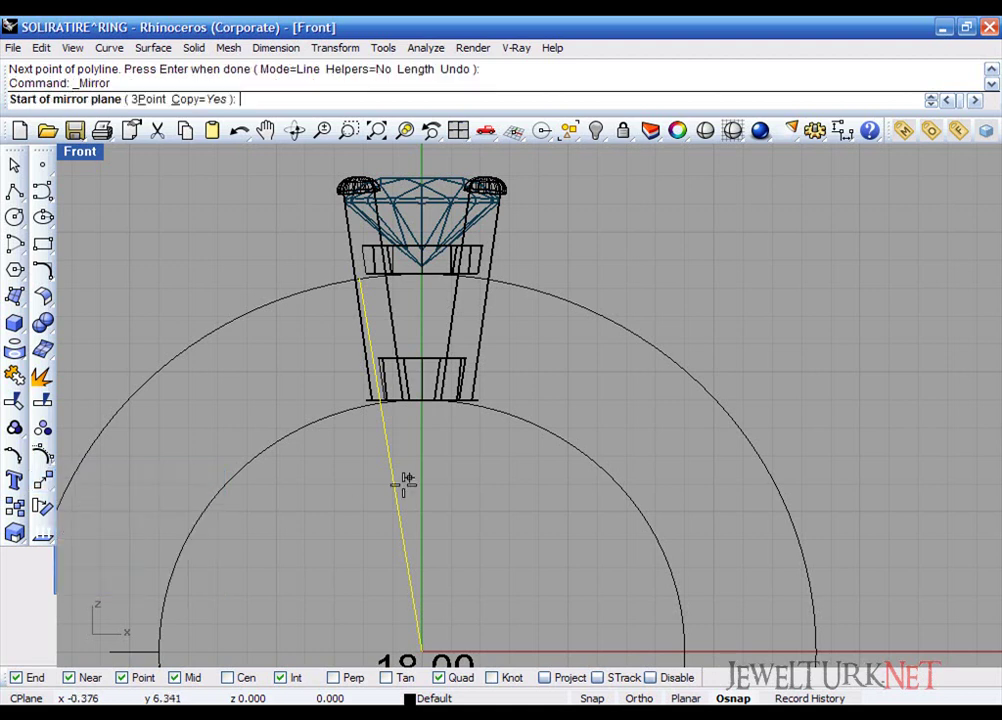
{"action": "left_click", "coordinate": [420, 395]}
{"action": "left_click", "coordinate": [421, 359]}
Step: Hide the prong setting and gemstone, and delete the 4.5 mm offset circle
{"action": "left_click_drag", "start_coordinate": [518, 207], "coordinate": [335, 175]}
{"action": "left_click", "coordinate": [596, 131]}
{"action": "right_click_drag", "start_coordinate": [344, 377], "coordinate": [393, 344]}
{"action": "scroll", "coordinate": [393, 344], "scroll_direction": "down", "scroll_amount": 4}
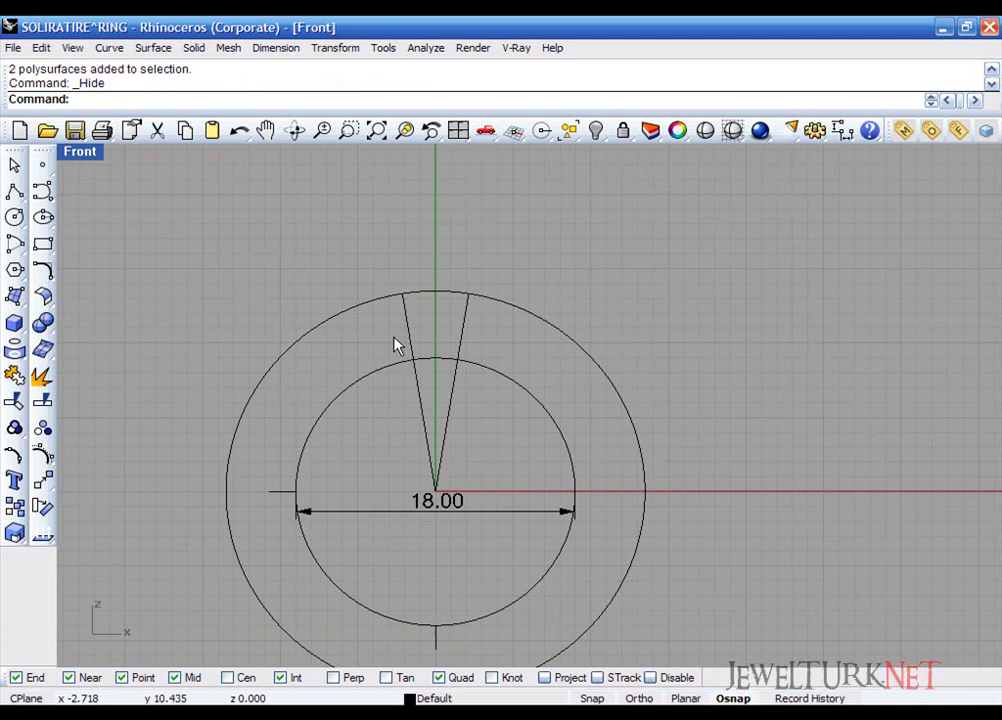
{"action": "left_click", "coordinate": [387, 306]}
{"action": "key", "text": "Delete"}
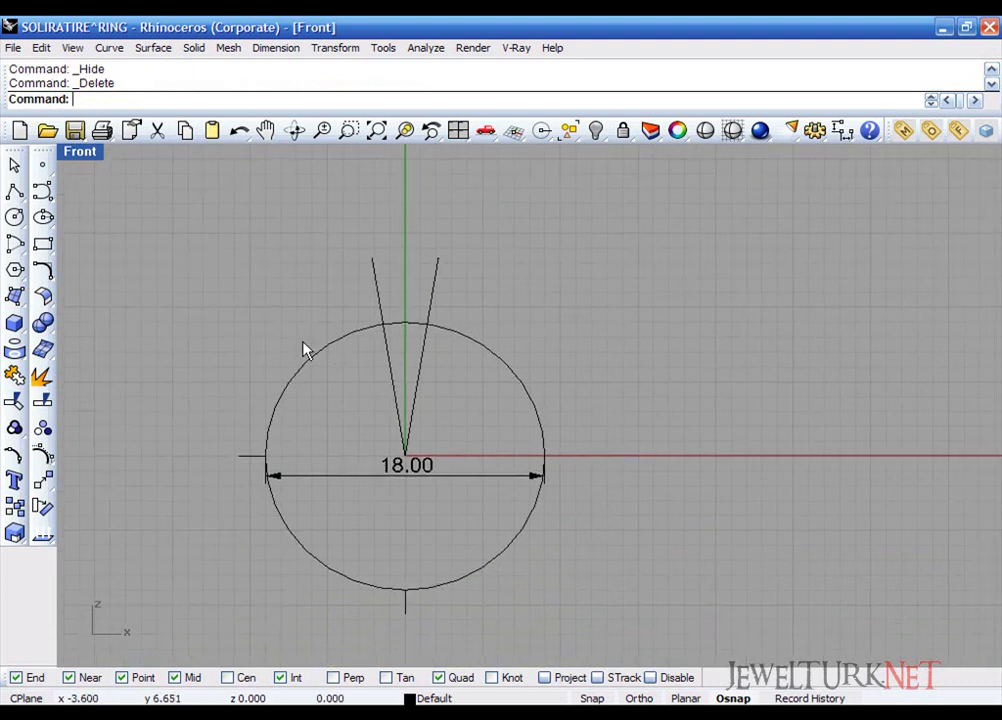
Step: Draw an outward-bulging arc from the left slanted line's upper end to the outer end of the 1.7 mm line
{"action": "left_click", "coordinate": [14, 243]}
{"action": "left_click", "coordinate": [70, 263]}
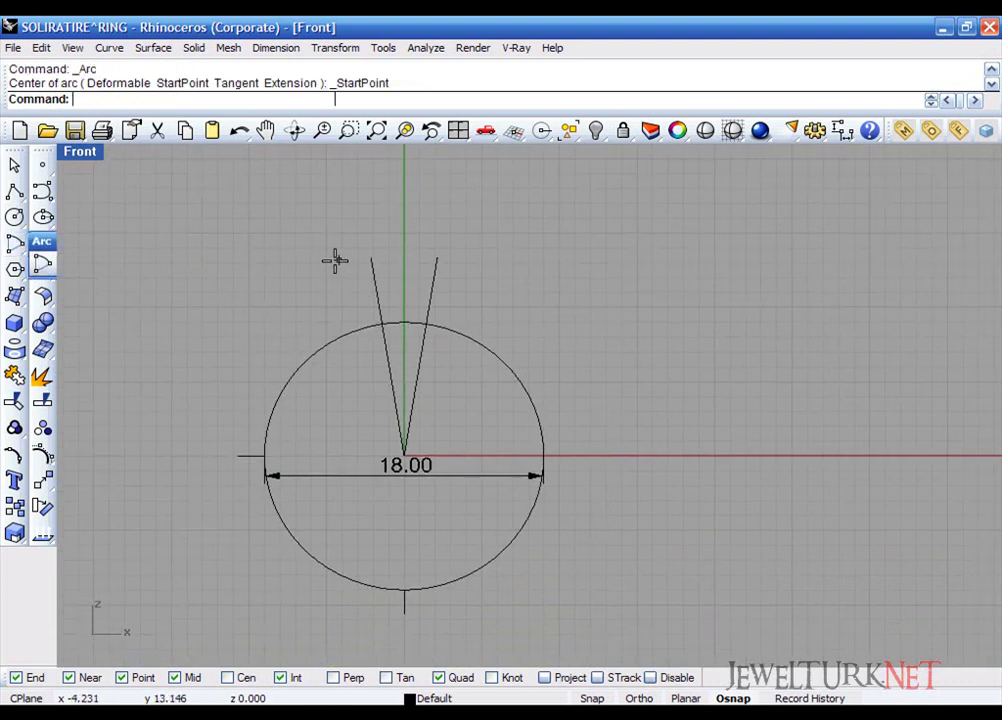
{"action": "left_click", "coordinate": [366, 260]}
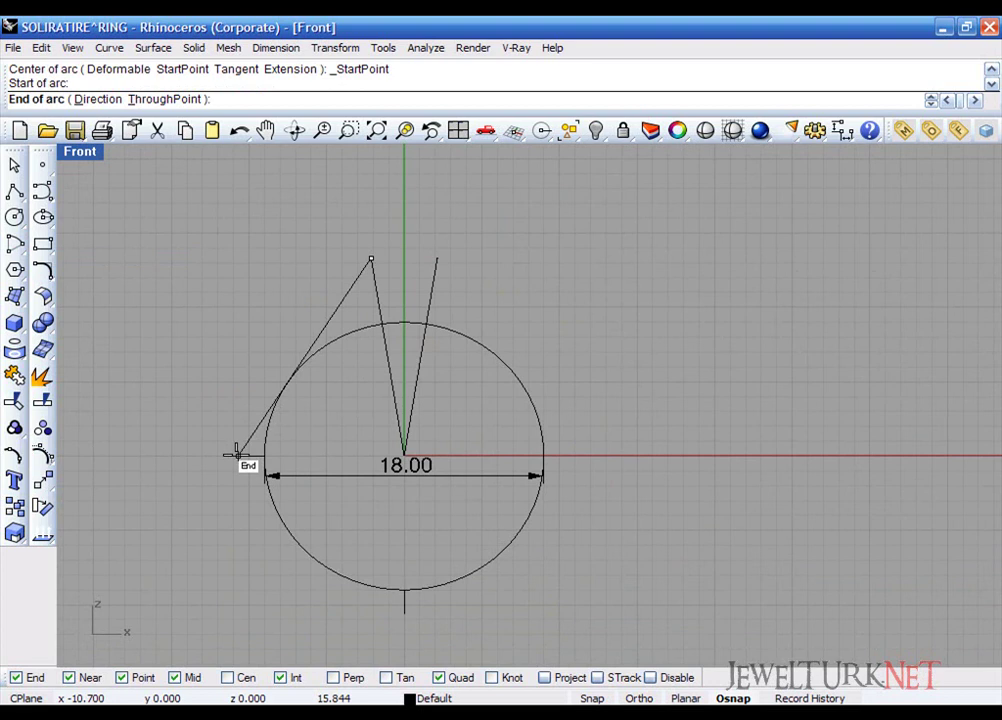
{"action": "left_click", "coordinate": [237, 455]}
{"action": "scroll", "coordinate": [253, 383], "scroll_direction": "up", "scroll_amount": 2}
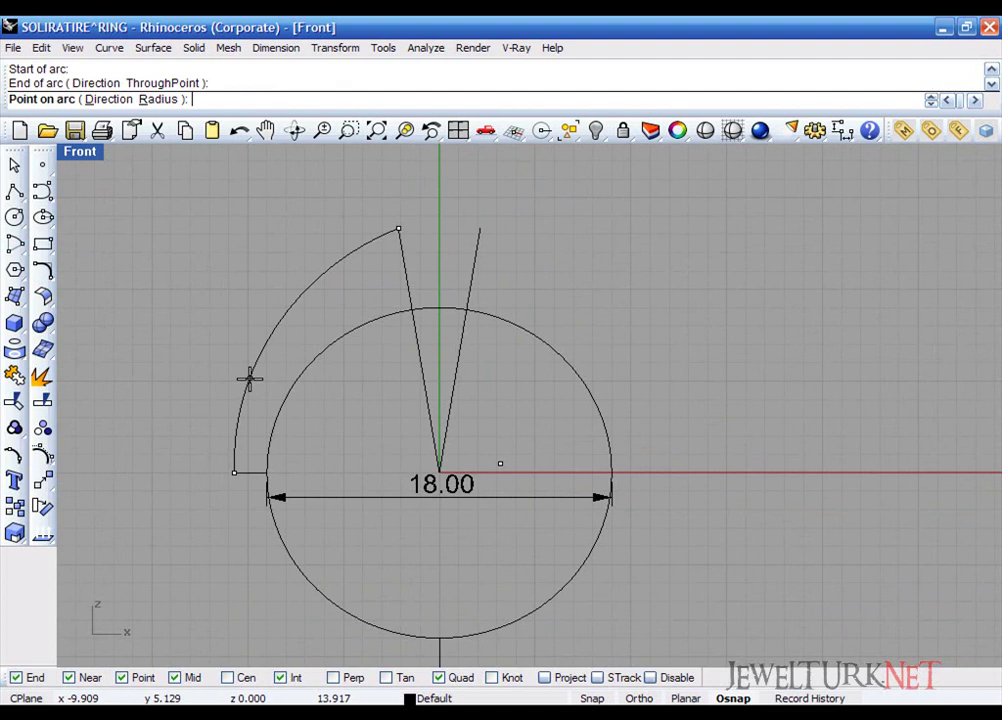
{"action": "left_click", "coordinate": [249, 379]}
{"action": "right_click_drag", "start_coordinate": [252, 436], "coordinate": [252, 365]}
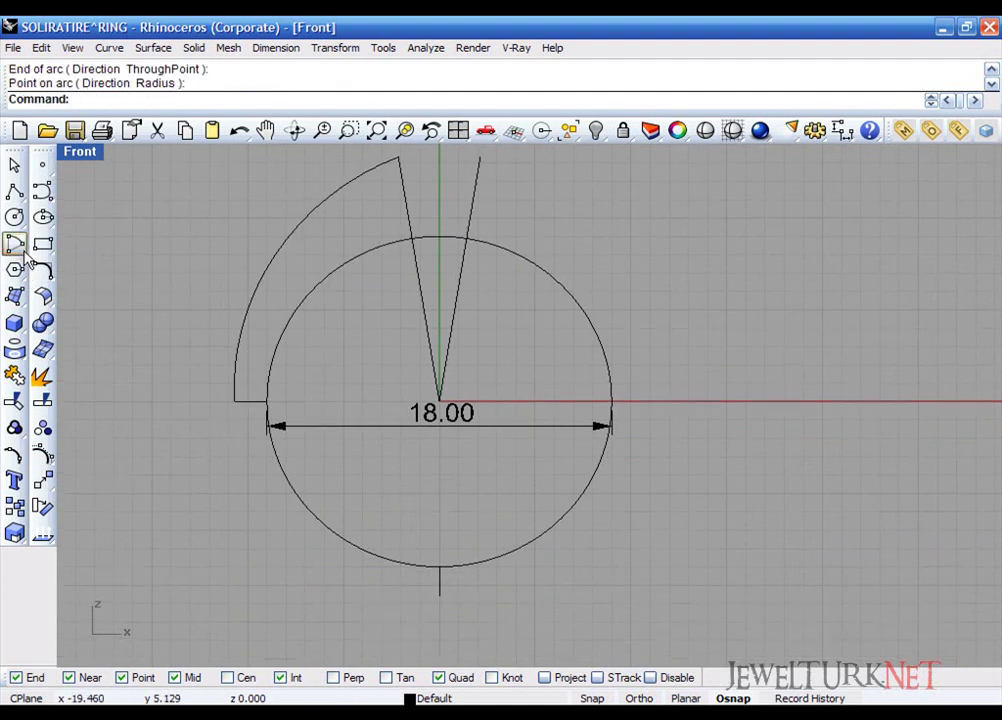
{"action": "left_click", "coordinate": [22, 250]}
{"action": "left_click", "coordinate": [80, 263]}
{"action": "left_click", "coordinate": [232, 402]}
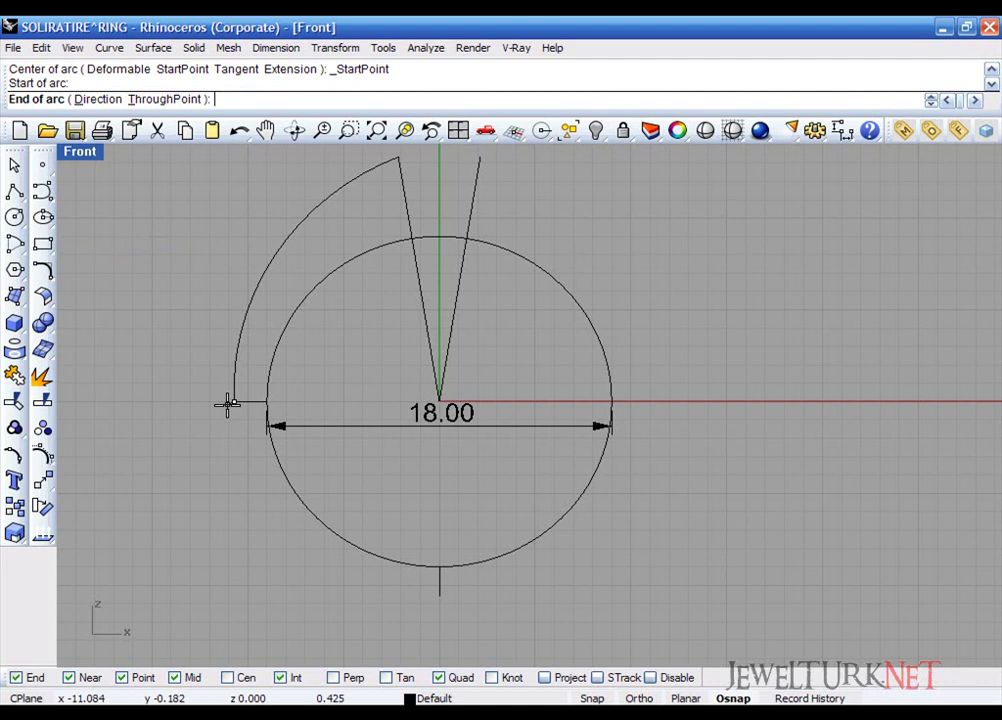
Step: Mirror the 1.7 mm line across the vertical centre axis and delete the 18.00 dimension
{"action": "left_click", "coordinate": [228, 403]}
{"action": "left_click", "coordinate": [42, 480]}
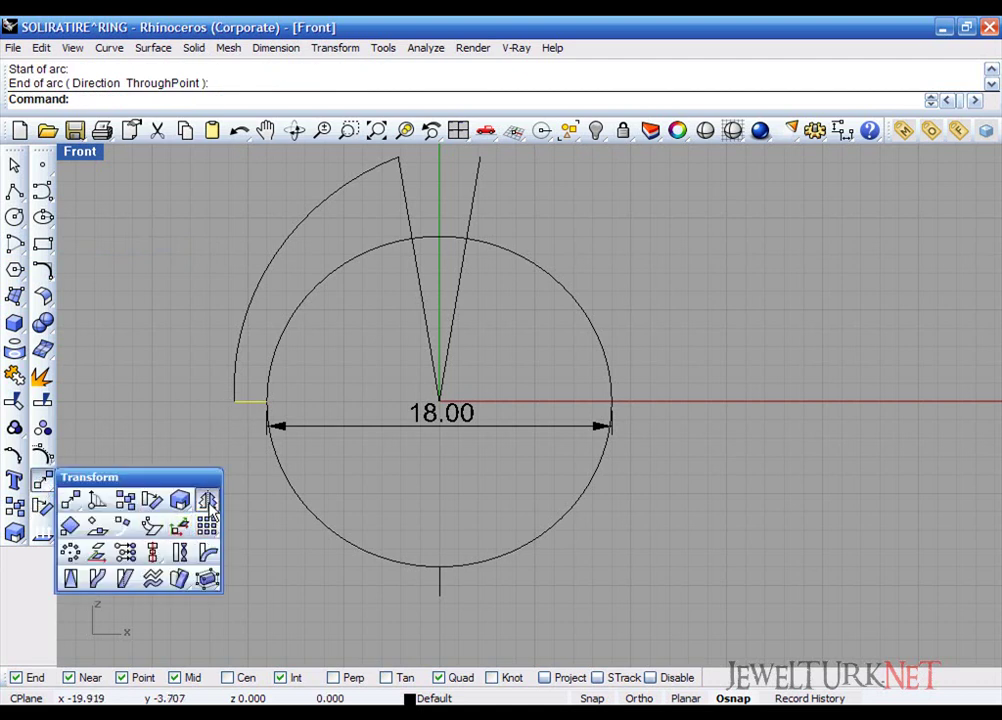
{"action": "left_click", "coordinate": [207, 500]}
{"action": "left_click", "coordinate": [439, 566]}
{"action": "left_click", "coordinate": [441, 506]}
{"action": "left_click", "coordinate": [449, 428]}
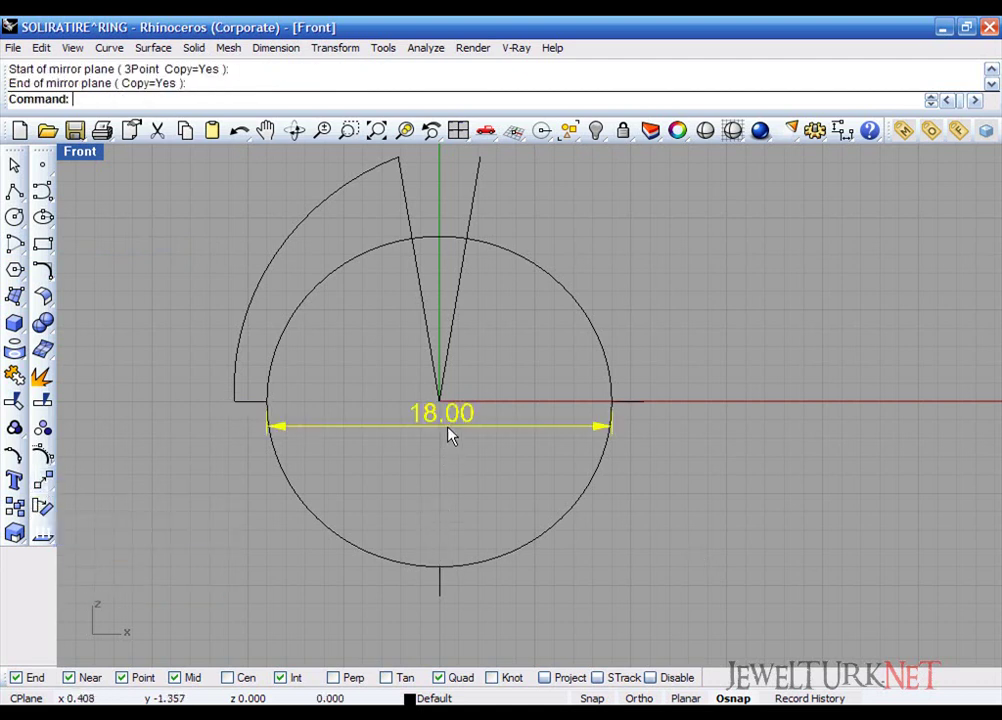
{"action": "key", "text": "Delete"}
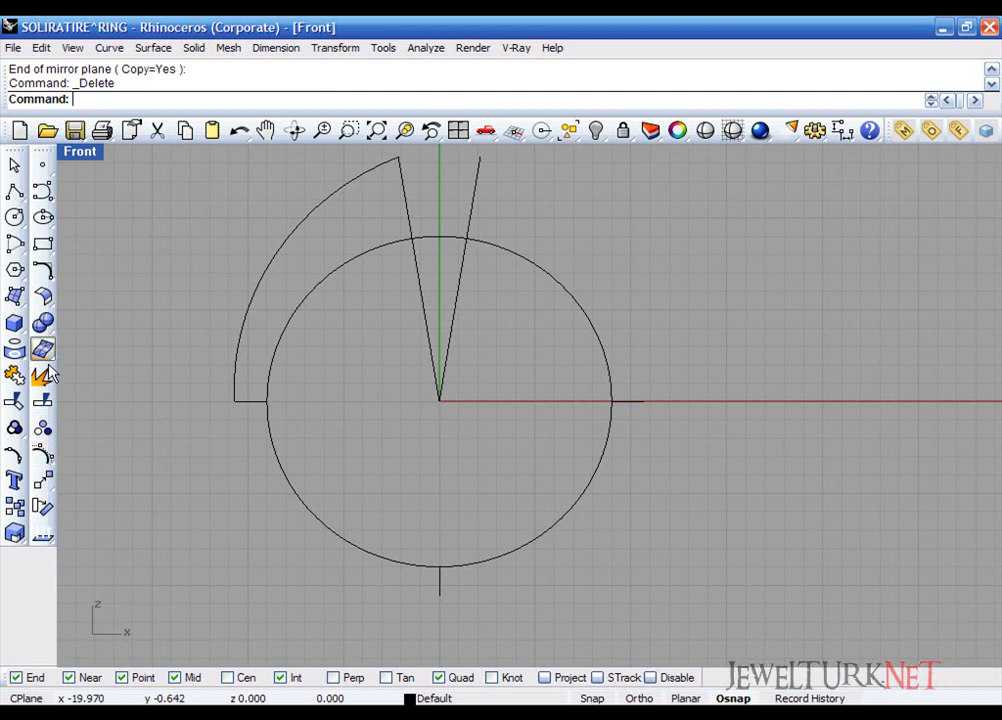
Step: Draw a lower arc between the outer ends of the two 1.7 mm lines, passing through the 1.6 mm line's lower end
{"action": "left_click", "coordinate": [14, 243]}
{"action": "left_click", "coordinate": [69, 262]}
{"action": "left_click", "coordinate": [234, 402]}
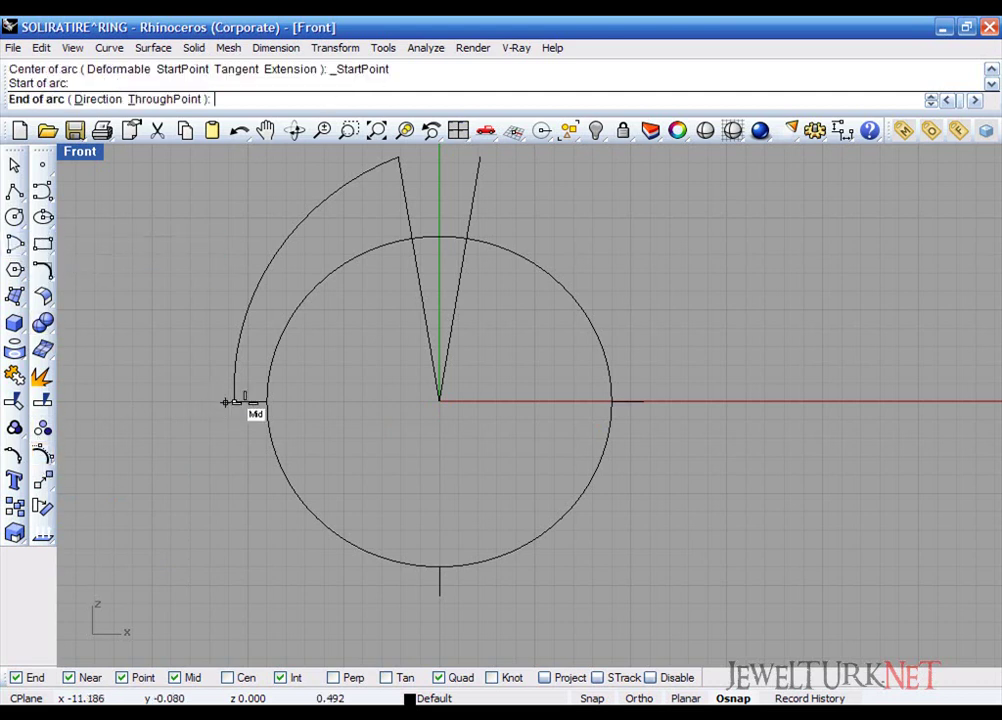
{"action": "left_click", "coordinate": [644, 402]}
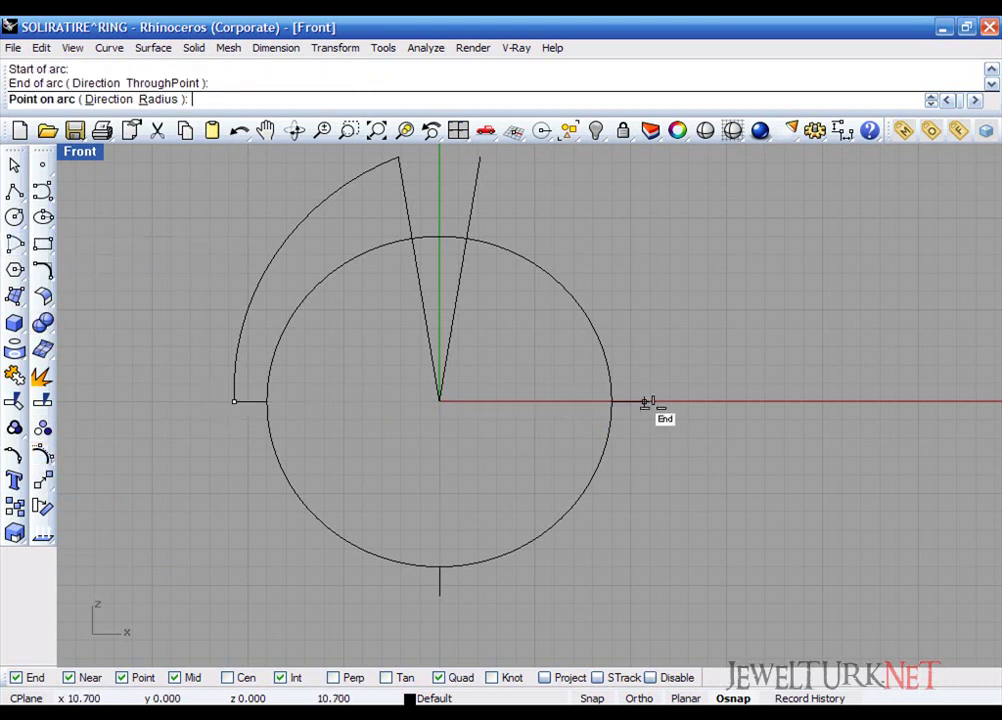
{"action": "left_click", "coordinate": [441, 594]}
{"action": "left_click", "coordinate": [384, 592]}
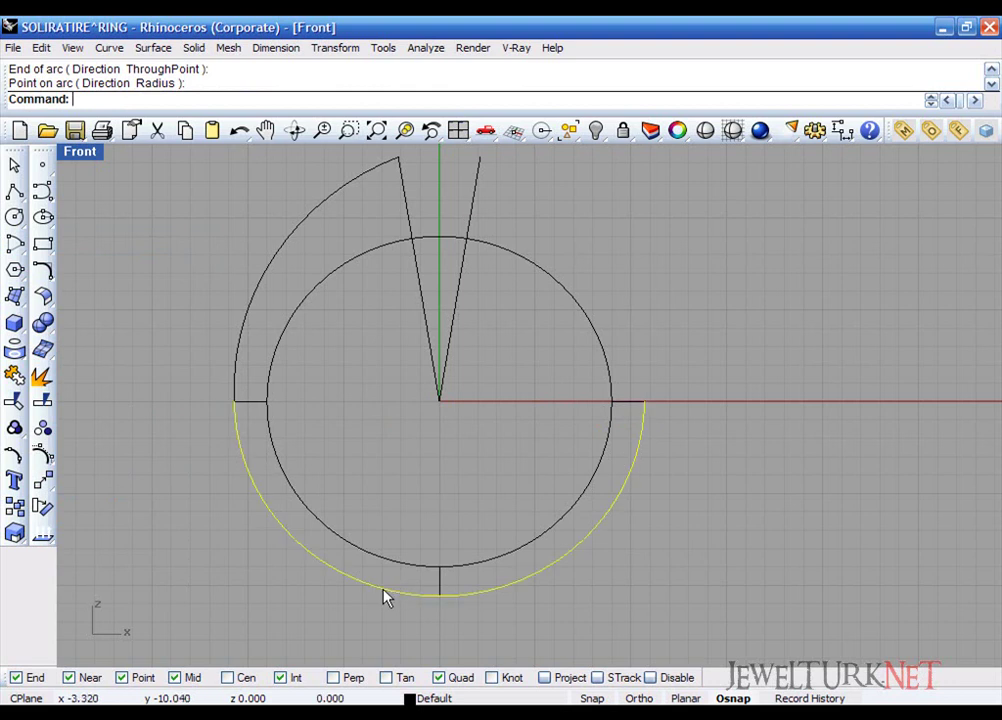
{"action": "left_click", "coordinate": [238, 386]}
{"action": "left_click", "coordinate": [255, 460]}
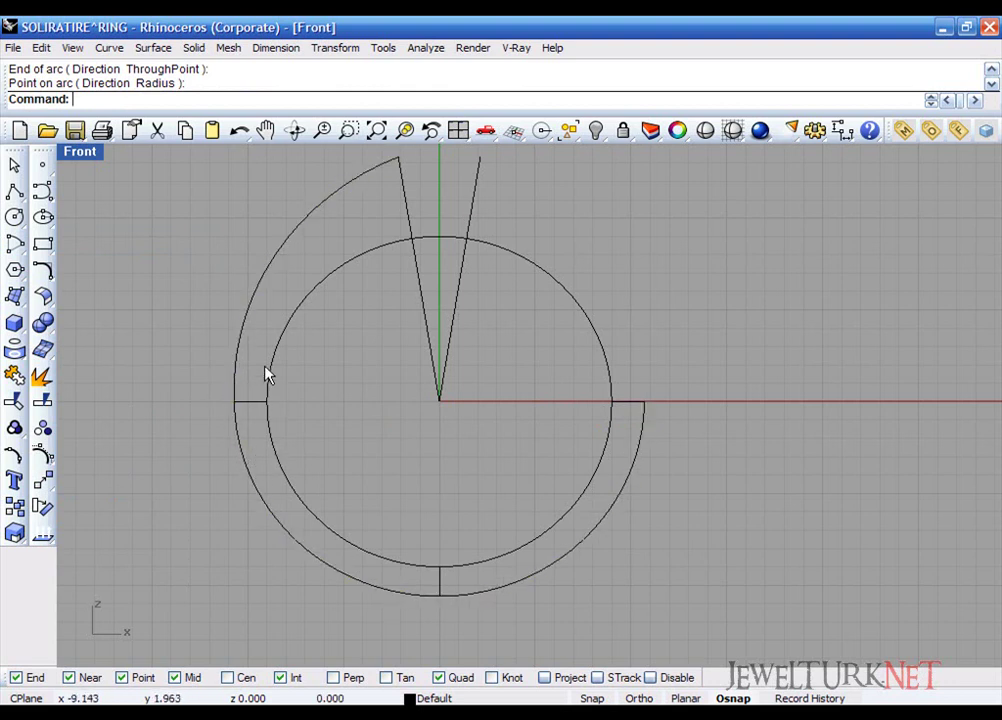
Step: Mirror the upper-left outer arc across the ring's vertical centre axis
{"action": "left_click", "coordinate": [241, 348]}
{"action": "left_click", "coordinate": [42, 480]}
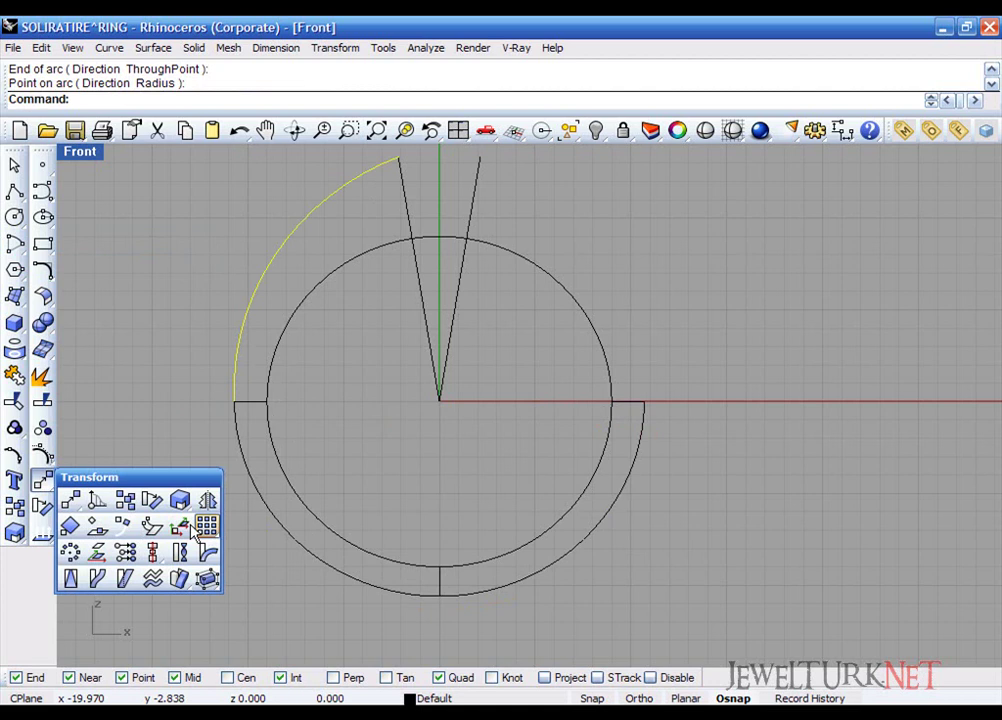
{"action": "left_click", "coordinate": [205, 530]}
{"action": "left_click", "coordinate": [439, 566]}
{"action": "left_click", "coordinate": [439, 499]}
Step: Split the finger circle with the two slanted lines and delete the short piece between them
{"action": "right_click_drag", "start_coordinate": [436, 403], "coordinate": [436, 456]}
{"action": "left_click", "coordinate": [341, 321]}
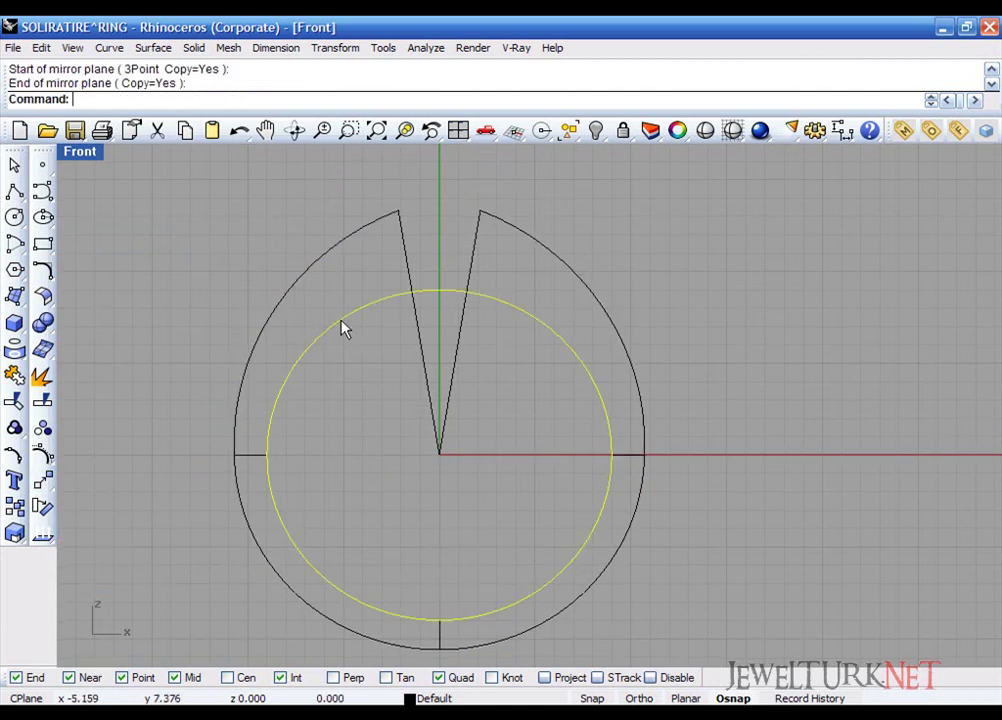
{"action": "left_click", "coordinate": [42, 400]}
{"action": "left_click_drag", "start_coordinate": [474, 388], "coordinate": [408, 428]}
{"action": "right_click", "coordinate": [465, 362]}
{"action": "key", "text": "Escape"}
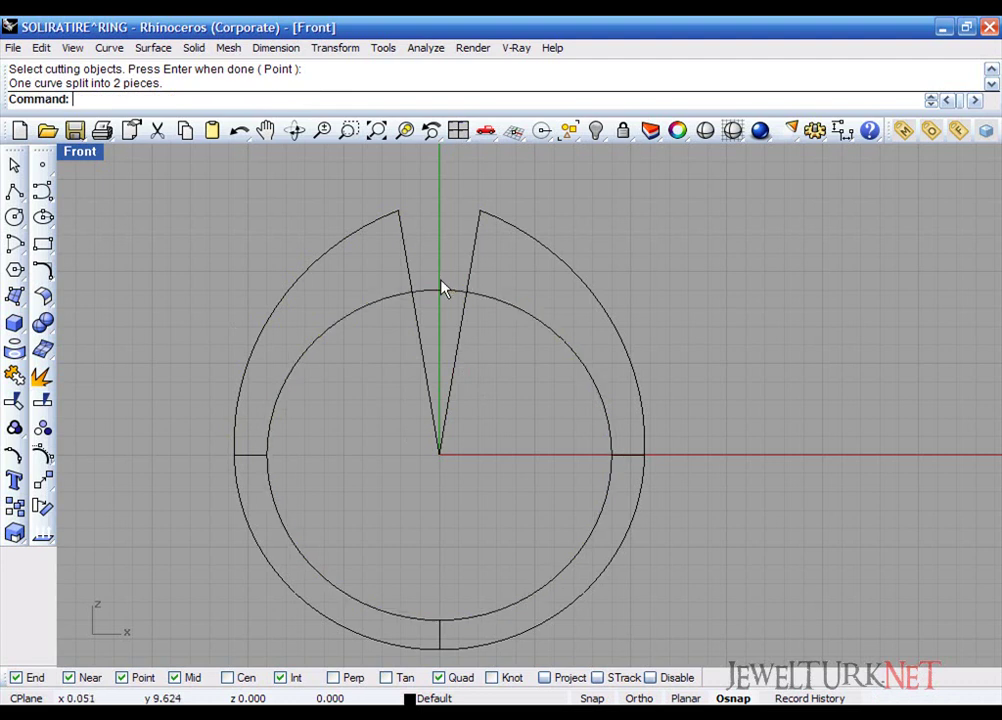
{"action": "left_click", "coordinate": [441, 293]}
{"action": "key", "text": "Delete"}
Step: Split the two slanted lines with the finger circle and delete their parts inside it
{"action": "left_click_drag", "start_coordinate": [495, 259], "coordinate": [344, 278]}
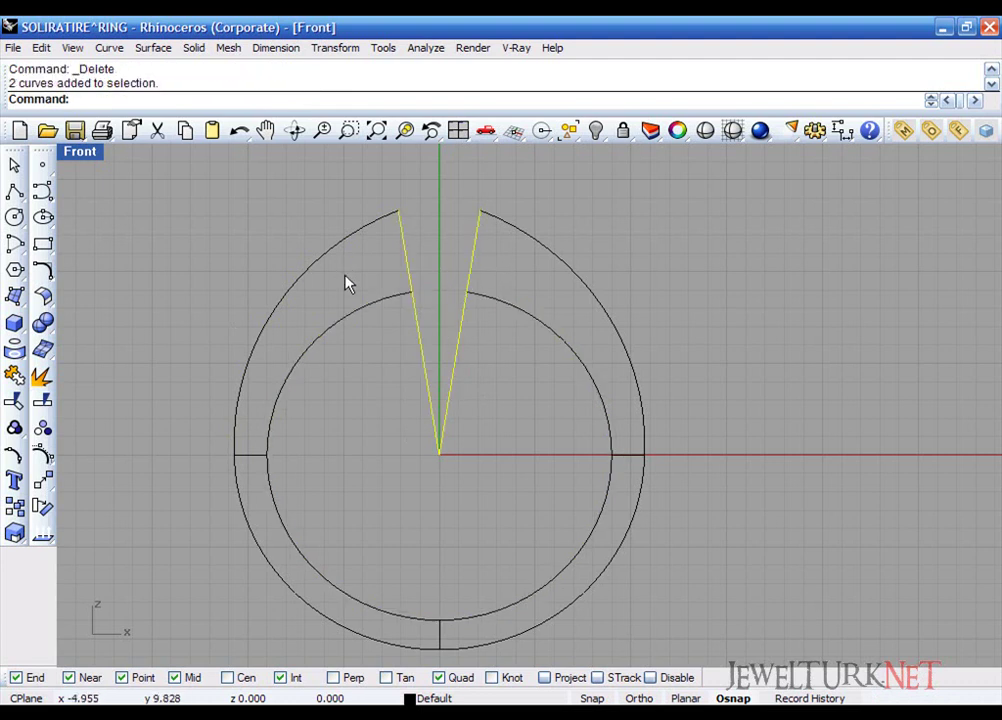
{"action": "left_click", "coordinate": [42, 401]}
{"action": "left_click", "coordinate": [329, 338]}
{"action": "key", "text": "Return"}
{"action": "left_click_drag", "start_coordinate": [500, 370], "coordinate": [395, 437]}
{"action": "key", "text": "Delete"}
Step: Join the two upper outer arcs and the lower arc into one open outer curve
{"action": "right_click_drag", "start_coordinate": [312, 486], "coordinate": [313, 432]}
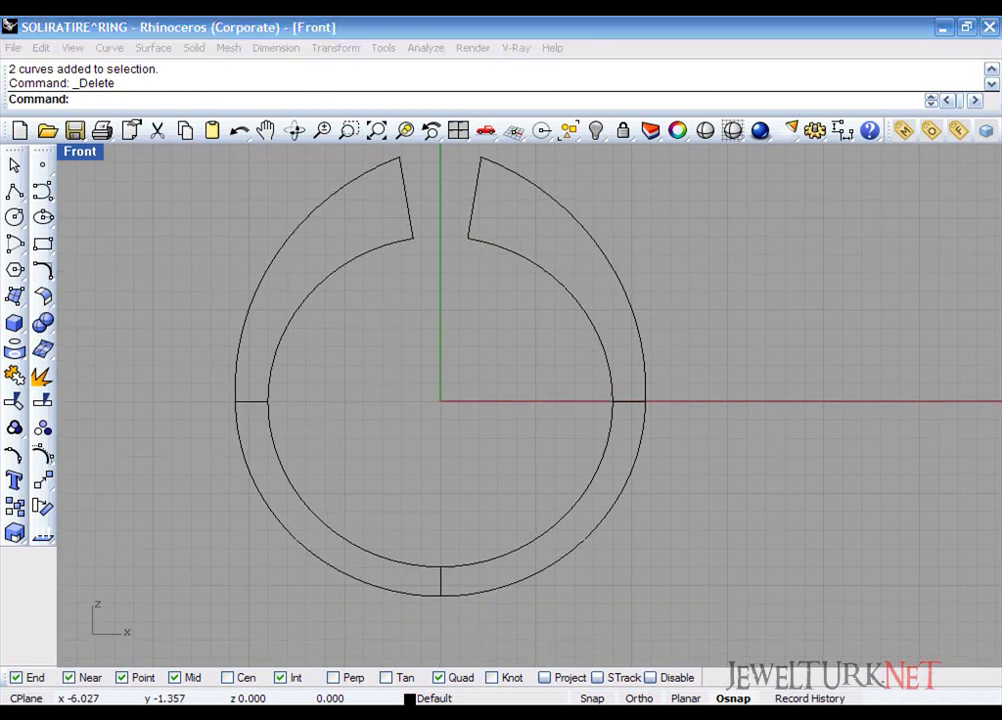
{"action": "right_click_drag", "start_coordinate": [173, 477], "coordinate": [190, 487]}
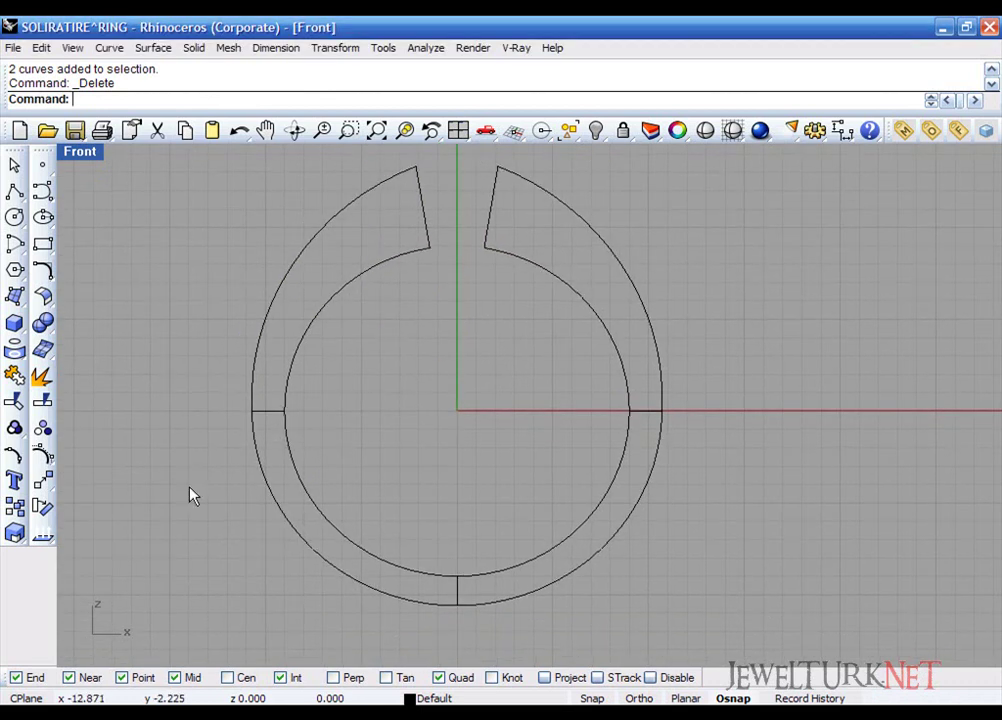
{"action": "left_click", "coordinate": [253, 376]}
{"action": "left_click", "coordinate": [447, 583], "text": "shift"}
{"action": "left_click", "coordinate": [660, 391], "text": "shift"}
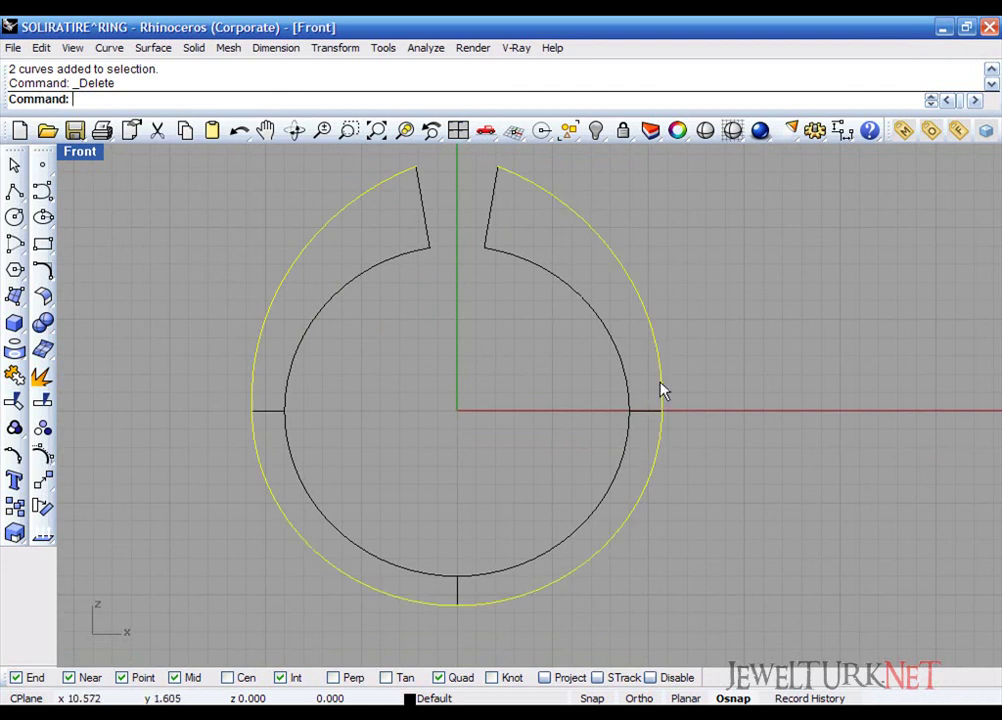
{"action": "left_click", "coordinate": [15, 375]}
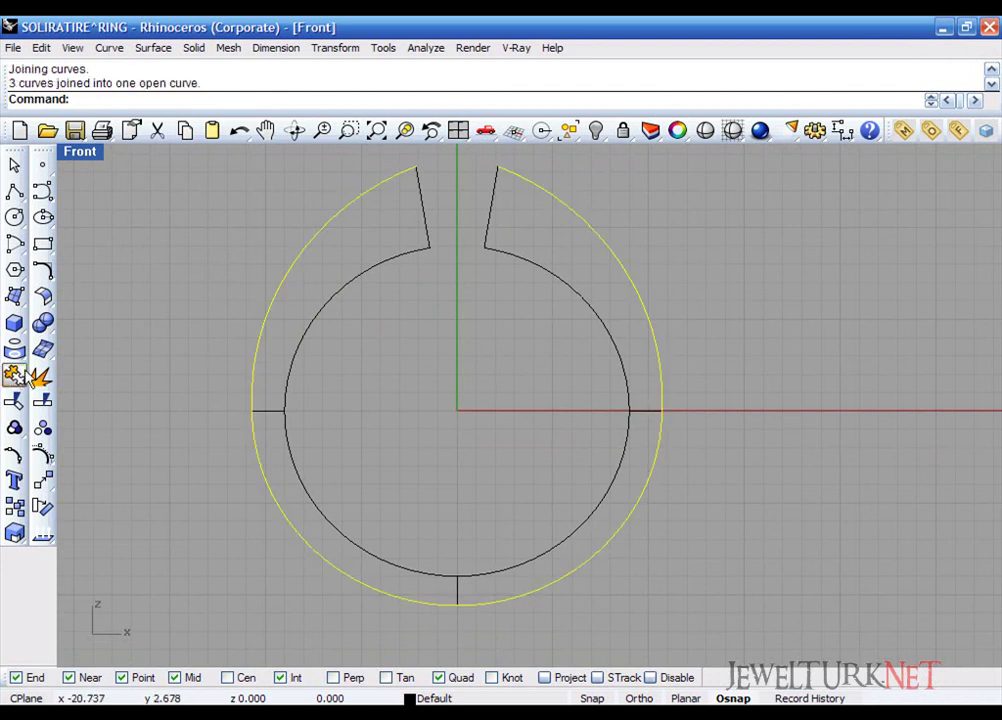
Step: Rebuild the joined outer curve with degree 3, deleting the input curve
{"action": "left_click", "coordinate": [43, 296]}
{"action": "left_click", "coordinate": [84, 378]}
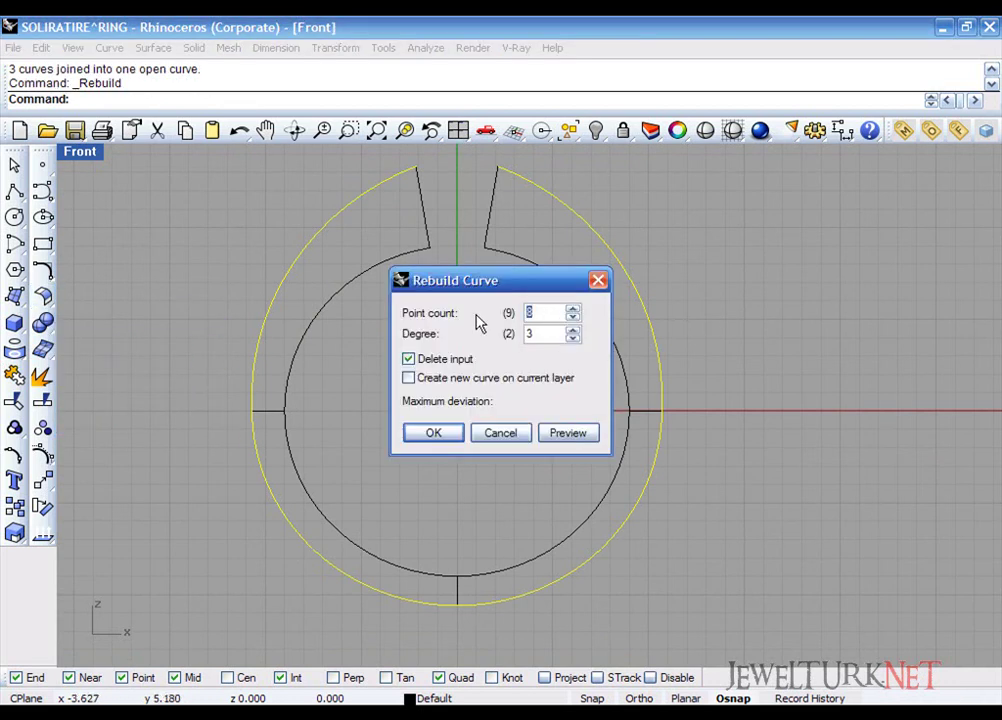
{"action": "left_click", "coordinate": [432, 438]}
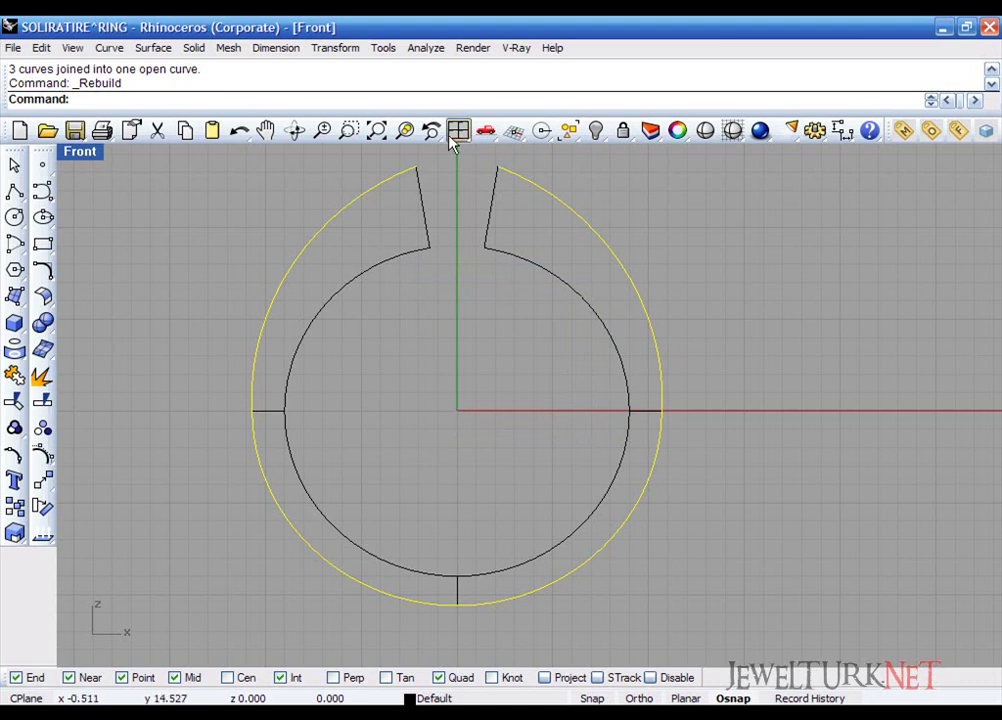
{"action": "key", "text": "Escape"}
Step: Join the inner arc, both slanted edges and the outer curve into one closed band profile
{"action": "left_click", "coordinate": [326, 306]}
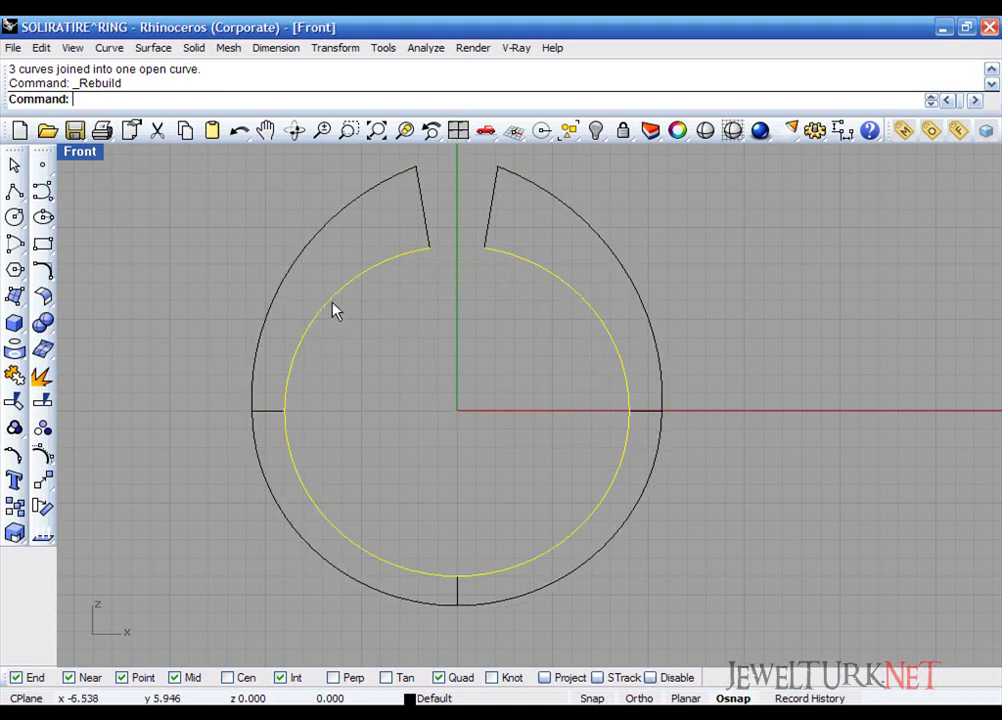
{"action": "left_click", "coordinate": [566, 212], "text": "shift"}
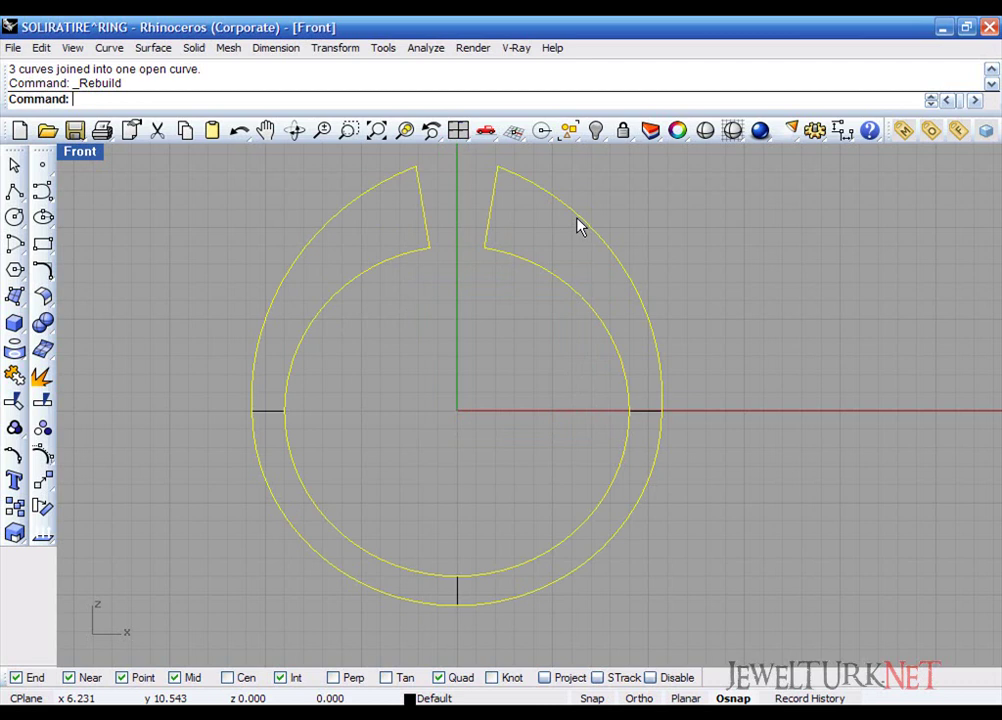
{"action": "left_click", "coordinate": [41, 375]}
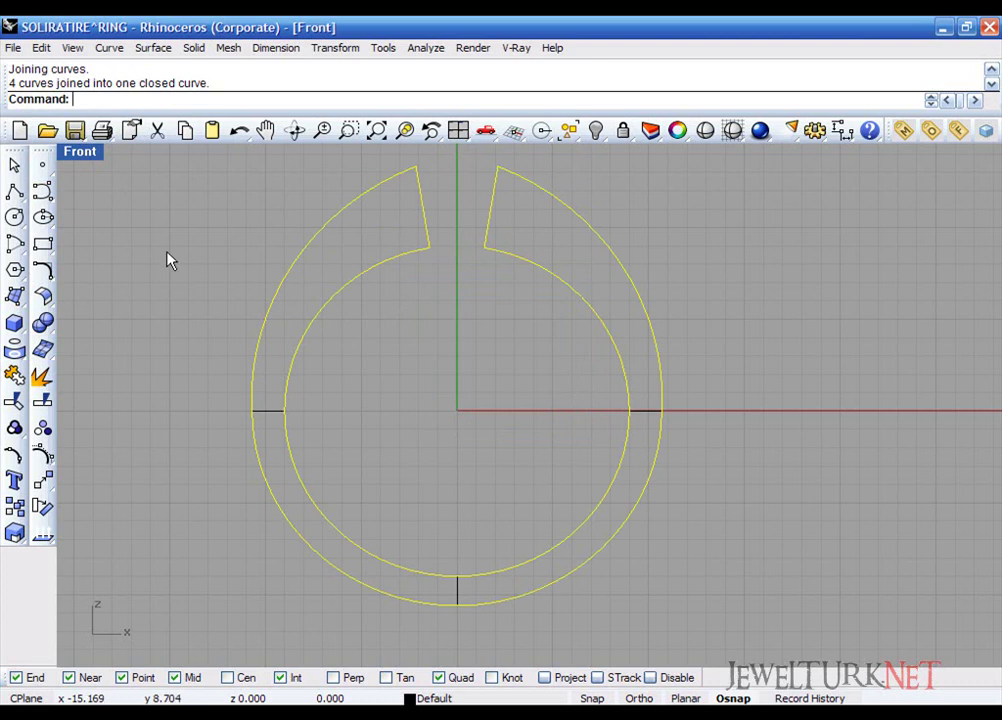
Step: Delete the short thickness guide lines at both sides and at the bottom of the band profile
{"action": "right_click_drag", "start_coordinate": [360, 311], "coordinate": [345, 306]}
{"action": "left_click", "coordinate": [256, 407]}
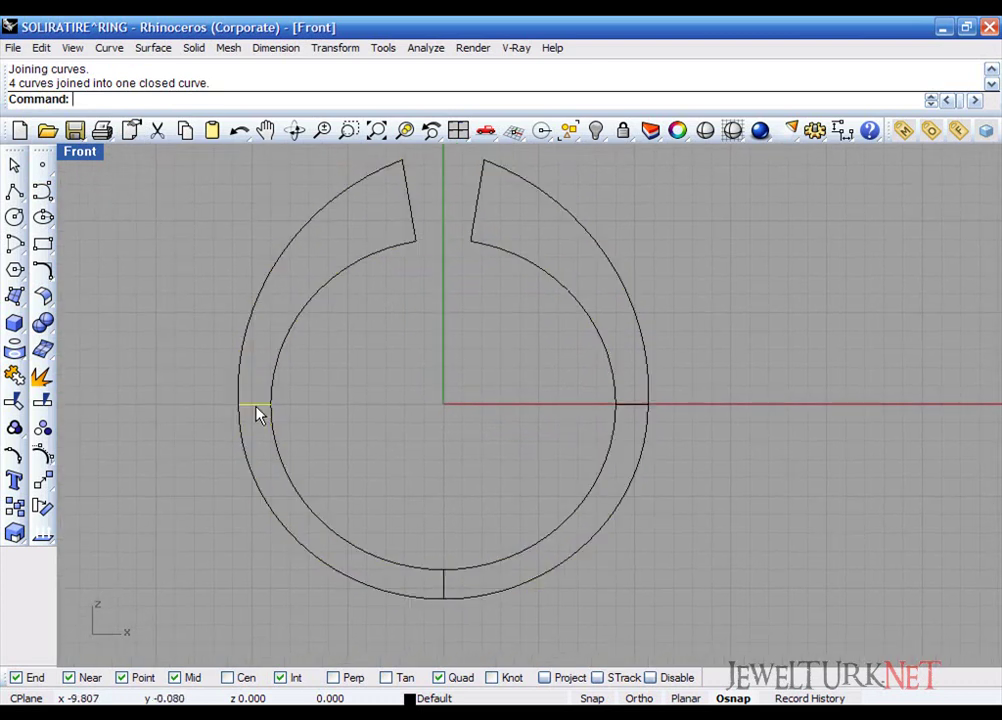
{"action": "key", "text": "Delete"}
{"action": "left_click", "coordinate": [442, 586]}
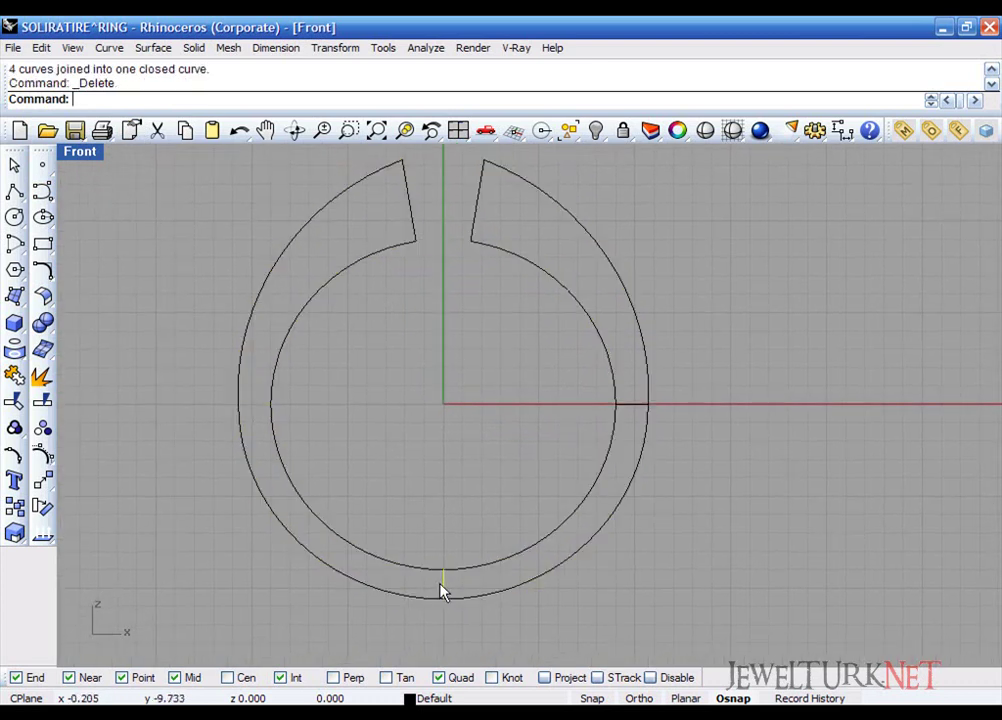
{"action": "key", "text": "Delete"}
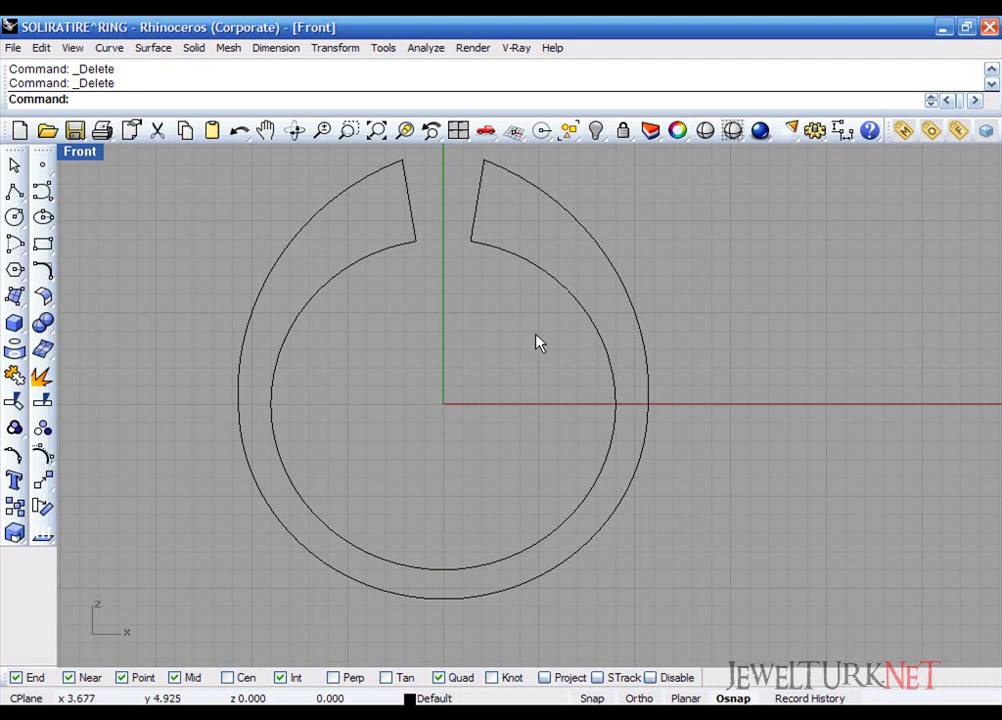
Step: Draw a straight line across the gap between the upper ends of the two slanted edges
{"action": "right_click_drag", "start_coordinate": [465, 262], "coordinate": [478, 286]}
{"action": "left_click", "coordinate": [12, 194]}
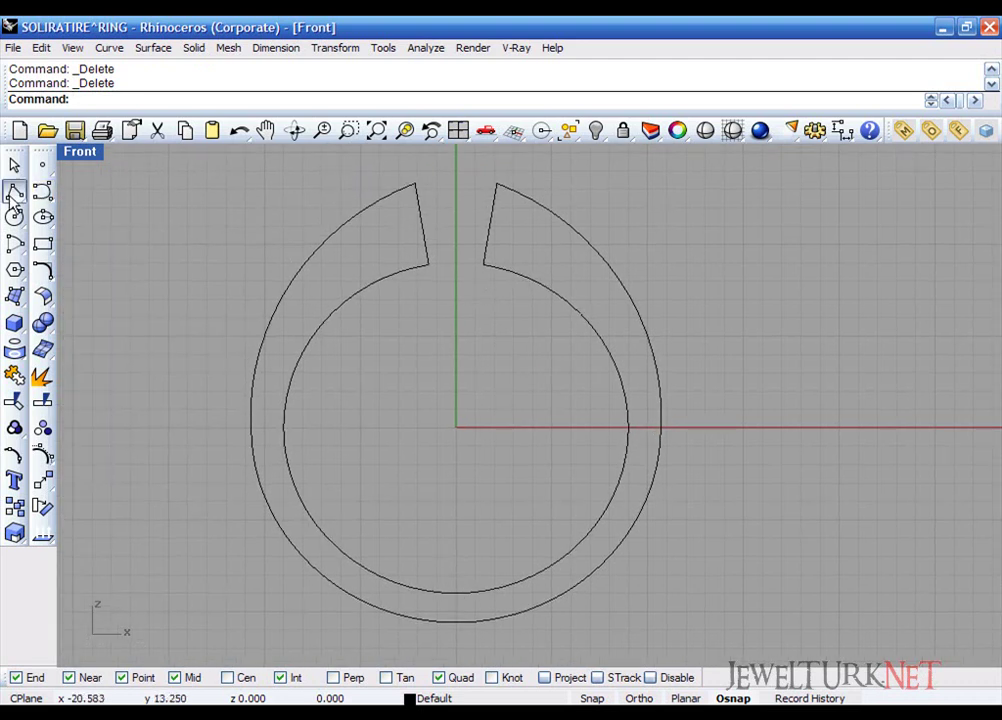
{"action": "left_click", "coordinate": [22, 191]}
{"action": "right_click_drag", "start_coordinate": [453, 222], "coordinate": [436, 325]}
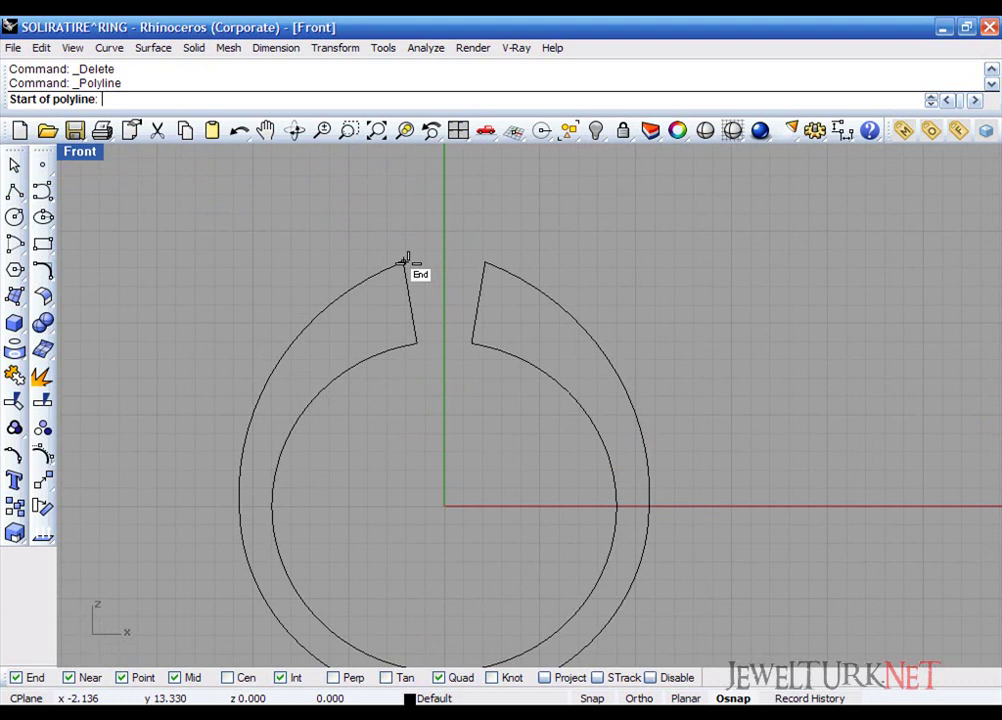
{"action": "left_click", "coordinate": [405, 262]}
{"action": "left_click", "coordinate": [484, 263]}
{"action": "key", "text": "Return"}
{"action": "right_click", "coordinate": [441, 263]}
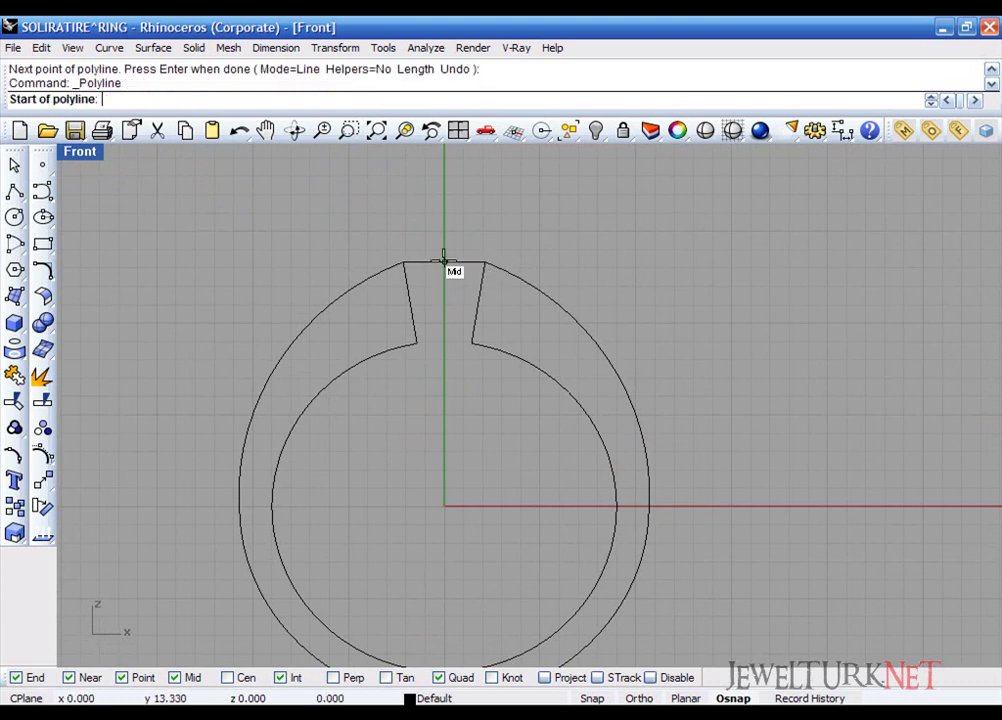
{"action": "left_click", "coordinate": [444, 261]}
Step: In the Right view, draw a horizontal line extending 1.5 mm to both sides of the gap line's midpoint
{"action": "left_click", "coordinate": [14, 191]}
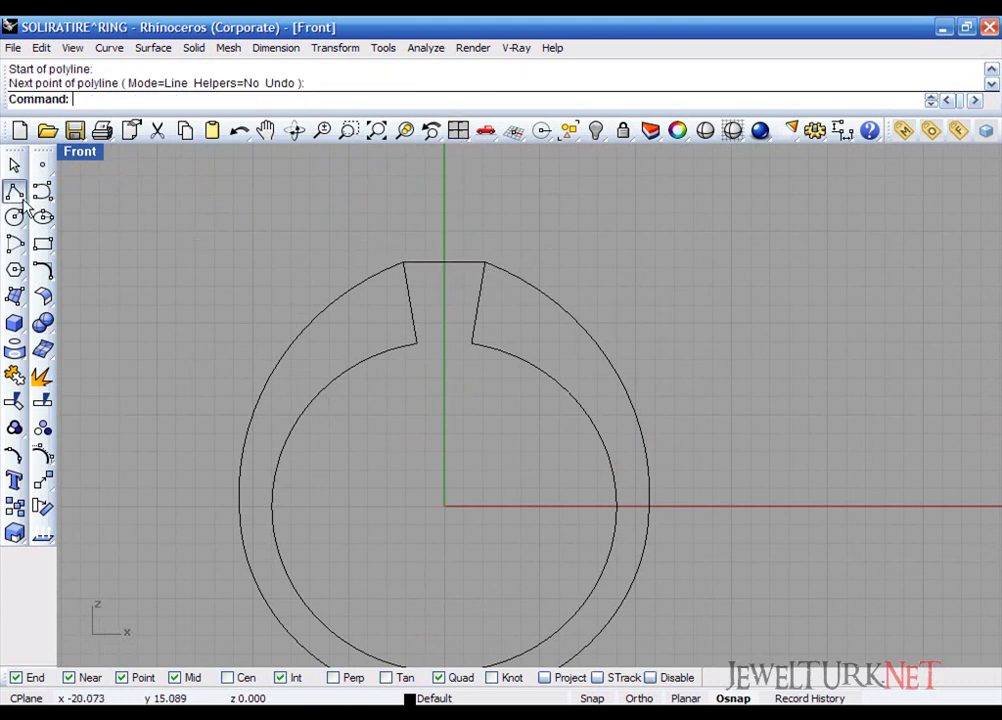
{"action": "left_click", "coordinate": [78, 208]}
{"action": "left_click", "coordinate": [444, 262]}
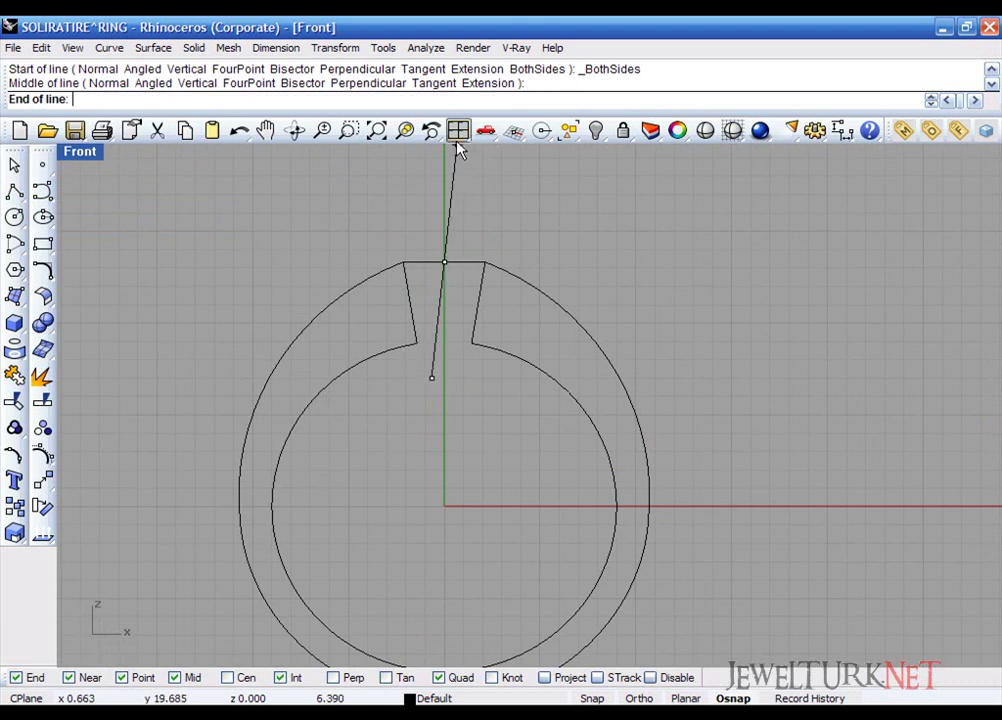
{"action": "left_click", "coordinate": [458, 130]}
{"action": "double_click", "coordinate": [555, 416]}
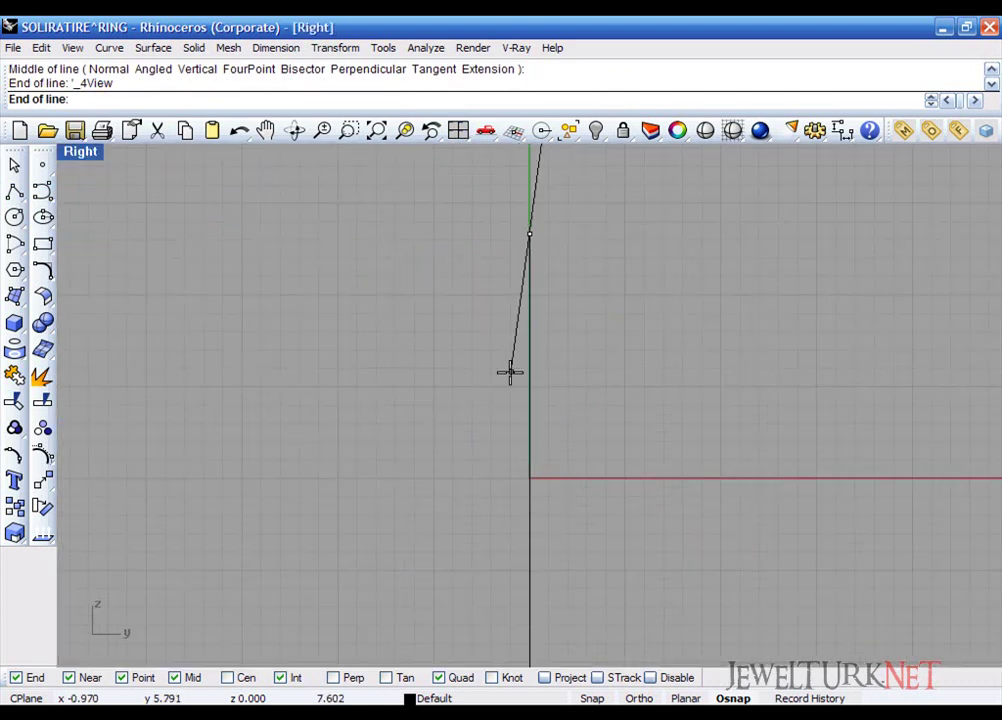
{"action": "type", "text": "1.5"}
{"action": "key", "text": "Return"}
{"action": "left_click", "coordinate": [425, 365]}
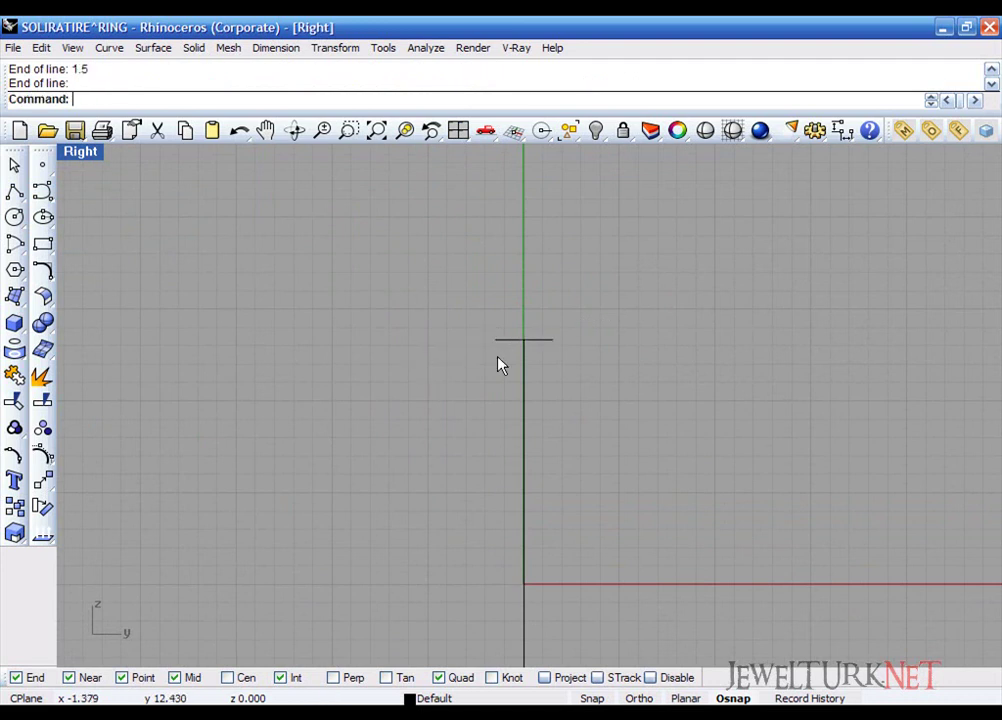
Step: Nudge the new upper horizontal line slightly above the band profile and dimension its length
{"action": "mouse_move", "coordinate": [518, 342]}
{"action": "left_mouse_down"}
{"action": "mouse_move", "coordinate": [512, 331]}
{"action": "mouse_move", "coordinate": [508, 342]}
{"action": "mouse_move", "coordinate": [520, 335]}
{"action": "left_mouse_up"}
{"action": "scroll", "coordinate": [510, 340], "scroll_direction": "up", "scroll_amount": 10}
{"action": "left_click", "coordinate": [842, 130]}
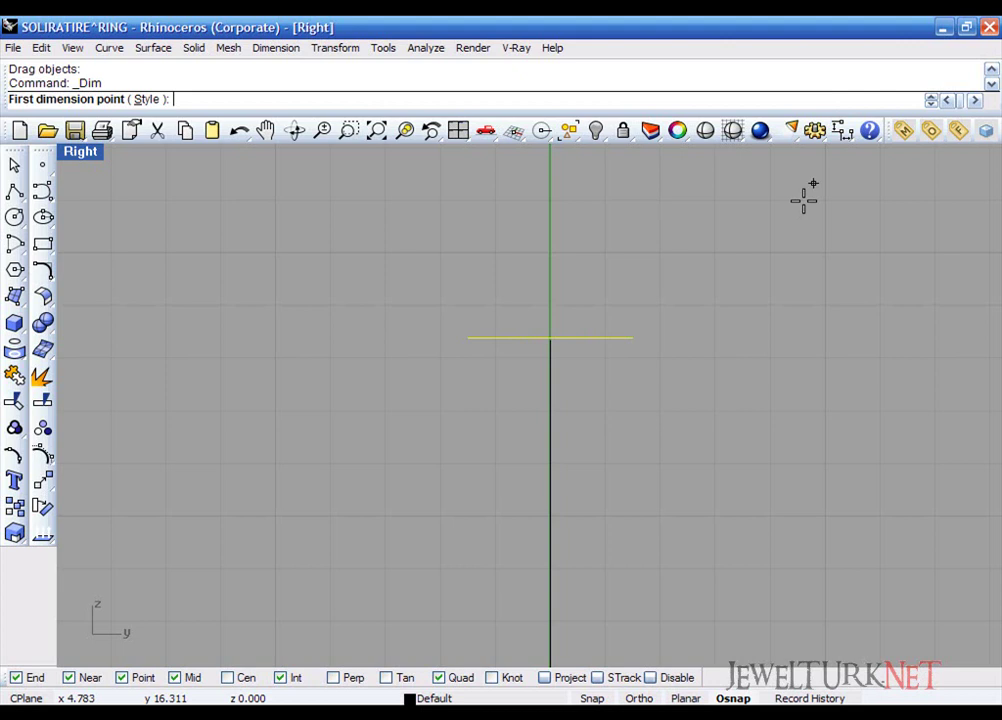
{"action": "left_click", "coordinate": [633, 339]}
{"action": "left_click", "coordinate": [467, 338]}
{"action": "left_click", "coordinate": [470, 272]}
{"action": "scroll", "coordinate": [470, 287], "scroll_direction": "down", "scroll_amount": 3}
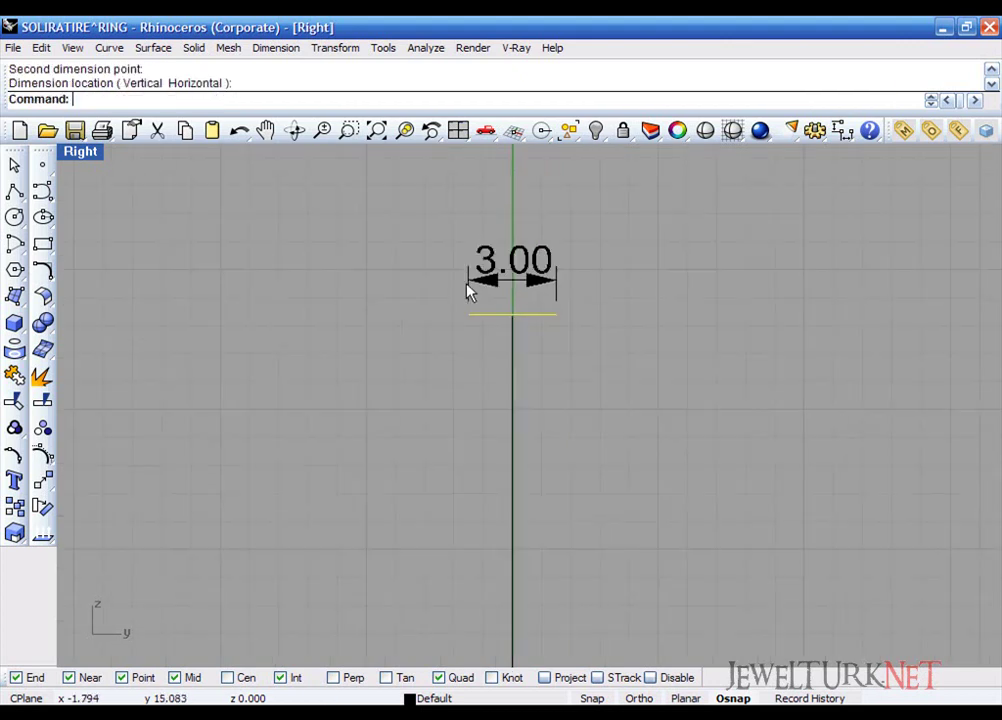
Step: In the Right view, draw a horizontal line extending 2.5 mm to both sides of the outer curve's lowest point
{"action": "left_click", "coordinate": [459, 133]}
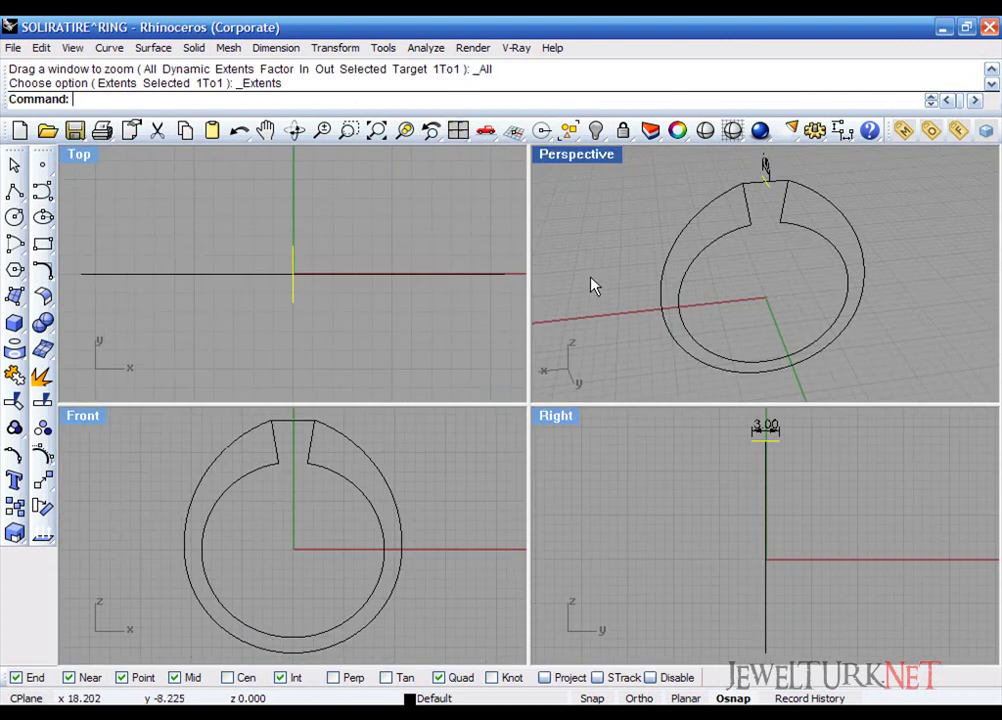
{"action": "left_click", "coordinate": [17, 197]}
{"action": "left_click", "coordinate": [98, 210]}
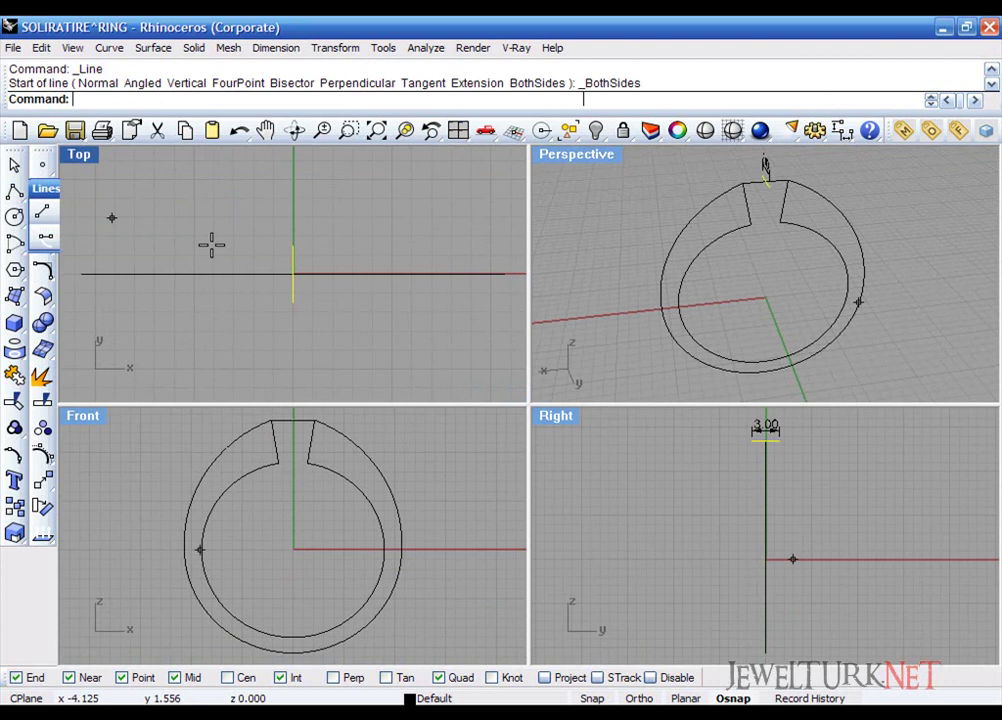
{"action": "left_click", "coordinate": [293, 652]}
{"action": "double_click", "coordinate": [553, 416]}
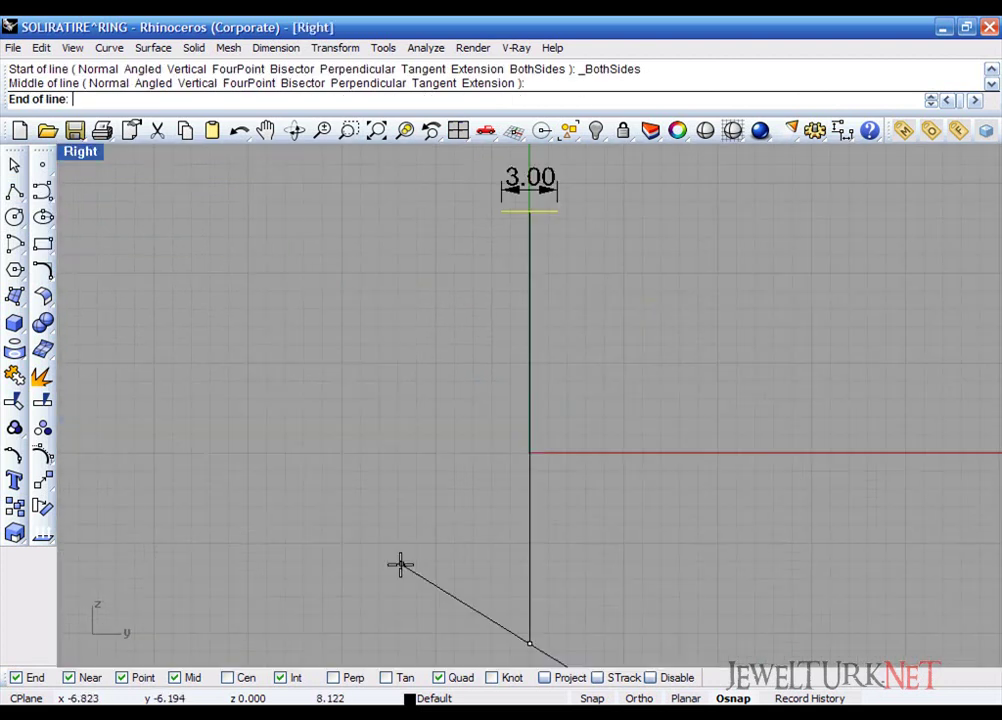
{"action": "right_click_drag", "start_coordinate": [403, 564], "coordinate": [403, 460]}
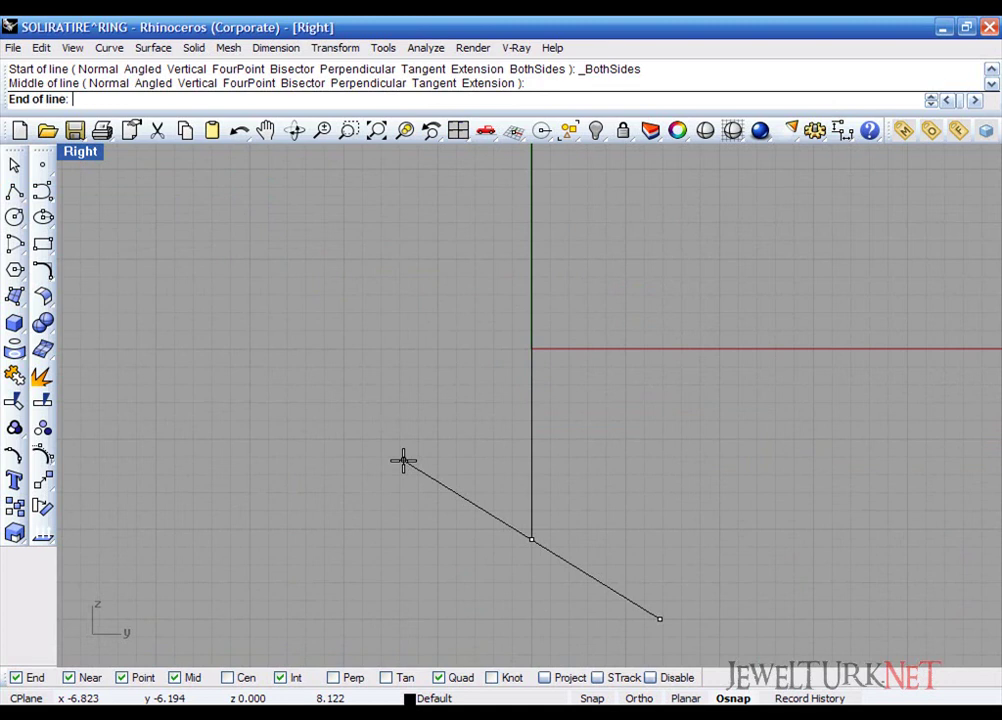
{"action": "type", "text": "2.5"}
{"action": "key", "text": "Return"}
{"action": "left_click", "coordinate": [404, 465], "text": "shift"}
Step: Dimension the lower horizontal line's length and delete that dimension
{"action": "right_click_drag", "start_coordinate": [508, 317], "coordinate": [506, 365]}
{"action": "left_click", "coordinate": [842, 130]}
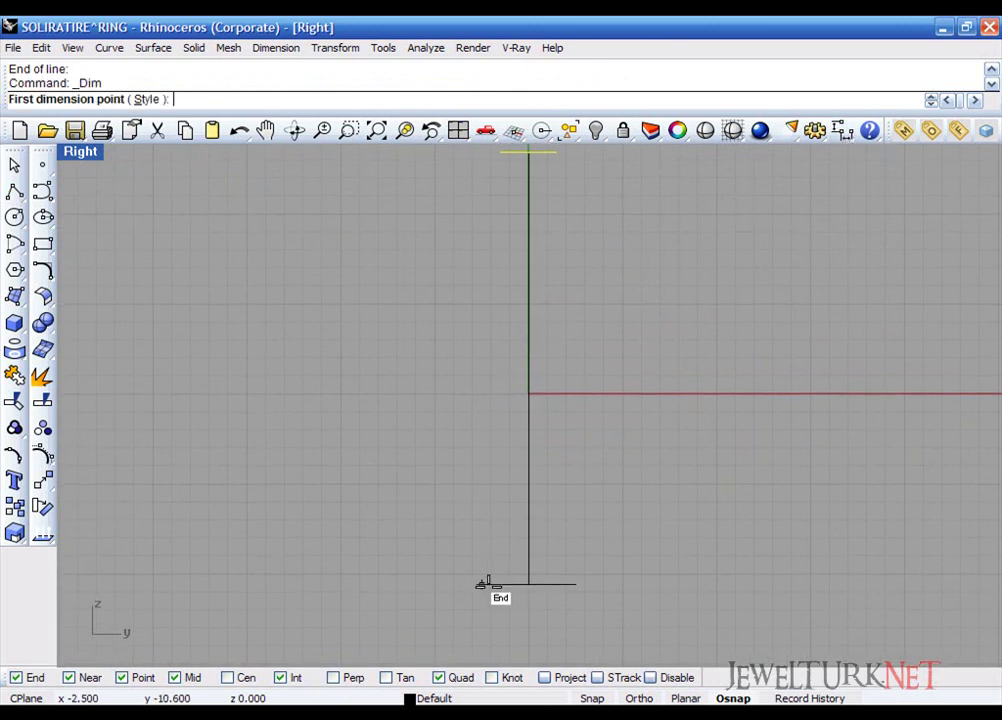
{"action": "left_click", "coordinate": [483, 584]}
{"action": "left_click", "coordinate": [575, 584]}
{"action": "left_click", "coordinate": [518, 614]}
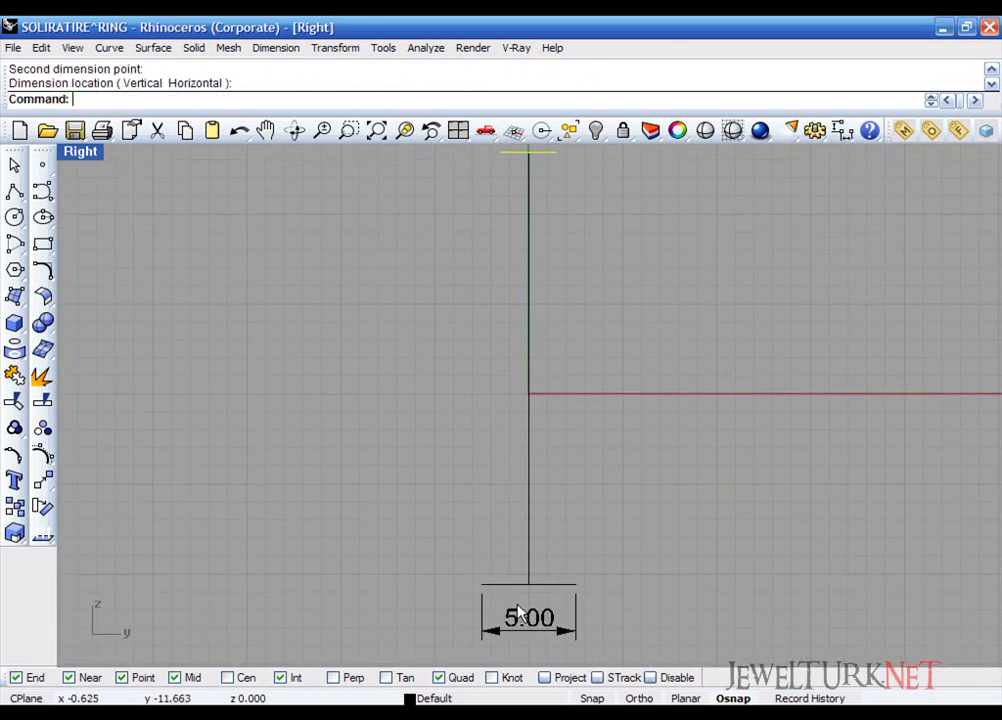
{"action": "left_click", "coordinate": [505, 621]}
{"action": "key", "text": "Delete"}
Step: Nudge the lower horizontal line slightly below the bottom of the band profile
{"action": "scroll", "coordinate": [505, 600], "scroll_direction": "up", "scroll_amount": 3}
{"action": "scroll", "coordinate": [506, 584], "scroll_direction": "up", "scroll_amount": 2}
{"action": "left_click", "coordinate": [522, 577]}
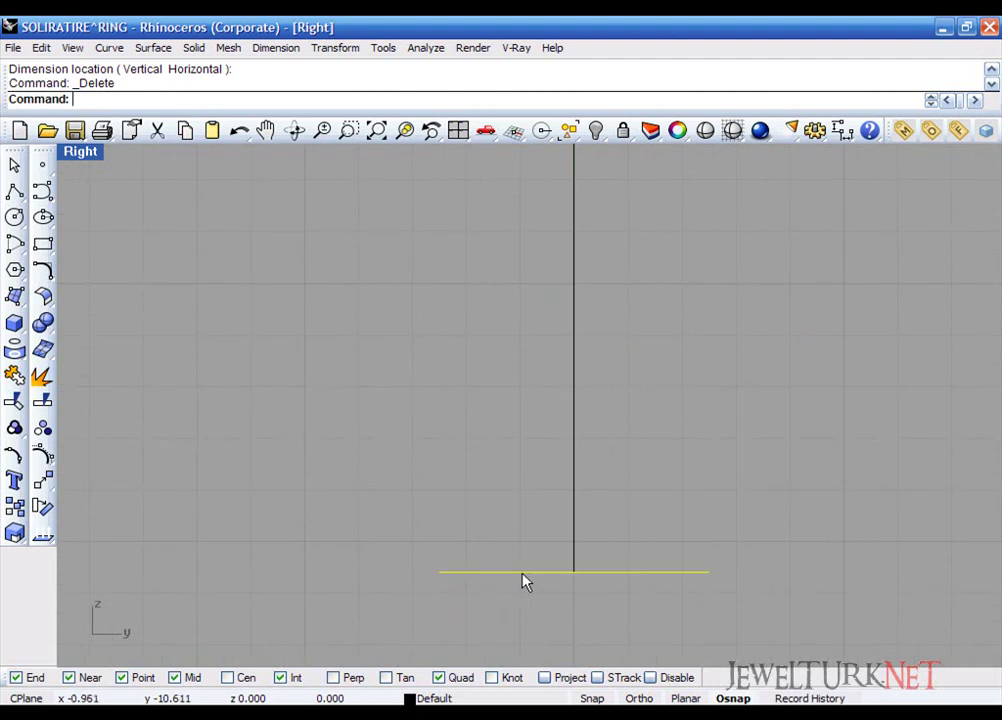
{"action": "scroll", "coordinate": [539, 580], "scroll_direction": "up", "scroll_amount": 2}
{"action": "left_click_drag", "start_coordinate": [553, 577], "coordinate": [551, 586]}
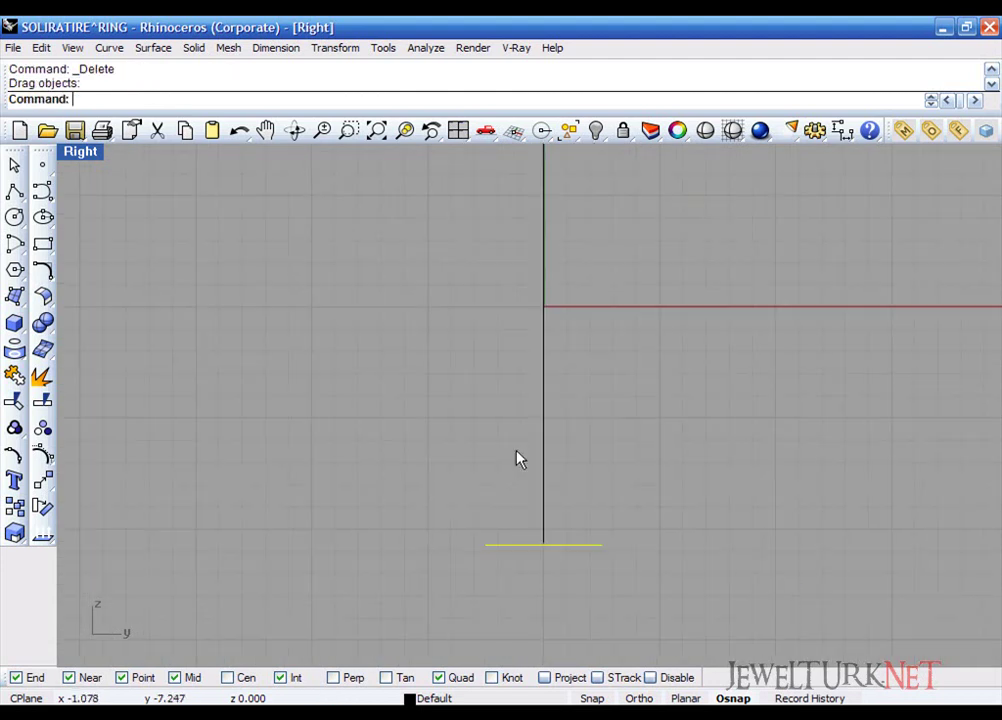
Step: Draw a straight line joining the left endpoints of the upper and lower horizontal lines in the Right view
{"action": "scroll", "coordinate": [519, 459], "scroll_direction": "down", "scroll_amount": 5}
{"action": "left_click", "coordinate": [14, 191]}
{"action": "scroll", "coordinate": [656, 460], "scroll_direction": "up", "scroll_amount": 4}
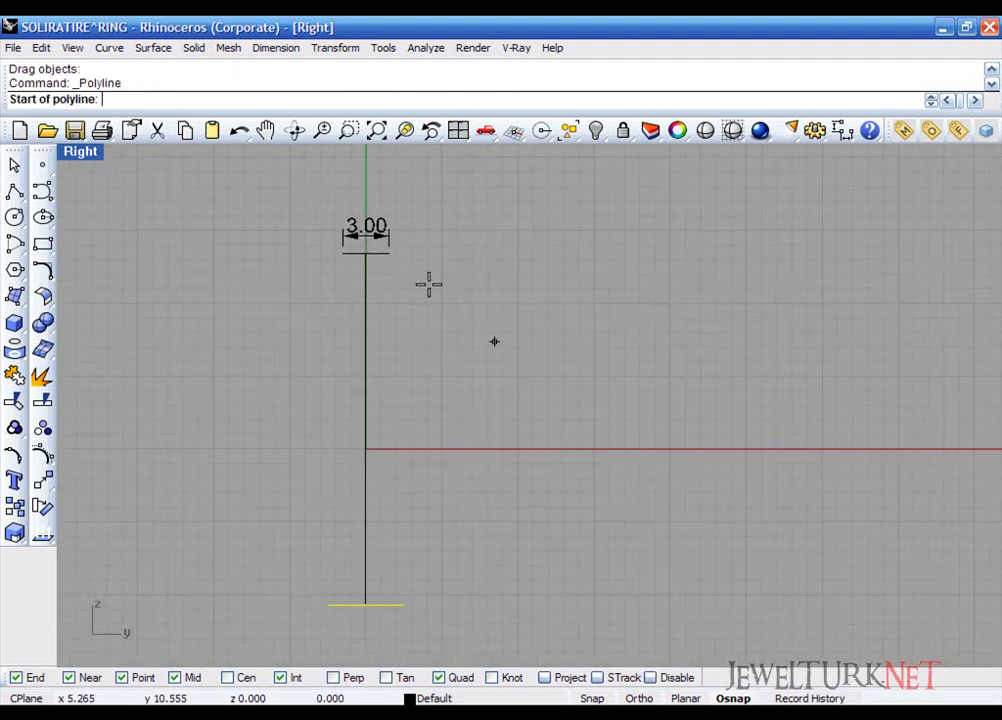
{"action": "scroll", "coordinate": [430, 290], "scroll_direction": "up", "scroll_amount": 1}
{"action": "left_click", "coordinate": [311, 242]}
{"action": "right_click_drag", "start_coordinate": [289, 415], "coordinate": [350, 222]}
{"action": "left_click", "coordinate": [352, 479]}
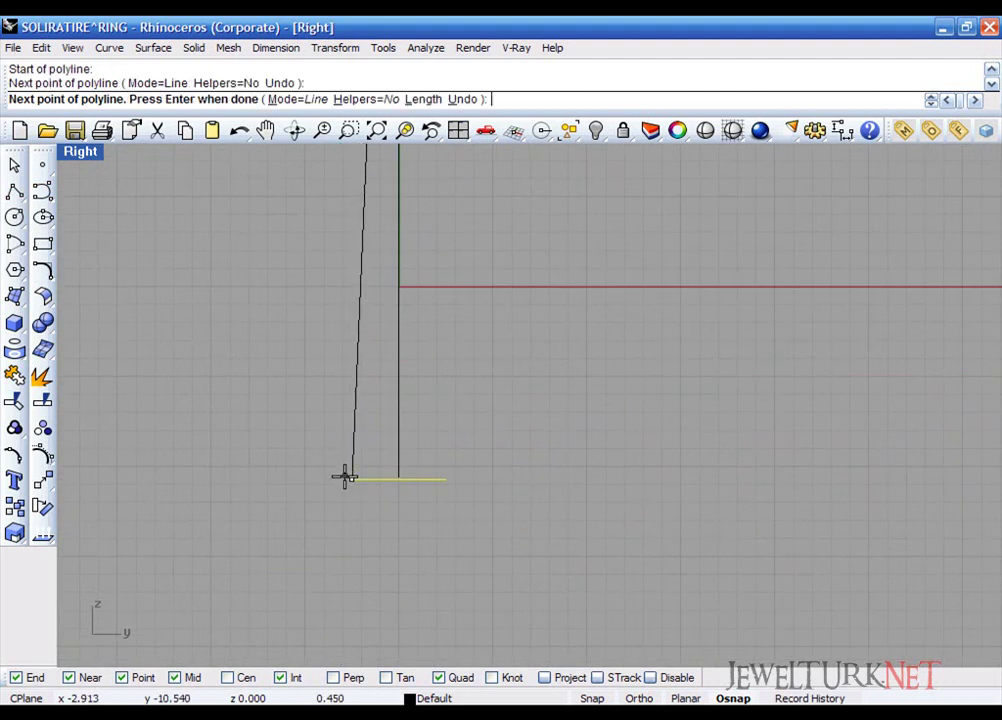
{"action": "right_click", "coordinate": [345, 477]}
Step: Dimension the lower horizontal line's length, placing the dimension below the line
{"action": "left_click", "coordinate": [842, 130]}
{"action": "left_click", "coordinate": [446, 479]}
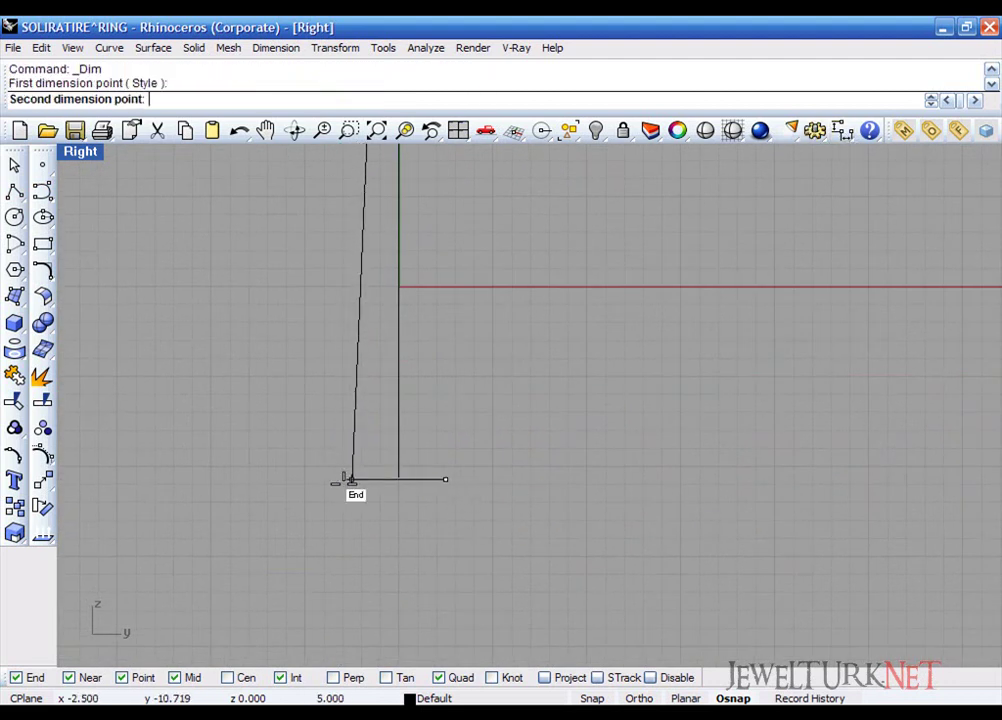
{"action": "left_click", "coordinate": [352, 479]}
{"action": "left_click", "coordinate": [368, 564]}
Step: In the Front view, move the slanted side line clear of the band profile on its left side
{"action": "left_click", "coordinate": [366, 207]}
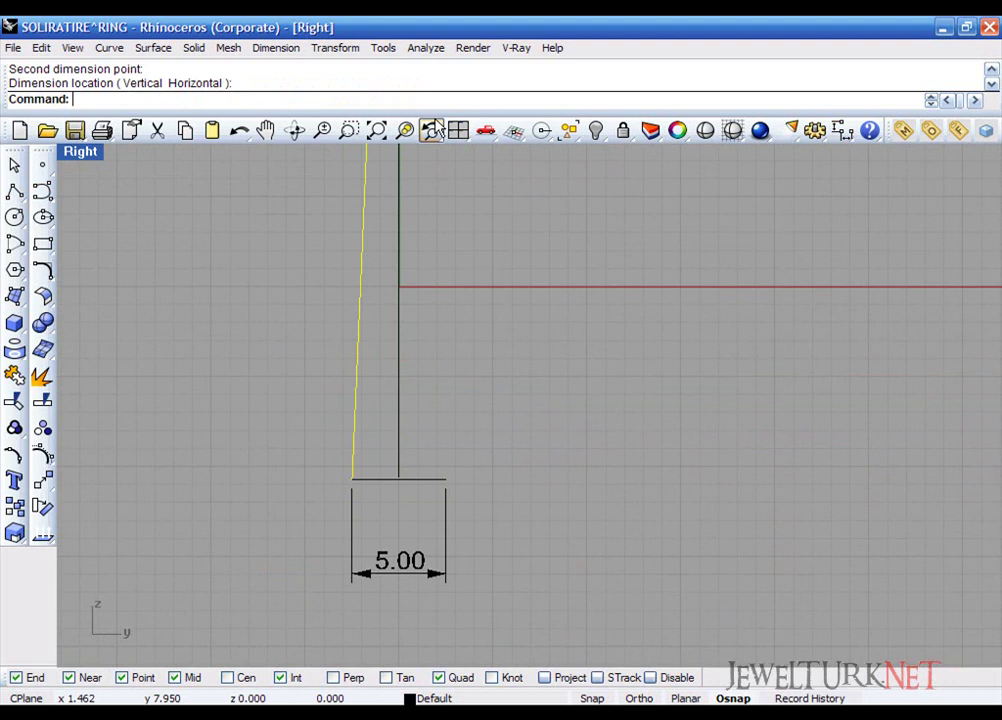
{"action": "left_click", "coordinate": [458, 130]}
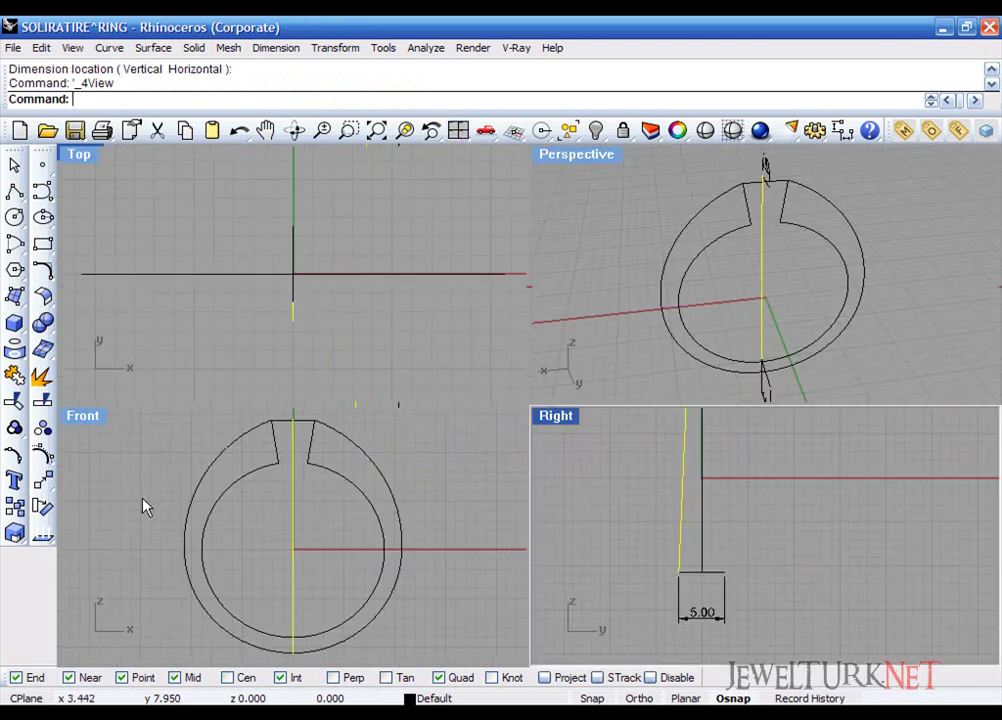
{"action": "double_click", "coordinate": [88, 417]}
{"action": "left_click_drag", "start_coordinate": [537, 436], "coordinate": [242, 432]}
{"action": "scroll", "coordinate": [243, 440], "scroll_direction": "down", "scroll_amount": 3}
Step: Mirror the moved line about the ring's vertical centre axis, keeping the original
{"action": "left_click", "coordinate": [52, 479]}
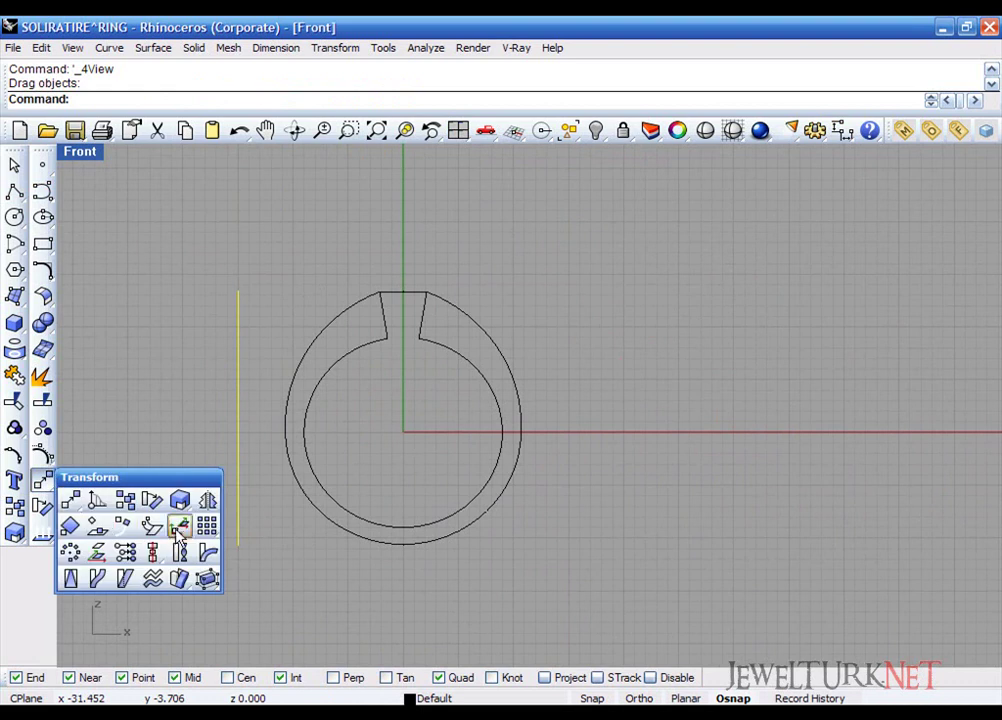
{"action": "left_click", "coordinate": [191, 504]}
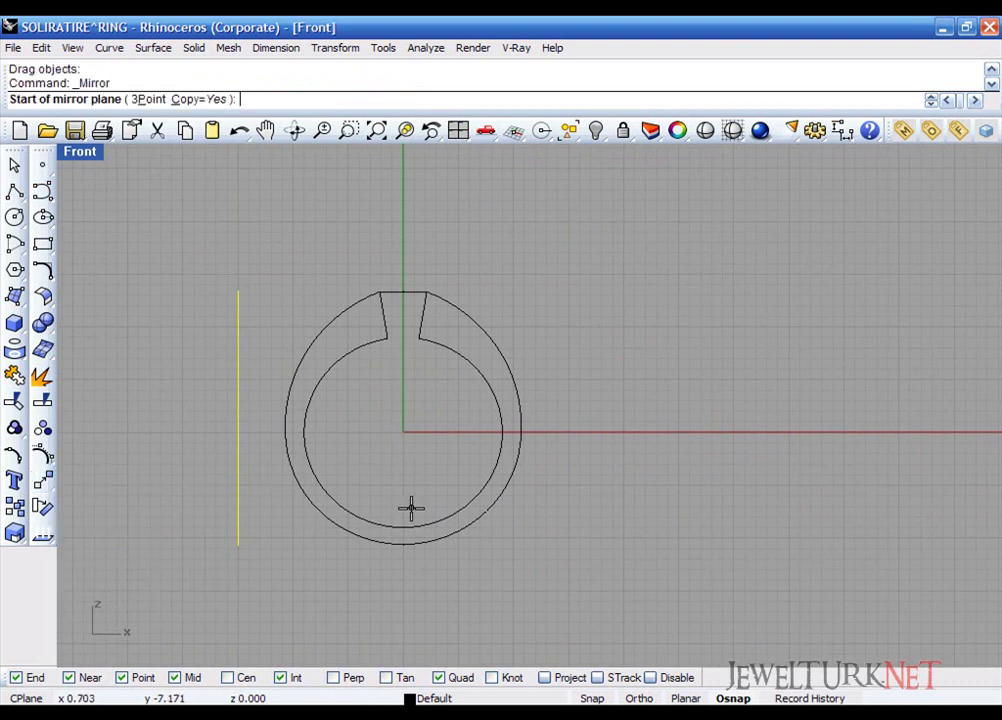
{"action": "left_click", "coordinate": [405, 525]}
{"action": "left_click", "coordinate": [404, 432]}
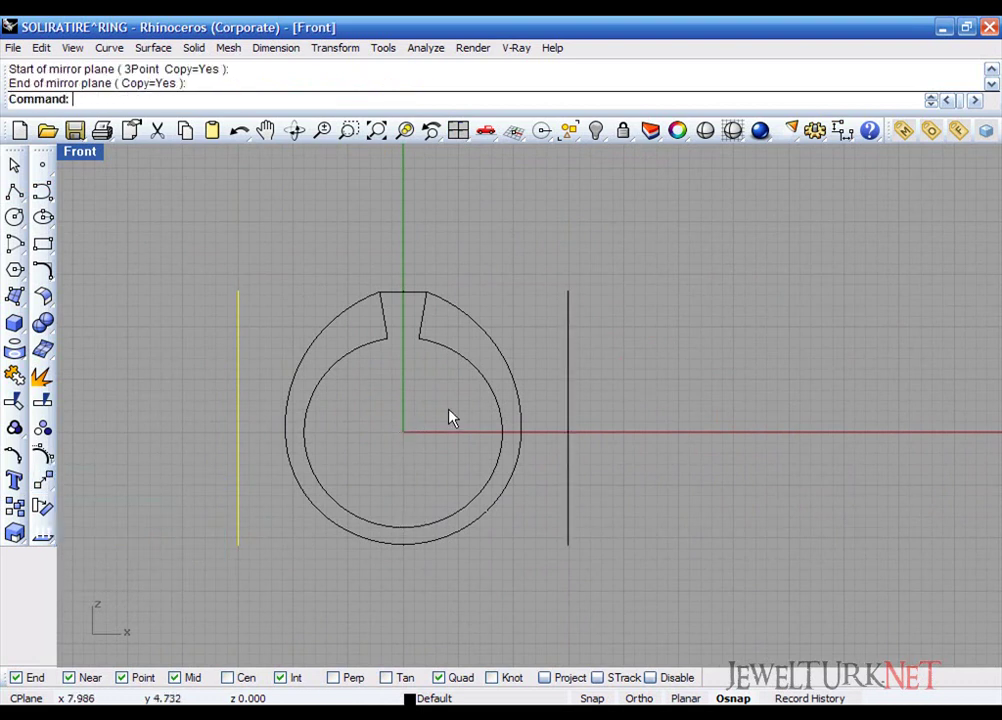
Step: Loft a slanted surface between the two mirrored side lines
{"action": "left_click", "coordinate": [573, 348], "text": "shift"}
{"action": "left_click", "coordinate": [458, 130]}
{"action": "double_click", "coordinate": [577, 161]}
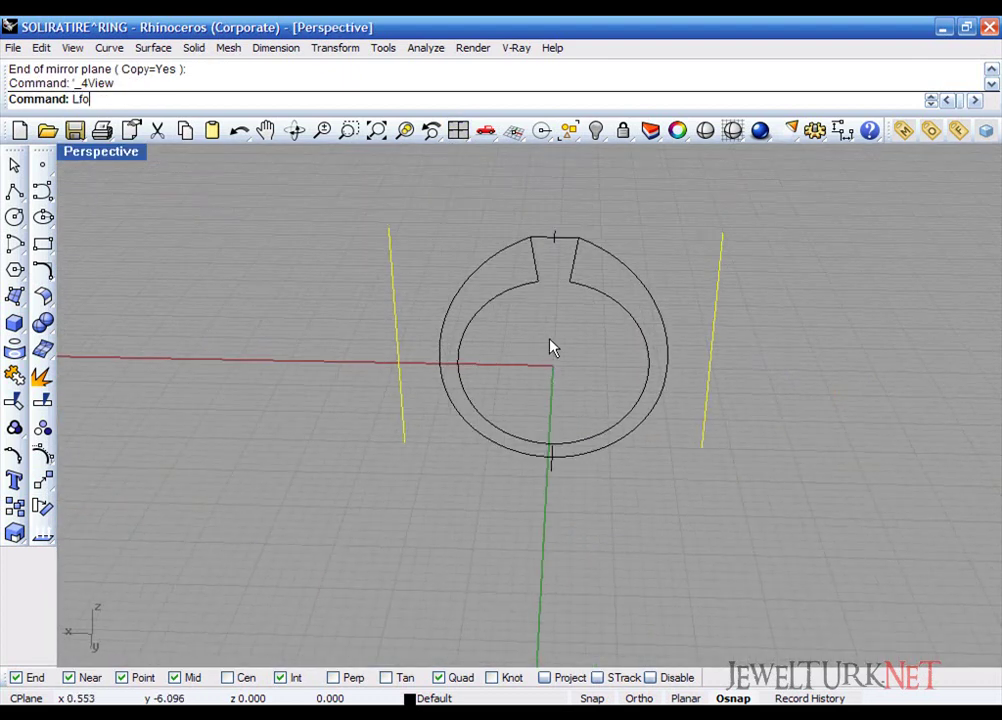
{"action": "type", "text": "Loft"}
{"action": "key", "text": "Return"}
{"action": "key", "text": "Return"}
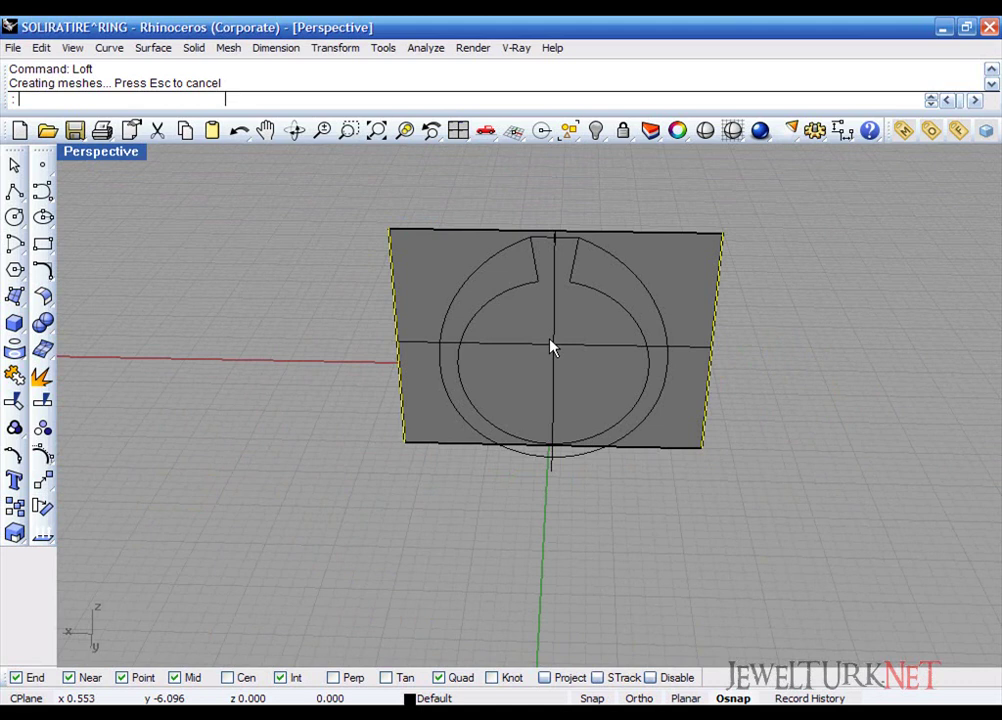
Step: Extrude the closed band profile about 6 mm to both sides as a capped solid
{"action": "right_click_drag", "start_coordinate": [549, 357], "coordinate": [830, 477]}
{"action": "left_click", "coordinate": [458, 130]}
{"action": "key", "text": "ctrl+shift+e"}
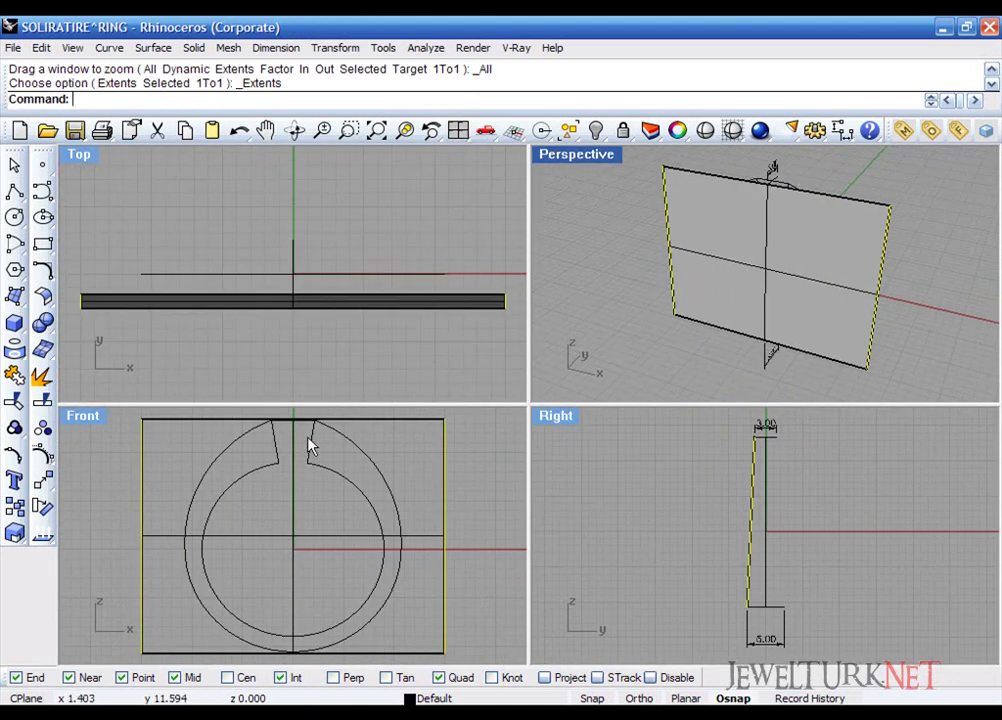
{"action": "left_click", "coordinate": [341, 444]}
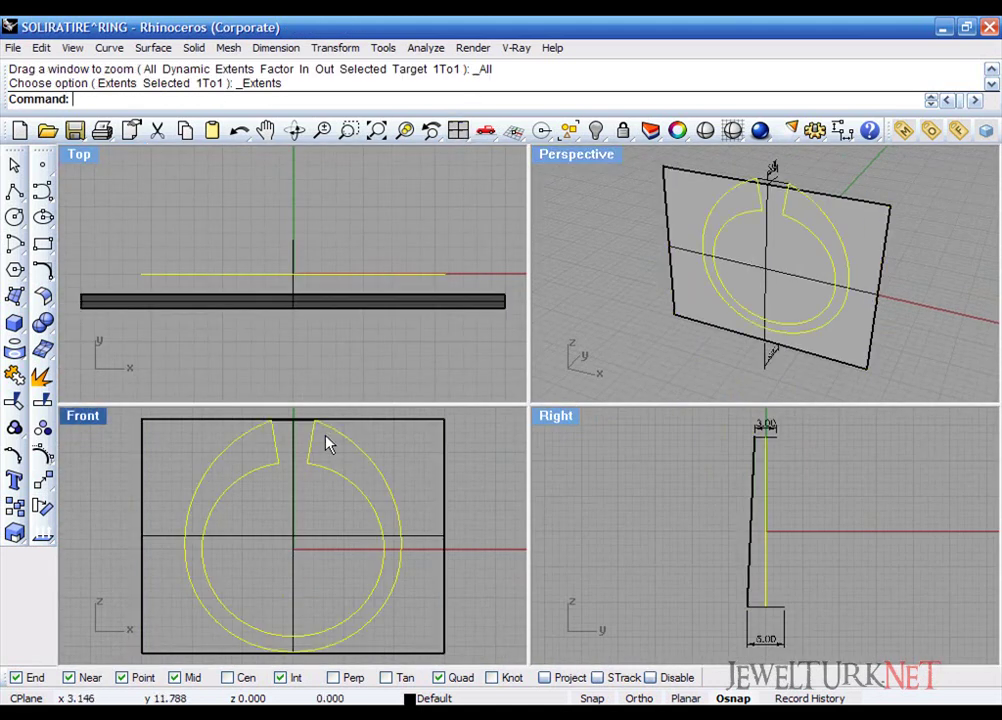
{"action": "left_click", "coordinate": [153, 47]}
{"action": "mouse_move", "coordinate": [190, 257]}
{"action": "left_click", "coordinate": [355, 258]}
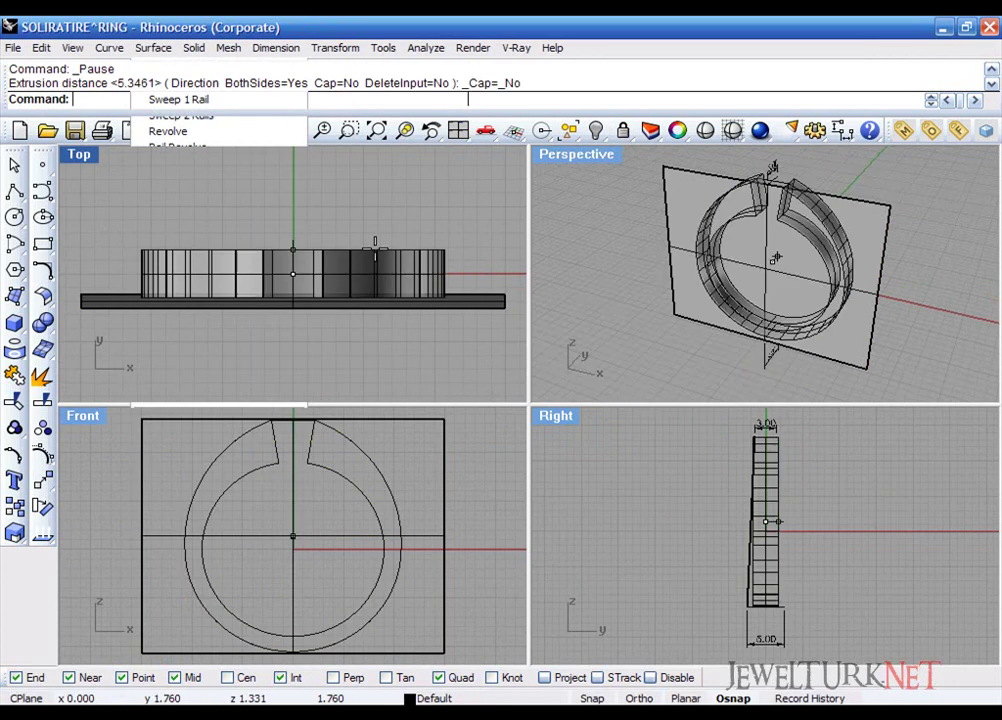
{"action": "left_click", "coordinate": [336, 99]}
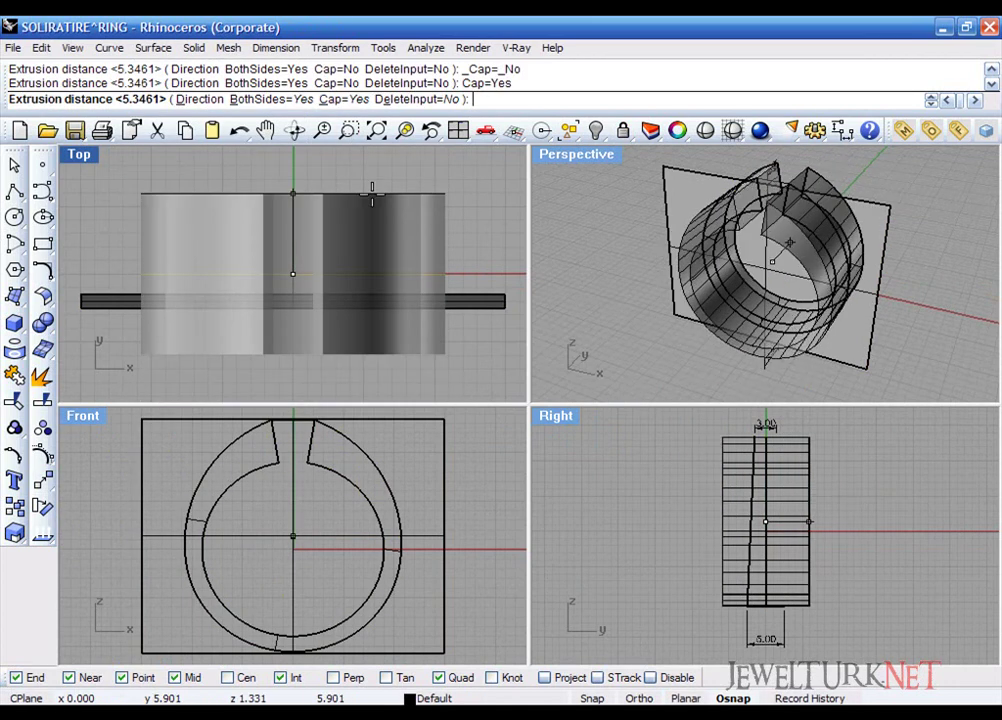
{"action": "left_click", "coordinate": [374, 190]}
Step: Try offsetting the lofted surface 3 mm away from the band centre as a solid
{"action": "left_click", "coordinate": [590, 164]}
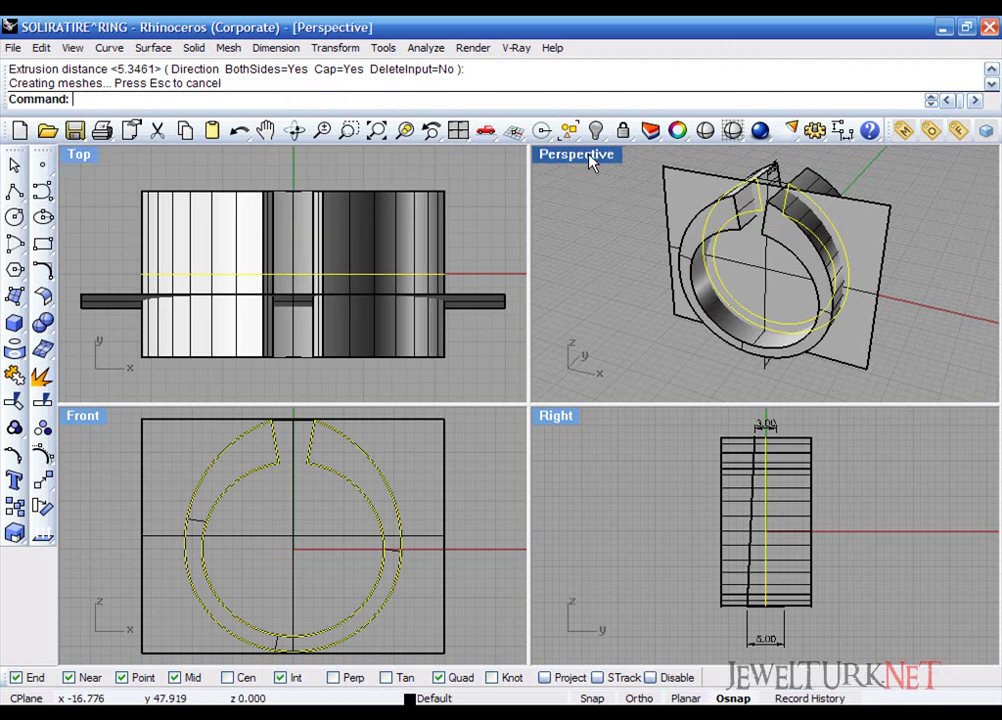
{"action": "double_click", "coordinate": [590, 164]}
{"action": "left_click", "coordinate": [728, 370]}
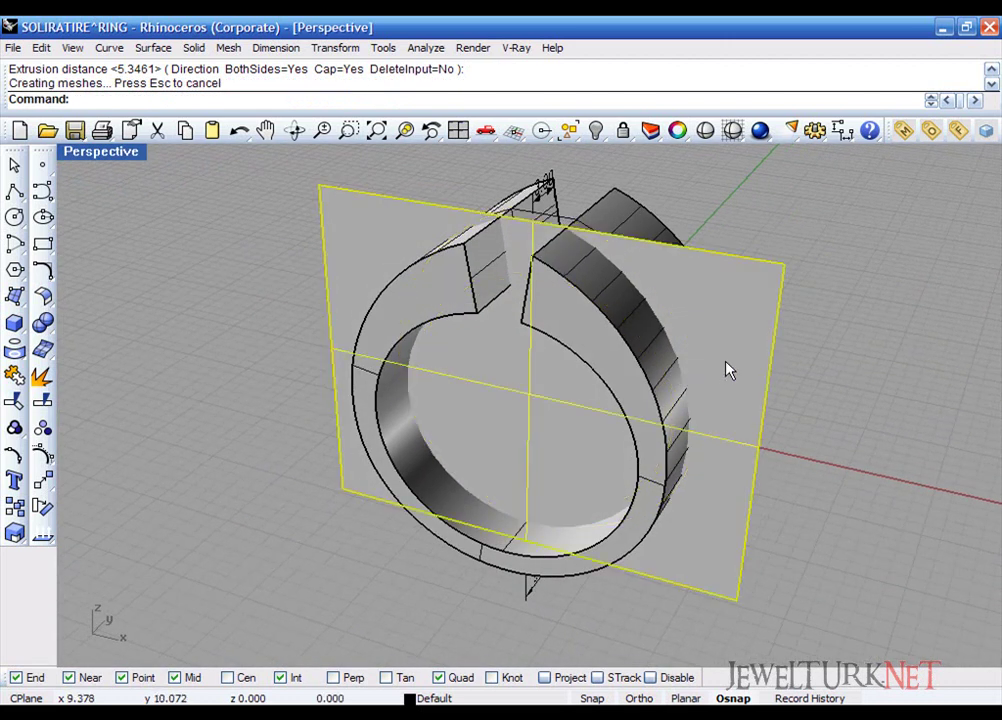
{"action": "key", "text": "Down"}
{"action": "key", "text": "Down"}
{"action": "key", "text": "Down"}
{"action": "key", "text": "Down"}
{"action": "key", "text": "Return"}
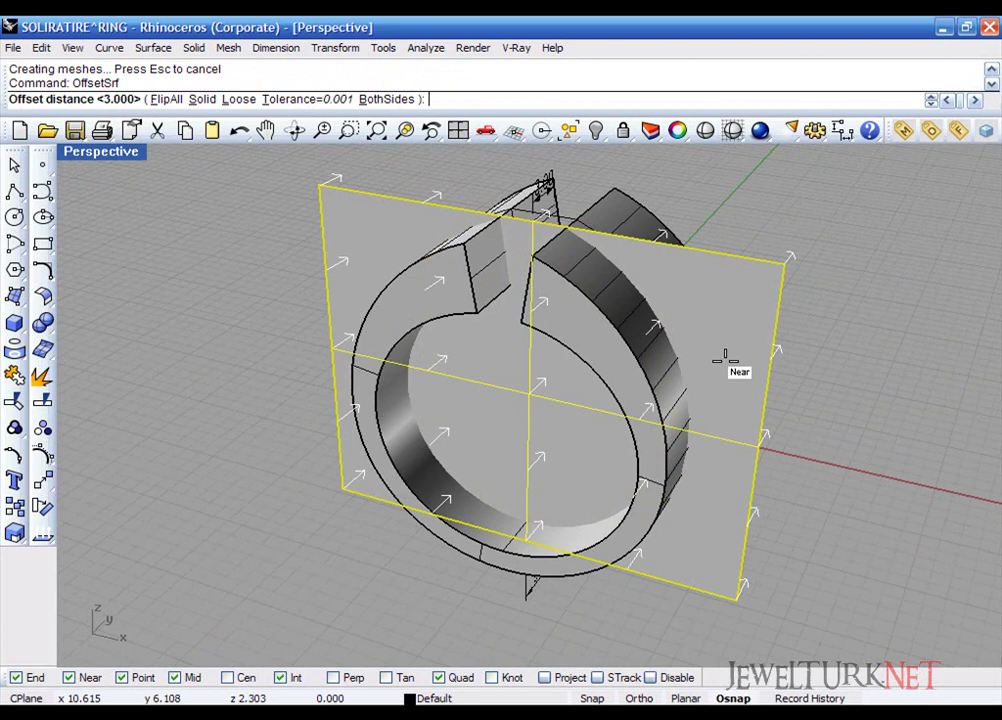
{"action": "type", "text": "f"}
{"action": "key", "text": "Return"}
{"action": "type", "text": "s"}
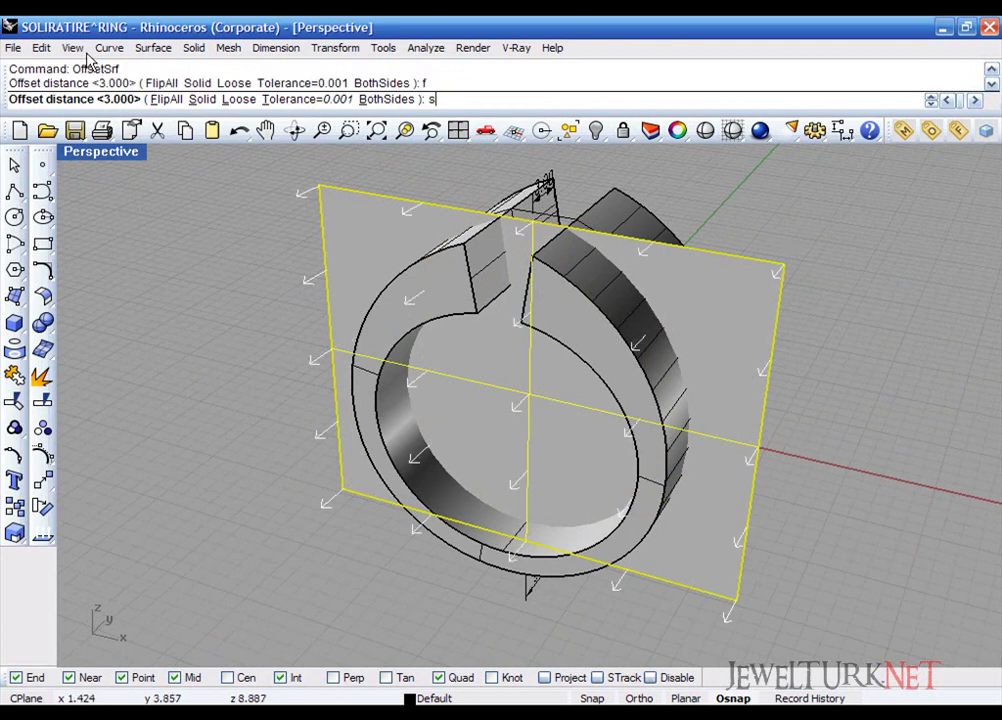
{"action": "key", "text": "Return"}
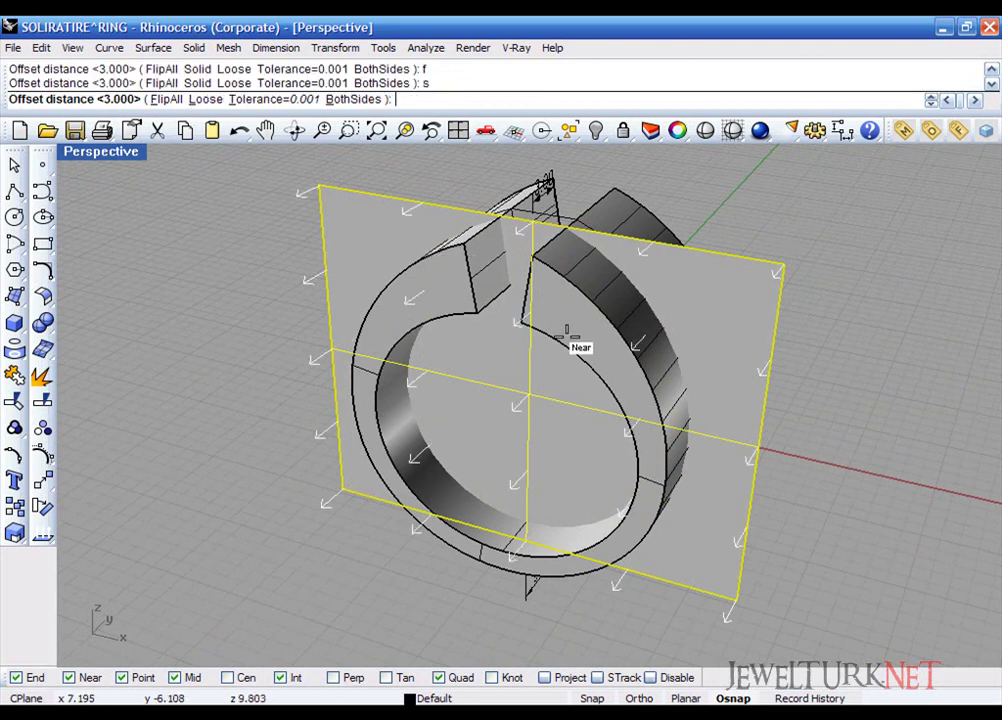
{"action": "key", "text": "Return"}
{"action": "key", "text": "ctrl+z"}
Step: Try offsetting the lofted surface again in the flipped direction with a distance of 10 mm
{"action": "key", "text": "Return"}
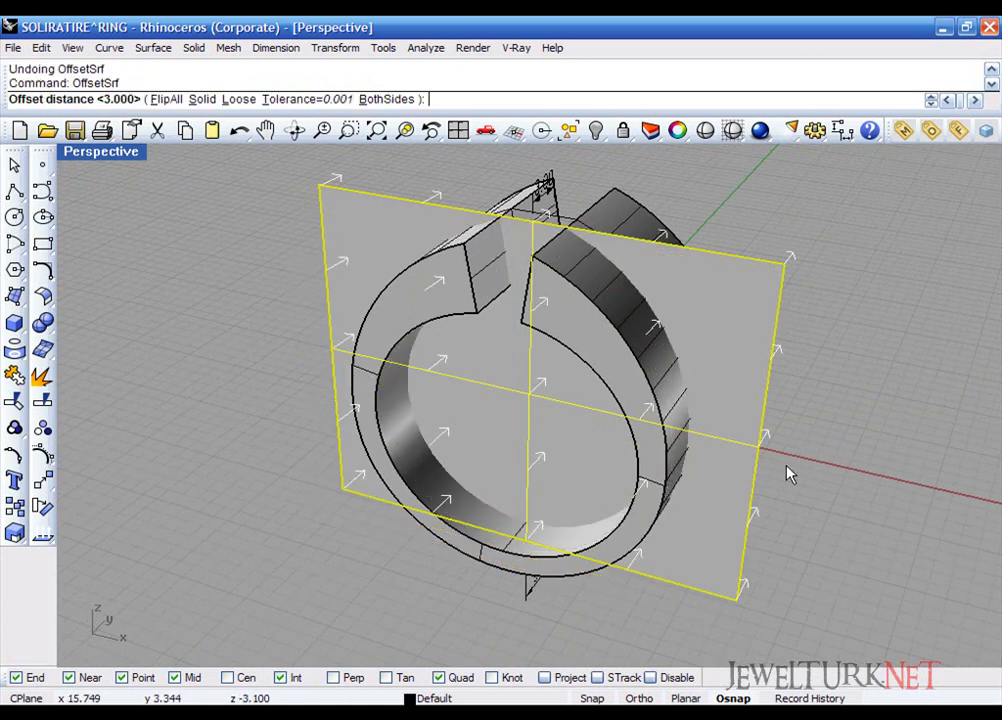
{"action": "type", "text": "f"}
{"action": "key", "text": "Return"}
{"action": "type", "text": "s"}
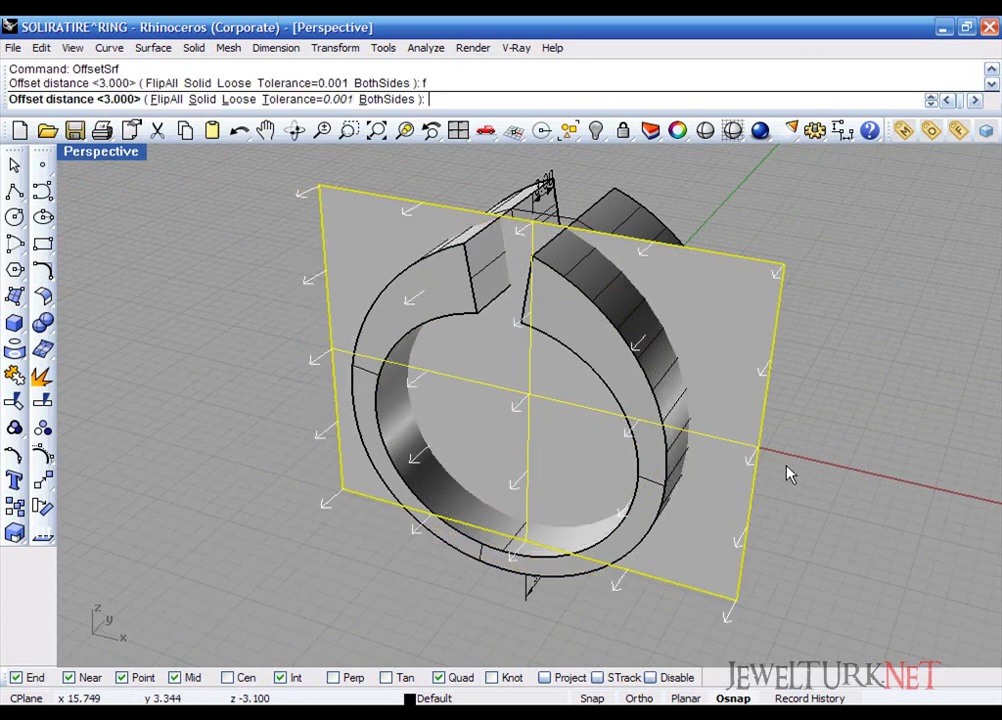
{"action": "type", "text": "10"}
{"action": "key", "text": "Return"}
{"action": "key", "text": "ctrl+z"}
Step: Offset the lofted surface 10 mm away from the band centre with the direction flipped and the Solid option on
{"action": "key", "text": "Return"}
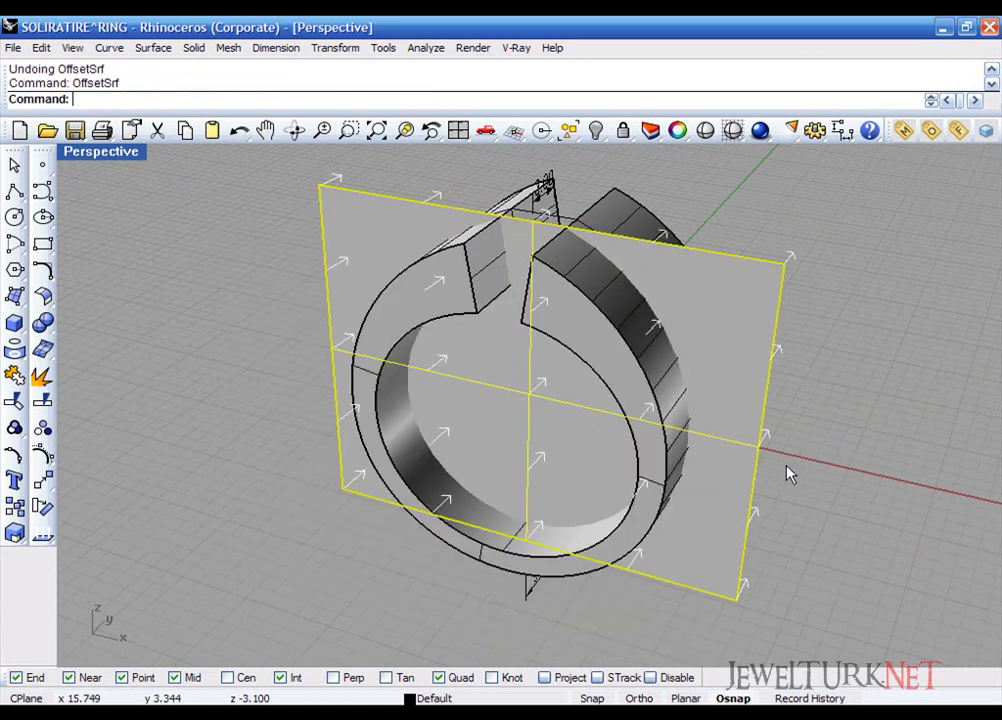
{"action": "type", "text": "f"}
{"action": "key", "text": "Return"}
{"action": "type", "text": "s"}
{"action": "key", "text": "Return"}
{"action": "key", "text": "Return"}
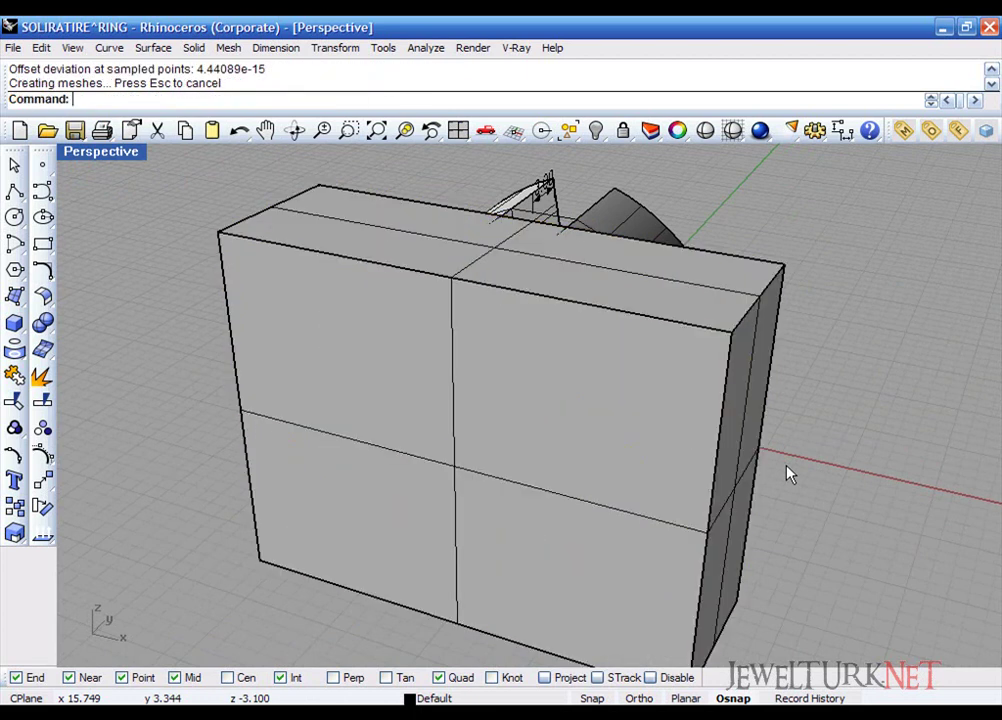
{"action": "right_click_drag", "start_coordinate": [790, 474], "coordinate": [517, 465]}
{"action": "left_click", "coordinate": [453, 292]}
{"action": "key", "text": "Escape"}
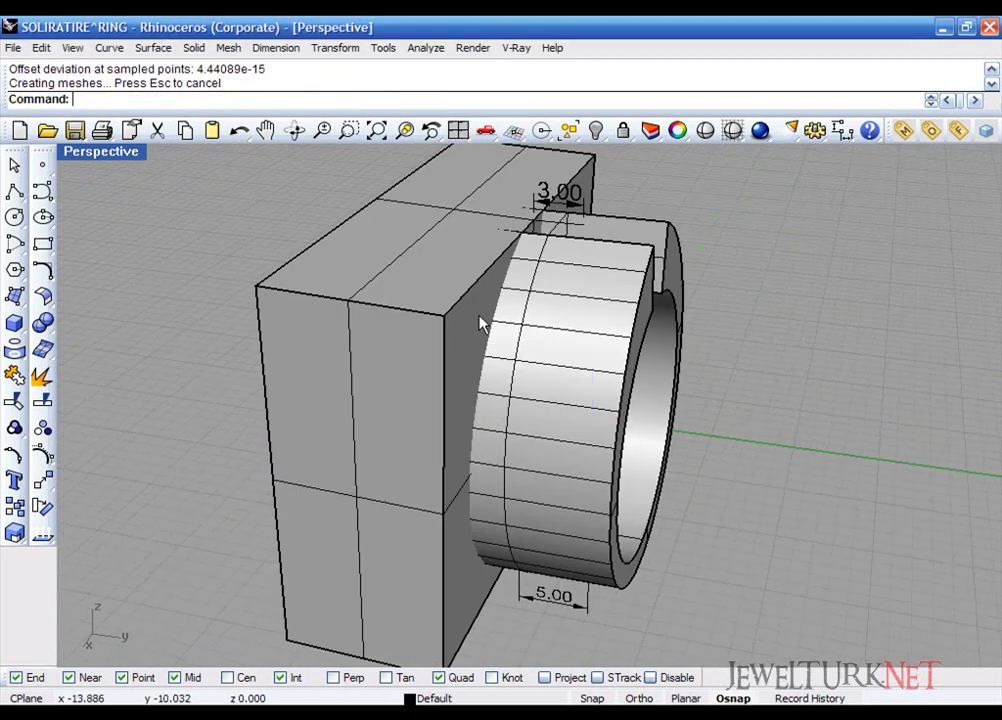
Step: In the Right view, mirror the solid cutting block about the band's vertical centre axis, keeping the original
{"action": "left_click", "coordinate": [458, 131]}
{"action": "double_click", "coordinate": [545, 420]}
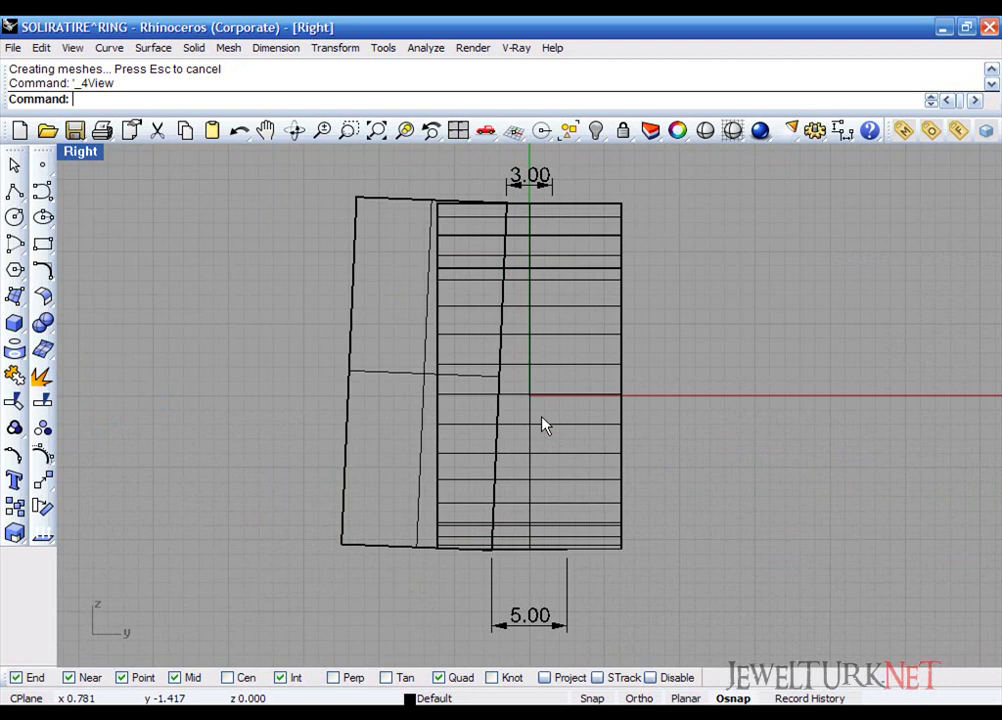
{"action": "left_click", "coordinate": [407, 205]}
{"action": "left_click", "coordinate": [44, 480]}
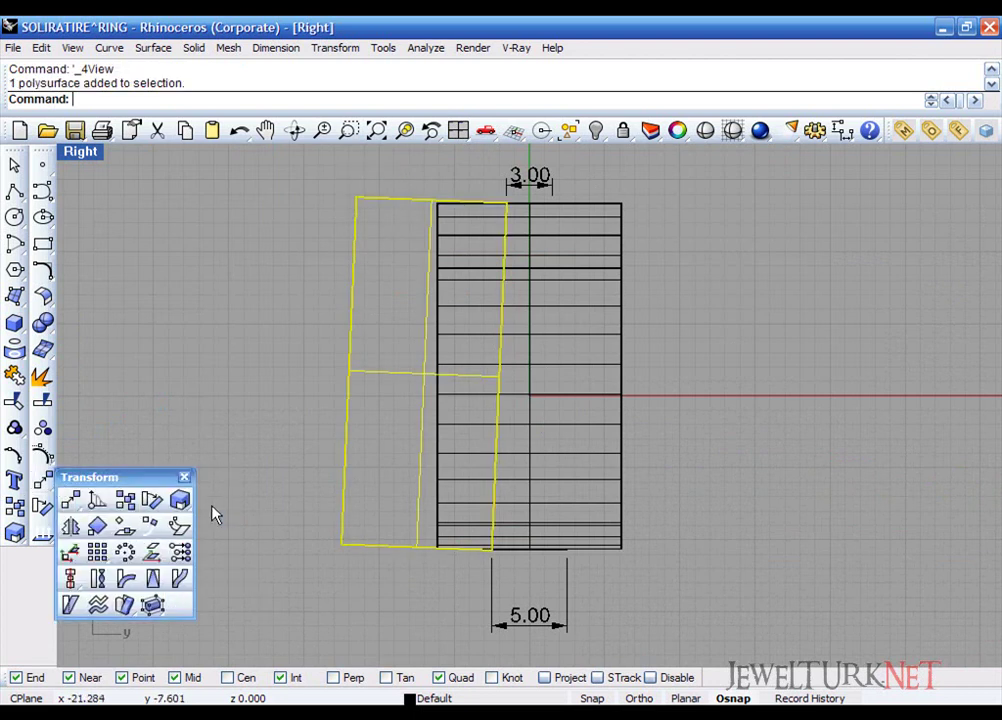
{"action": "left_click", "coordinate": [70, 526]}
{"action": "left_click", "coordinate": [530, 203]}
{"action": "right_click_drag", "start_coordinate": [532, 207], "coordinate": [532, 330]}
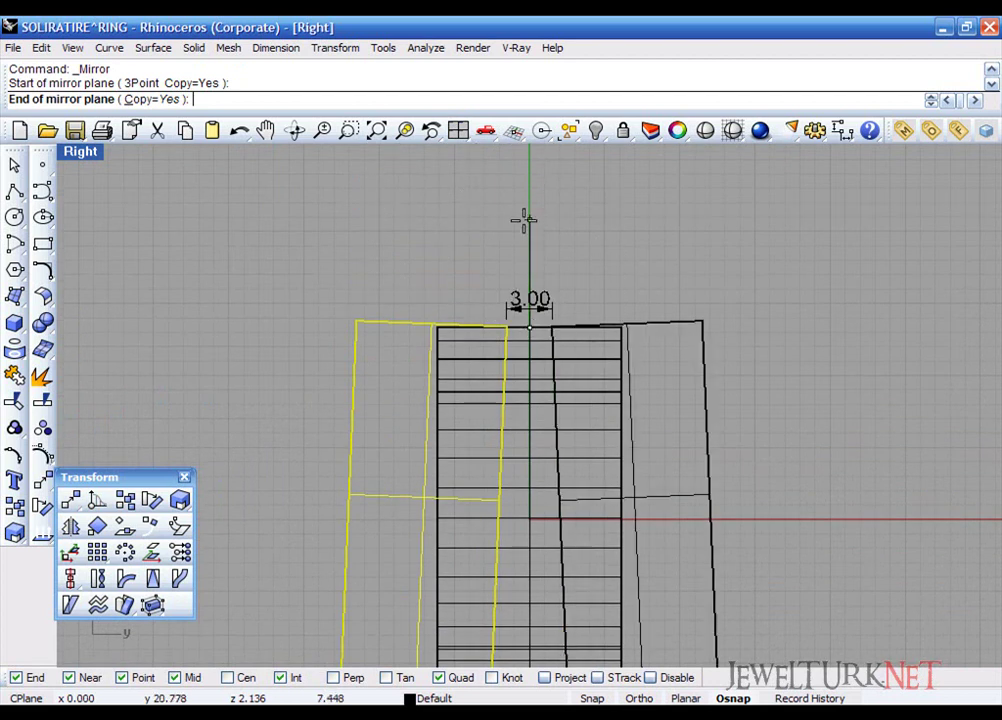
{"action": "left_click", "coordinate": [525, 218]}
{"action": "left_click", "coordinate": [184, 477]}
Step: Subtract both cutting blocks from the extruded band with a Boolean Difference
{"action": "left_click", "coordinate": [458, 131]}
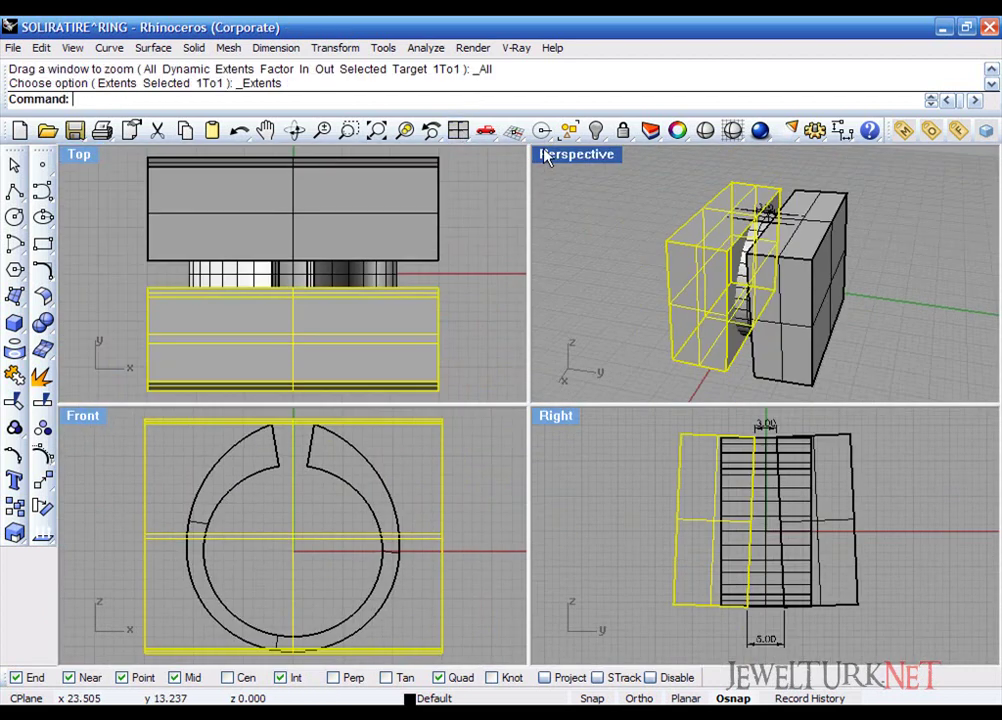
{"action": "double_click", "coordinate": [543, 151]}
{"action": "right_click_drag", "start_coordinate": [510, 403], "coordinate": [525, 389]}
{"action": "scroll", "coordinate": [525, 389], "scroll_direction": "up", "scroll_amount": 5}
{"action": "left_click", "coordinate": [510, 378]}
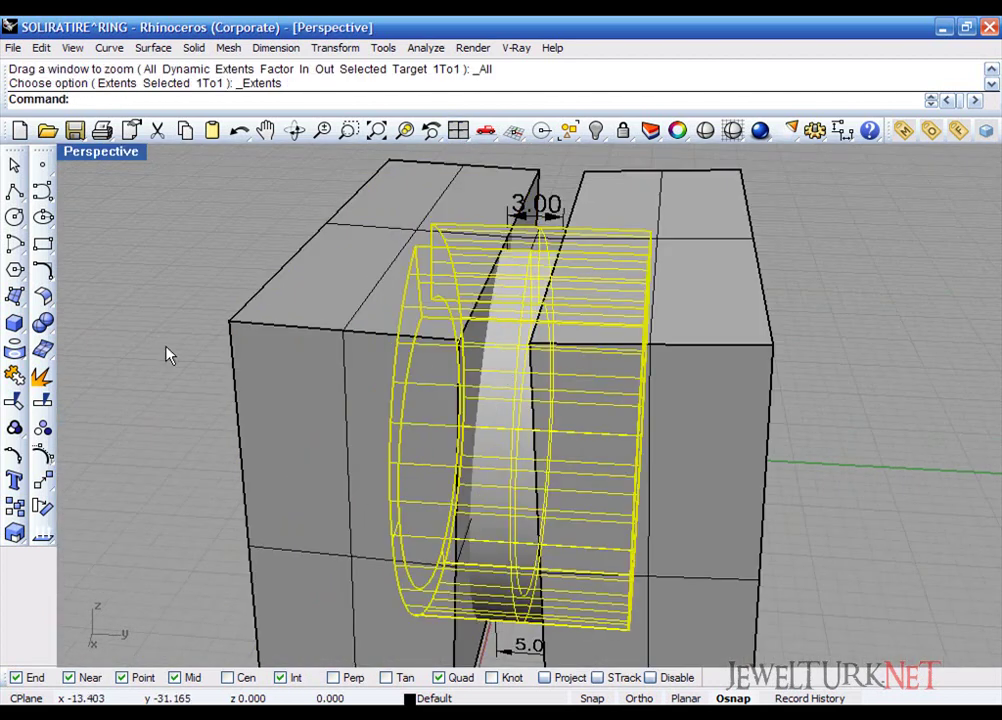
{"action": "left_click", "coordinate": [43, 324]}
{"action": "left_click", "coordinate": [97, 342]}
{"action": "left_click", "coordinate": [360, 310]}
{"action": "left_click", "coordinate": [660, 271]}
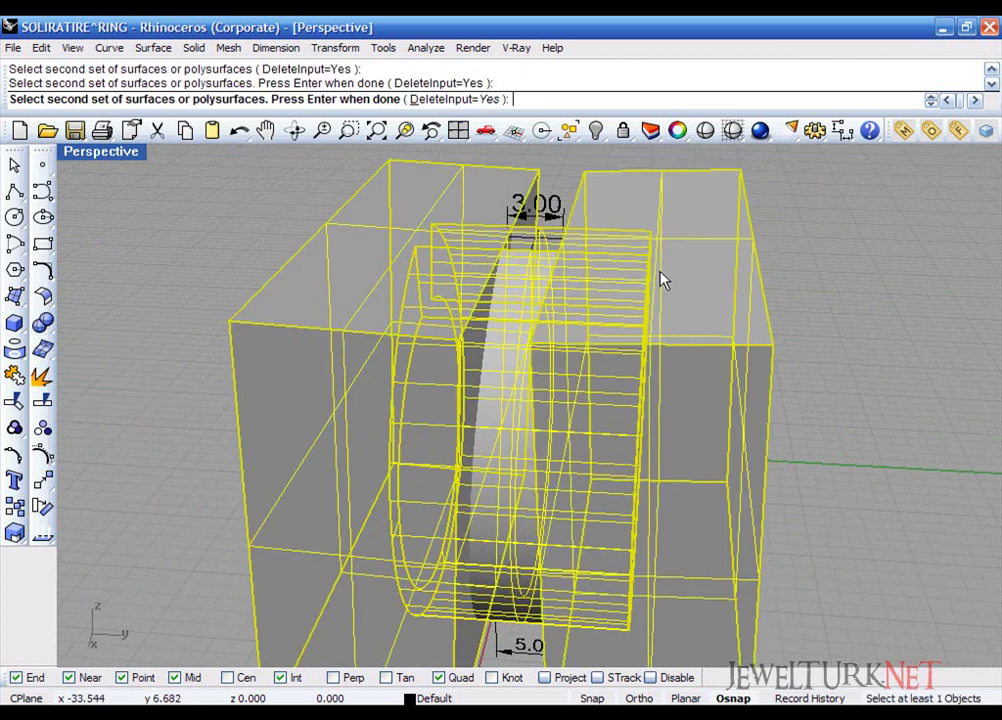
{"action": "right_click", "coordinate": [660, 271]}
Step: Delete the leftover geometry around the trimmed band and undo the last edge fillet
{"action": "right_click_drag", "start_coordinate": [635, 284], "coordinate": [623, 455]}
{"action": "key", "text": "Delete"}
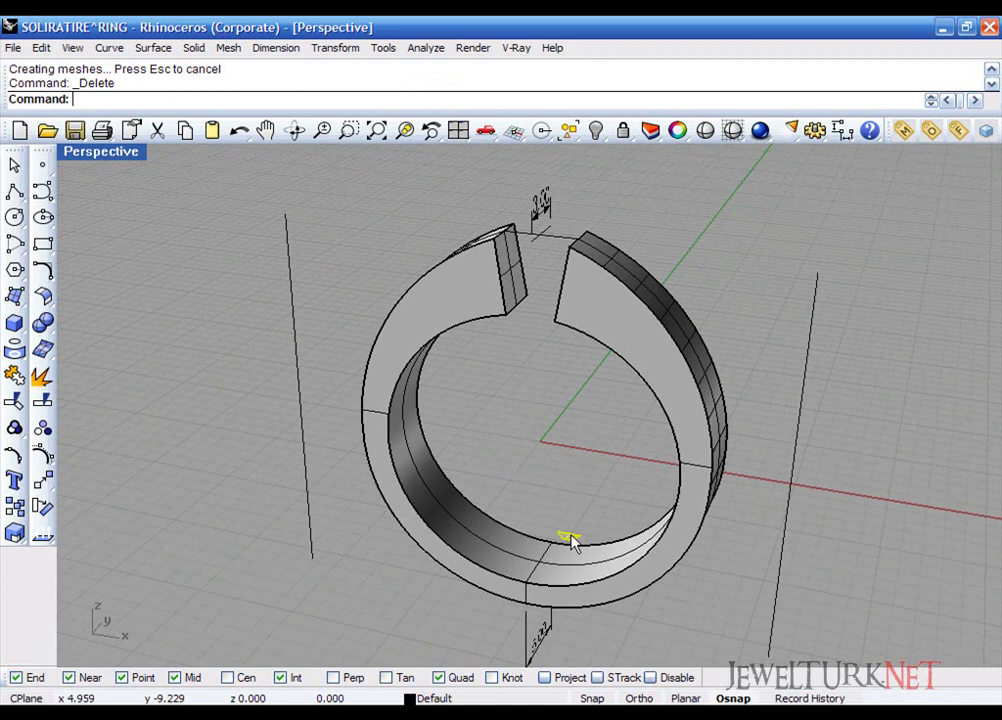
{"action": "key", "text": "Delete"}
{"action": "key", "text": "ctrl+z"}
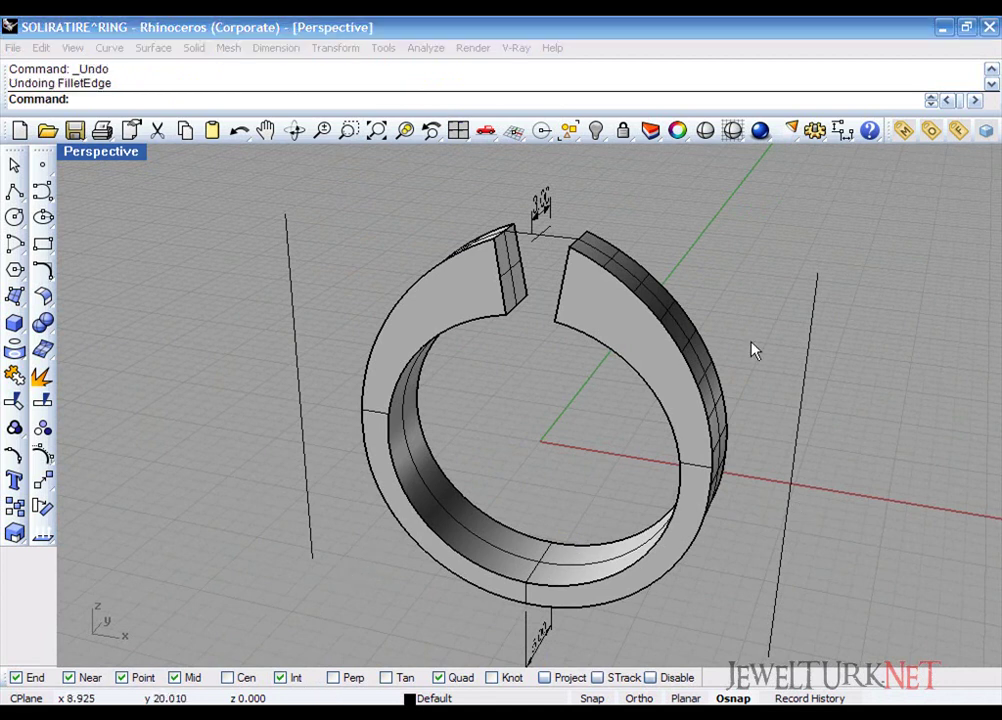
Step: Delete all construction curves and both width dimensions, keeping only the tapered band solid
{"action": "left_click", "coordinate": [570, 131]}
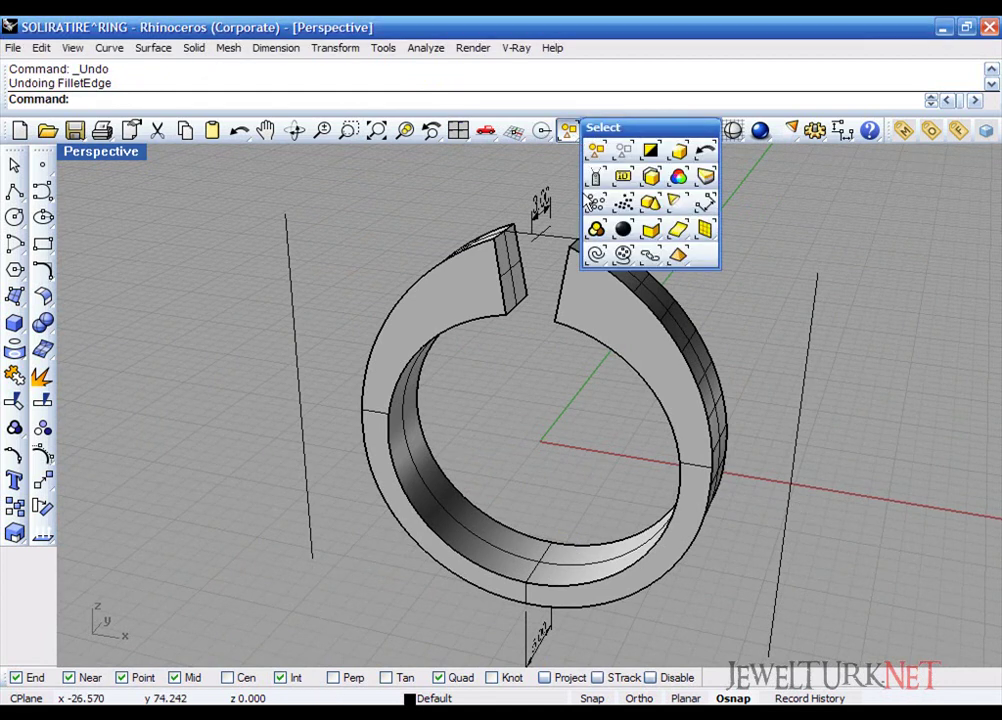
{"action": "left_click", "coordinate": [595, 257]}
{"action": "key", "text": "Delete"}
{"action": "left_click", "coordinate": [540, 207]}
{"action": "key", "text": "Delete"}
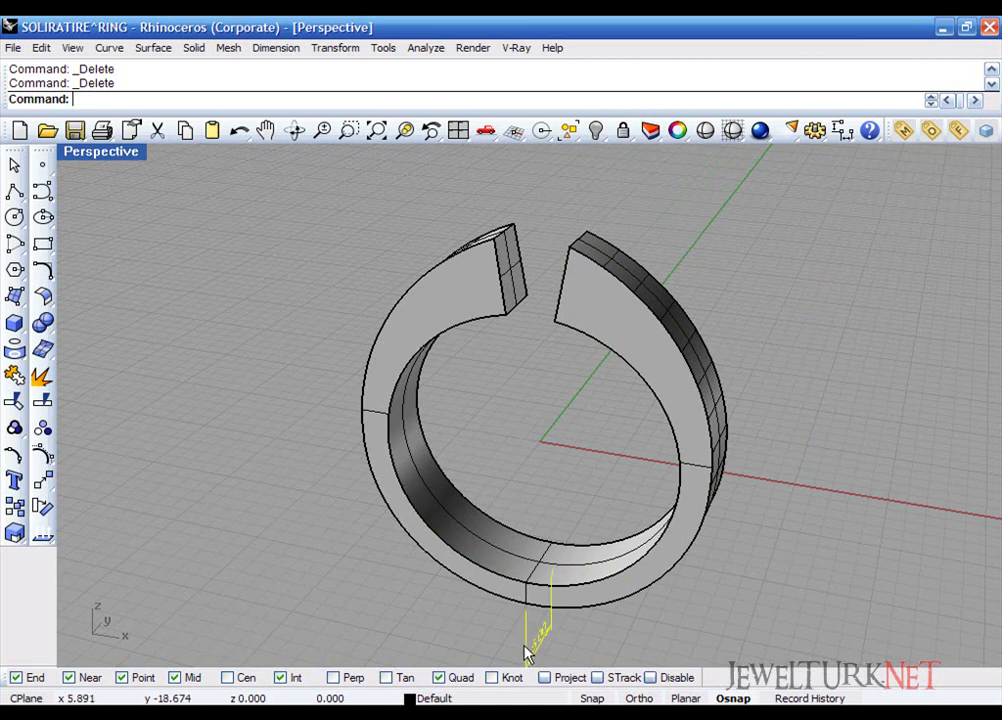
{"action": "right_click_drag", "start_coordinate": [555, 391], "coordinate": [537, 370]}
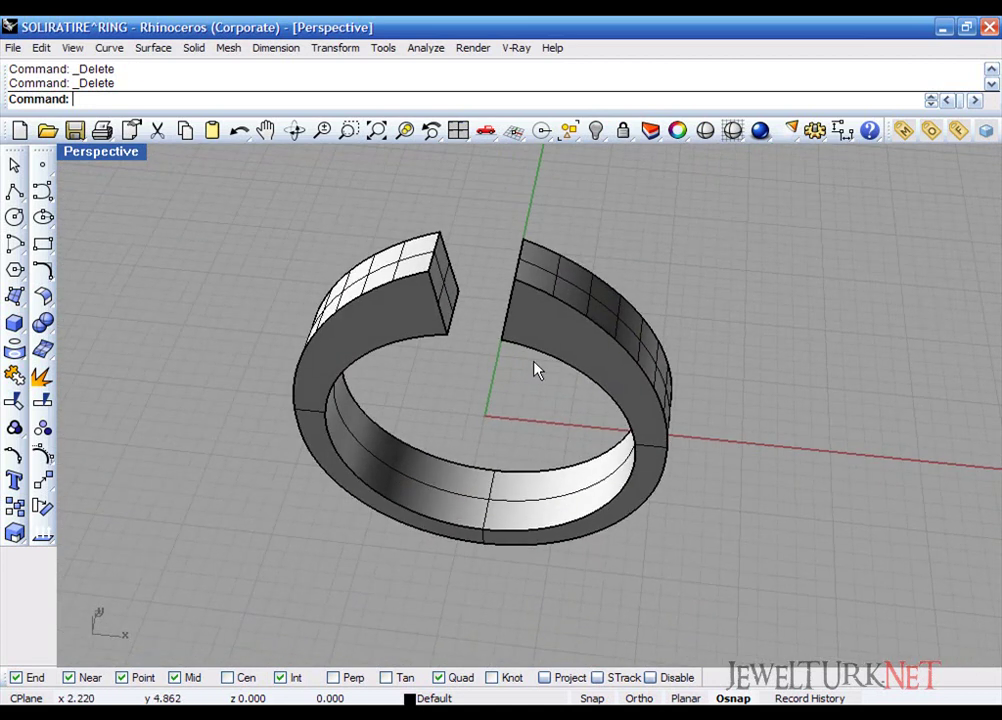
Step: Show the hidden prong setting and gemstone, and fillet the band's two outer edges with a radius of 1
{"action": "left_click", "coordinate": [597, 131]}
{"action": "right_click_drag", "start_coordinate": [400, 389], "coordinate": [463, 408]}
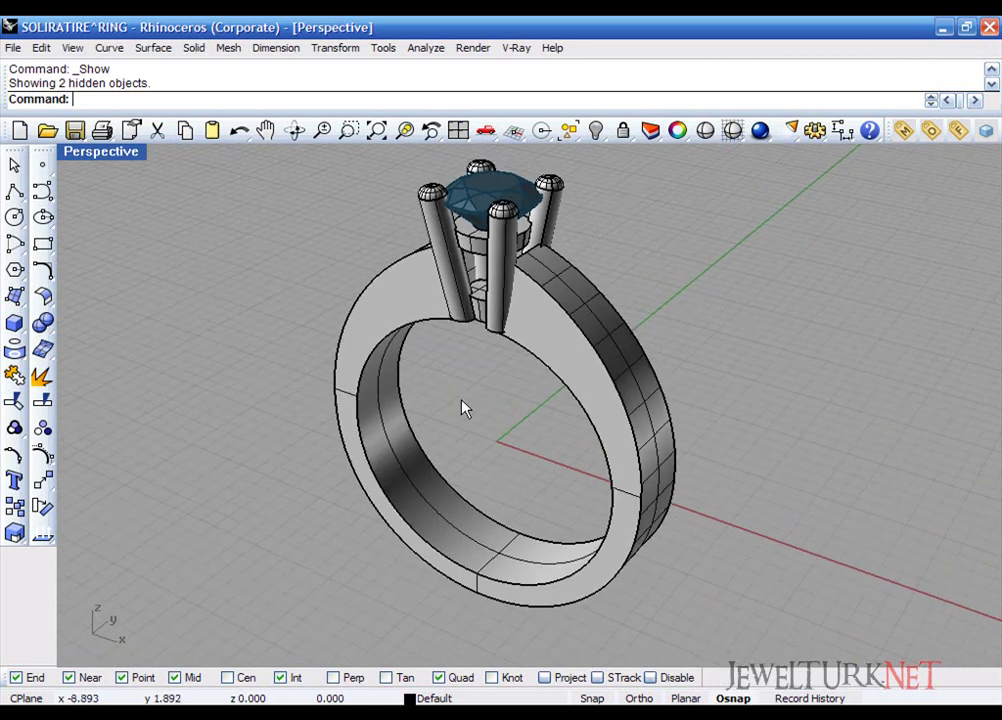
{"action": "left_click", "coordinate": [55, 330]}
{"action": "left_click", "coordinate": [70, 393]}
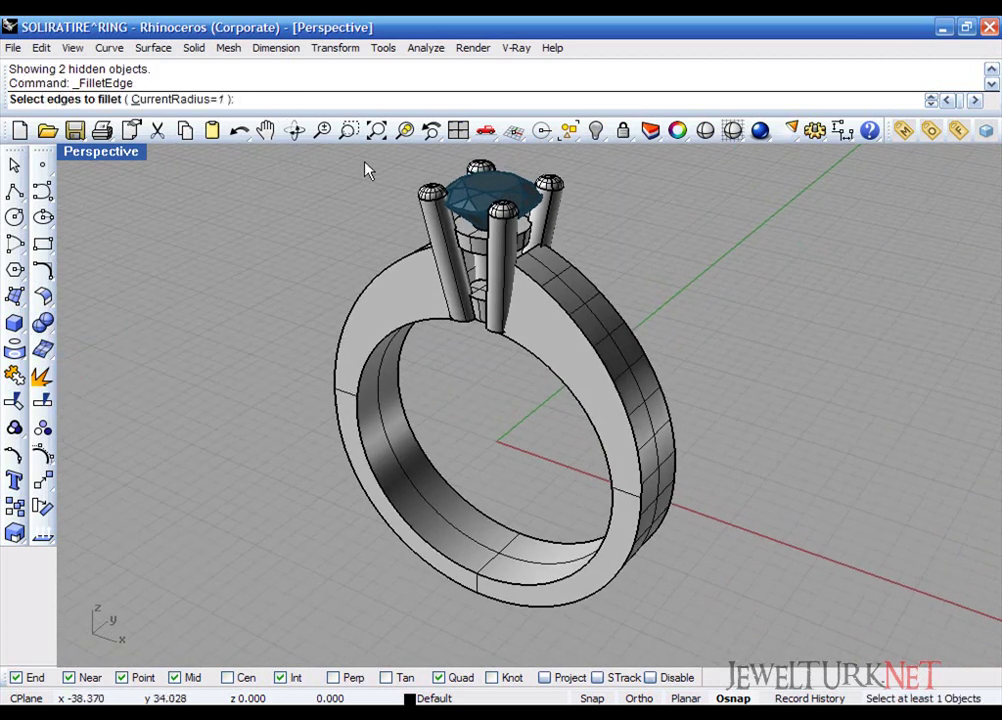
{"action": "left_click", "coordinate": [612, 385]}
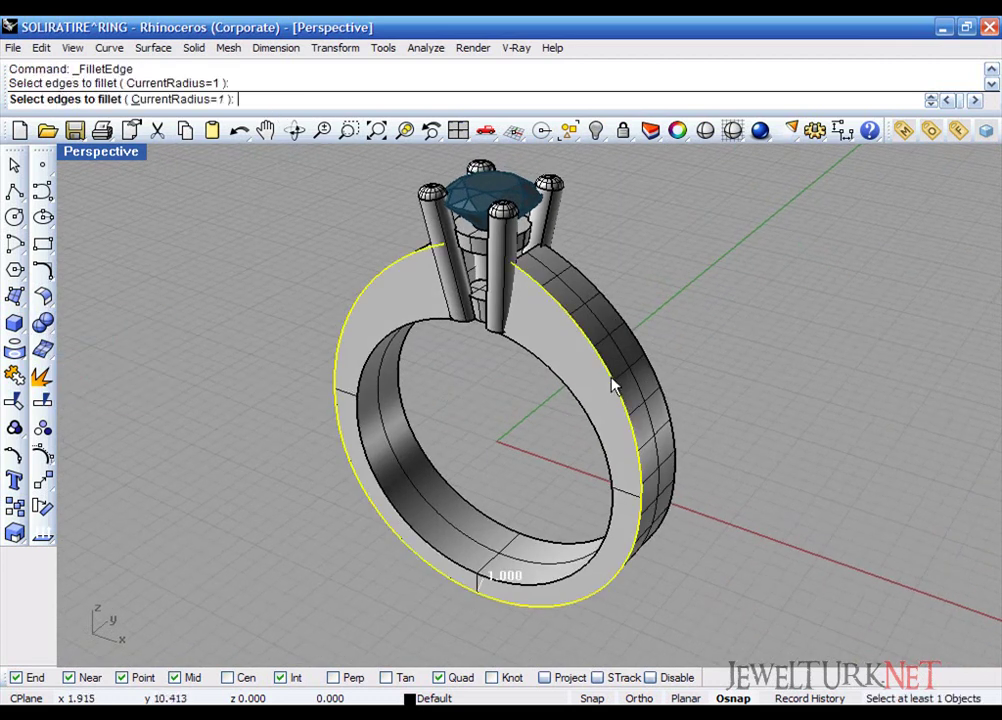
{"action": "left_click", "coordinate": [626, 323]}
{"action": "key", "text": "Return"}
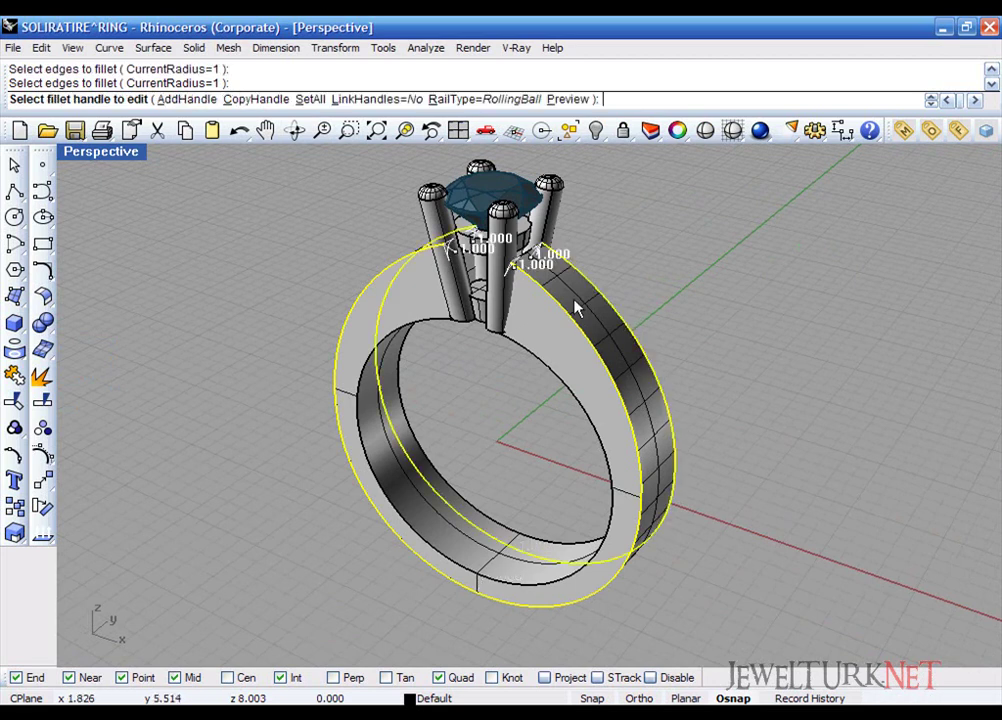
{"action": "key", "text": "Return"}
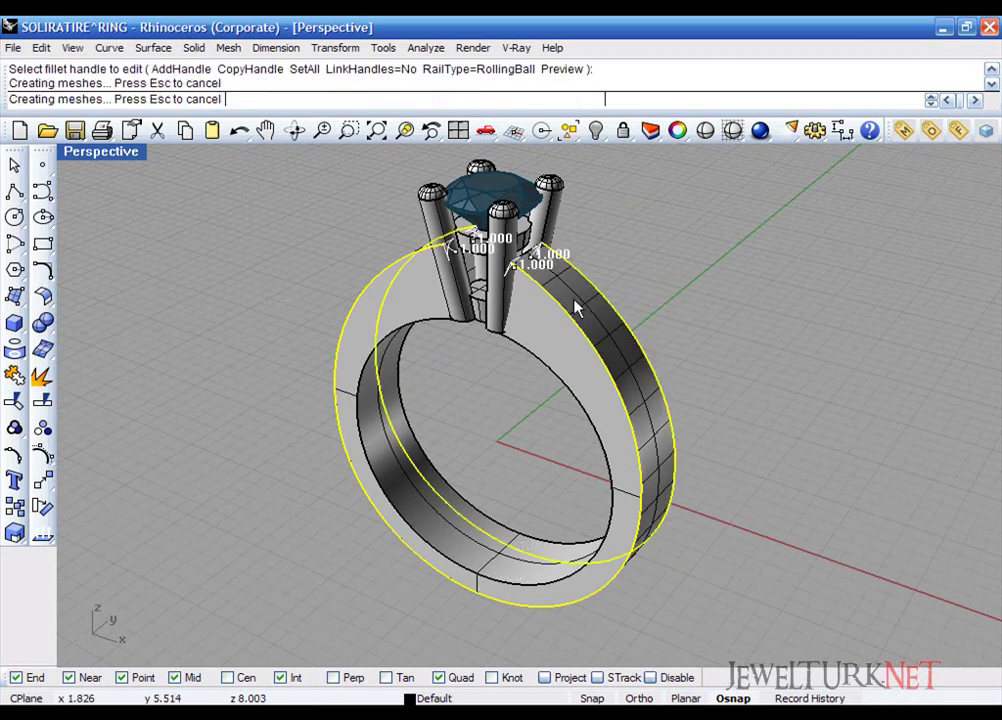
Step: Fillet the band's two inner edges around the finger hole with a radius of 0.15
{"action": "right_click_drag", "start_coordinate": [430, 452], "coordinate": [509, 443]}
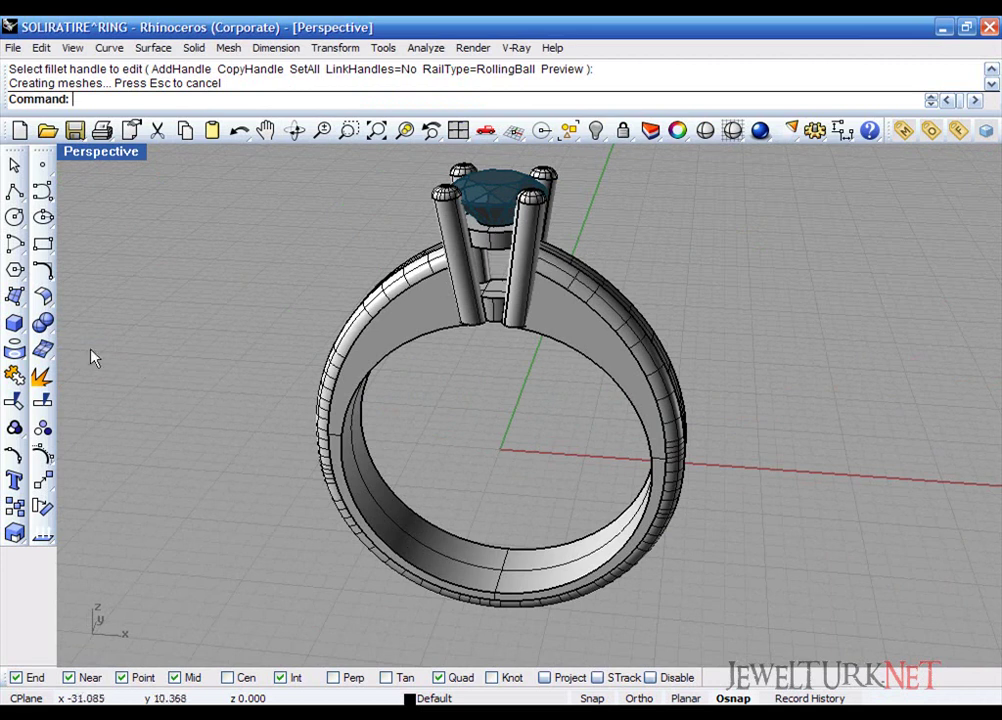
{"action": "left_click", "coordinate": [47, 328]}
{"action": "left_click", "coordinate": [70, 396]}
{"action": "right_click_drag", "start_coordinate": [305, 398], "coordinate": [254, 401]}
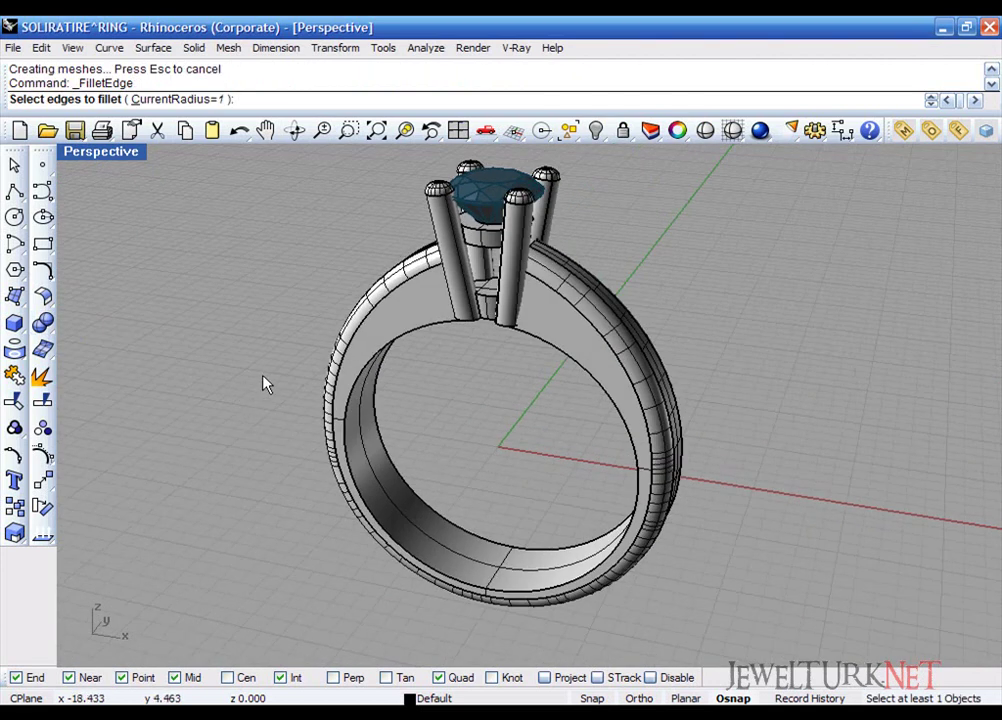
{"action": "type", "text": "0.15"}
{"action": "key", "text": "Return"}
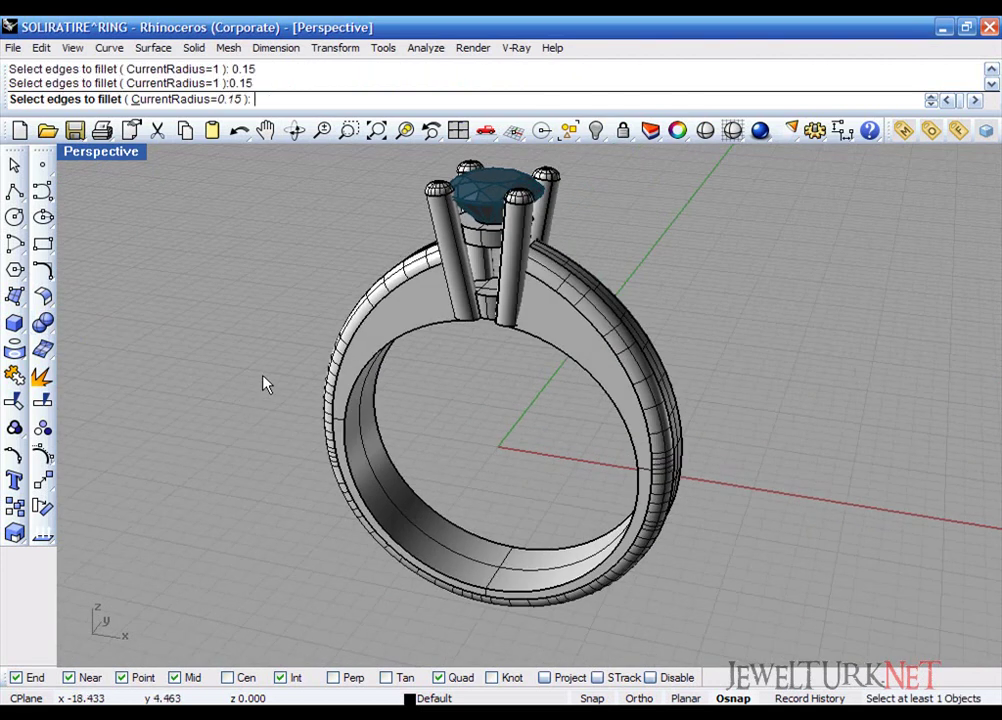
{"action": "right_click_drag", "start_coordinate": [250, 170], "coordinate": [368, 334]}
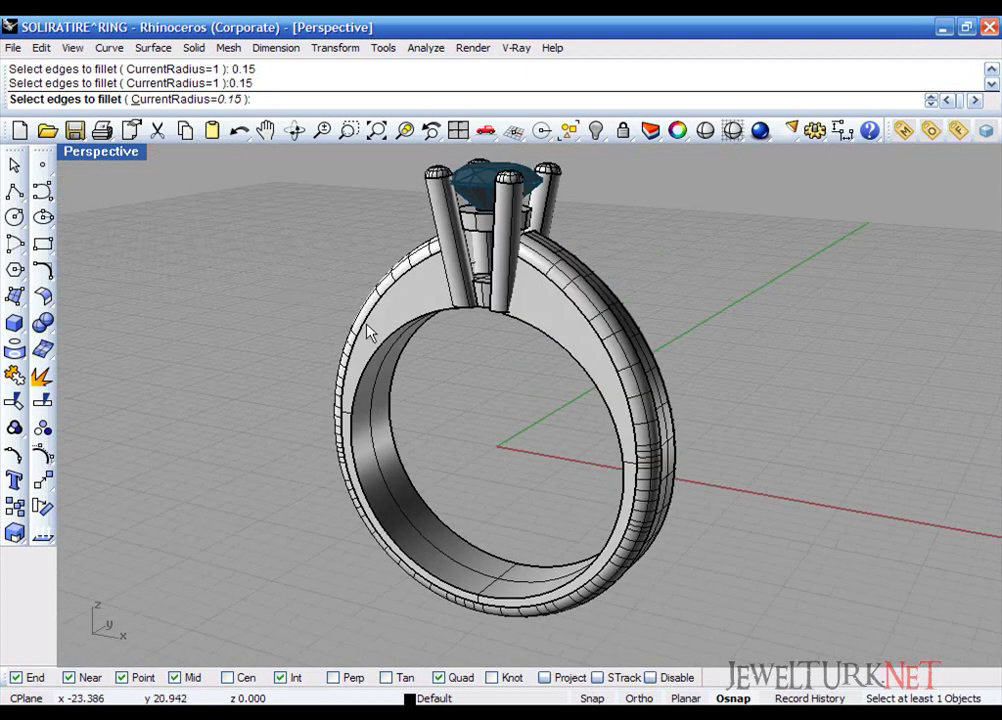
{"action": "left_click", "coordinate": [389, 347]}
{"action": "left_click", "coordinate": [405, 389]}
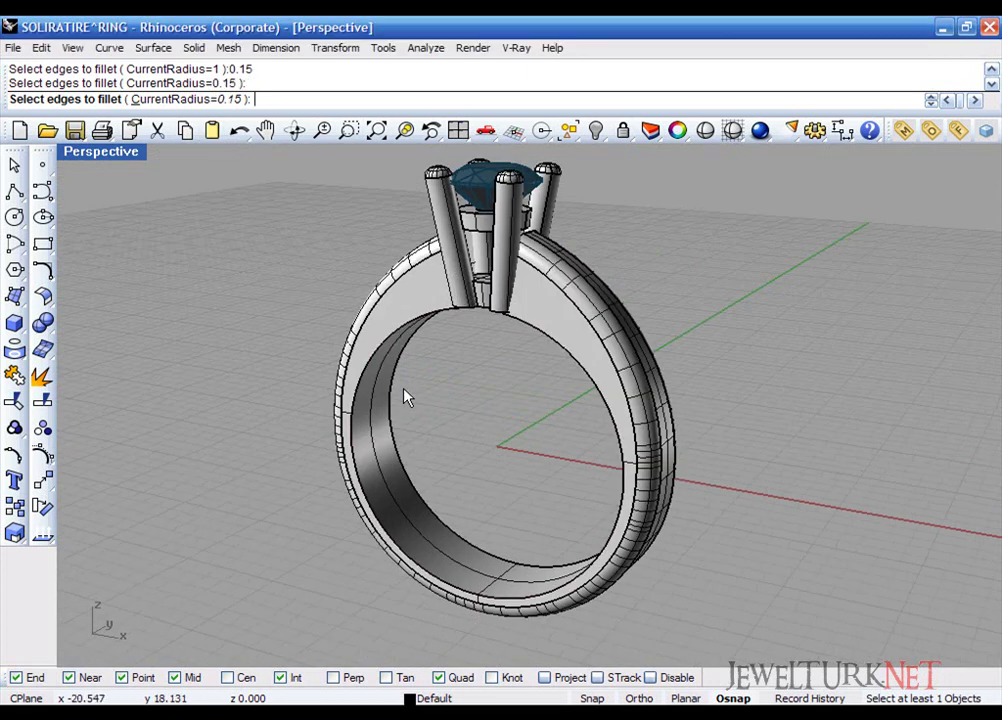
{"action": "left_click", "coordinate": [394, 391]}
{"action": "right_click_drag", "start_coordinate": [501, 405], "coordinate": [425, 414]}
{"action": "key", "text": "Return"}
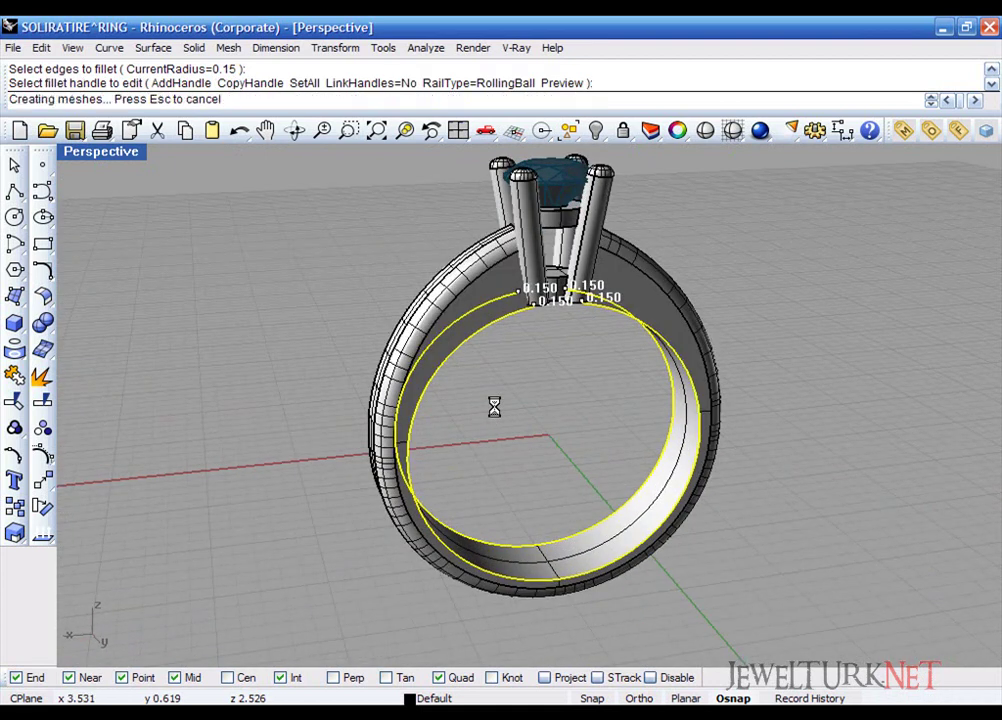
{"action": "scroll", "coordinate": [532, 501], "scroll_direction": "up", "scroll_amount": 6}
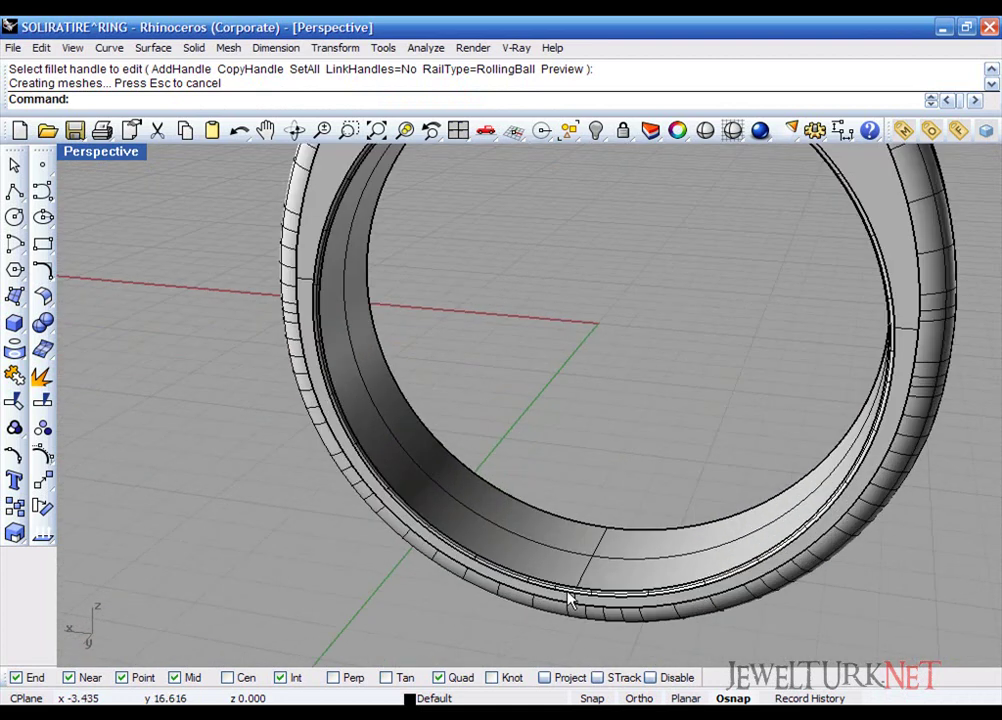
{"action": "scroll", "coordinate": [575, 592], "scroll_direction": "down", "scroll_amount": 6}
{"action": "right_click_drag", "start_coordinate": [519, 459], "coordinate": [300, 405]}
{"action": "scroll", "coordinate": [559, 410], "scroll_direction": "down", "scroll_amount": 6}
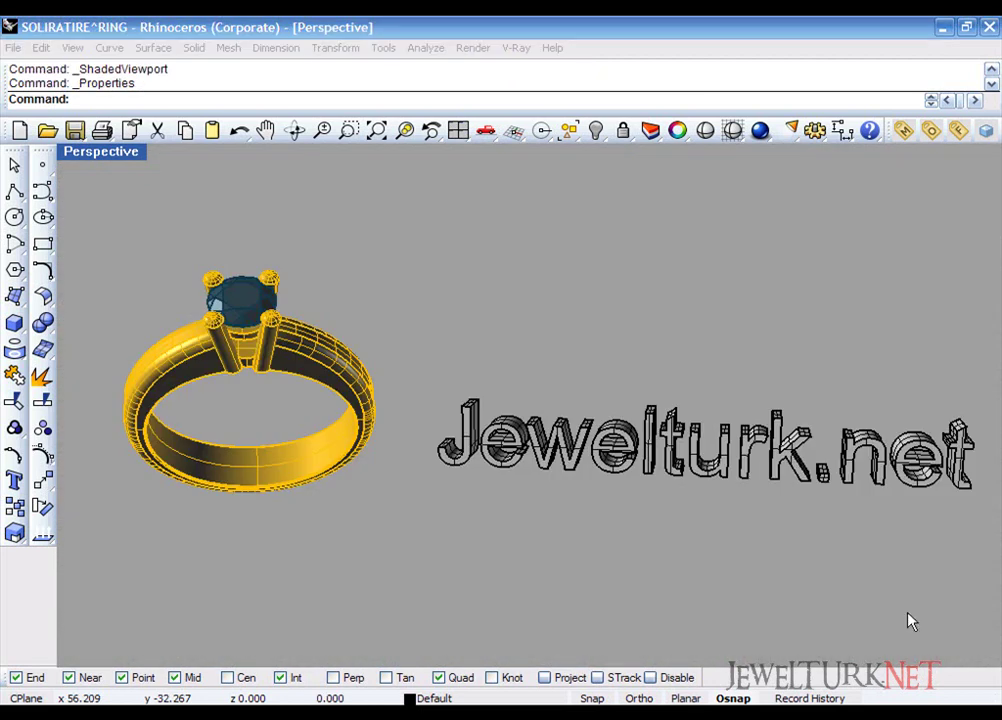